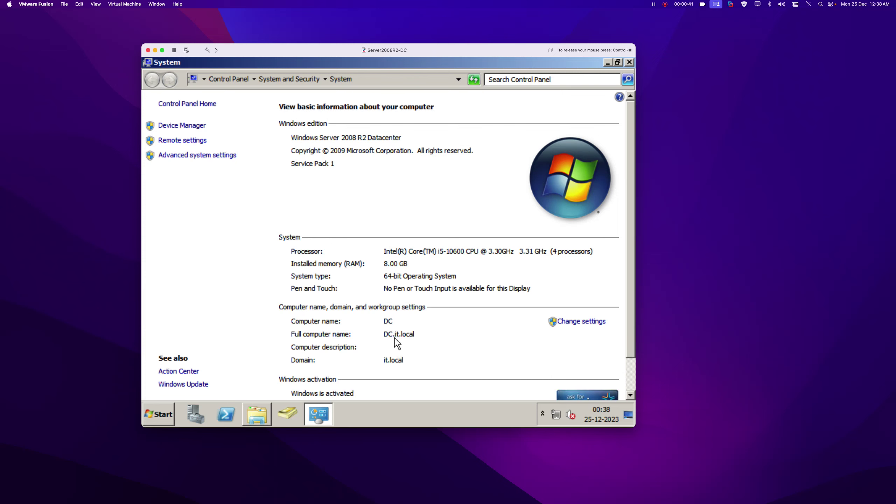
# Close the System and Libraries windows and open the Local Area Connection properties via ncpa.cpl.
pyautogui.click(629, 62)
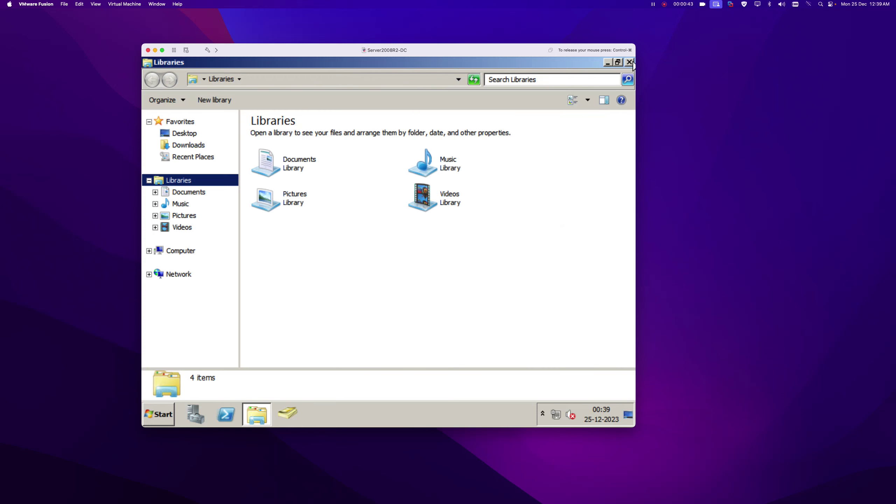
pyautogui.click(629, 62)
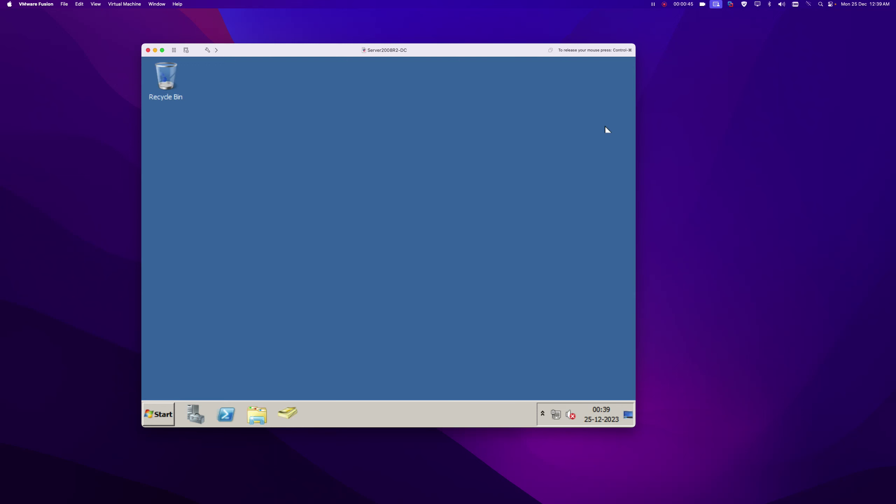
pyautogui.press('super+r')
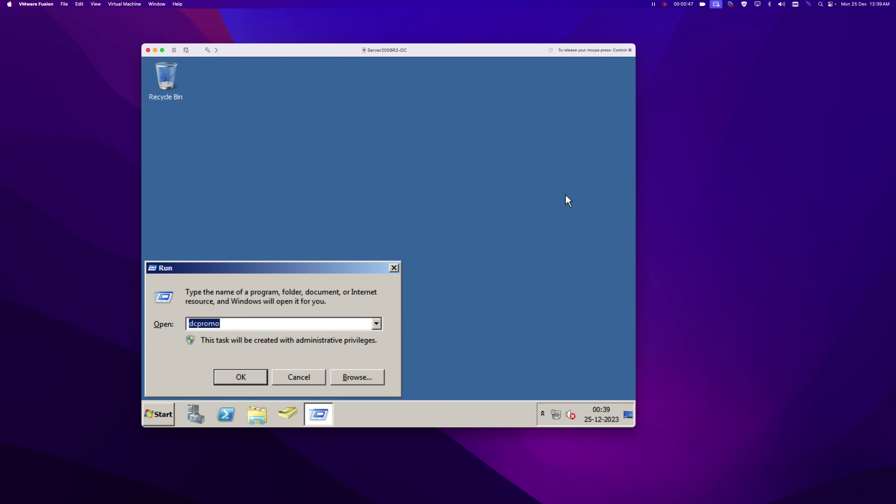
pyautogui.write('ncpa.c')
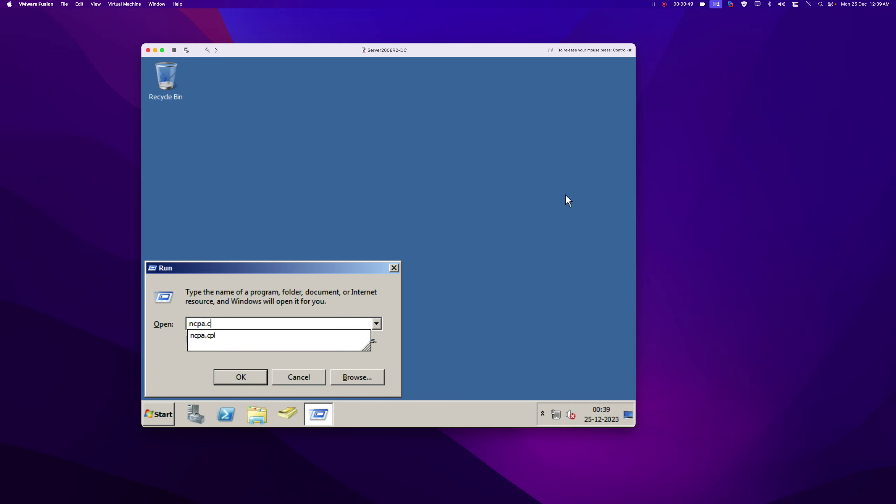
pyautogui.write('pl')
pyautogui.press('Return')
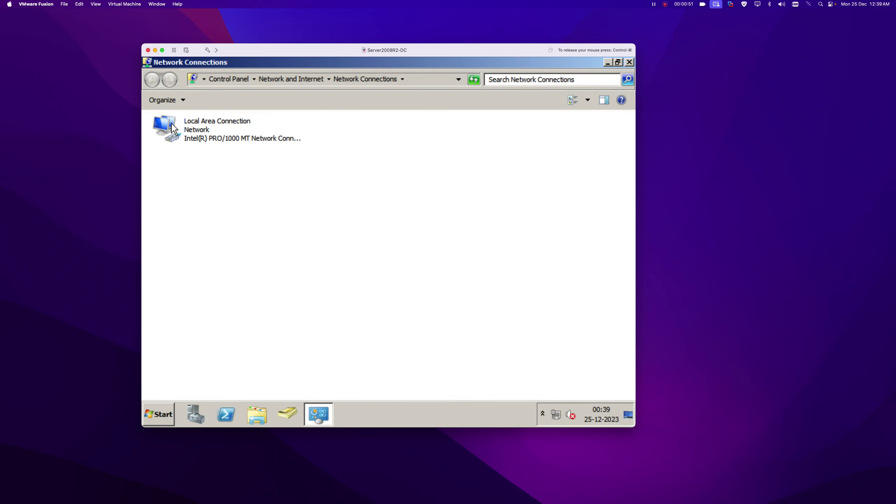
pyautogui.rightClick(173, 129)
pyautogui.click(220, 223)
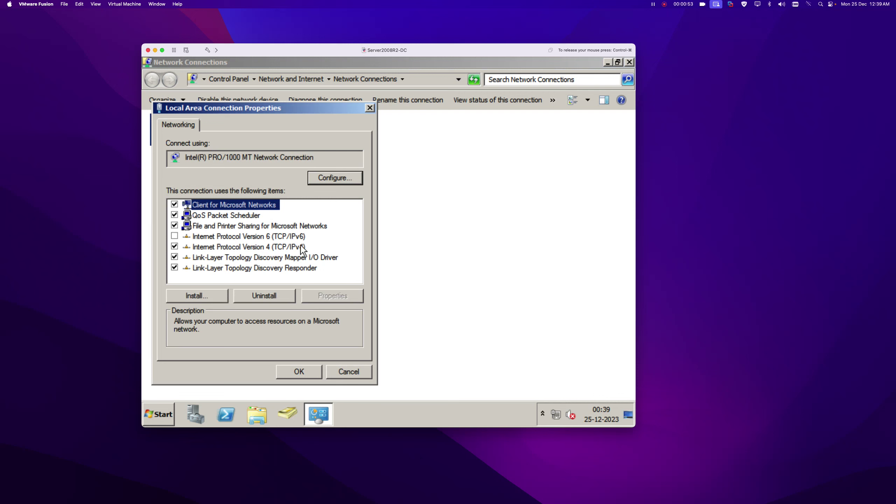
# Set the IPv4 preferred DNS server to 192.168.13.251, accept, and close the network windows.
pyautogui.doubleClick(281, 247)
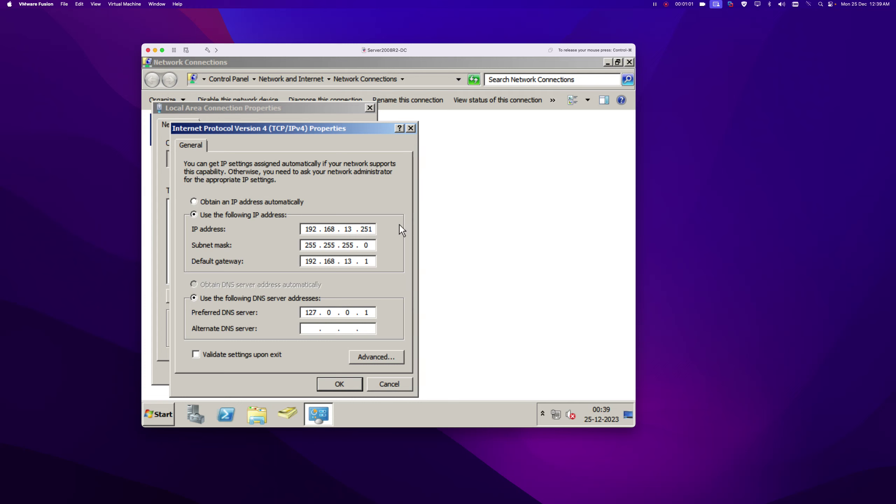
pyautogui.doubleClick(310, 312)
pyautogui.write('192.168.13.251')
pyautogui.click(326, 384)
pyautogui.click(303, 370)
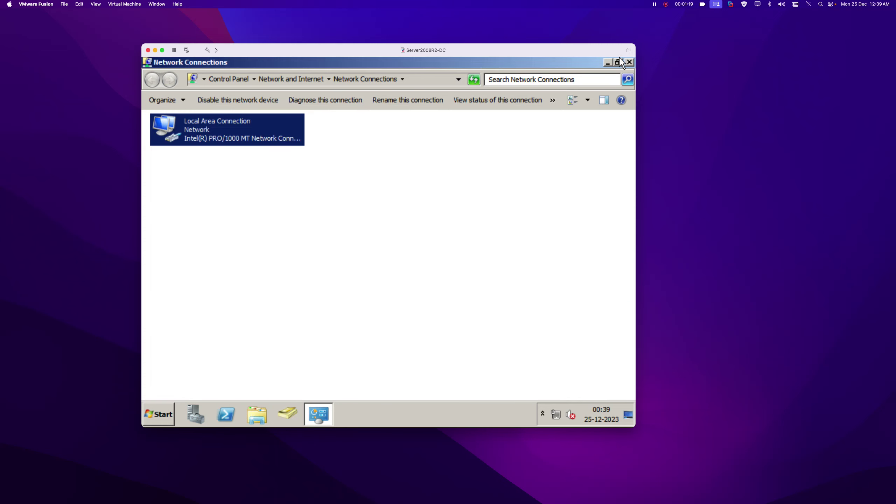
pyautogui.click(629, 62)
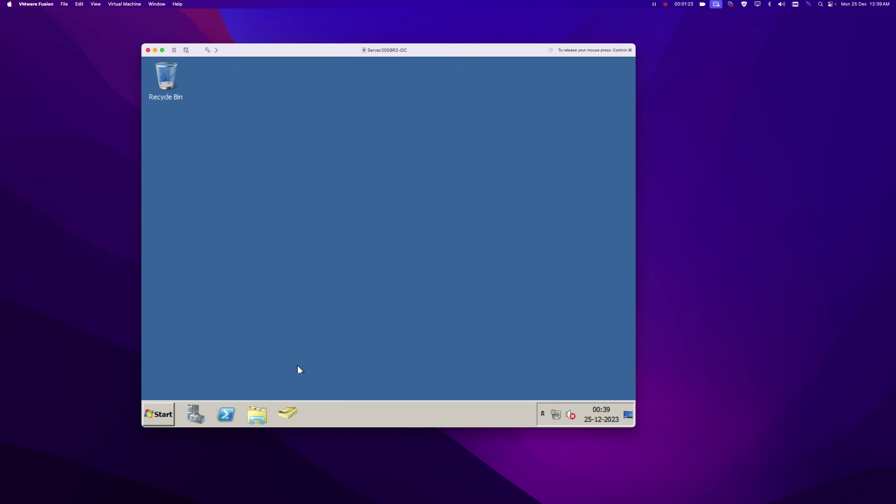
# Expand it.local in Active Directory Users and Computers and browse the HR, IT-DEPT and SALES units.
pyautogui.click(285, 415)
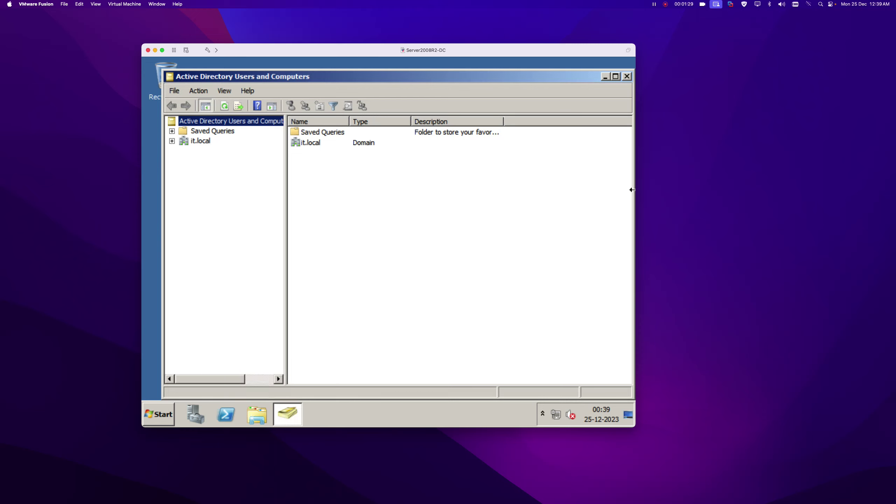
pyautogui.click(172, 141)
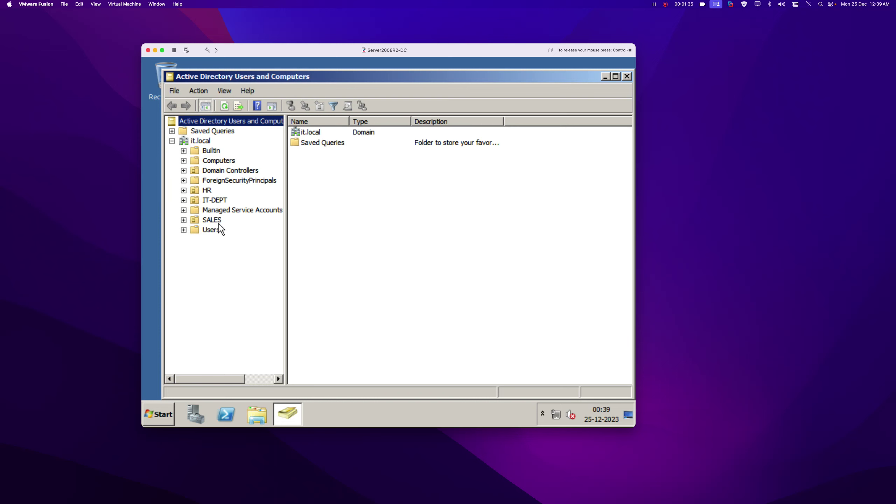
pyautogui.click(206, 190)
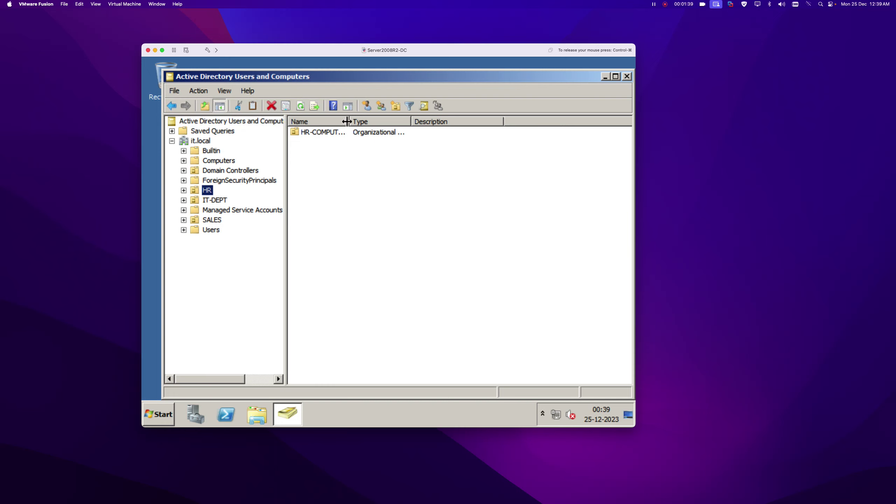
pyautogui.moveTo(347, 122); pyautogui.dragTo(402, 121)
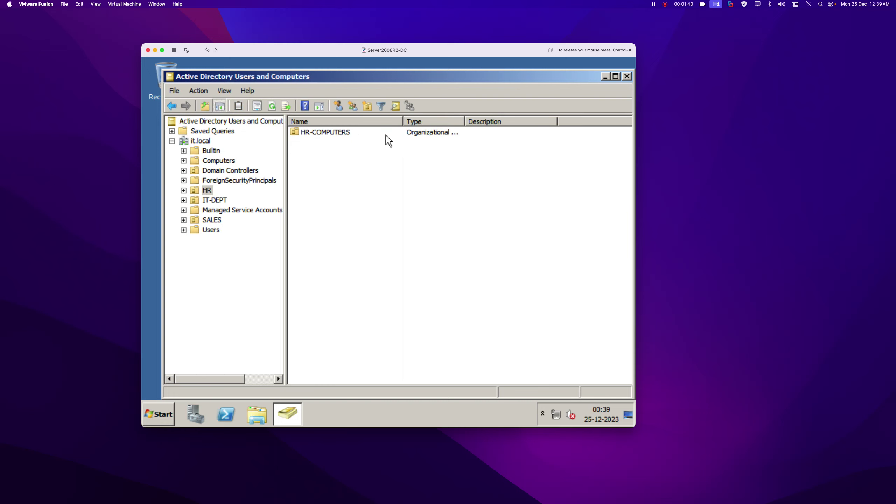
pyautogui.click(212, 200)
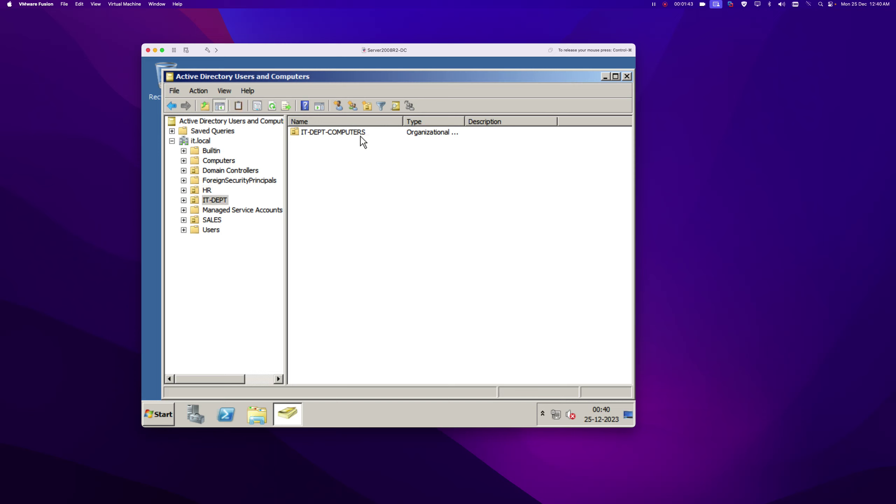
pyautogui.click(212, 220)
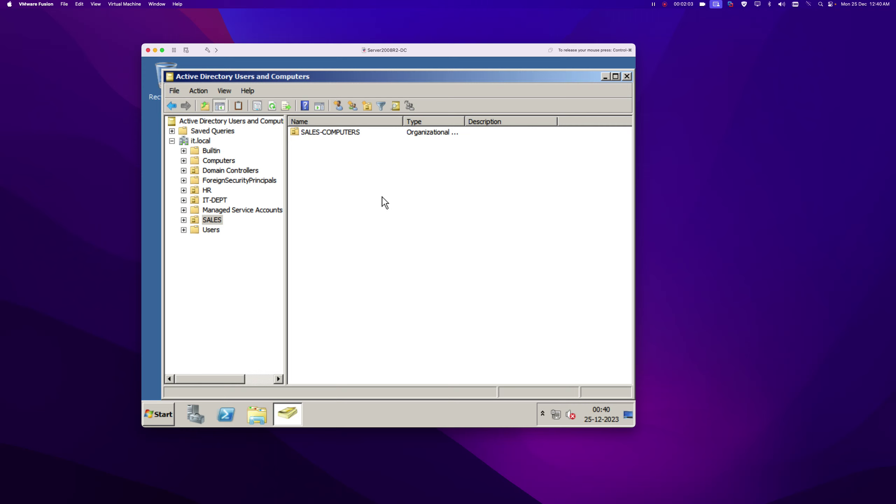
# Close and reopen Active Directory Users and Computers, then launch an administrator PowerShell console.
pyautogui.click(626, 76)
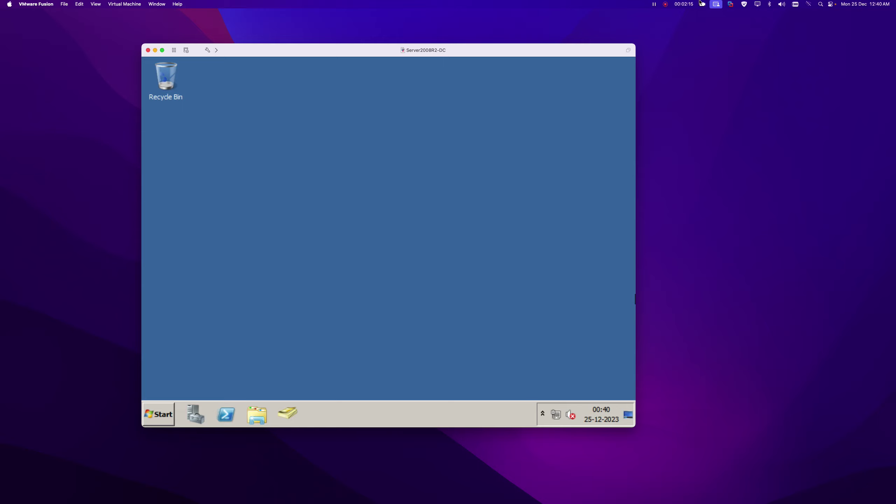
pyautogui.press('super+Tab')
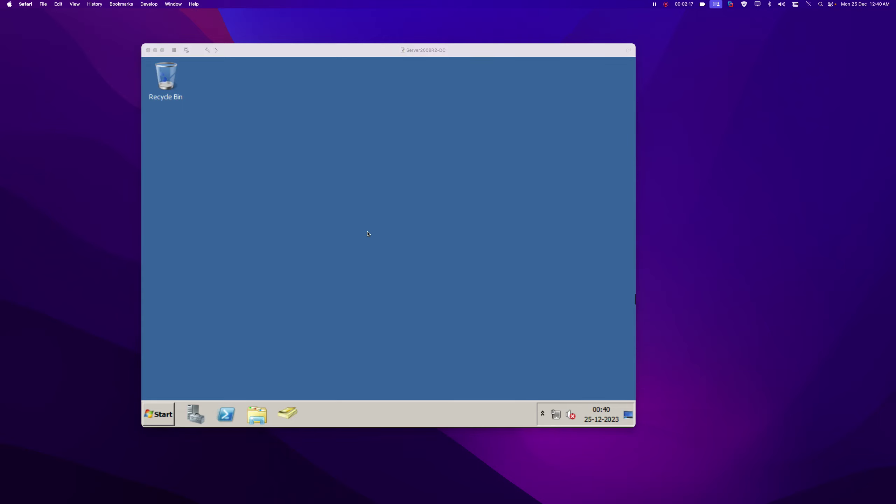
pyautogui.click(287, 416)
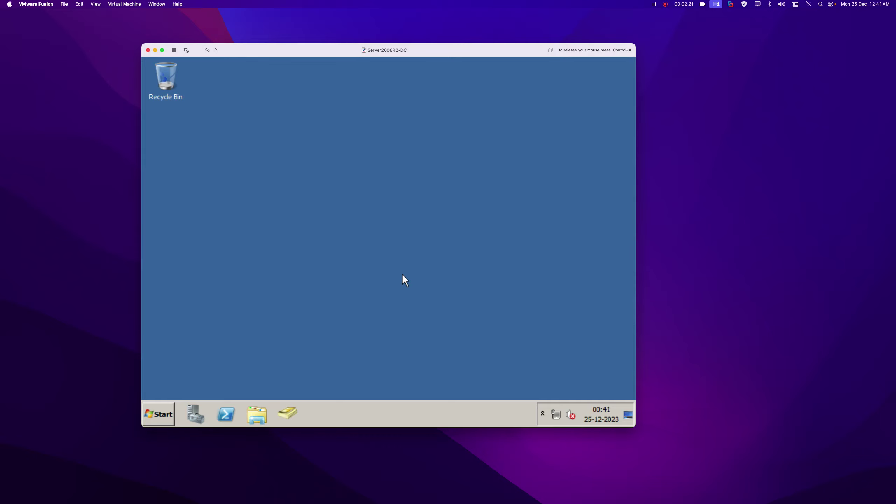
pyautogui.click(284, 414)
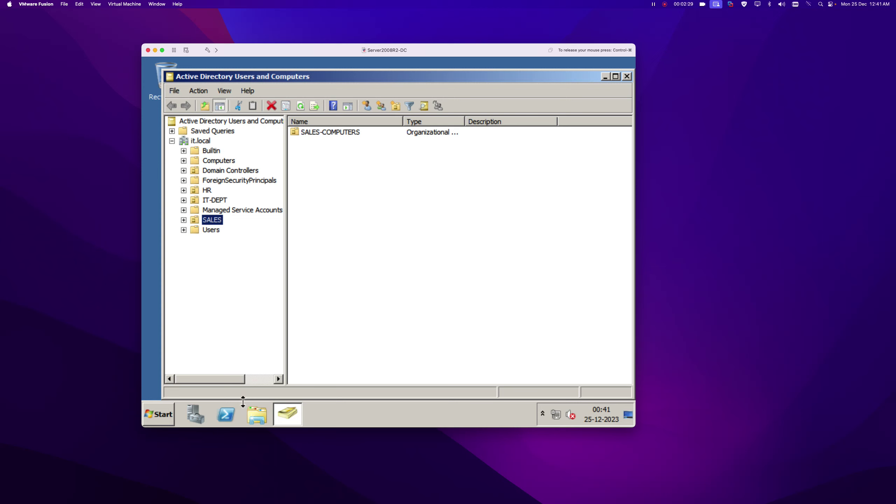
pyautogui.click(225, 414)
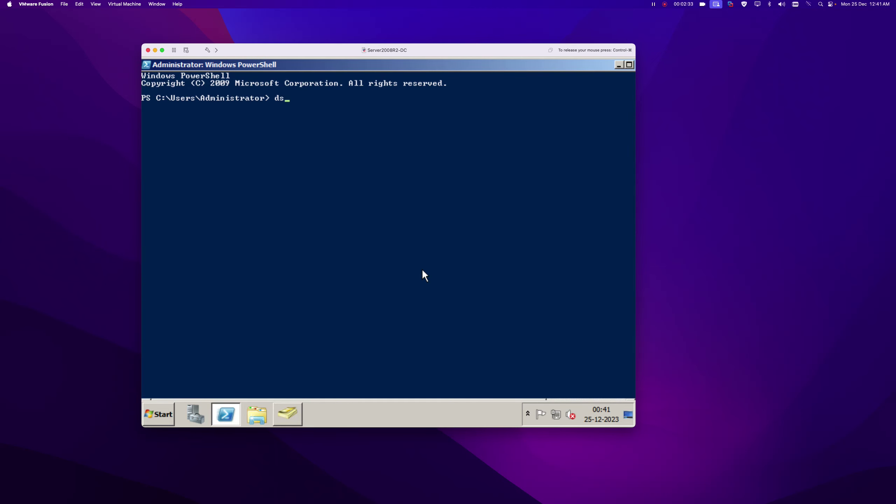
# Run 'dsquery ou -limit 0' and select the OU=HR-COMPUTERS distinguished name line.
pyautogui.write('dsquery ou -limit 0')
pyautogui.press('Return')
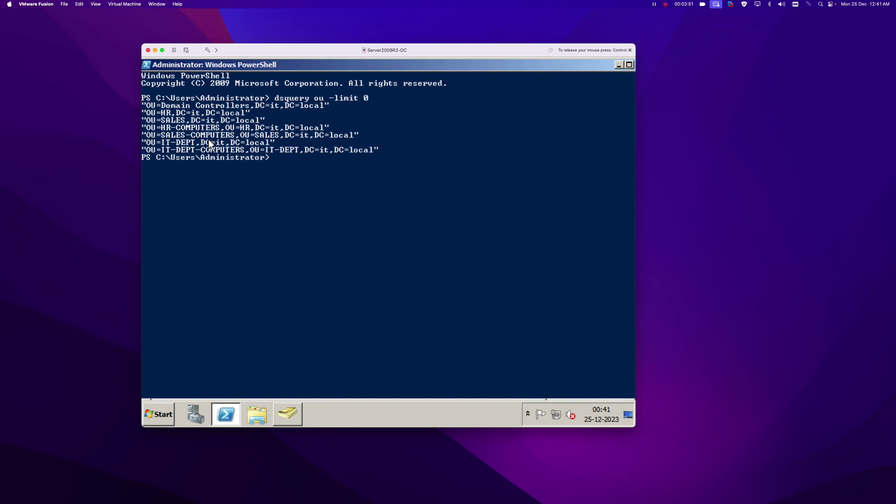
pyautogui.moveTo(144, 129); pyautogui.dragTo(327, 130)
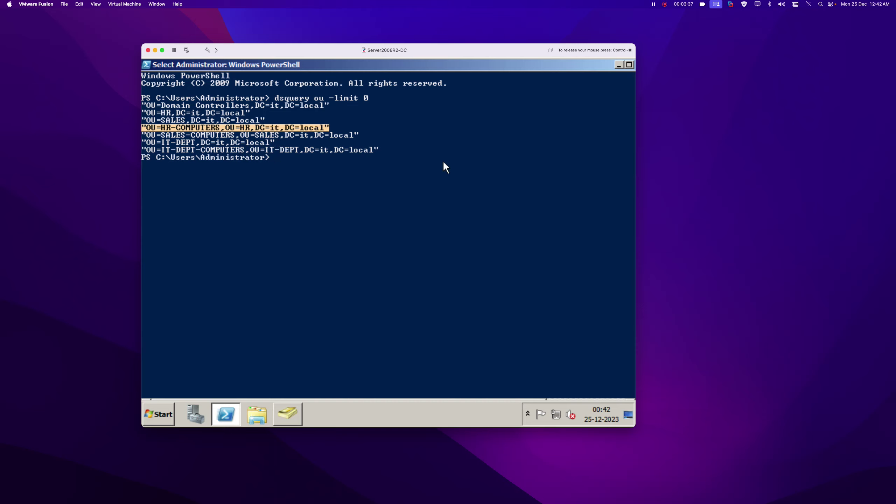
pyautogui.click(616, 65)
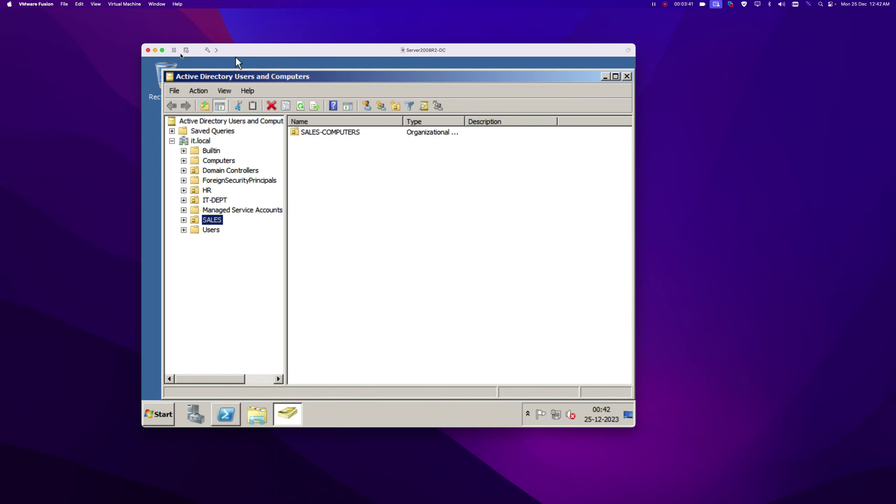
# Bring up and enlarge the Server2019-WDS VM window, then show its system information.
pyautogui.click(154, 50)
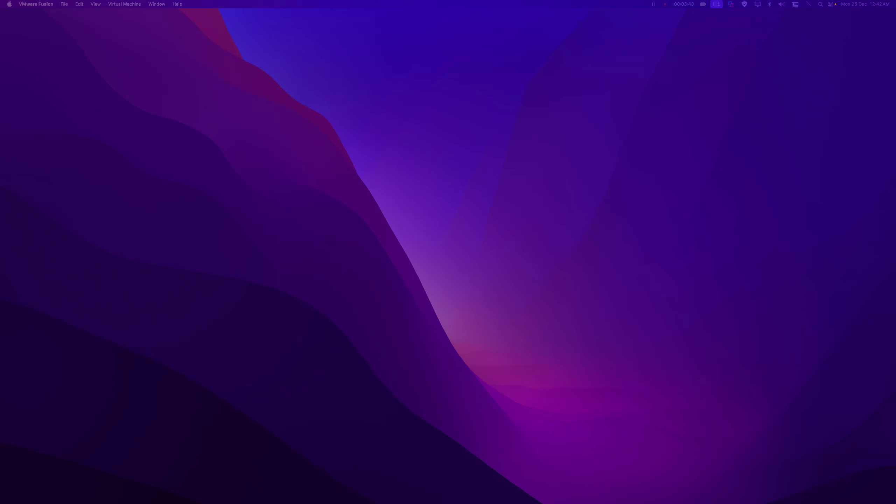
pyautogui.moveTo(312, 43); pyautogui.dragTo(420, 36)
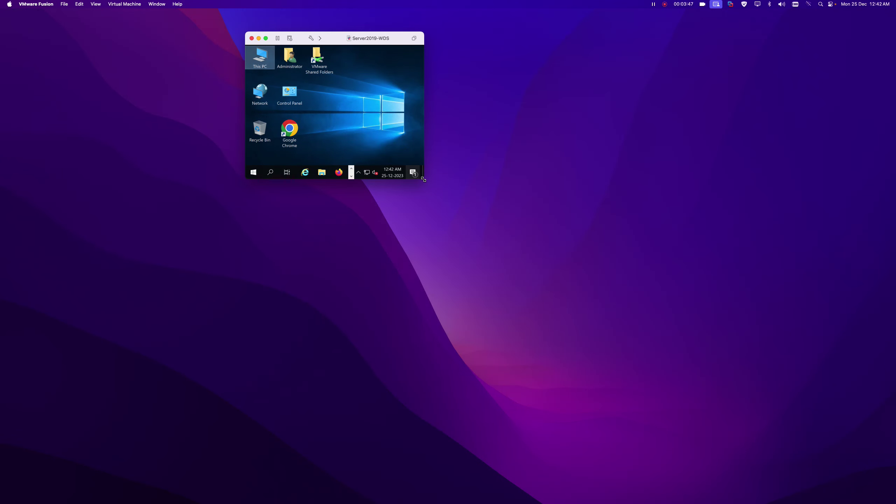
pyautogui.moveTo(422, 178); pyautogui.dragTo(784, 475)
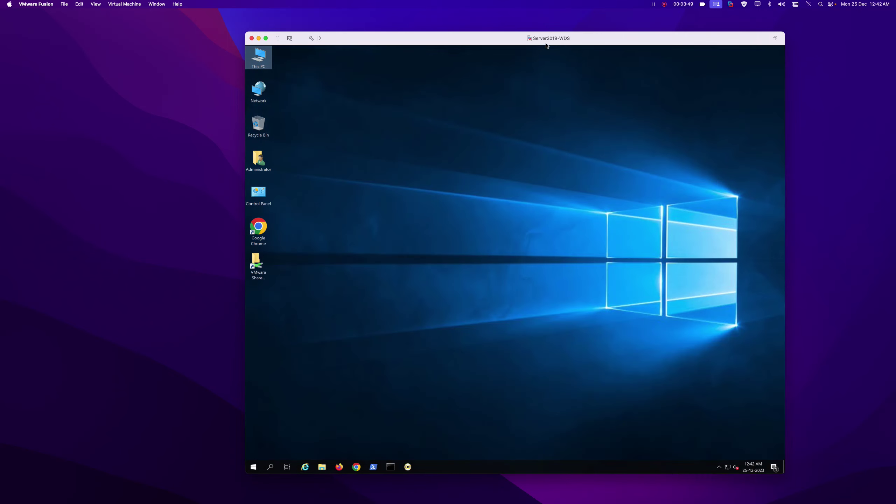
pyautogui.moveTo(570, 37); pyautogui.dragTo(488, 53)
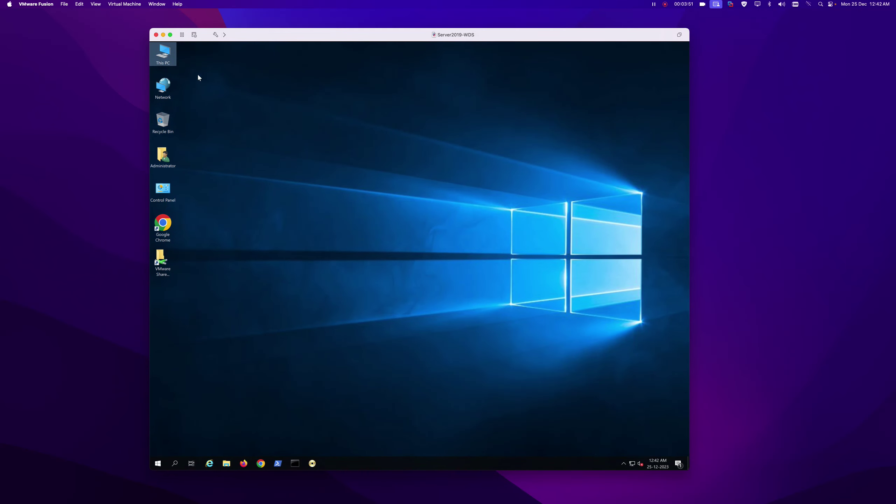
pyautogui.rightClick(165, 52)
pyautogui.click(293, 169)
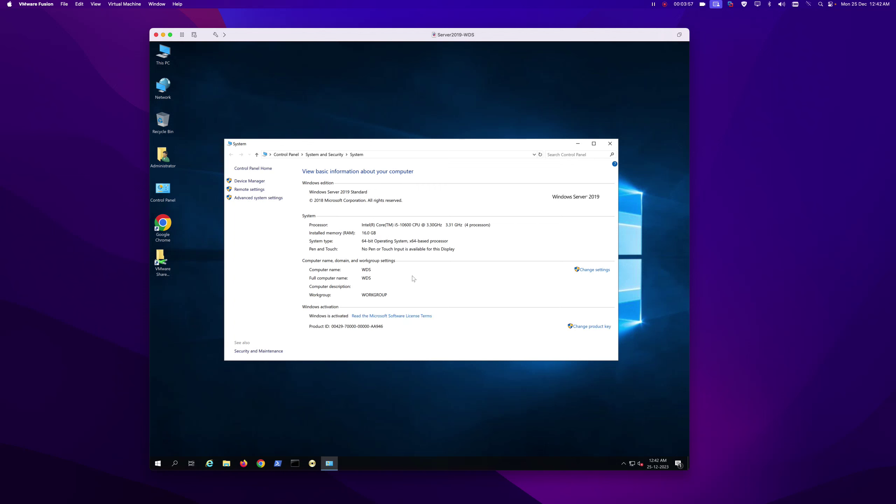
# Review Ethernet0's IPv4 settings (static 192.168.13.252, DNS 192.168.13.251) and close all windows unchanged.
pyautogui.press('super+r')
pyautogui.write('nc')
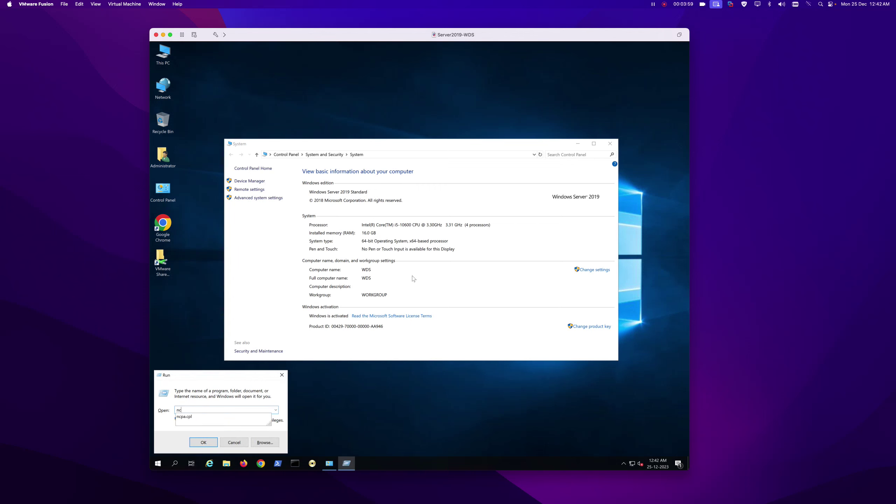
pyautogui.write('pa.cpl')
pyautogui.press('Return')
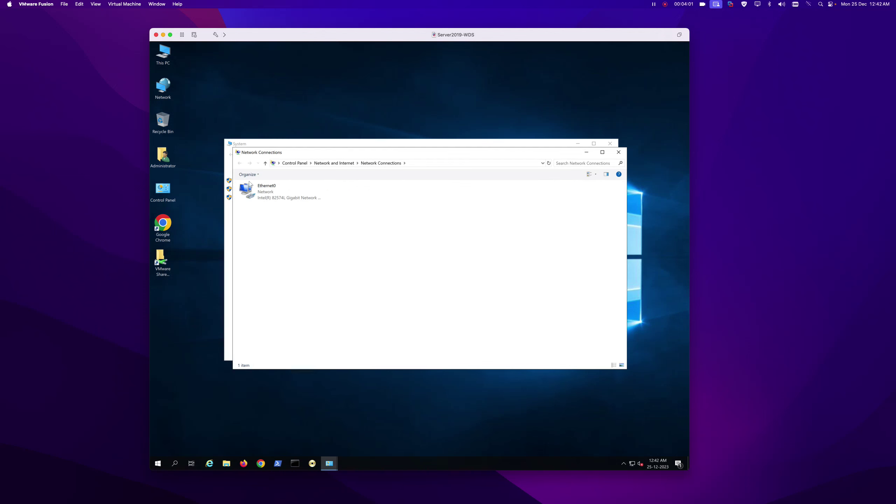
pyautogui.click(249, 184)
pyautogui.rightClick(251, 186)
pyautogui.click(288, 258)
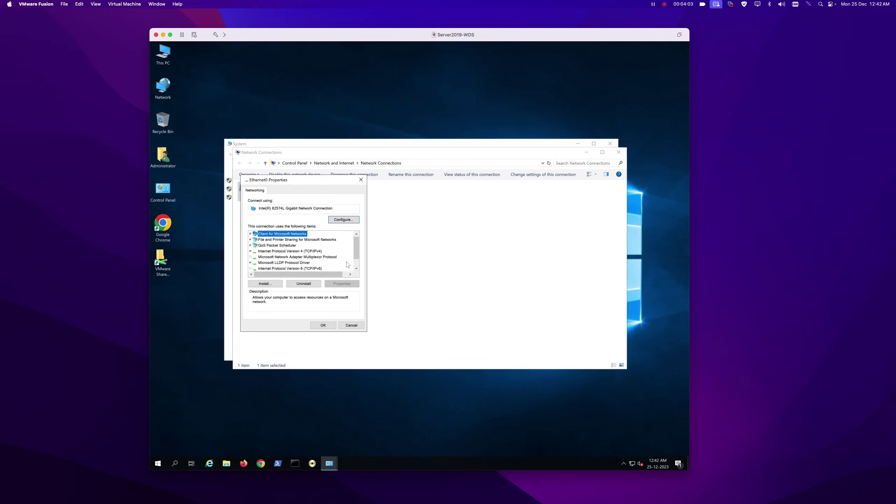
pyautogui.doubleClick(297, 251)
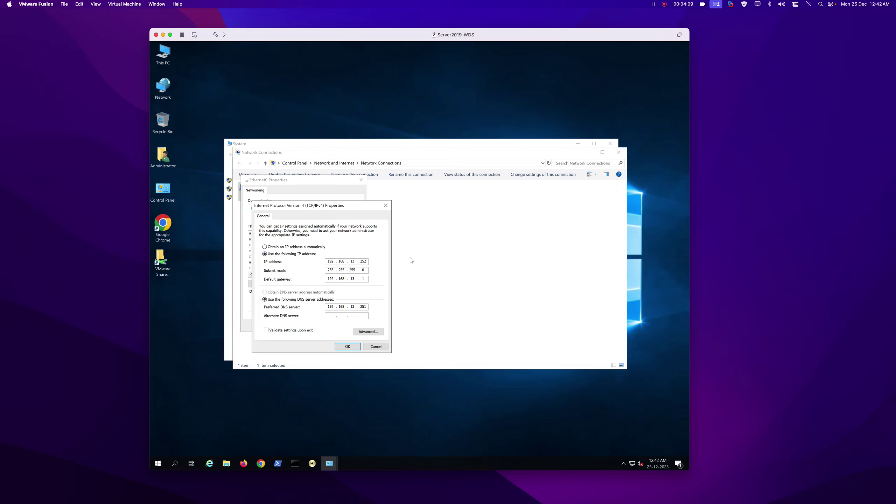
pyautogui.click(376, 347)
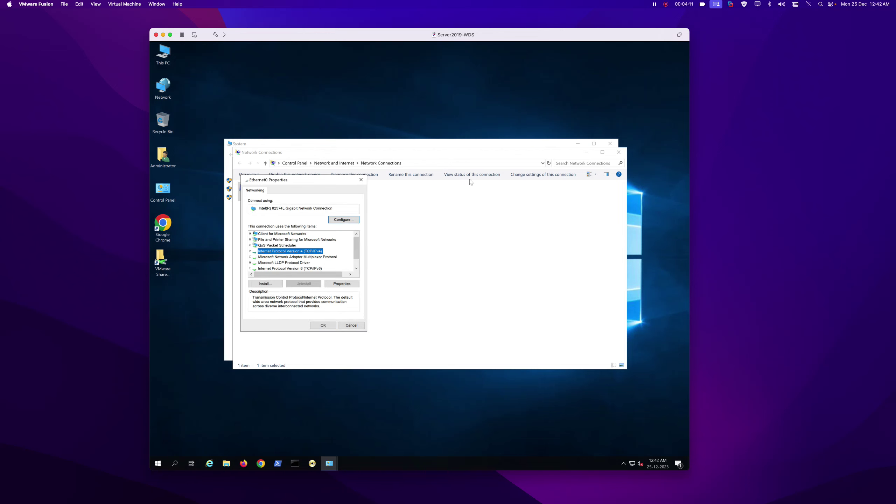
pyautogui.click(354, 326)
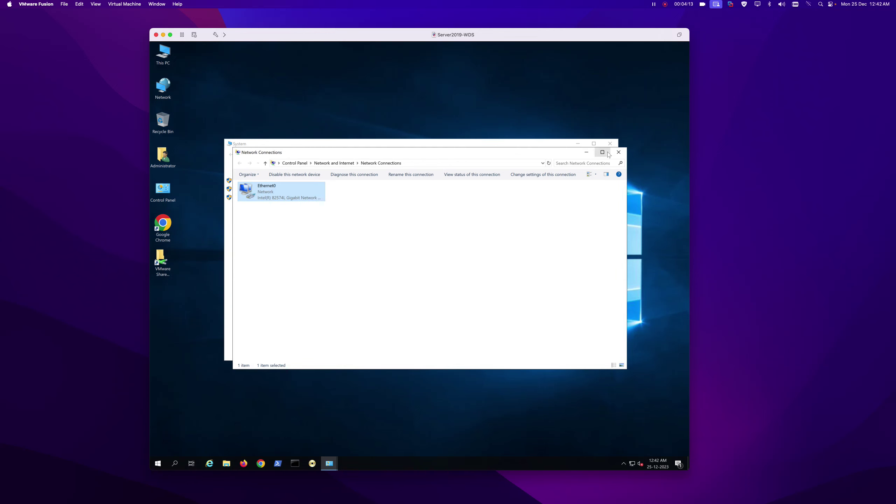
pyautogui.click(622, 153)
pyautogui.click(610, 143)
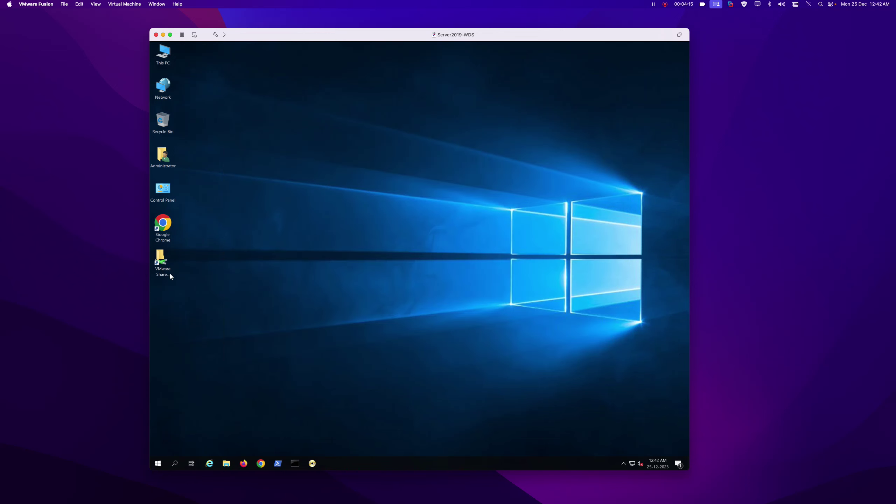
# Copy the Microsoft-Deployment disc image from the shared 2TBSSD\Temp folder into DATA (D:).
pyautogui.doubleClick(165, 61)
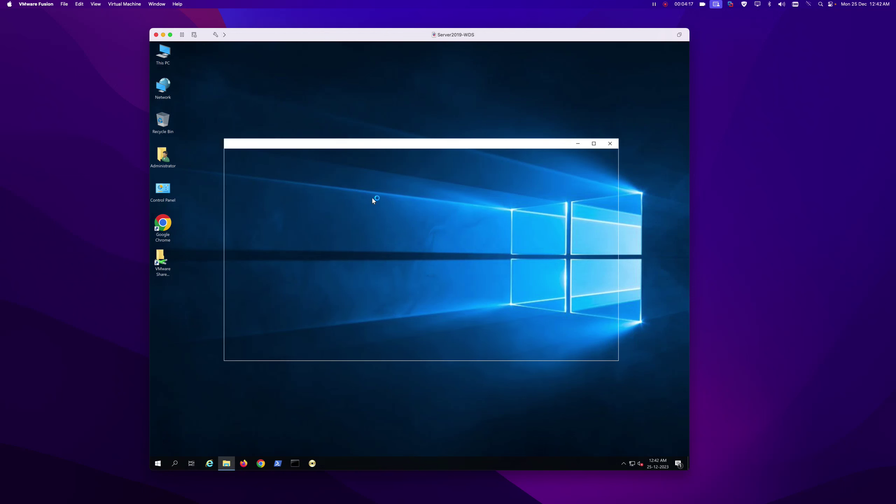
pyautogui.doubleClick(406, 288)
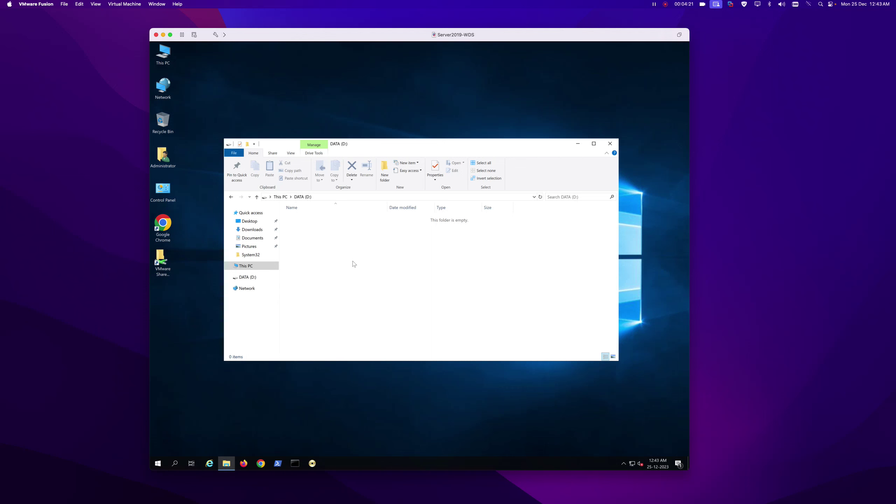
pyautogui.click(164, 261)
pyautogui.doubleClick(165, 261)
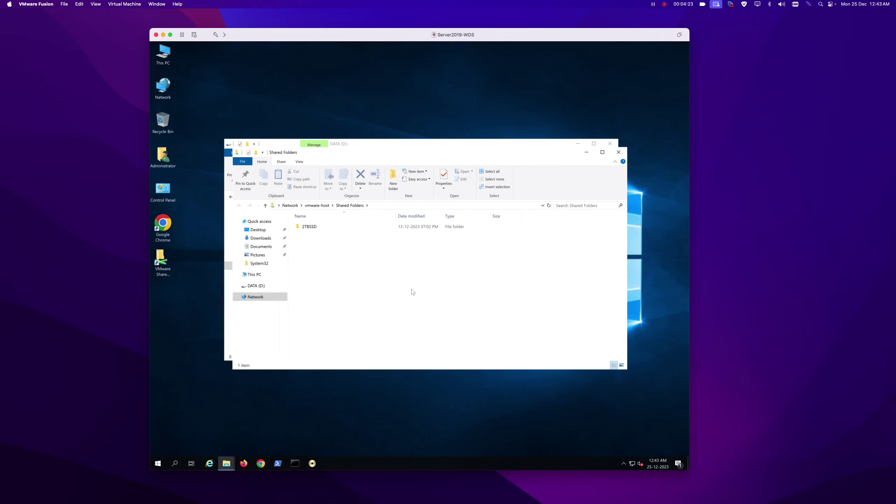
pyautogui.doubleClick(323, 227)
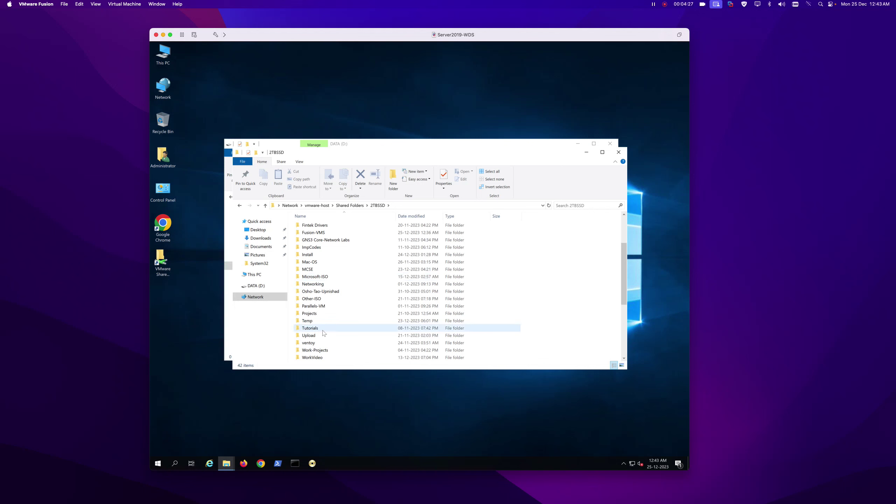
pyautogui.doubleClick(307, 322)
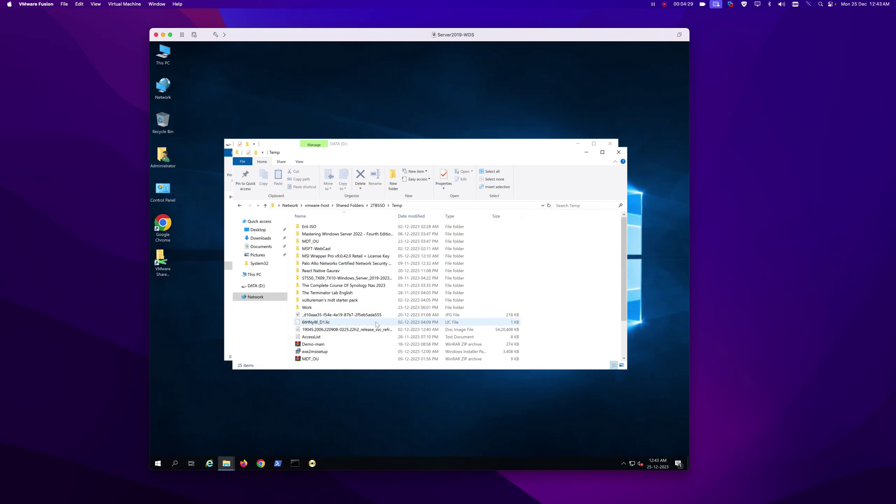
pyautogui.scroll(-2, 373, 307)
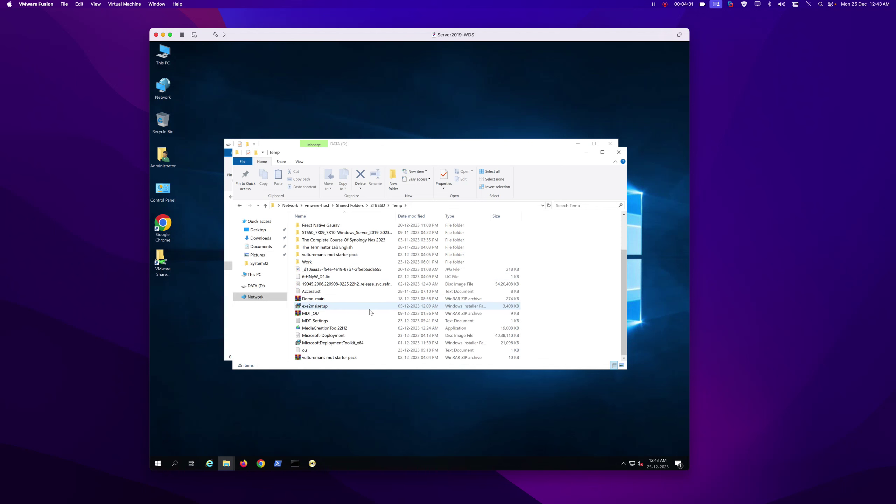
pyautogui.rightClick(323, 335)
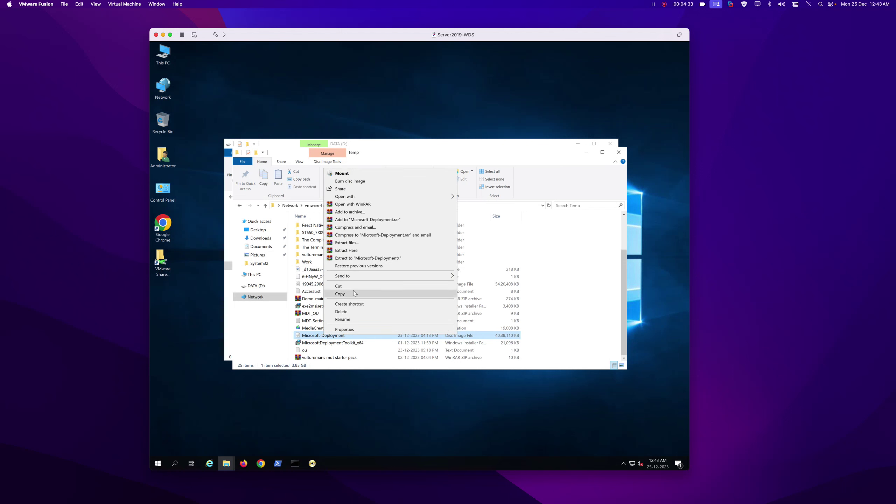
pyautogui.click(354, 293)
pyautogui.click(586, 154)
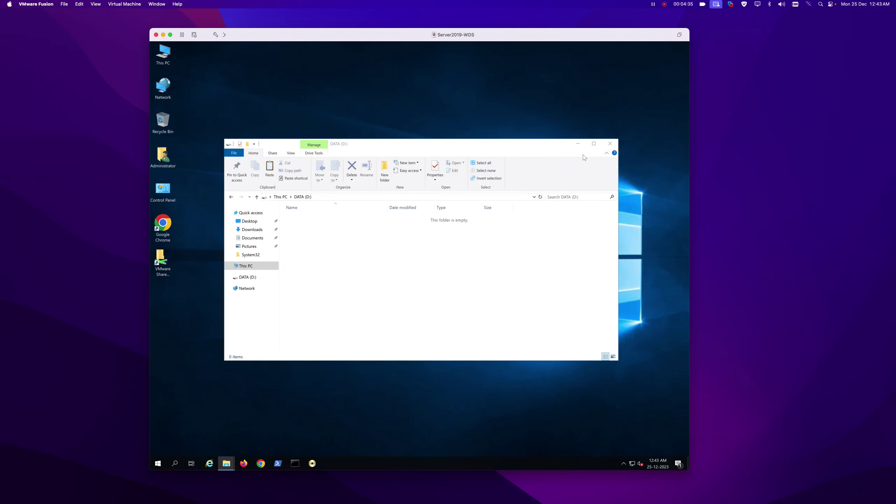
pyautogui.rightClick(351, 248)
pyautogui.click(370, 297)
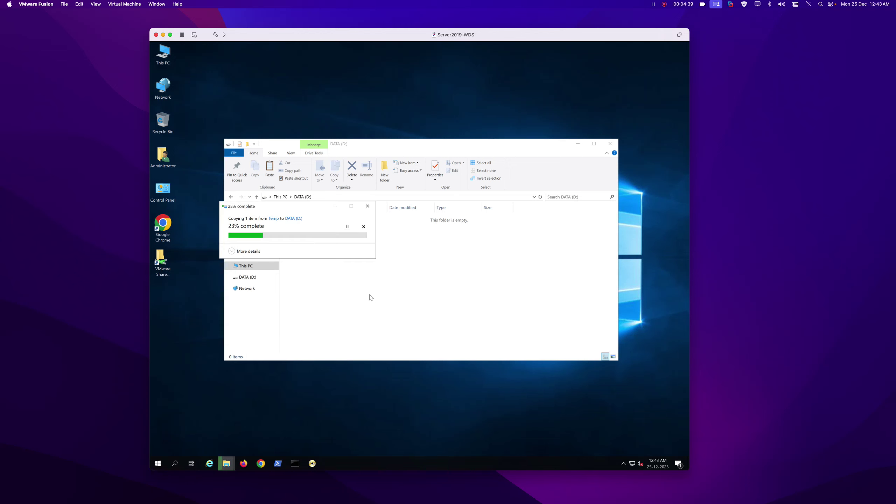
# Copy the MDT-Settings file from the Temp folder into DATA (D:).
pyautogui.hotkey('alt', 'Tab')
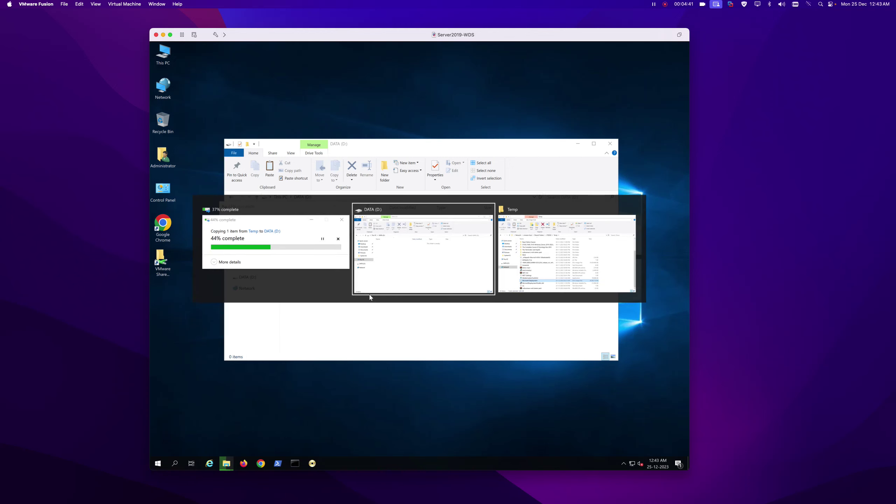
pyautogui.hotkey('alt', 'Tab')
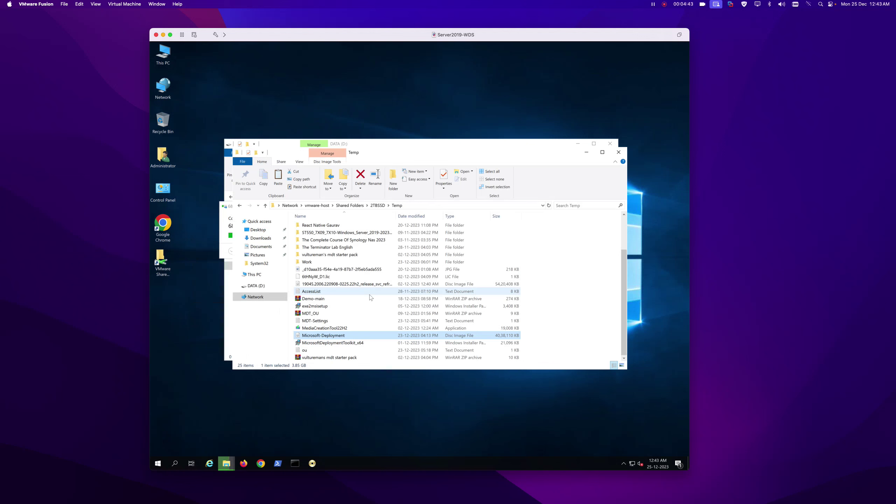
pyautogui.click(305, 350)
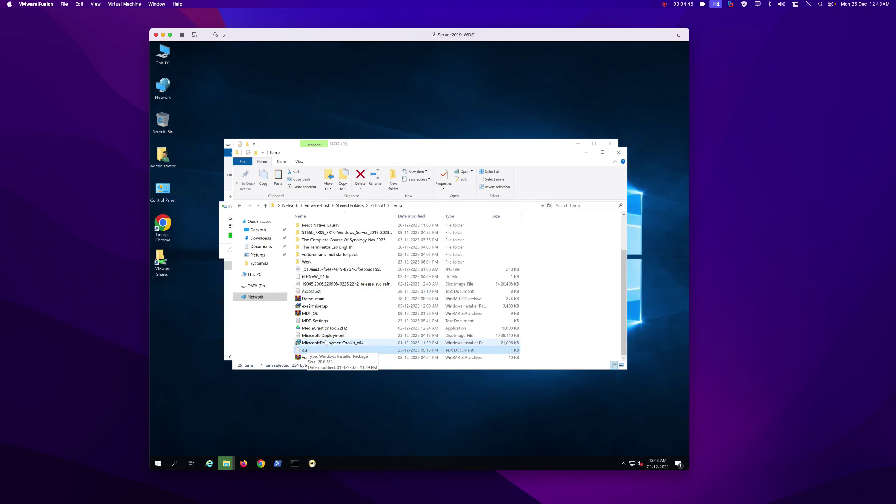
pyautogui.hotkey('alt', 'Tab')
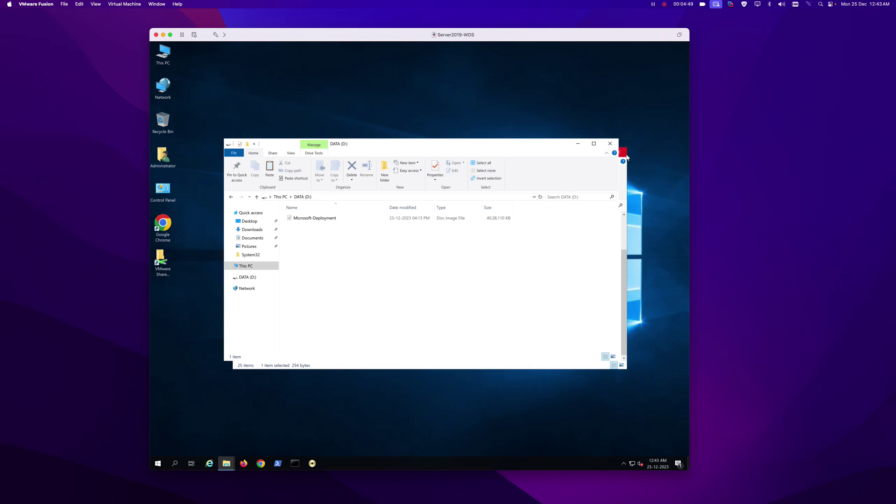
pyautogui.click(623, 168)
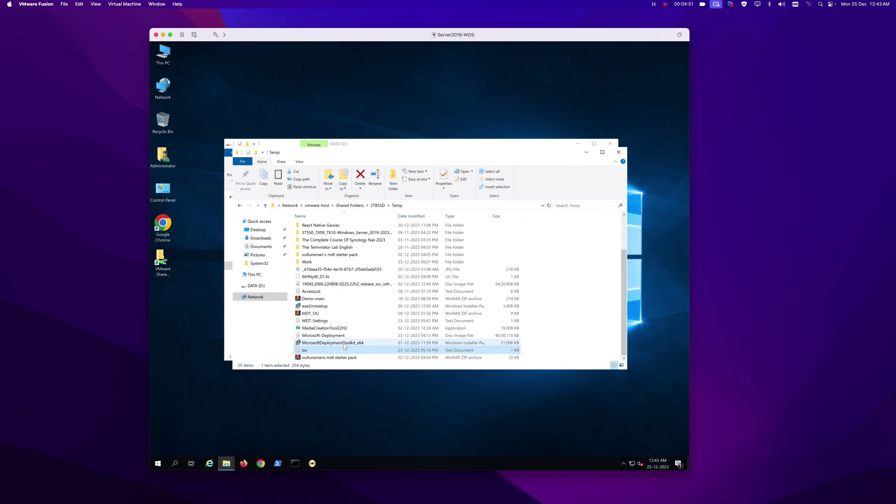
pyautogui.click(312, 323)
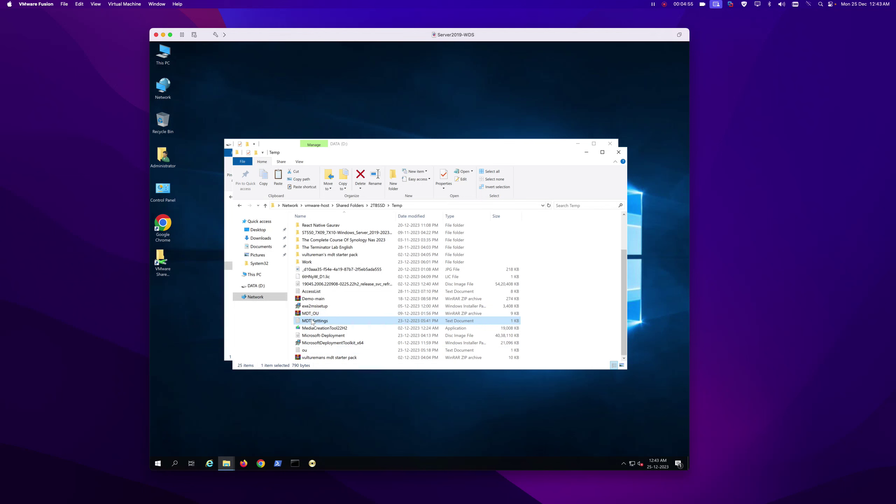
pyautogui.rightClick(312, 323)
pyautogui.click(325, 279)
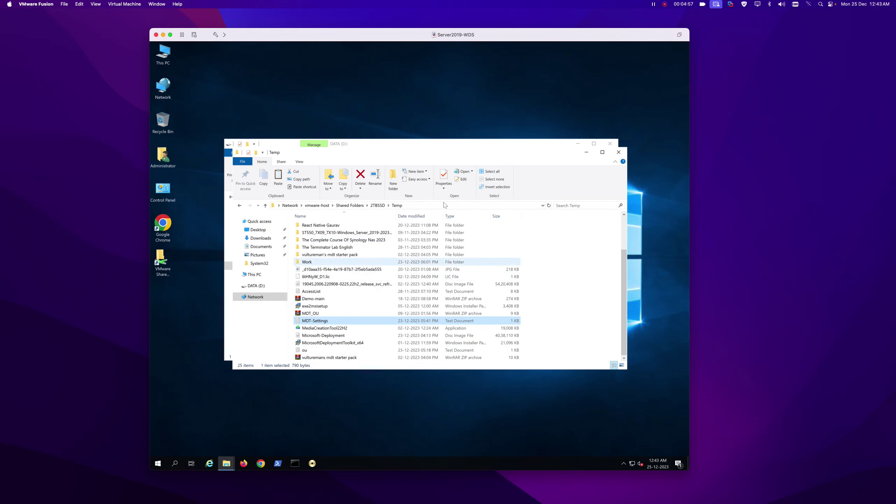
pyautogui.click(582, 156)
pyautogui.rightClick(344, 283)
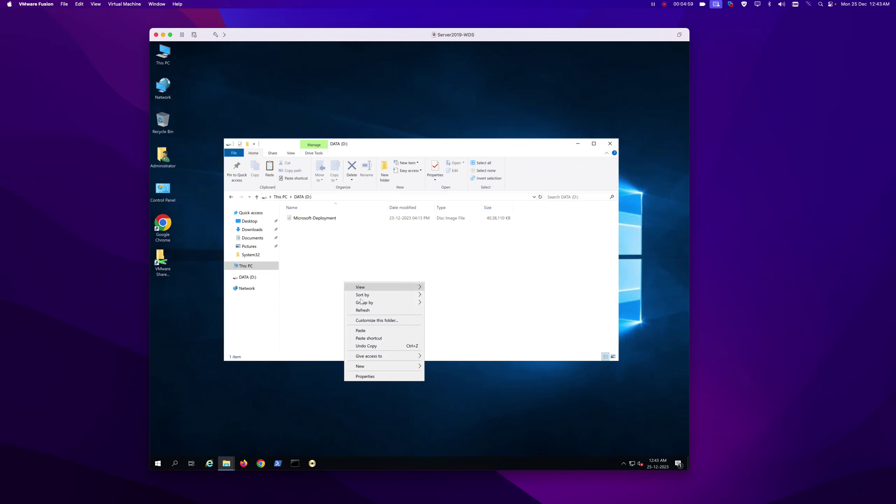
pyautogui.click(364, 331)
pyautogui.hotkey('alt', 'Tab')
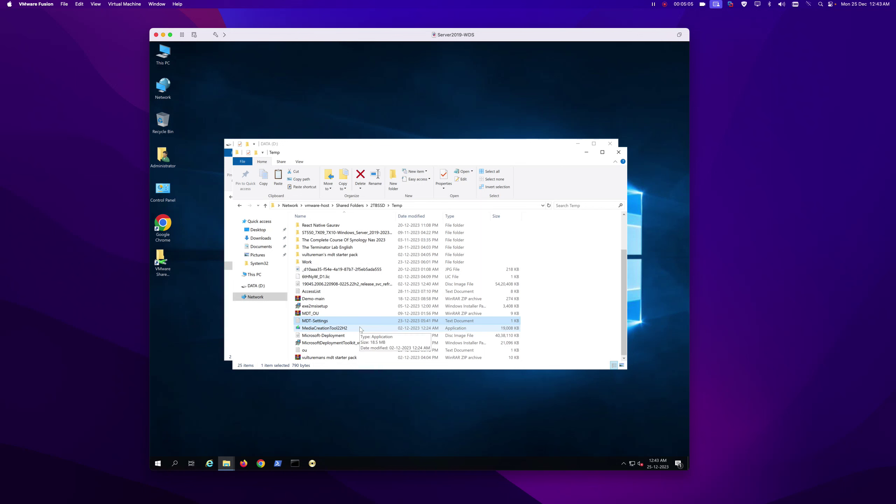
pyautogui.click(378, 206)
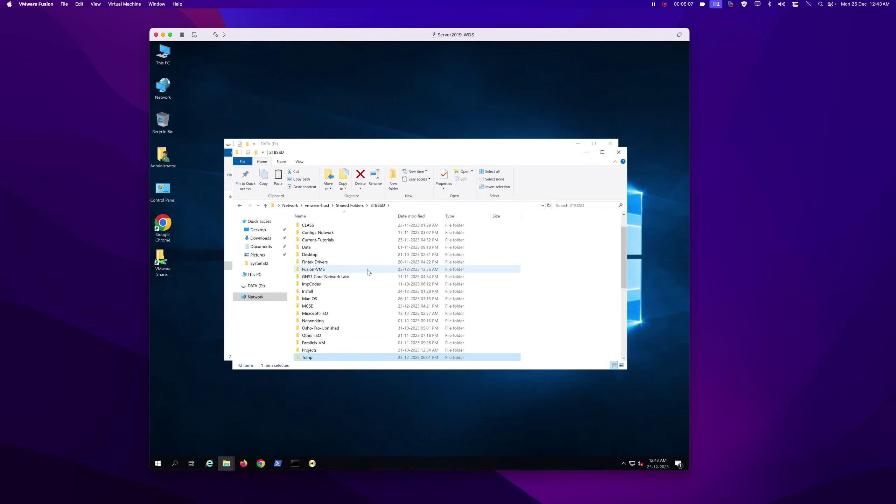
# Copy DomainOUList from the shared 2TBSSD\MCSE folder into DATA (D:).
pyautogui.doubleClick(312, 307)
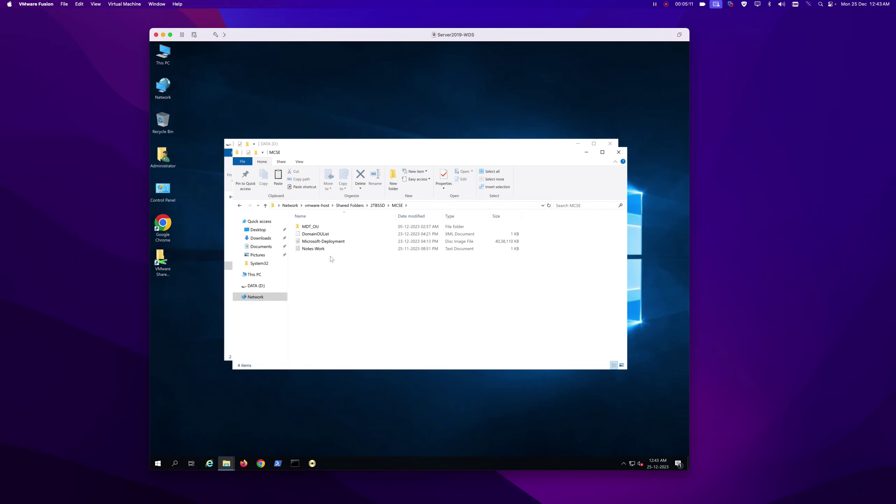
pyautogui.moveTo(318, 236)
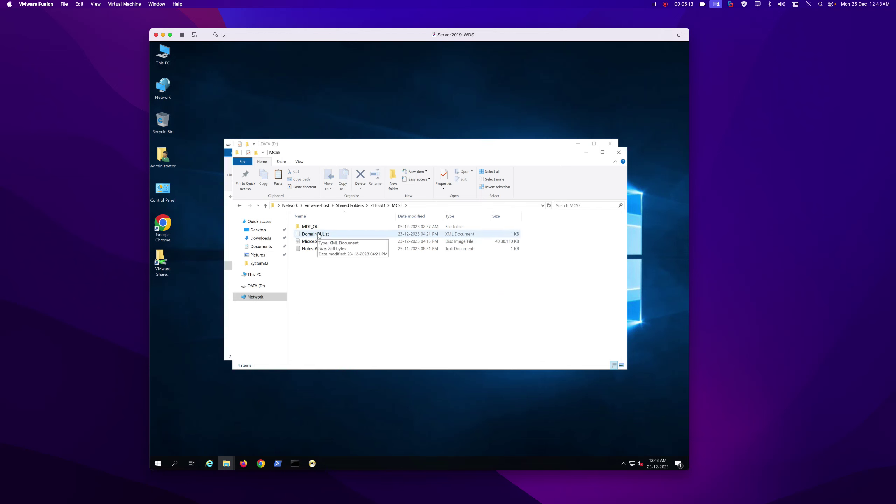
pyautogui.rightClick(319, 235)
pyautogui.click(345, 328)
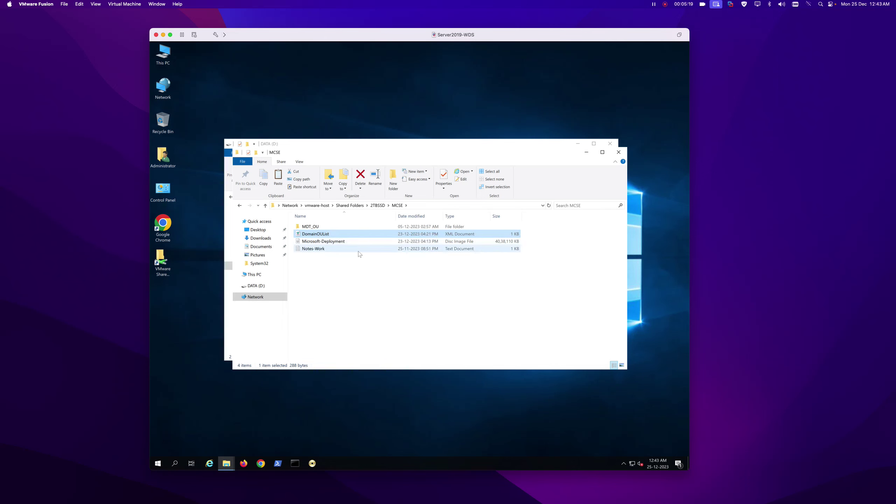
pyautogui.click(586, 152)
pyautogui.rightClick(321, 262)
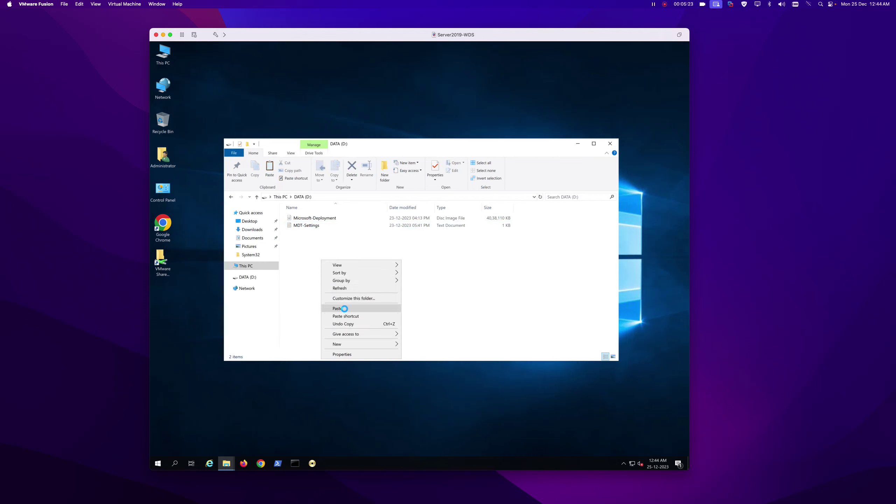
pyautogui.click(340, 308)
# View DomainOUList's HR, Sales and IT computer OUs in Notepad, then close it.
pyautogui.rightClick(309, 233)
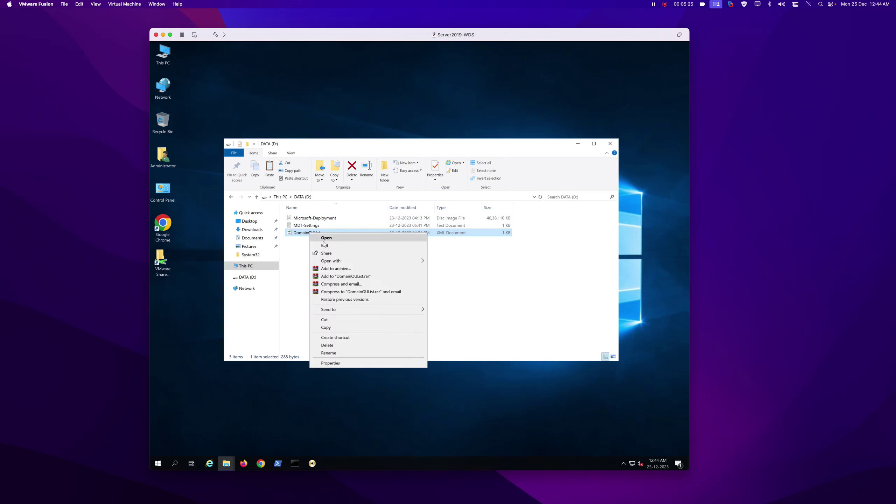
pyautogui.click(329, 245)
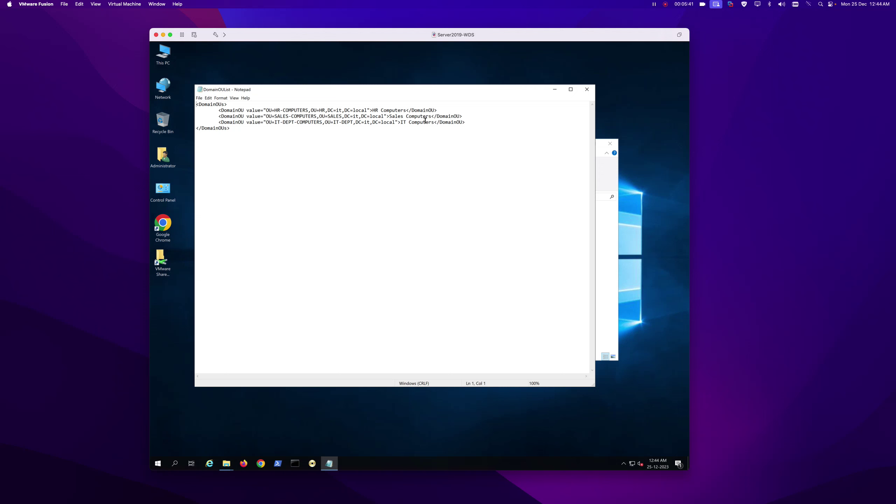
pyautogui.click(587, 89)
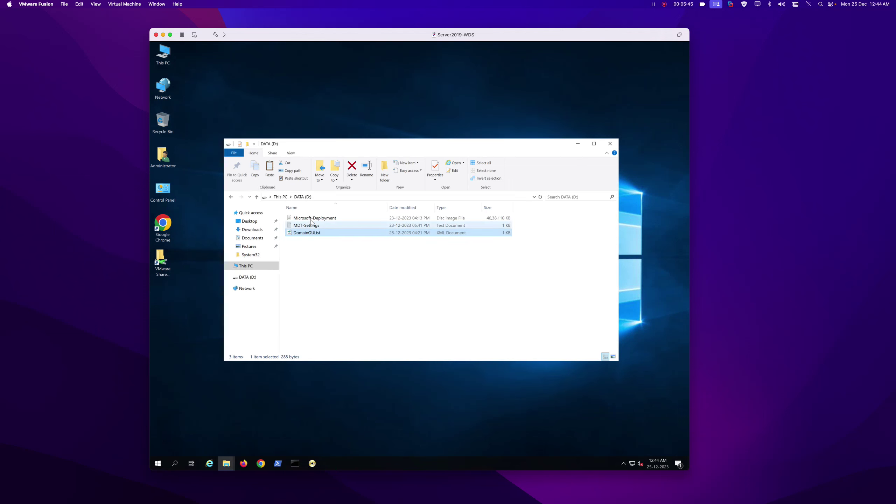
# Extract the Microsoft-Deployment disc image to a folder, delete the image, and empty the Recycle Bin.
pyautogui.rightClick(311, 217)
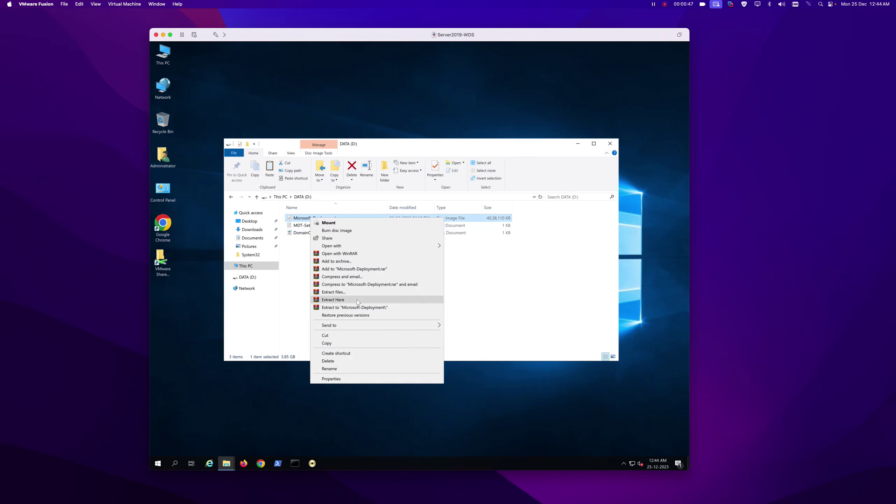
pyautogui.click(365, 307)
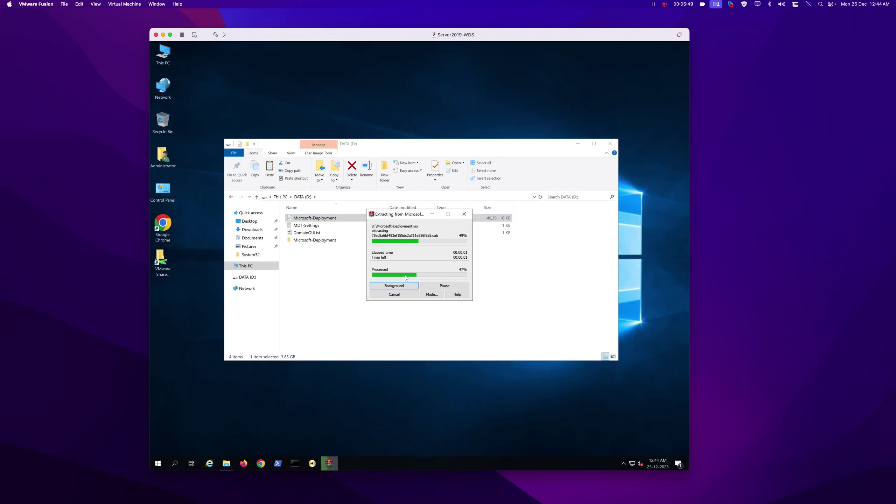
pyautogui.rightClick(308, 221)
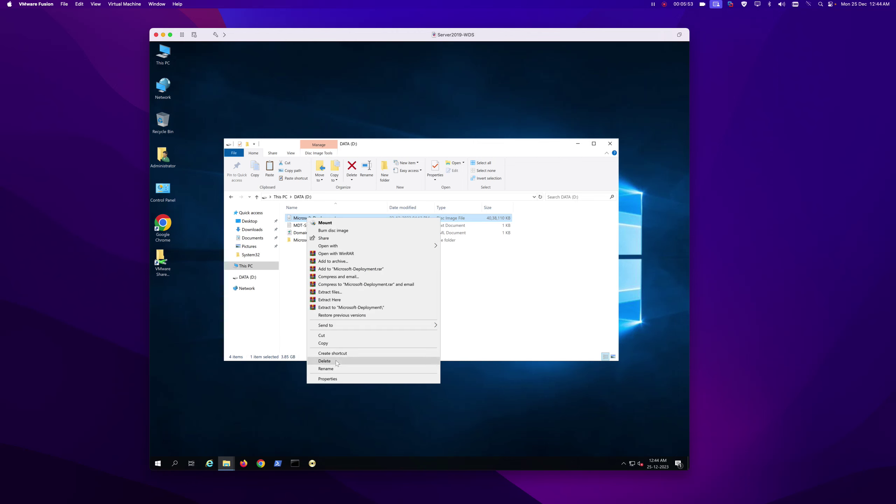
pyautogui.click(337, 364)
pyautogui.rightClick(173, 121)
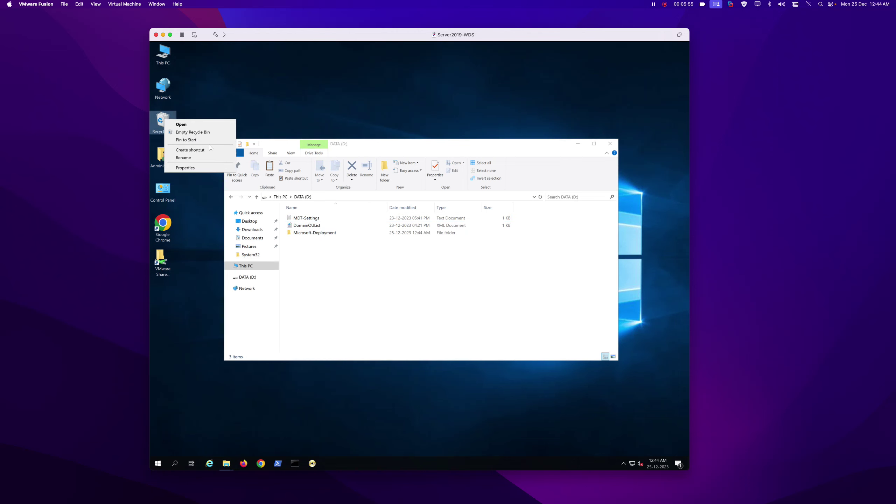
pyautogui.click(192, 132)
pyautogui.press('Return')
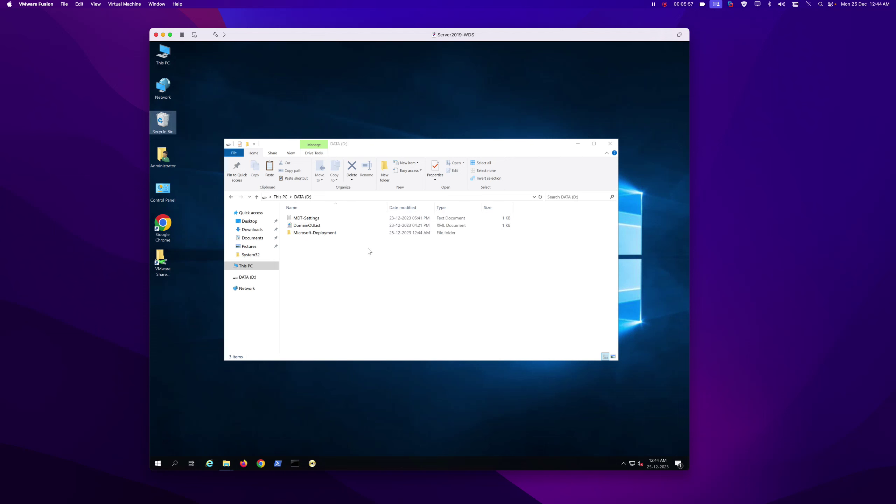
# Copy DeployWiz_ComputerName from Microsoft-Deployment\MDT_OU into DATA (D:).
pyautogui.doubleClick(318, 234)
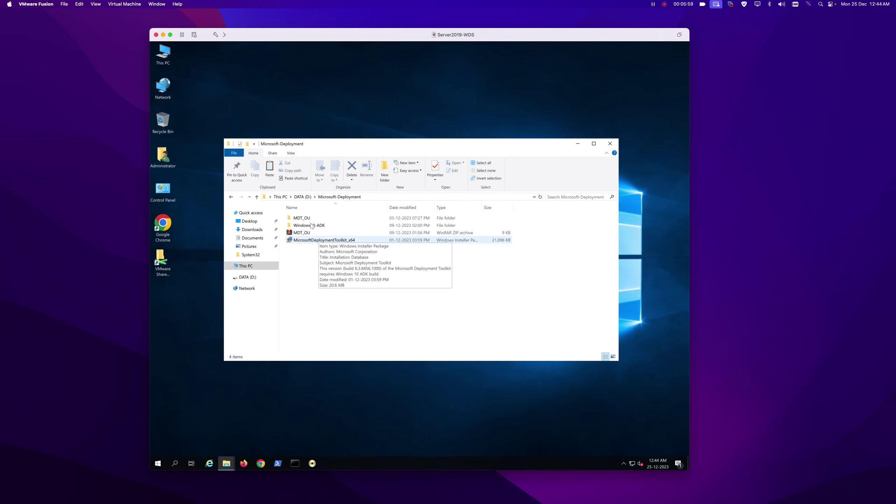
pyautogui.doubleClick(309, 218)
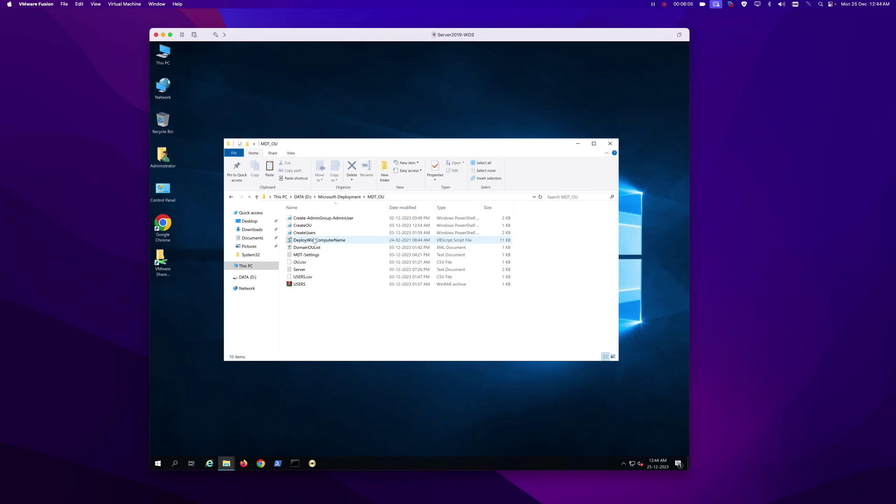
pyautogui.click(314, 241)
pyautogui.rightClick(315, 241)
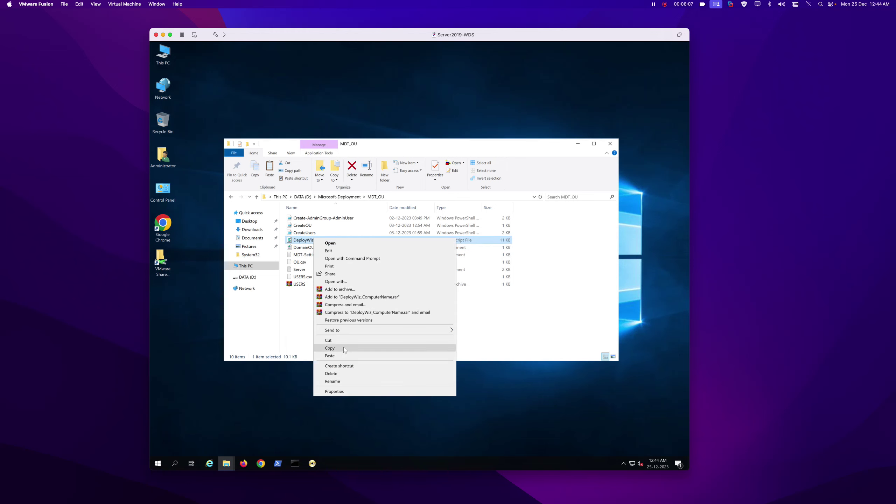
pyautogui.click(343, 347)
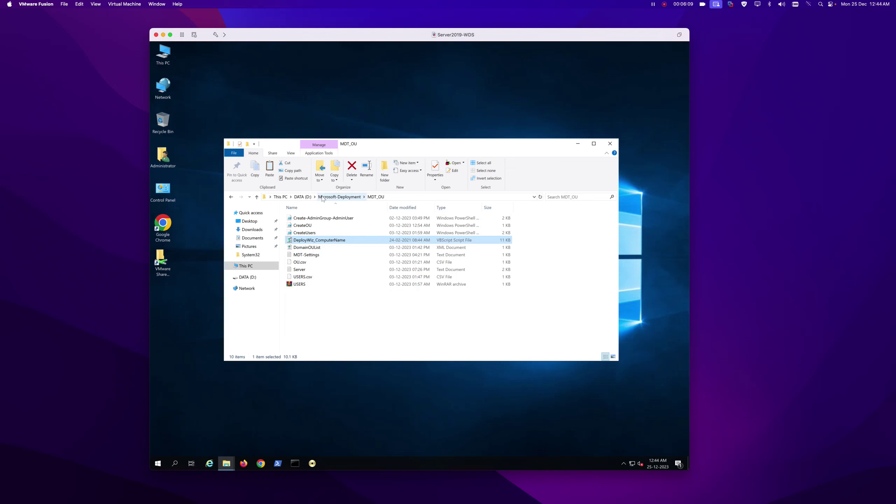
pyautogui.click(303, 197)
pyautogui.rightClick(345, 261)
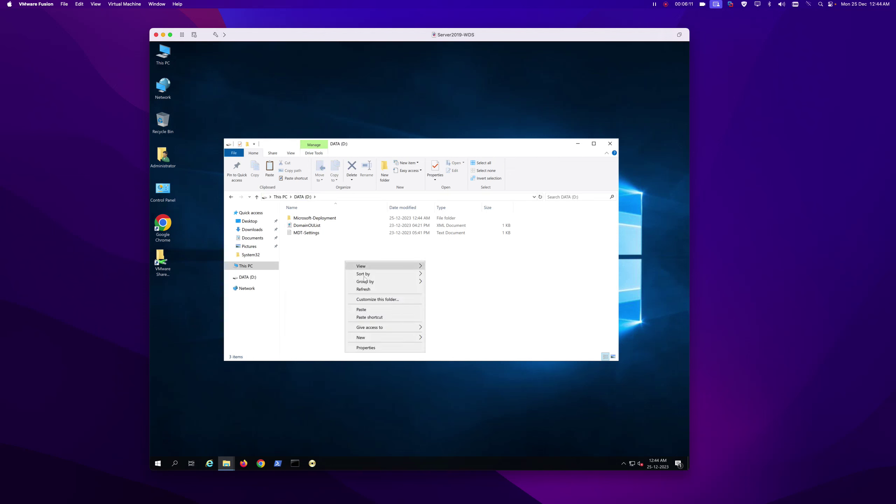
pyautogui.click(369, 311)
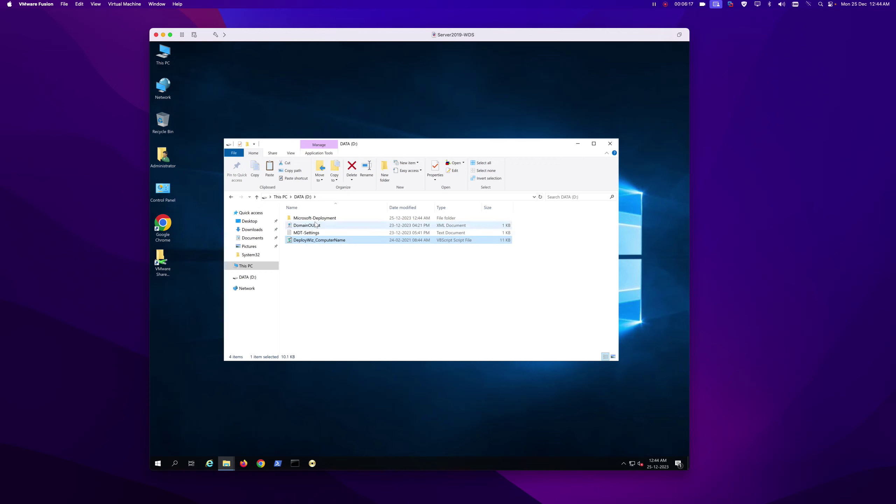
# Replace the AdminPassword, UserID and UserPassword values in MDT-Settings, then close Notepad.
pyautogui.doubleClick(306, 232)
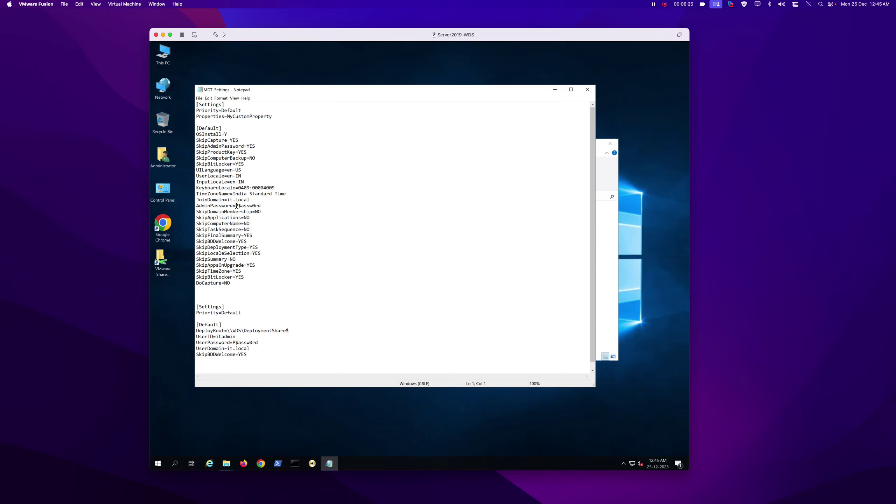
pyautogui.moveTo(236, 206); pyautogui.dragTo(262, 207)
pyautogui.write('ad')
pyautogui.moveTo(216, 337); pyautogui.dragTo(243, 335)
pyautogui.write('administrator')
pyautogui.moveTo(233, 342); pyautogui.dragTo(272, 342)
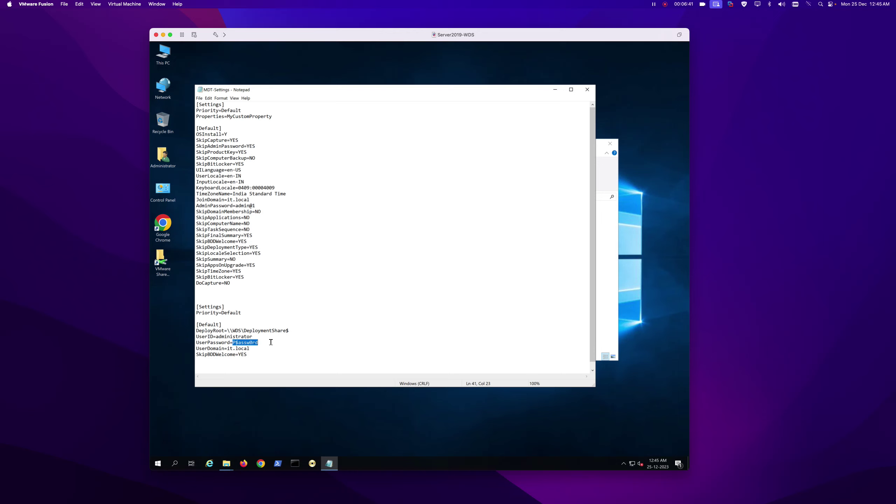
pyautogui.write('a')
pyautogui.click(587, 89)
pyautogui.click(424, 258)
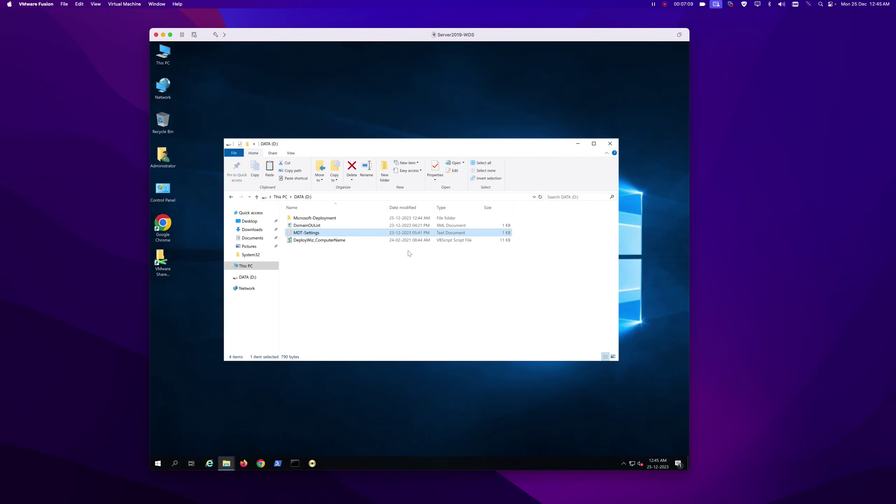
# Restore the DATA (D:) Explorer window and open Windows10-ADK, showing ADK and ADK WinPE.
pyautogui.click(579, 144)
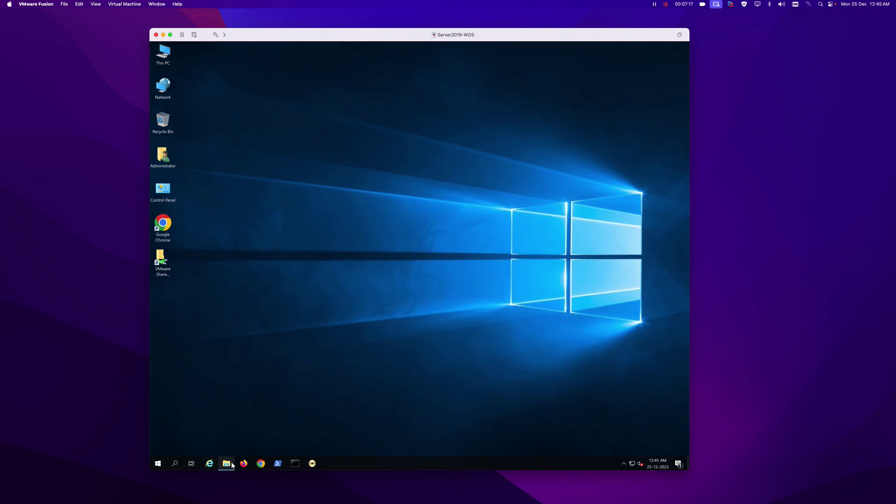
pyautogui.moveTo(233, 459)
pyautogui.click(211, 433)
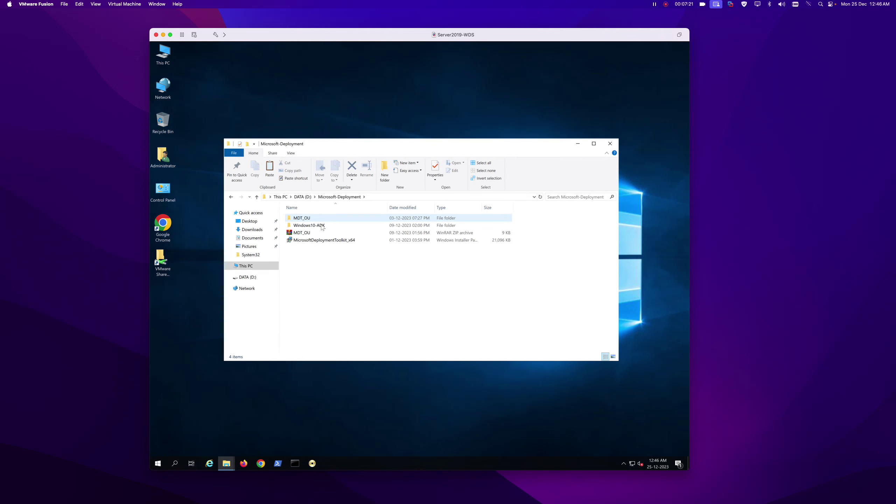
pyautogui.doubleClick(306, 226)
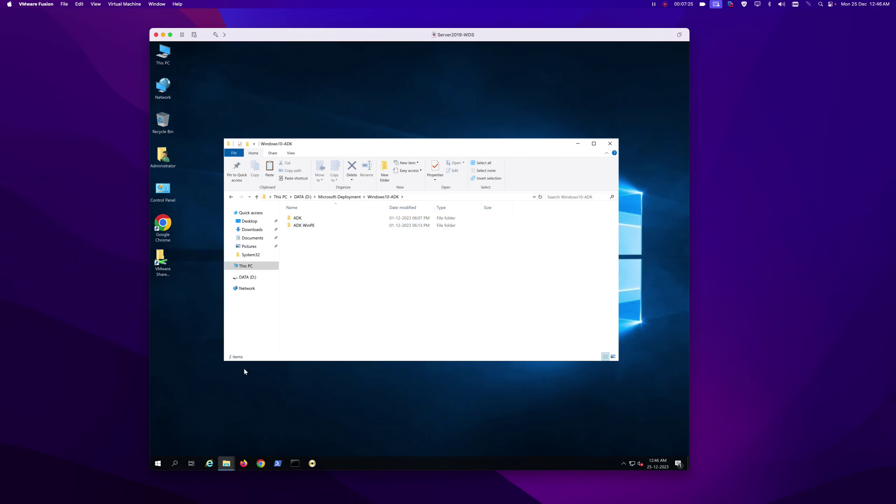
# Find Server Manager through Start search and pin it to the taskbar.
pyautogui.press('super')
pyautogui.write('server')
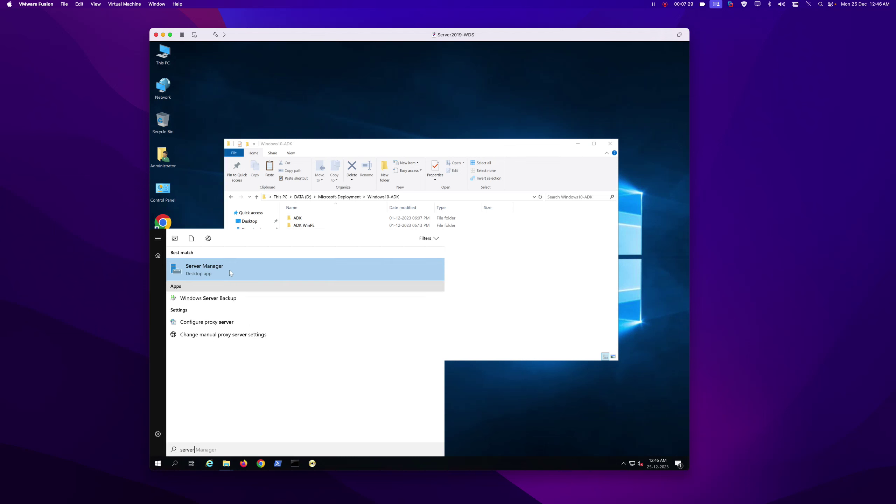
pyautogui.rightClick(220, 269)
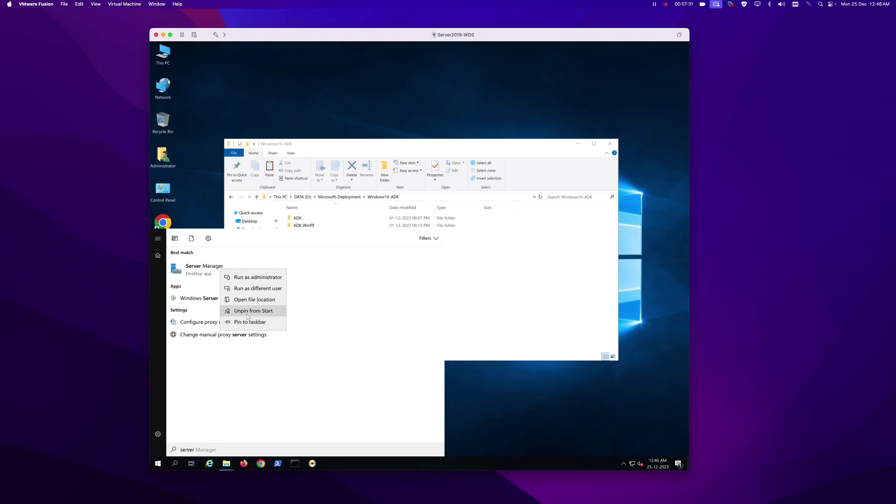
pyautogui.click(248, 322)
# Launch Server Manager, check the Local Server services alert, and start the Add Roles and Features Wizard.
pyautogui.click(217, 285)
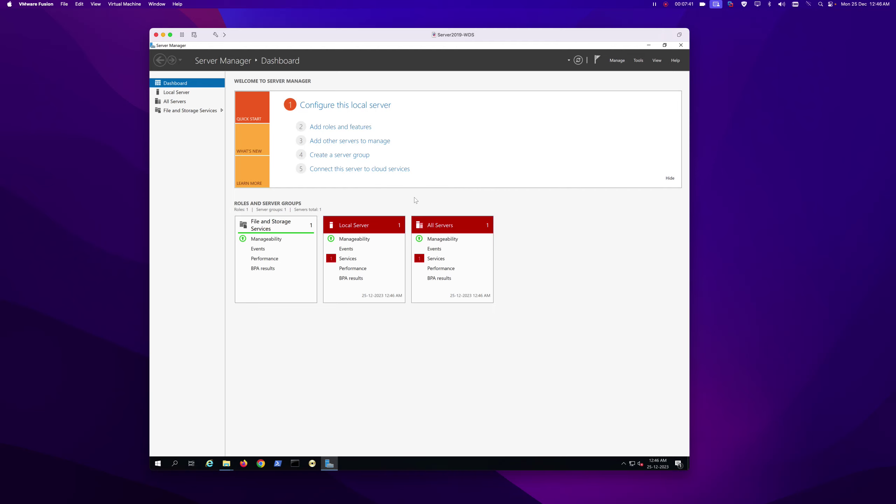
pyautogui.click(349, 258)
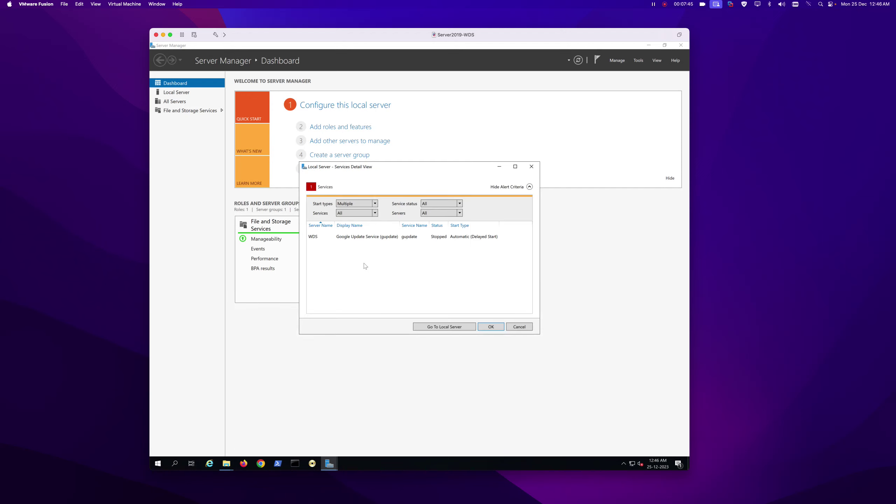
pyautogui.click(518, 327)
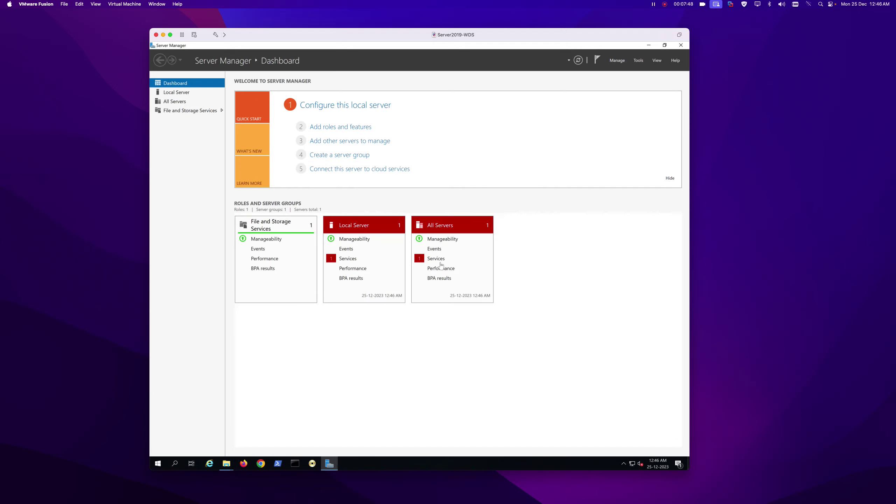
pyautogui.click(323, 128)
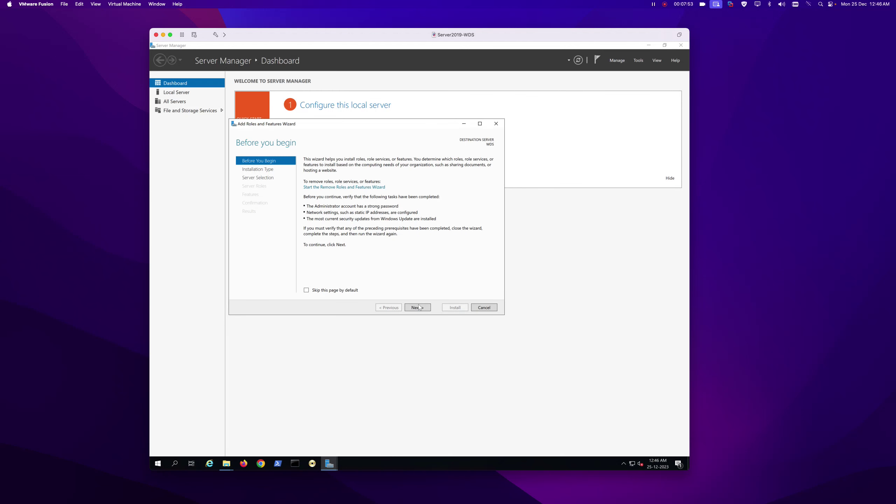
# In the Add Roles wizard, select the Windows Deployment Services role with its management tools.
pyautogui.click(418, 306)
pyautogui.click(418, 307)
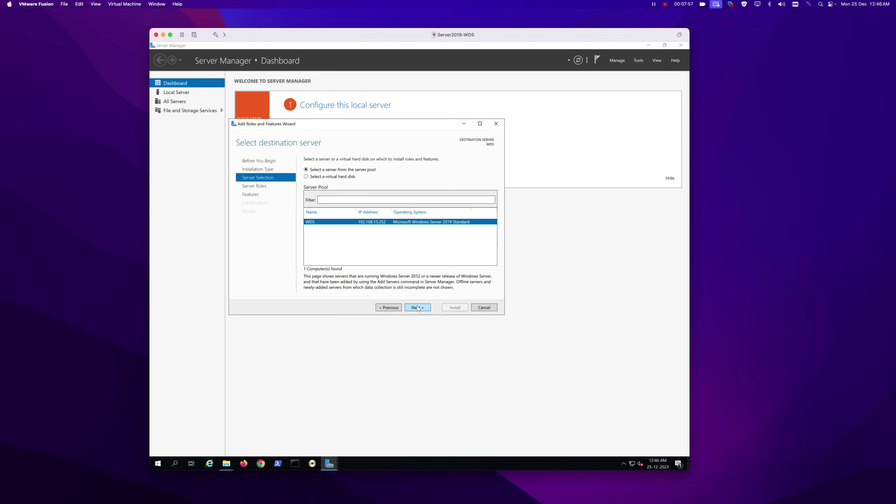
pyautogui.click(418, 308)
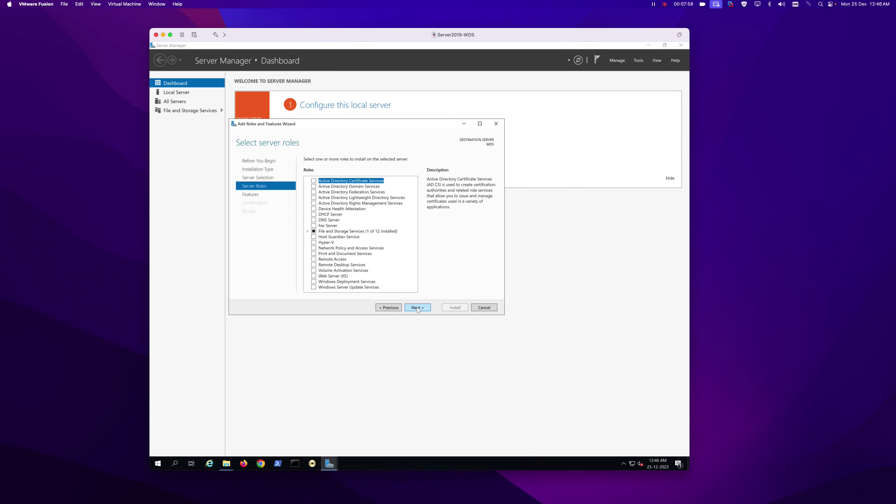
pyautogui.click(313, 282)
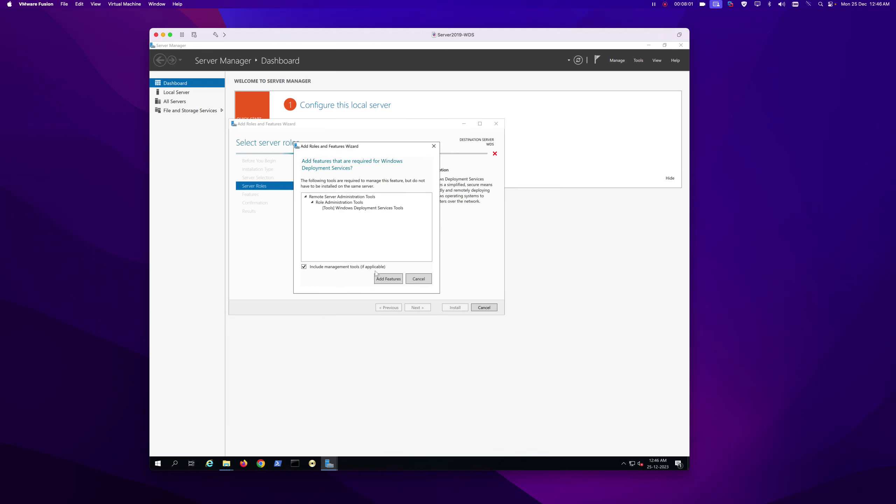
pyautogui.click(388, 278)
pyautogui.click(425, 309)
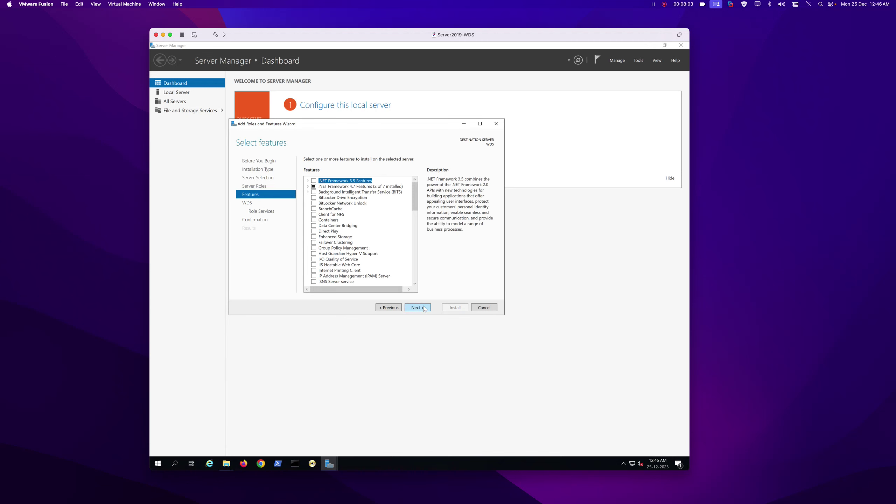
# Keep the Deployment Server and Transport Server role services, install WDS, and close the wizard.
pyautogui.click(423, 307)
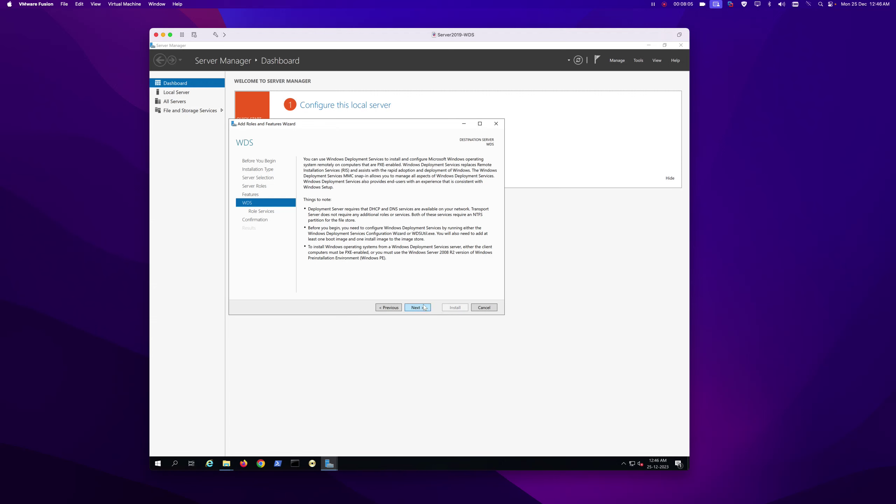
pyautogui.click(424, 306)
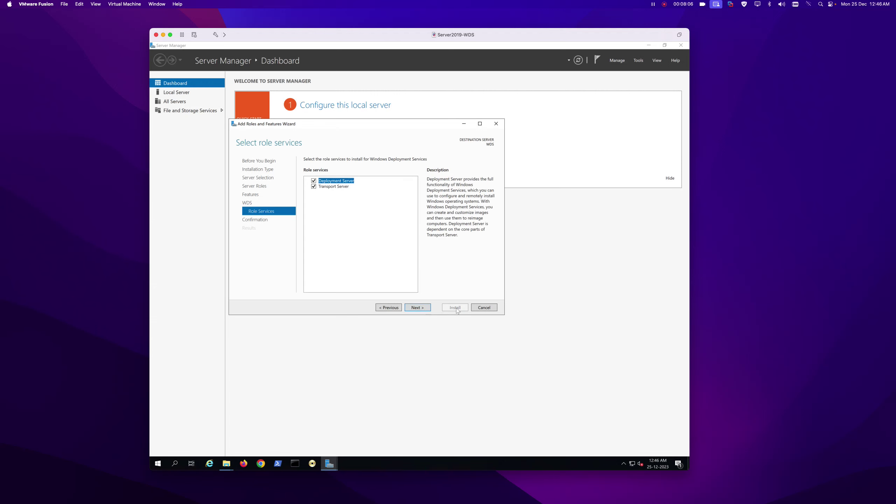
pyautogui.click(412, 308)
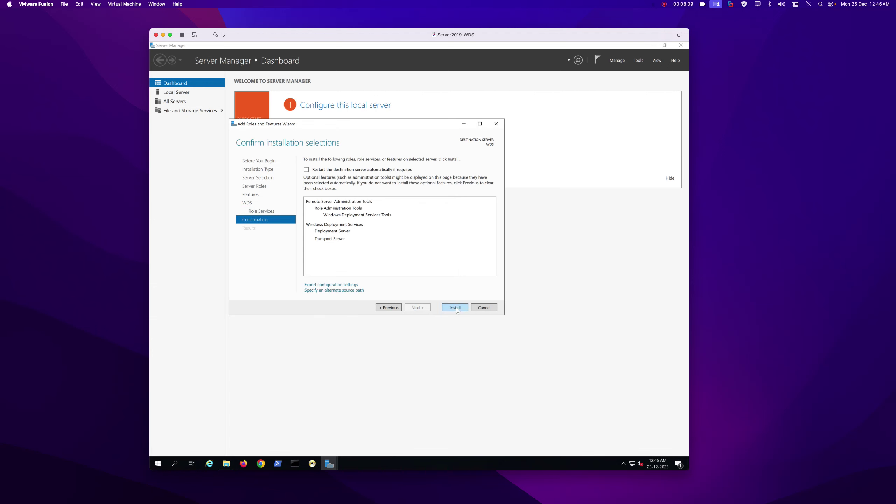
pyautogui.click(394, 308)
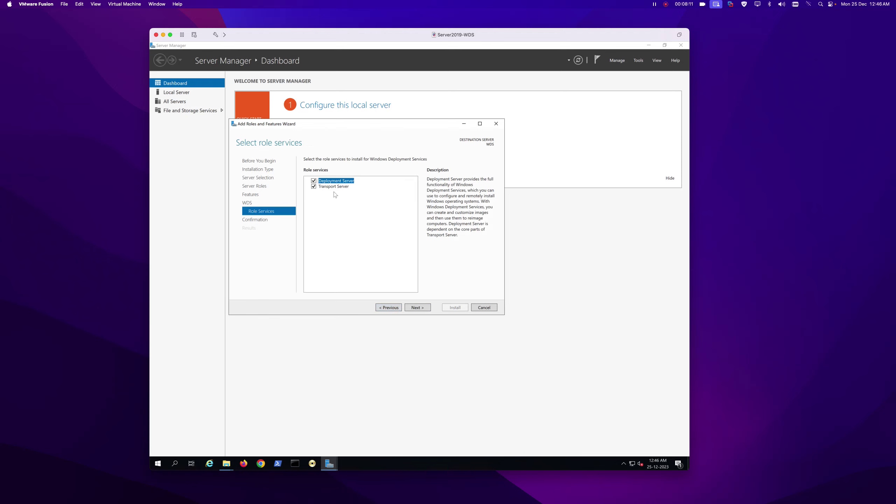
pyautogui.click(414, 308)
pyautogui.click(450, 310)
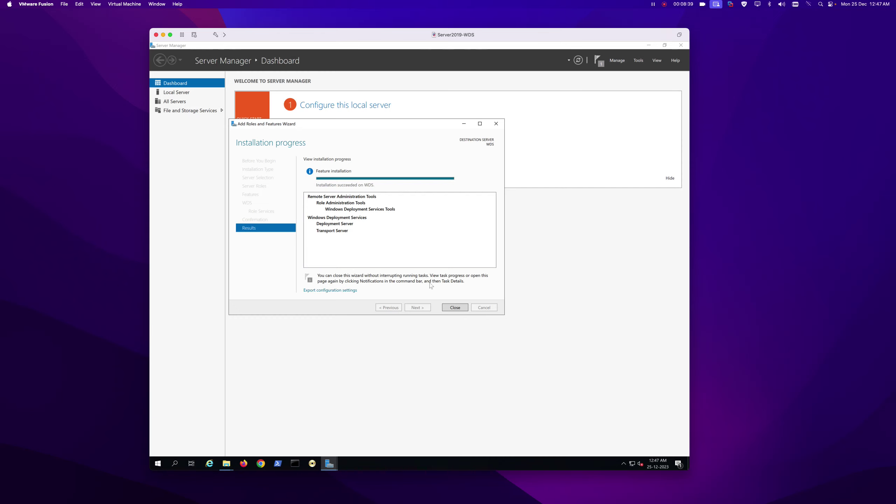
pyautogui.click(455, 307)
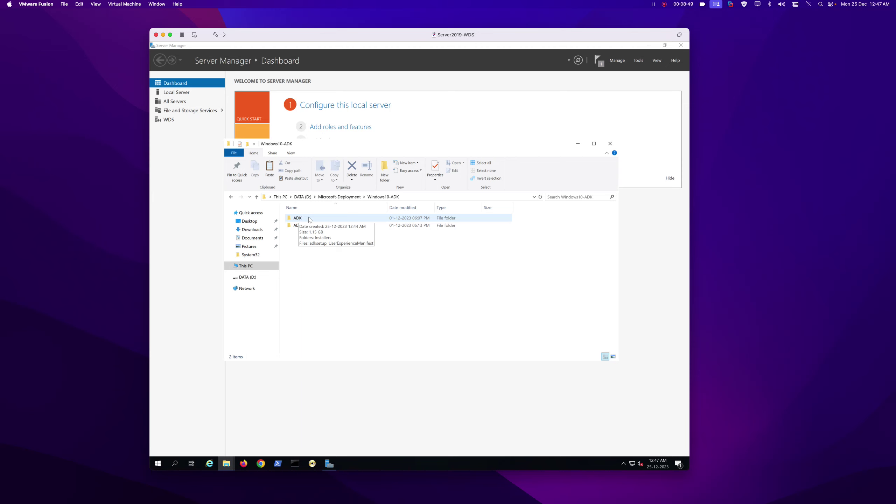
# Find the ADK folder under Windows10-ADK and launch adksetup.
pyautogui.doubleClick(309, 219)
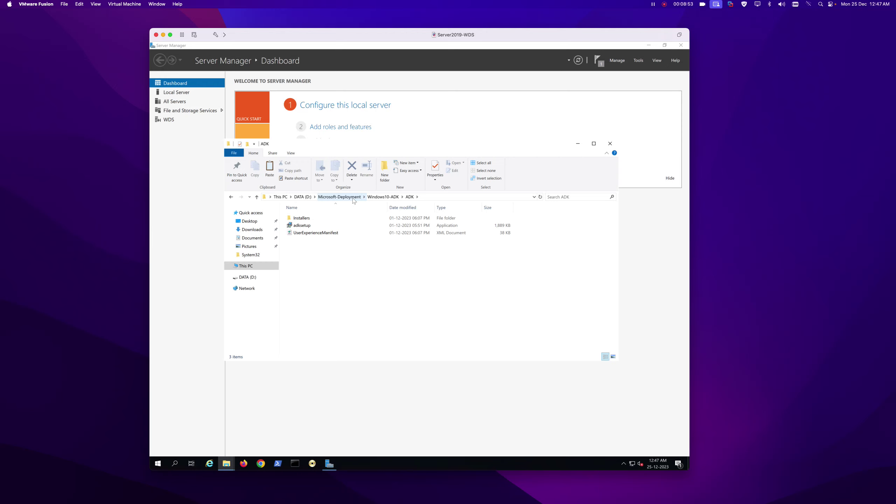
pyautogui.click(379, 198)
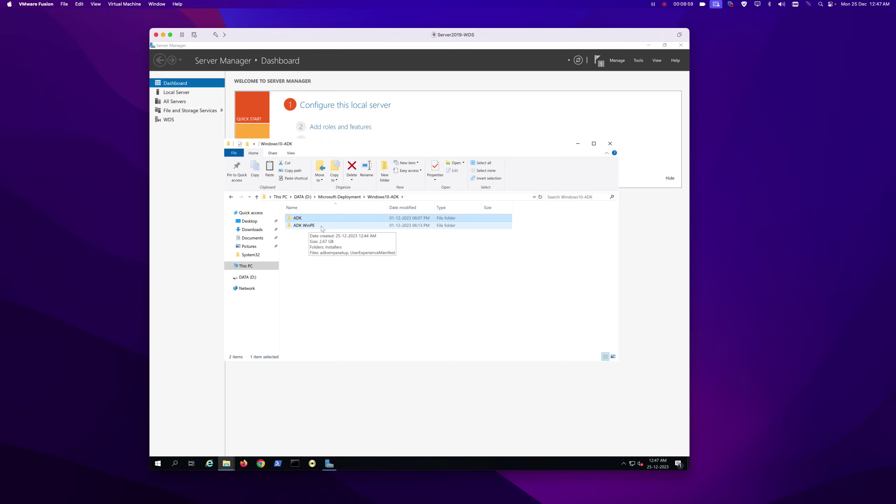
pyautogui.doubleClick(313, 227)
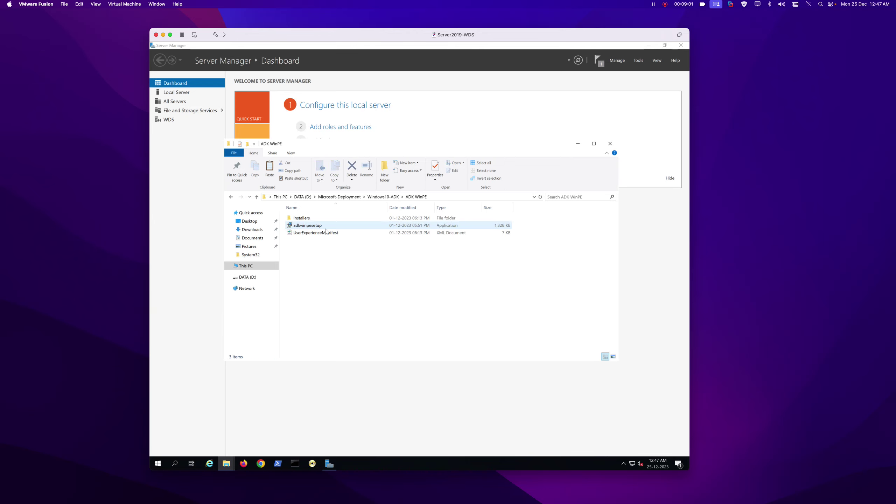
pyautogui.click(383, 197)
pyautogui.doubleClick(298, 218)
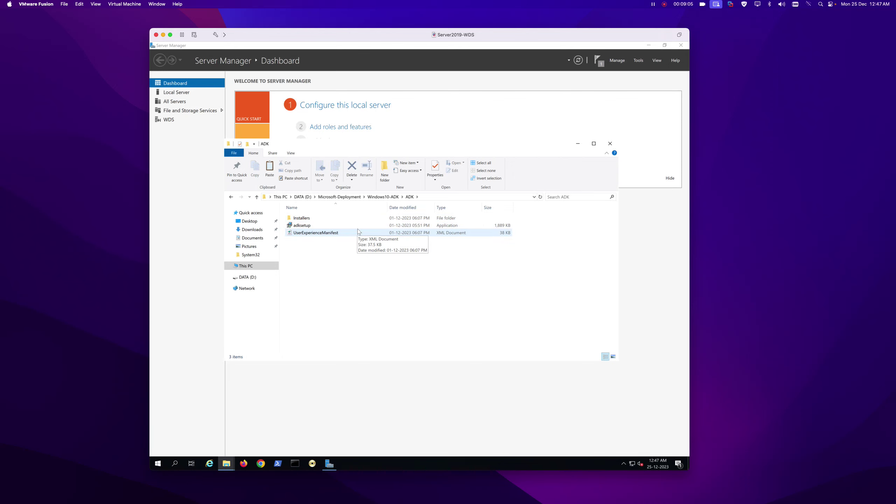
pyautogui.doubleClick(304, 226)
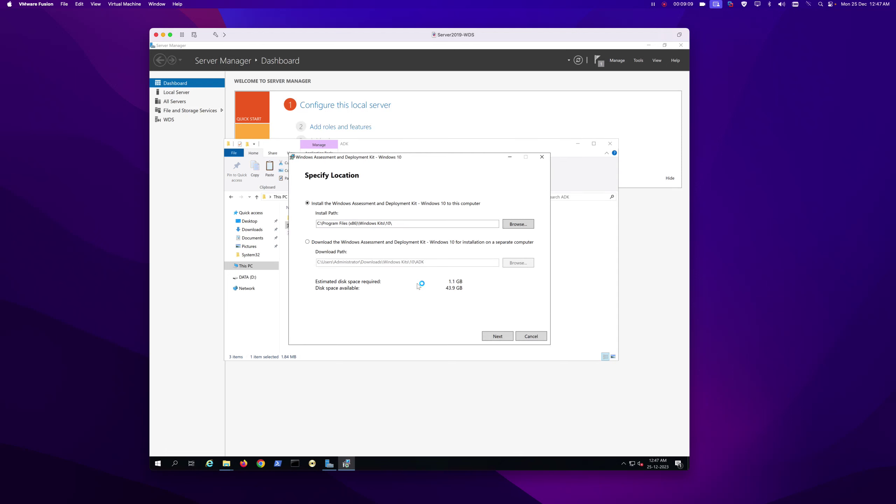
# Install the ADK at the default location without usage data, accepting the license.
pyautogui.click(494, 337)
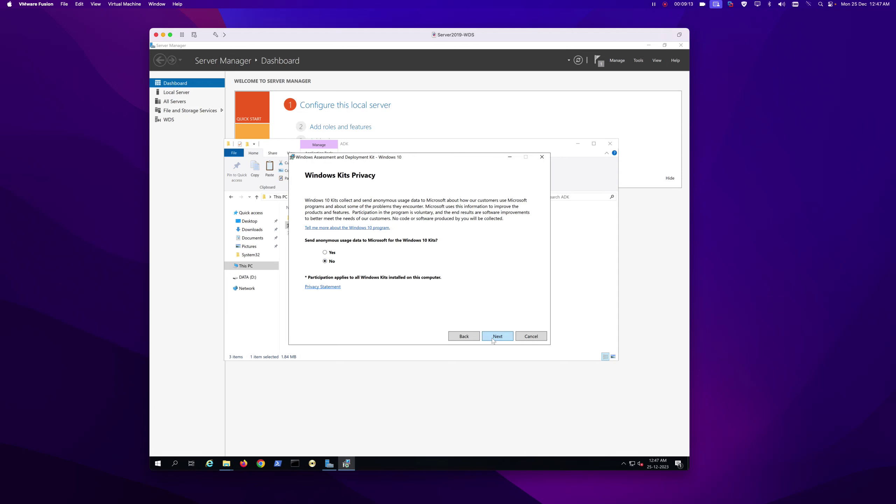
pyautogui.click(494, 340)
pyautogui.click(493, 337)
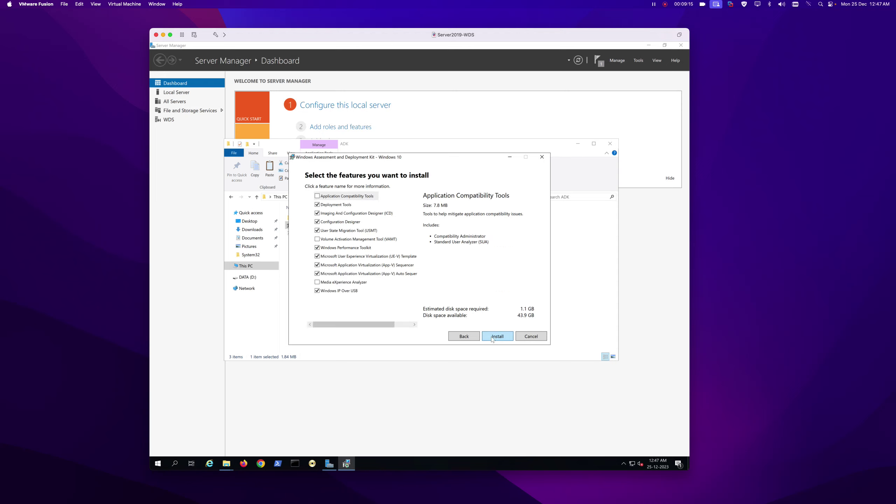
pyautogui.click(493, 337)
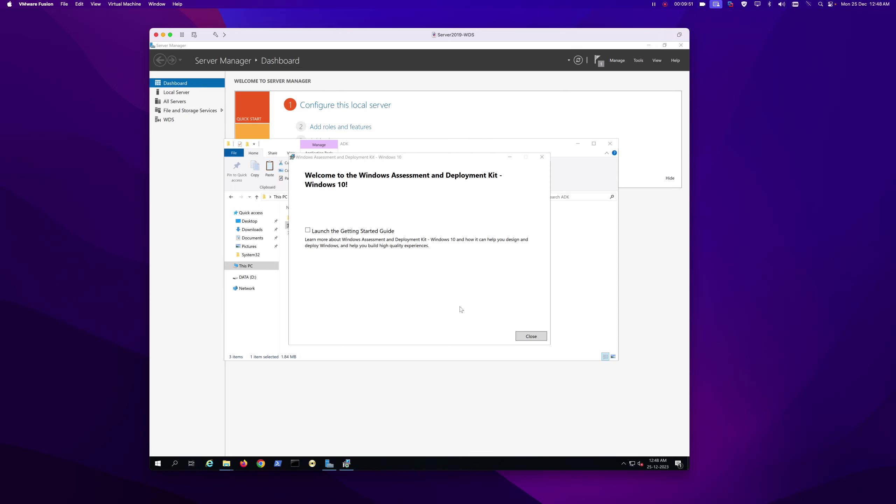
pyautogui.click(529, 336)
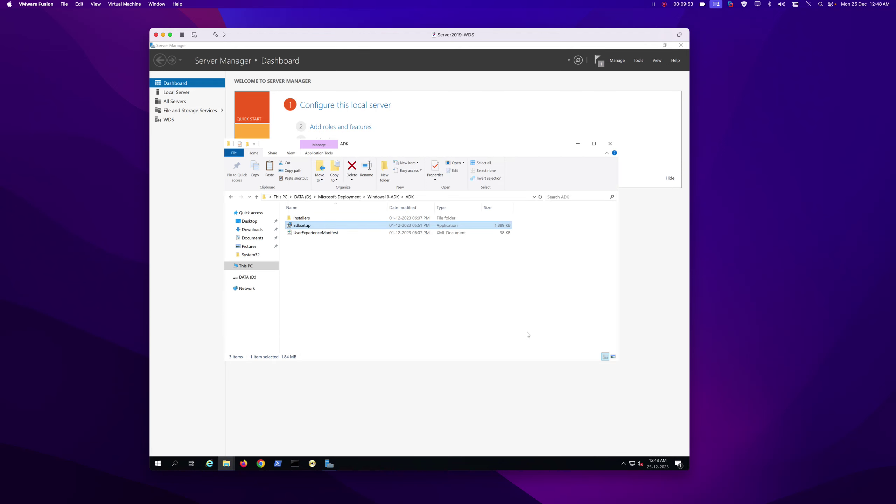
# Open the ADK WinPE folder under Windows10-ADK and launch adkwinpesetup.
pyautogui.click(375, 197)
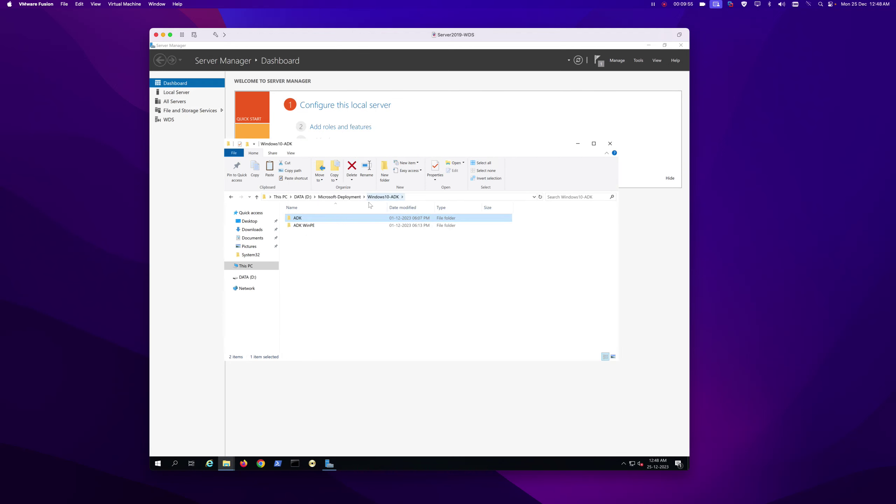
pyautogui.click(304, 226)
pyautogui.doubleClick(303, 226)
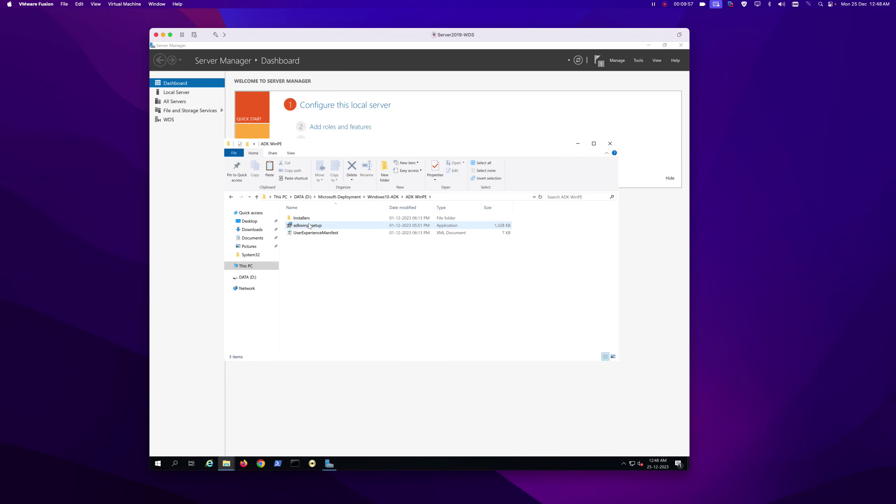
pyautogui.doubleClick(309, 226)
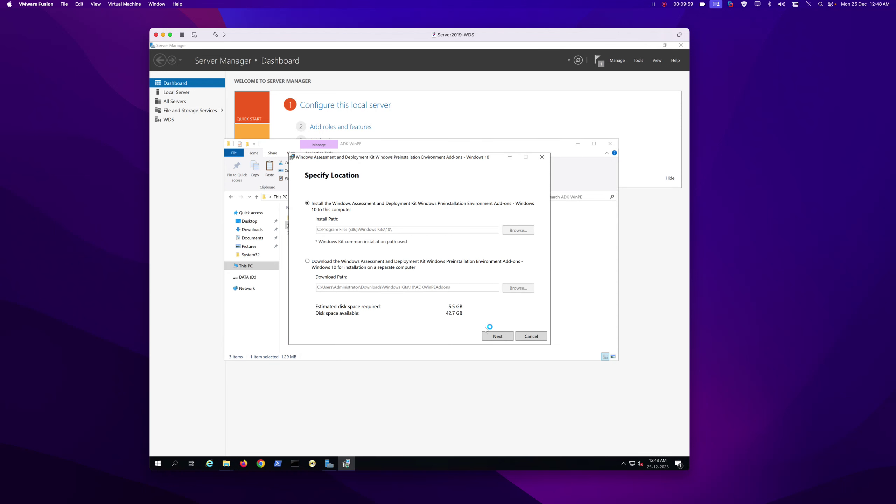
# Start installing the WinPE add-ons with default settings, then bring the MCSE folder window forward.
pyautogui.click(497, 336)
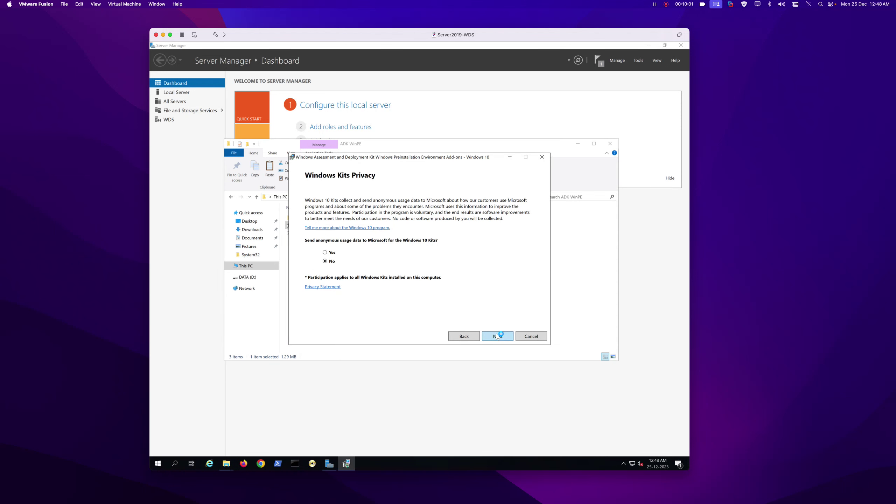
pyautogui.click(497, 335)
pyautogui.click(496, 334)
pyautogui.click(497, 336)
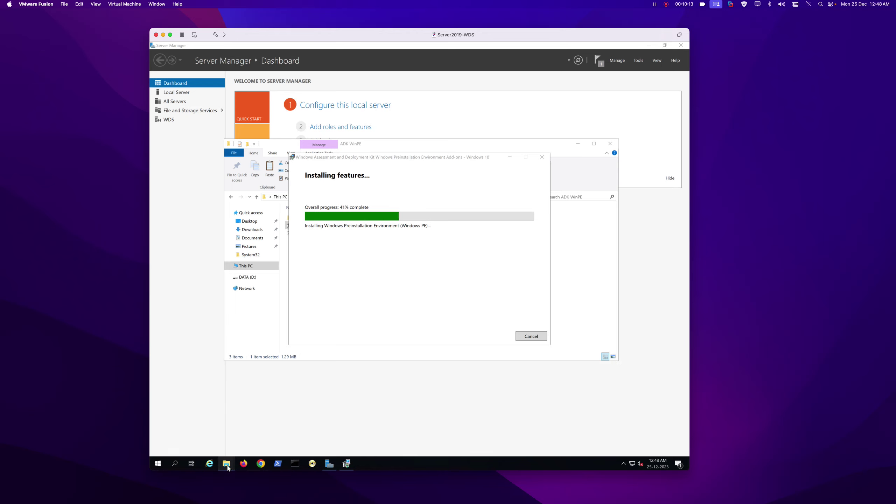
pyautogui.moveTo(228, 467)
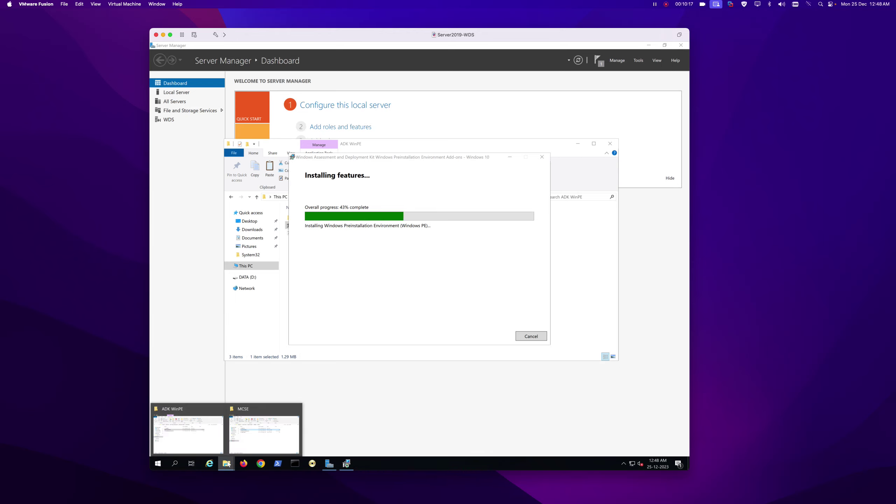
pyautogui.click(246, 446)
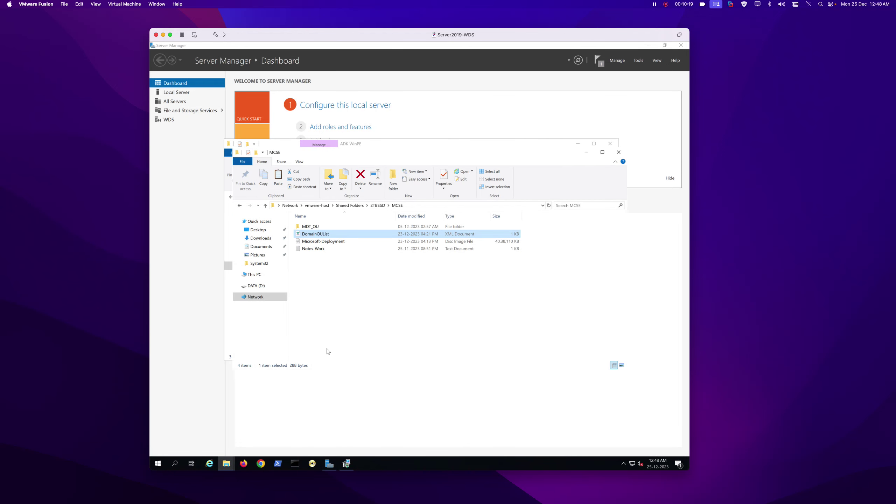
# Copy the Windows Preinstallation Environment path from MDT_OU's Server.txt, then minimize Notepad and MDT_OU.
pyautogui.doubleClick(320, 226)
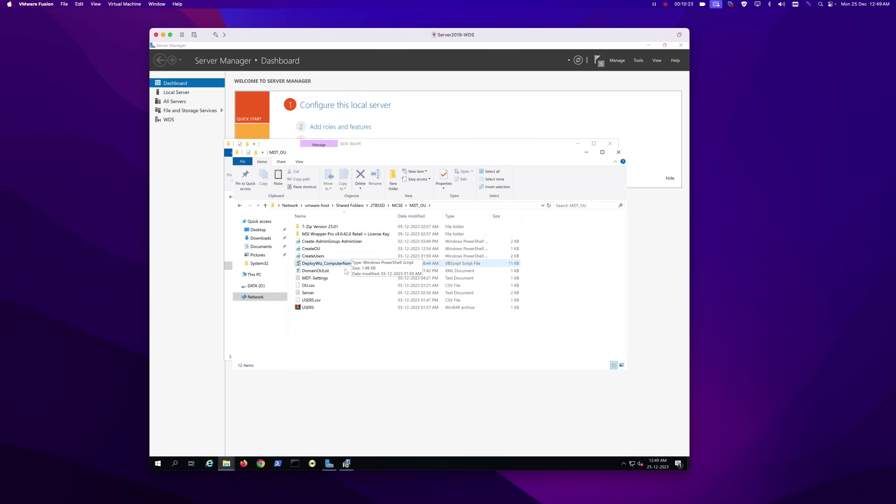
pyautogui.doubleClick(311, 295)
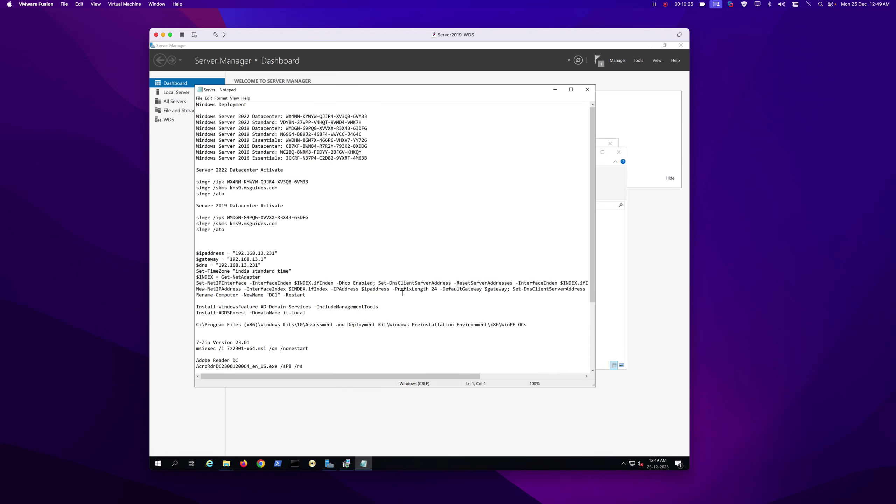
pyautogui.scroll(-5, 408, 293)
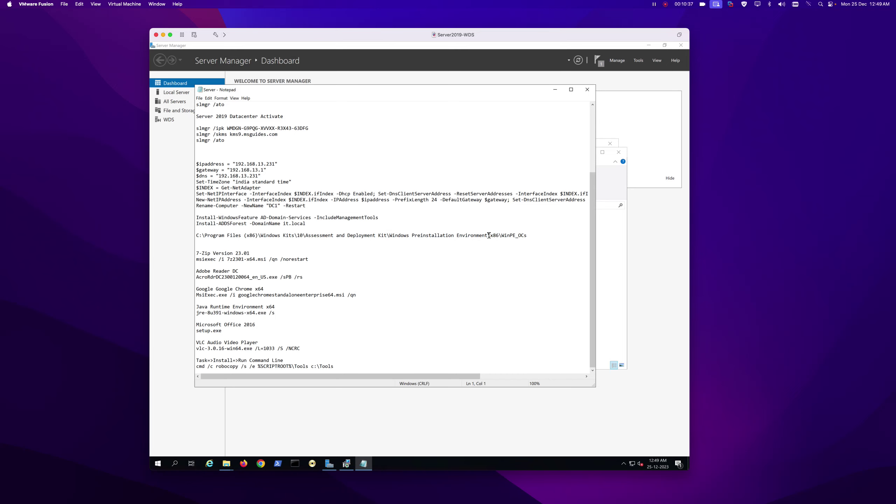
pyautogui.moveTo(488, 235); pyautogui.dragTo(193, 235)
pyautogui.rightClick(216, 237)
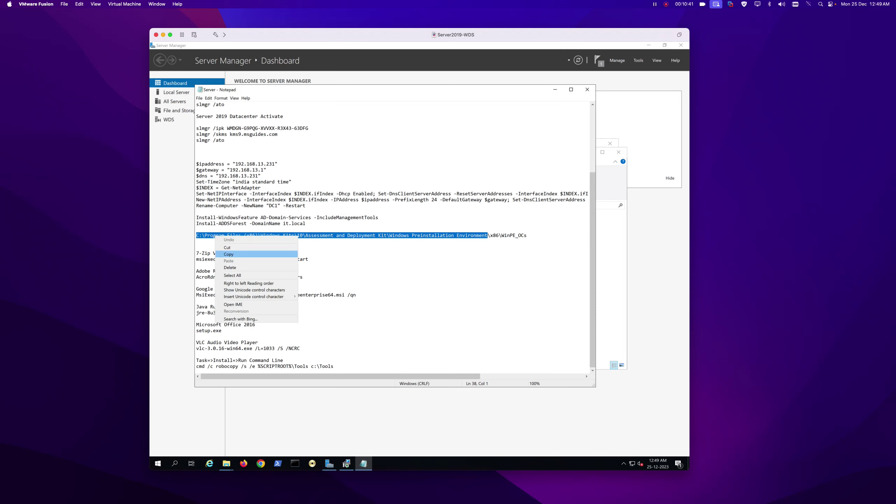
pyautogui.click(232, 254)
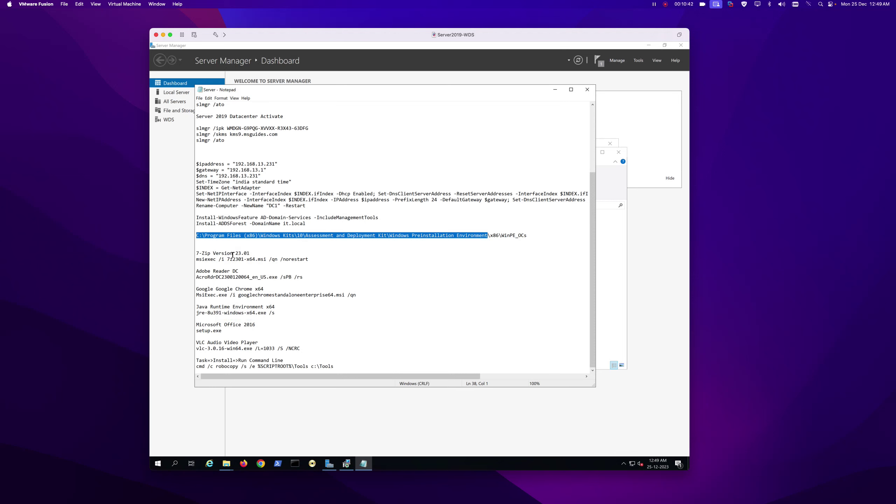
pyautogui.click(554, 89)
pyautogui.click(587, 153)
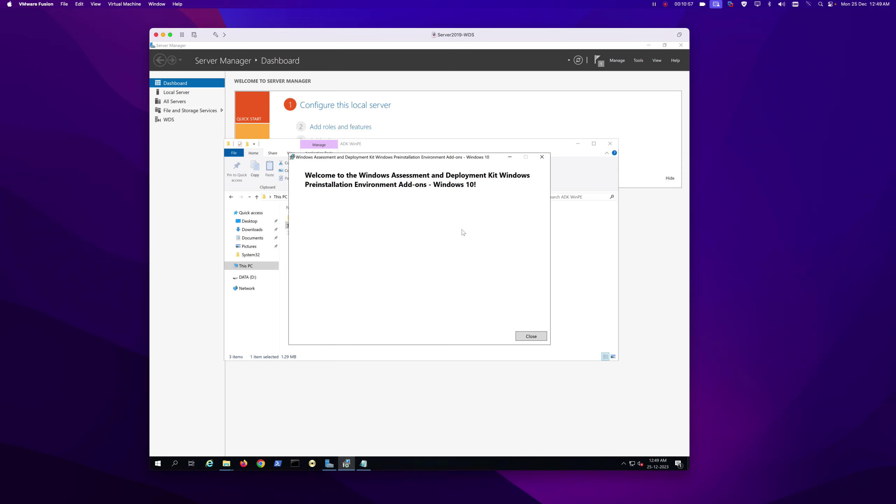
# Close the WinPE installer and open the pasted Windows PE path's x86\WinPE_OCs folder via Run.
pyautogui.click(531, 336)
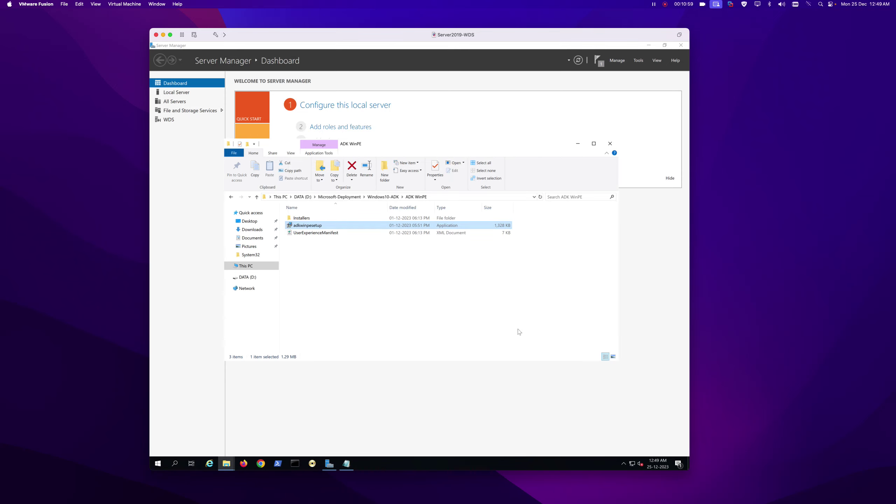
pyautogui.press('super+r')
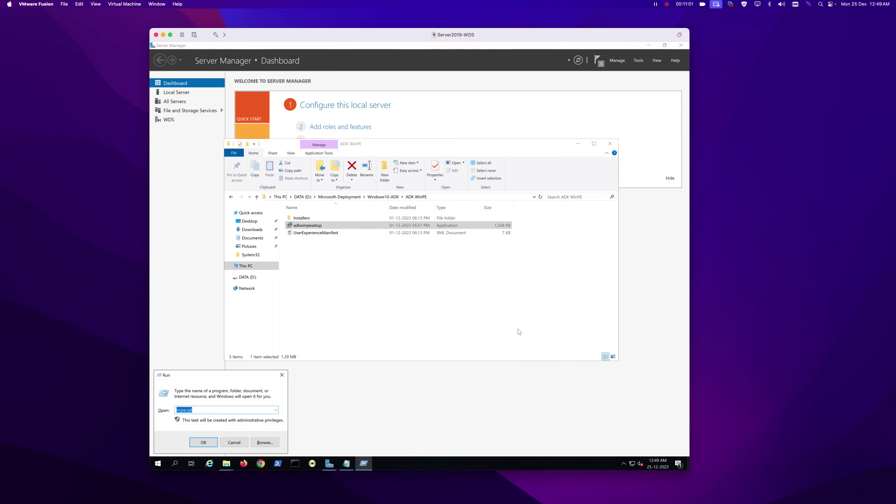
pyautogui.hotkey('ctrl', 'v')
pyautogui.press('Return')
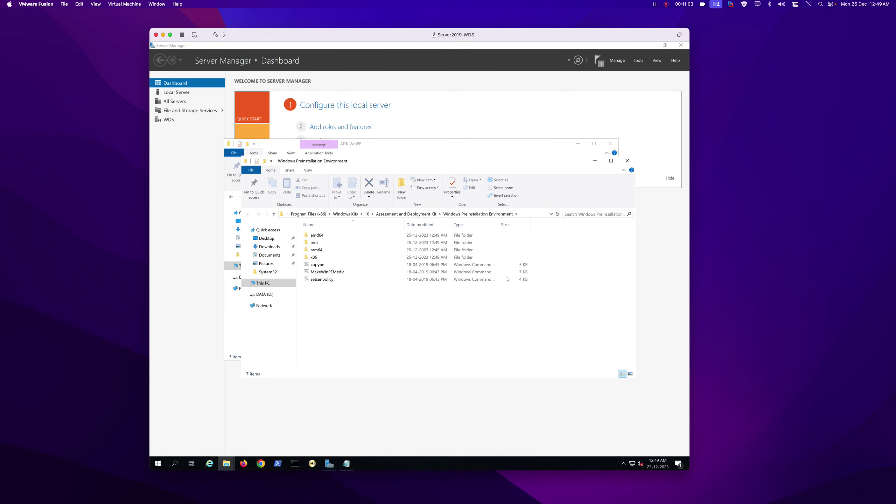
pyautogui.doubleClick(319, 257)
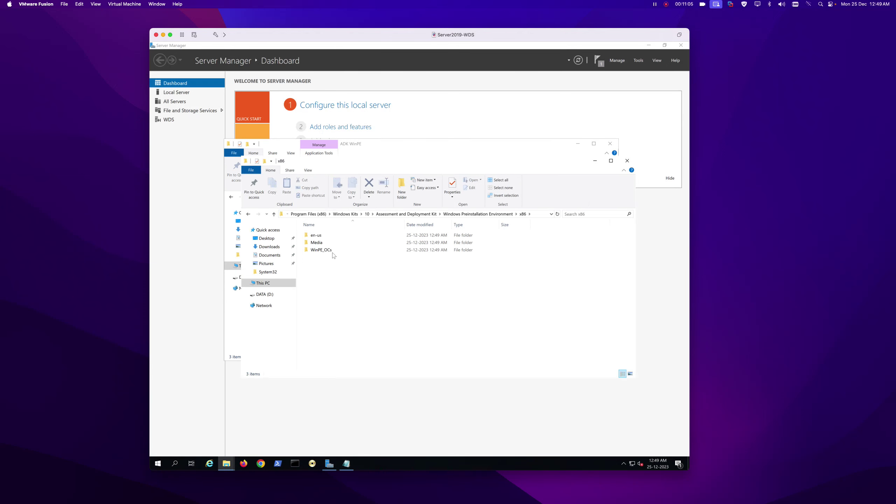
pyautogui.click(330, 250)
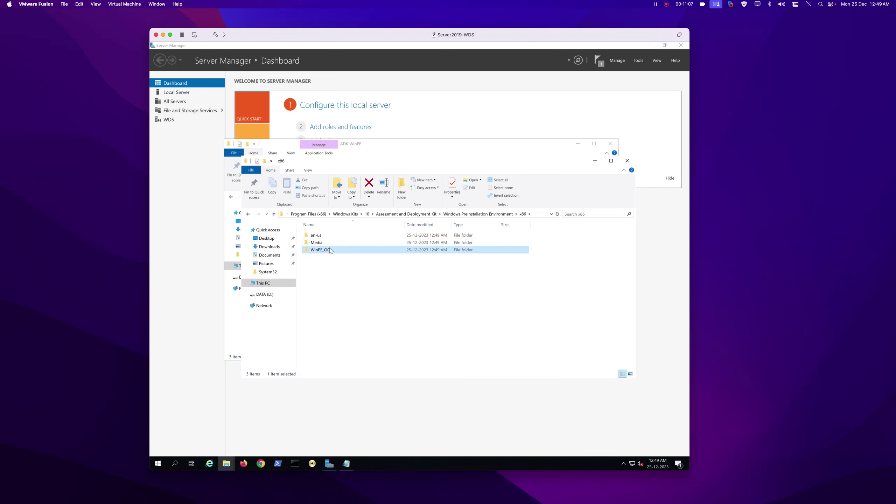
pyautogui.doubleClick(352, 251)
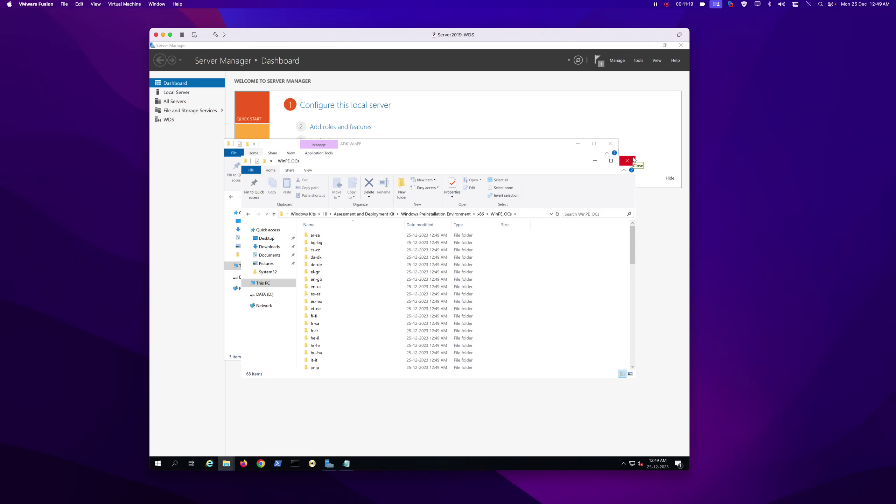
# Close the WinPE_OCs and ADK WinPE windows and Server Manager.
pyautogui.click(633, 160)
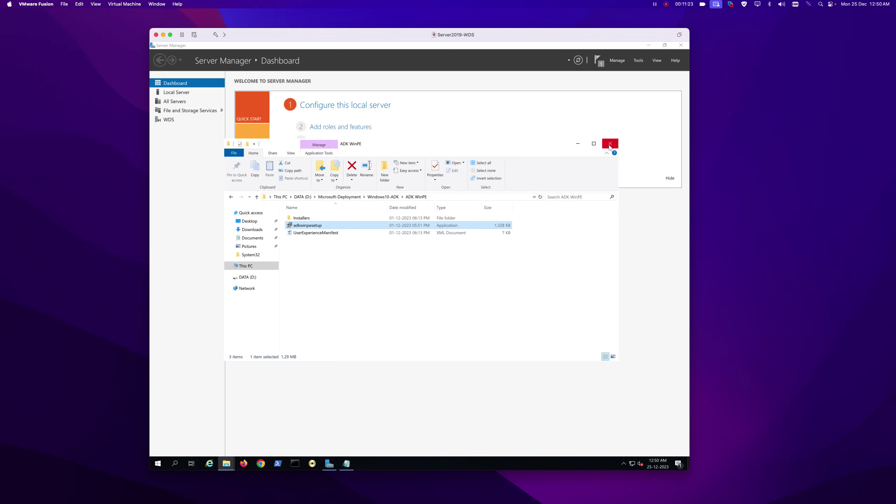
pyautogui.click(609, 144)
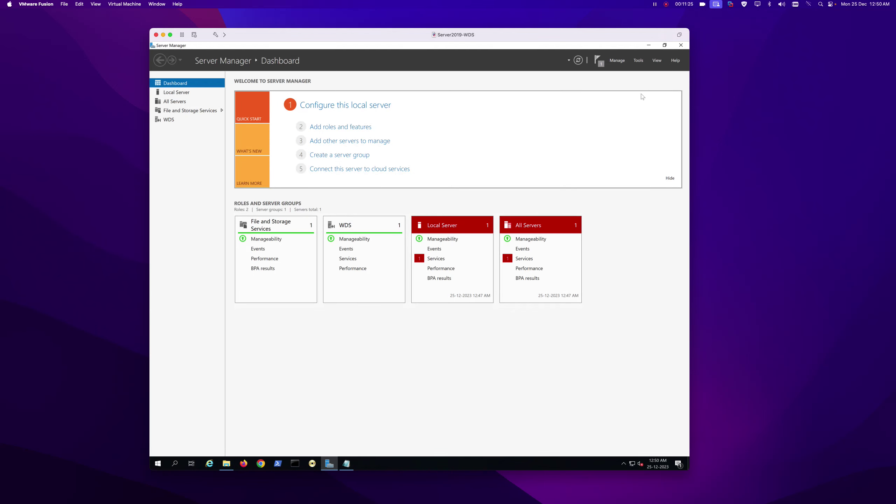
pyautogui.click(680, 46)
# Launch the Microsoft Deployment Toolkit installer from the Microsoft-Deployment folder on DATA (D:).
pyautogui.click(225, 465)
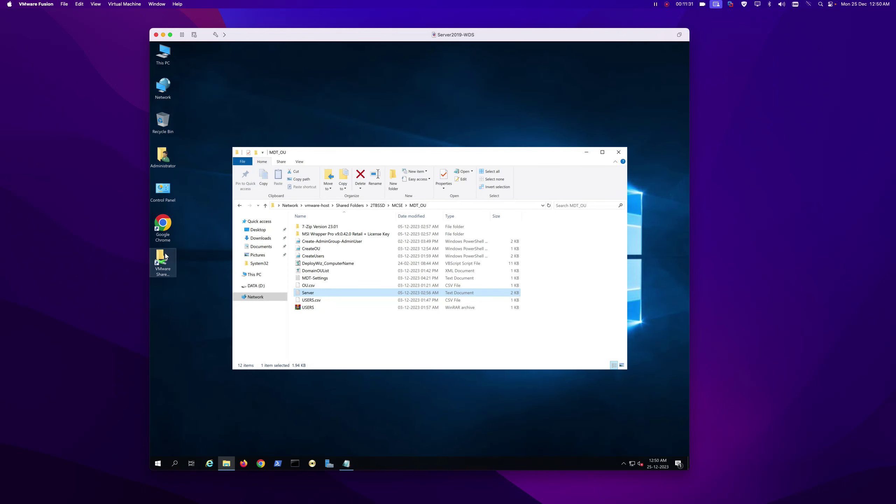
pyautogui.click(256, 286)
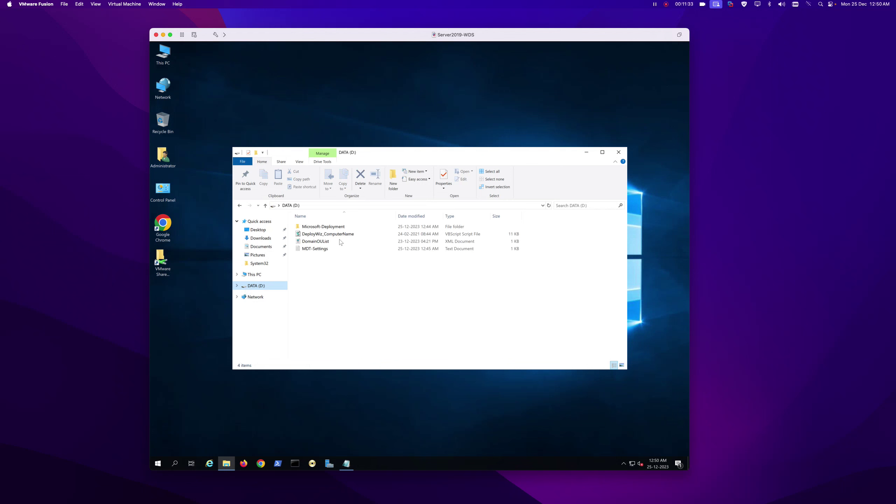
pyautogui.doubleClick(325, 226)
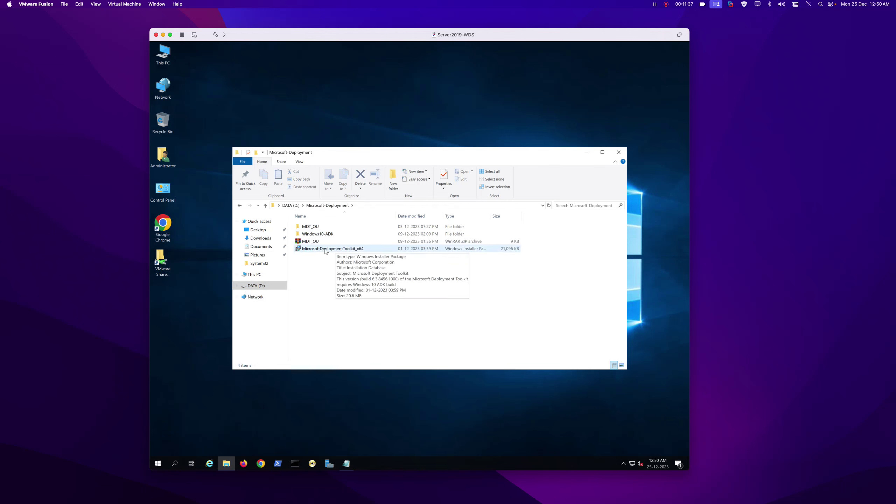
pyautogui.doubleClick(325, 250)
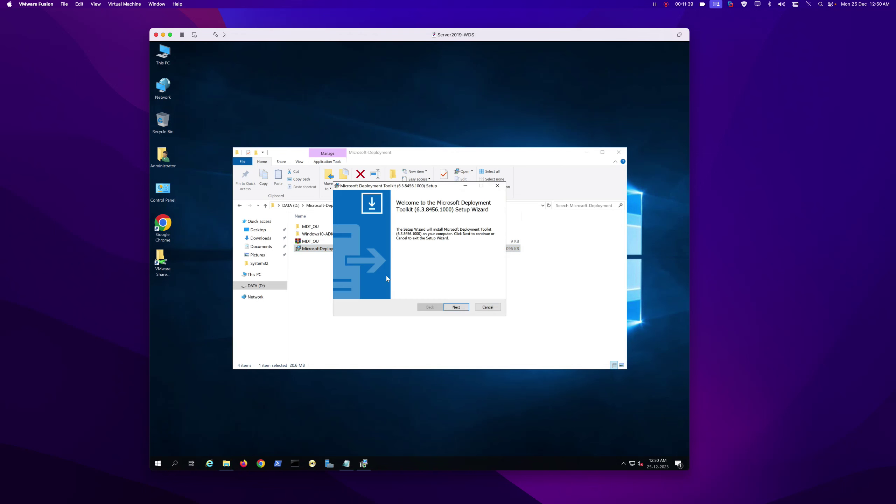
# Install MDT with license accepted and default features, then close the file window.
pyautogui.click(456, 309)
pyautogui.click(367, 281)
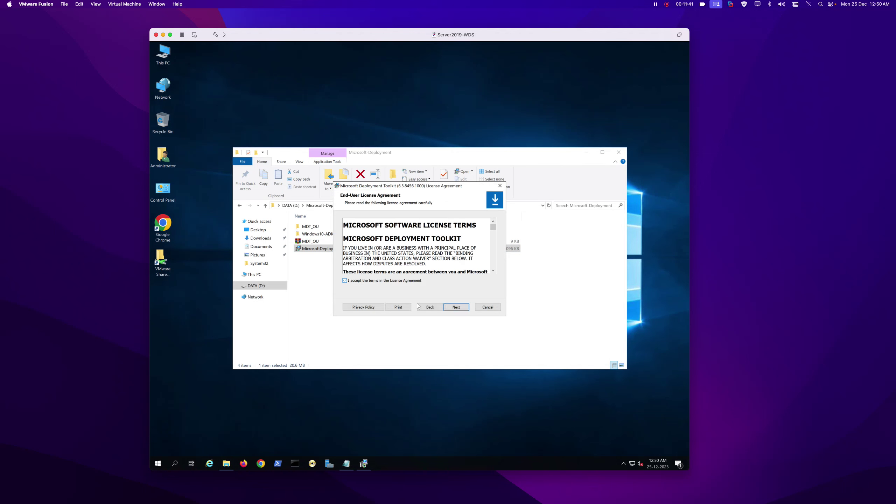
pyautogui.click(456, 308)
pyautogui.click(457, 308)
pyautogui.click(456, 309)
pyautogui.click(450, 307)
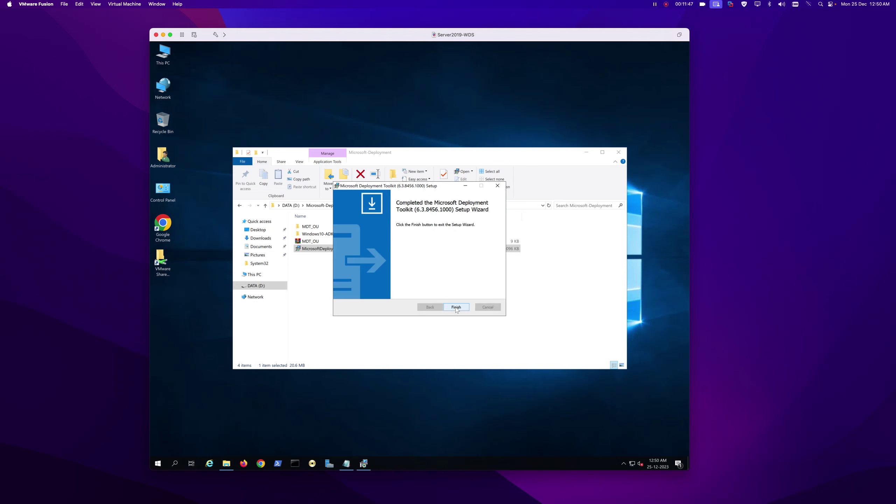
pyautogui.click(456, 308)
pyautogui.click(618, 152)
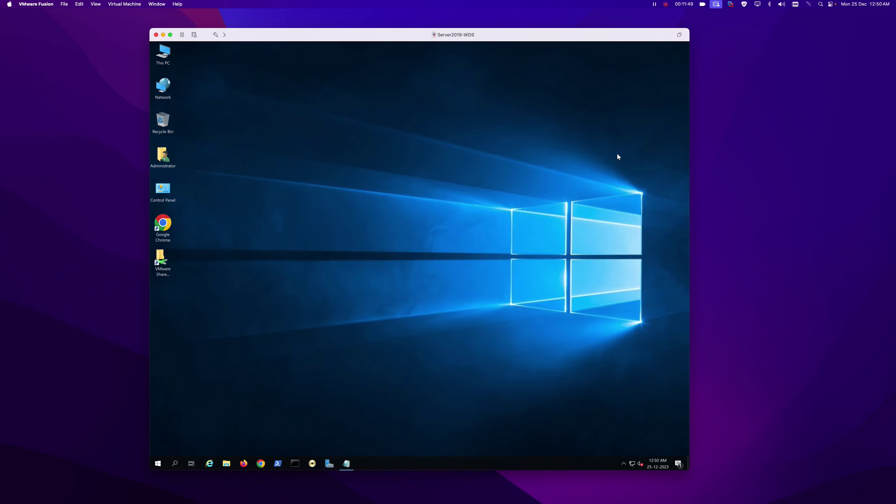
# From This PC's properties, set the computer to join the 'it' domain.
pyautogui.rightClick(163, 54)
pyautogui.click(197, 132)
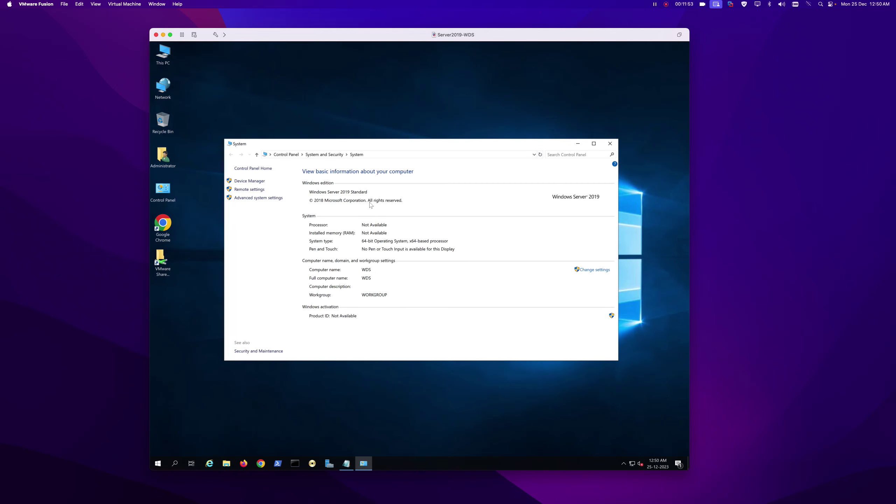
pyautogui.click(595, 269)
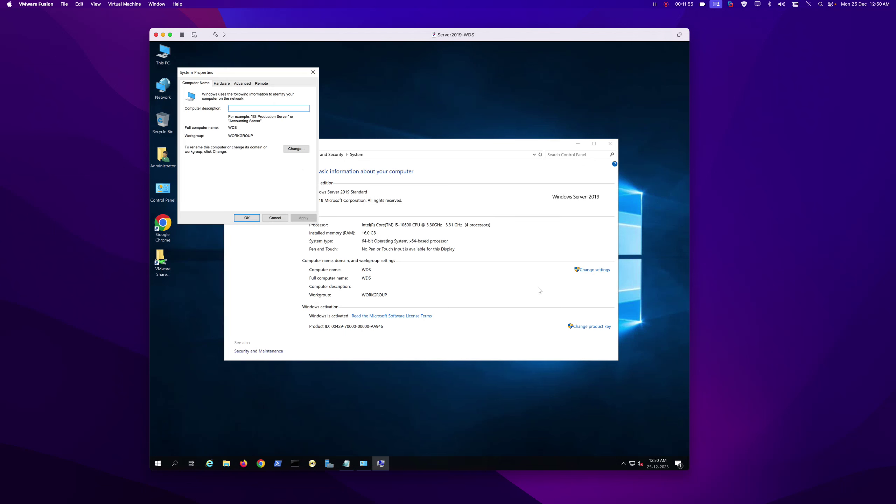
pyautogui.click(296, 149)
pyautogui.click(200, 163)
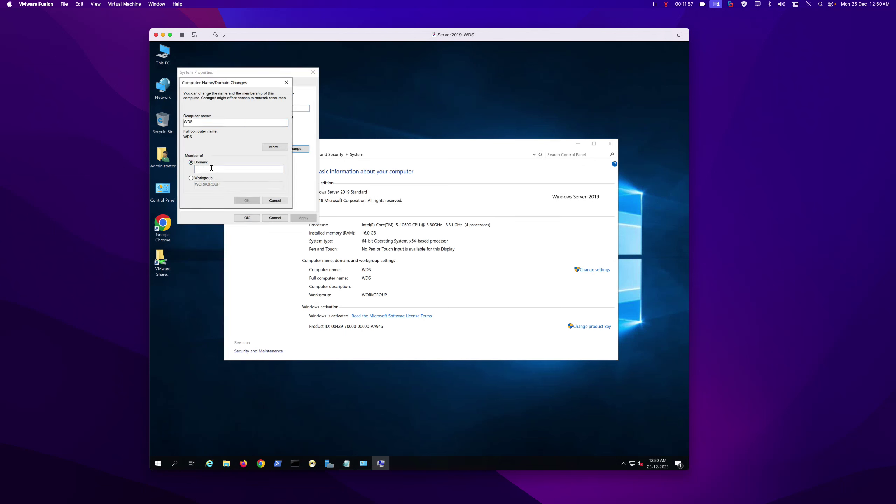
pyautogui.write('it.local')
pyautogui.click(246, 201)
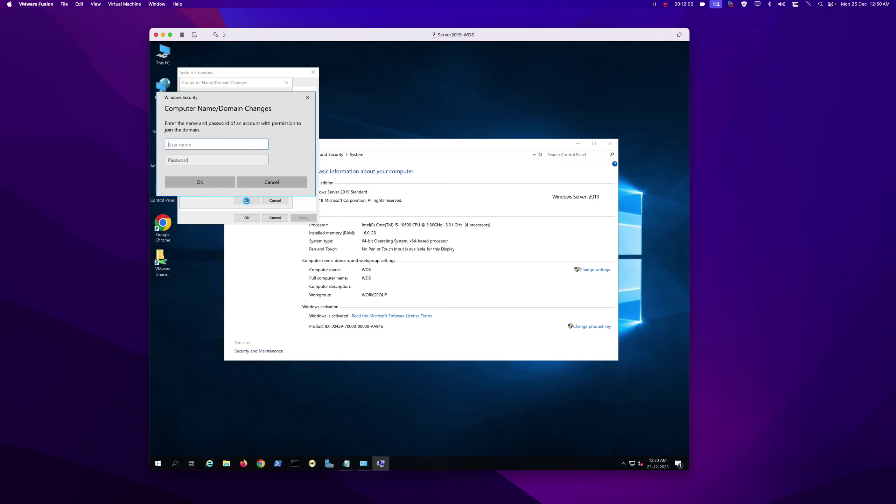
# Authenticate as the domain administrator, acknowledge the it.local welcome and restart notices, and close System Properties.
pyautogui.write('administrator')
pyautogui.press('Tab')
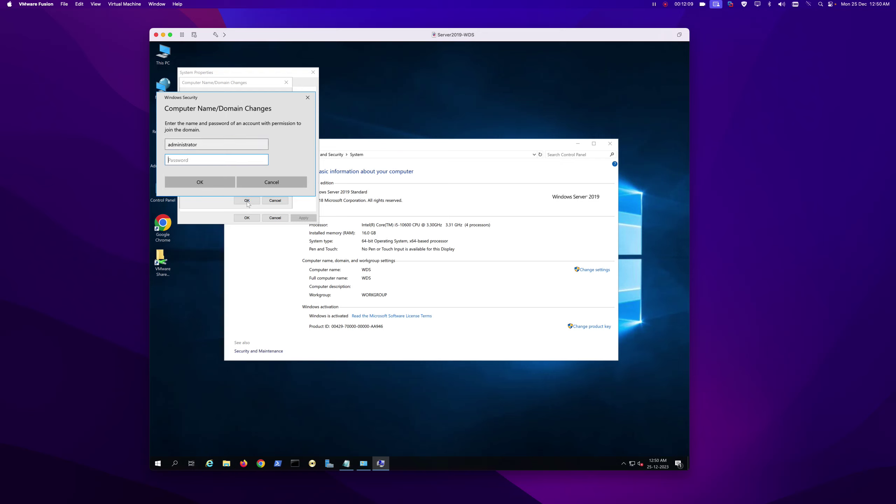
pyautogui.write('•••••••')
pyautogui.press('Return')
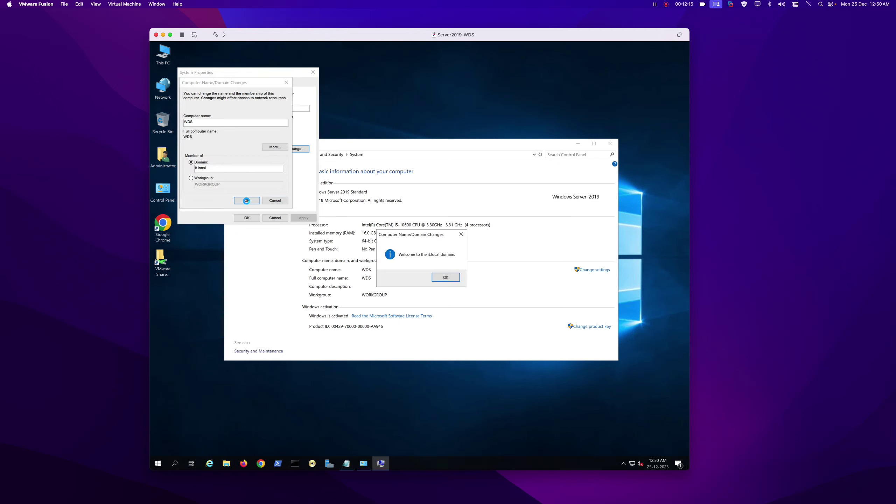
pyautogui.click(443, 277)
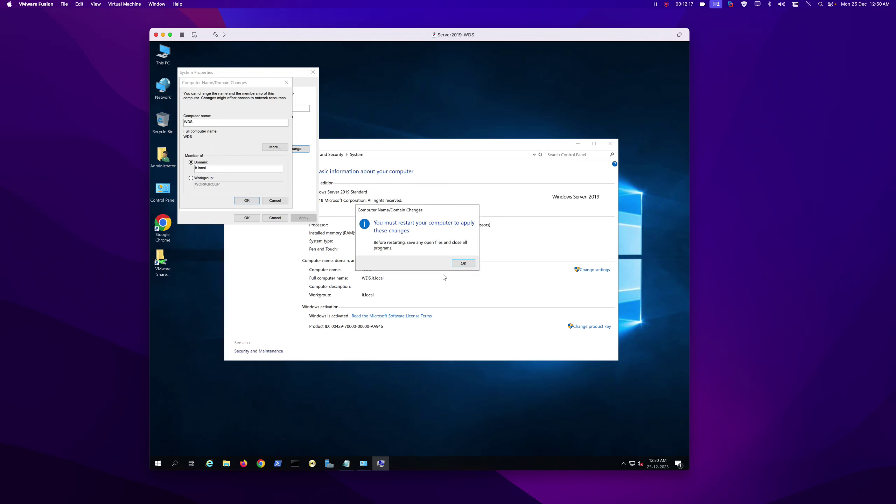
pyautogui.click(463, 263)
pyautogui.click(247, 217)
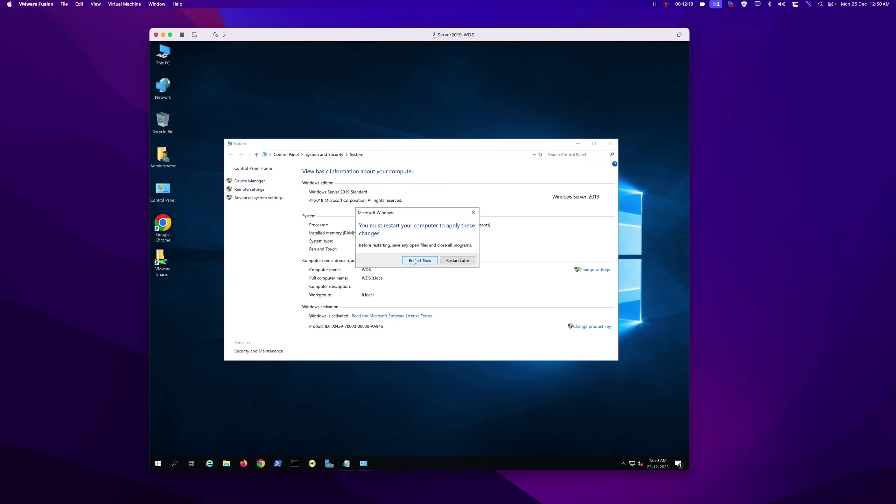
pyautogui.click(343, 462)
# Close Notepad, restart the server, and send Ctrl-Alt-Del from the Virtual Machine menu.
pyautogui.click(586, 89)
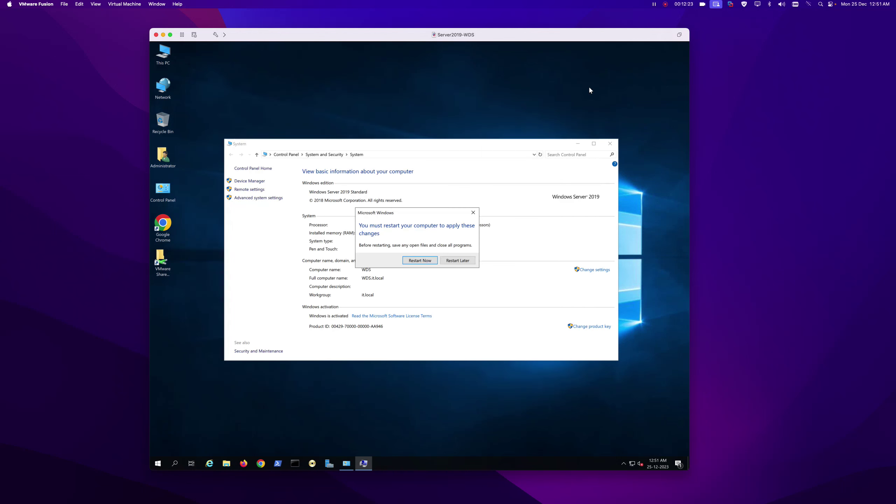
pyautogui.click(416, 263)
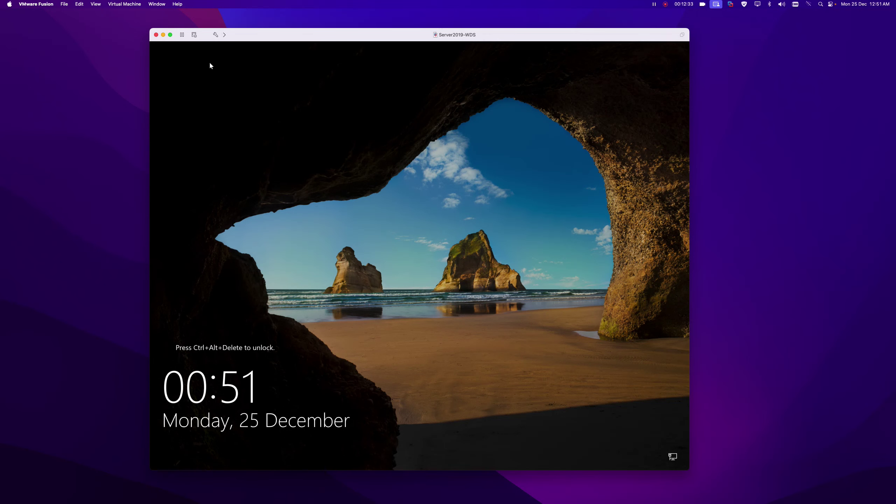
pyautogui.click(125, 4)
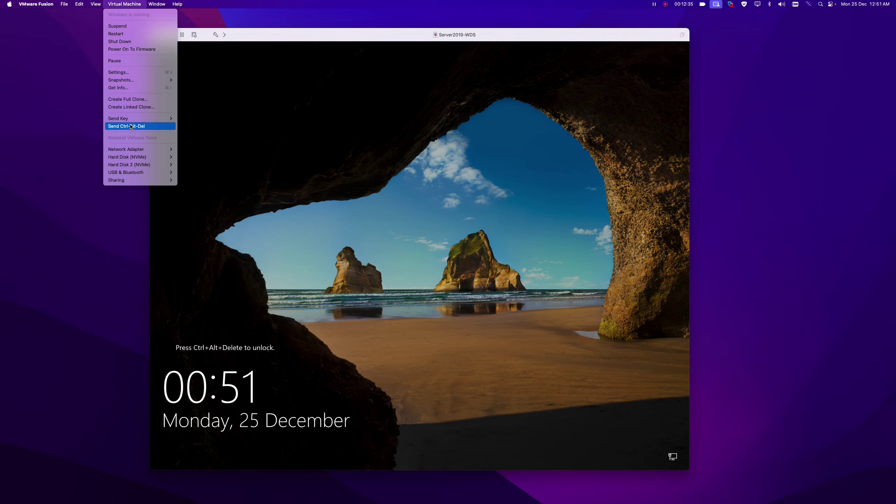
pyautogui.click(131, 127)
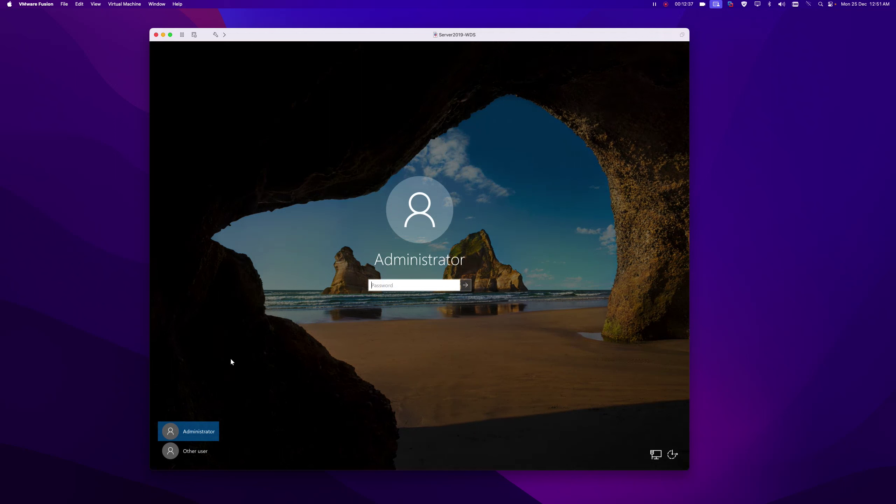
# Sign in as Other user with the IT\administrator domain account and its password.
pyautogui.click(197, 452)
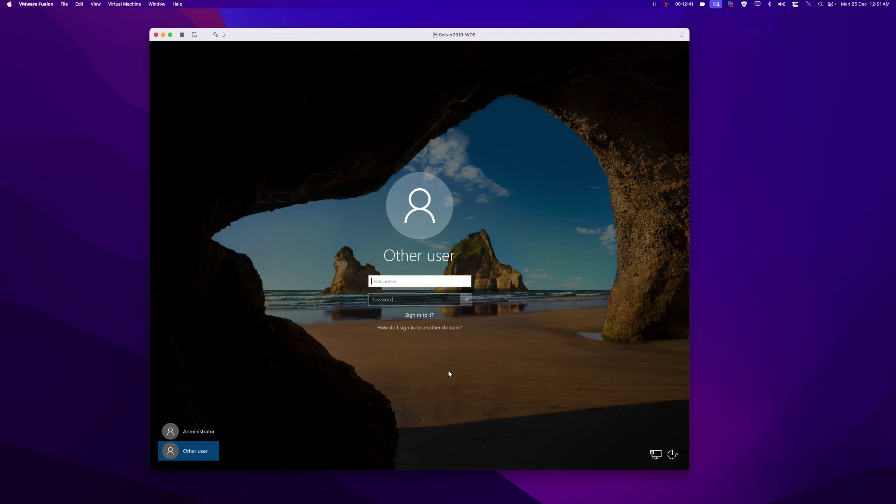
pyautogui.write('adminis')
pyautogui.write('trator')
pyautogui.write('IT\\')
pyautogui.click(422, 301)
pyautogui.write('****')
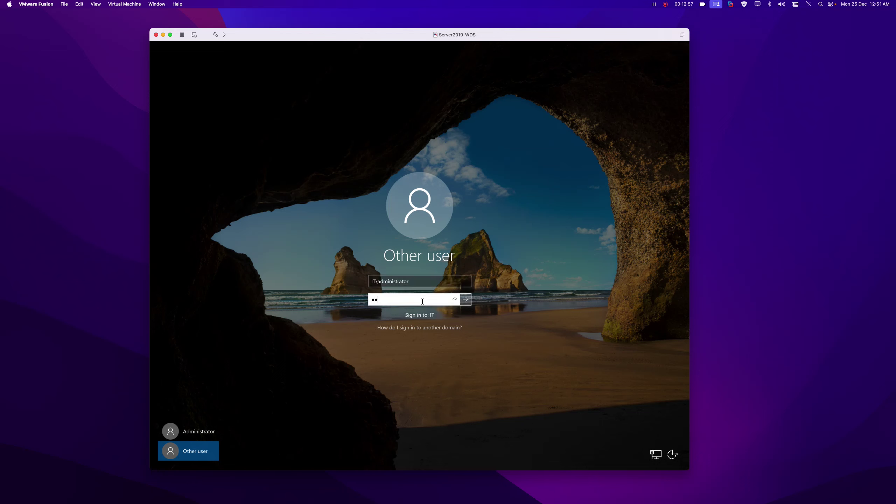
pyautogui.press('Return')
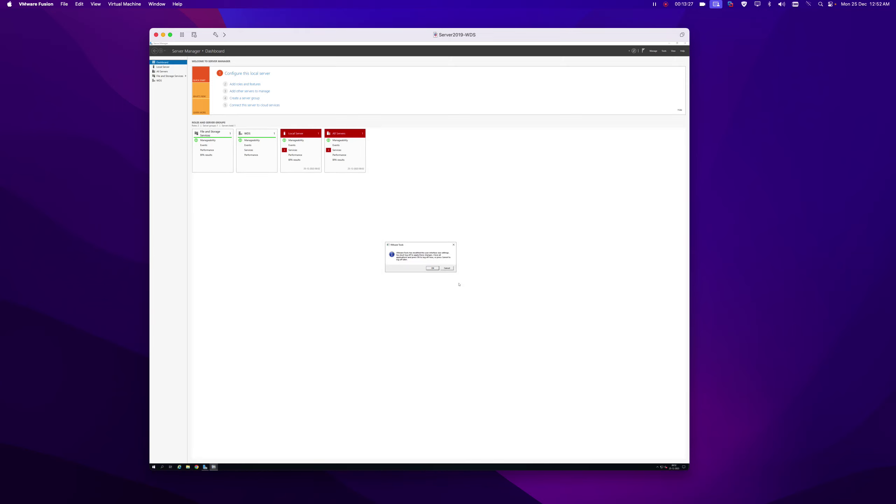
# Dismiss the VMware Tools notice, send Ctrl-Alt-Del, and sign back in with the password.
pyautogui.click(433, 269)
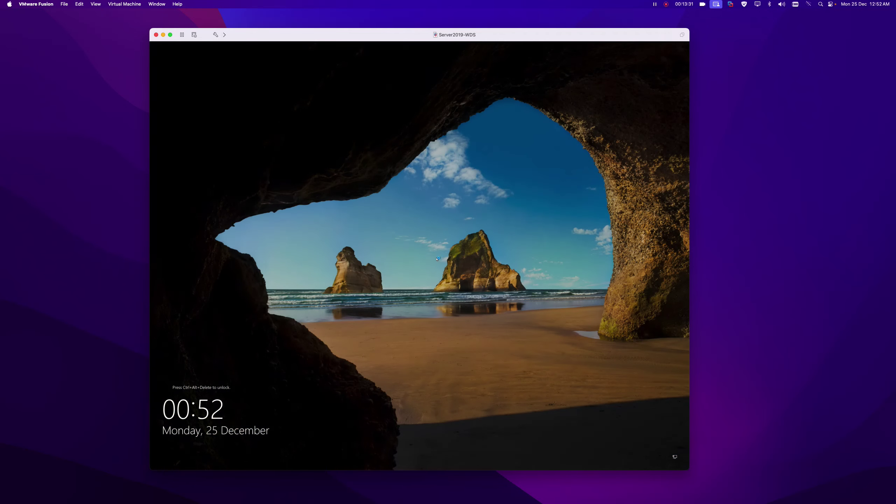
pyautogui.click(129, 4)
pyautogui.click(143, 126)
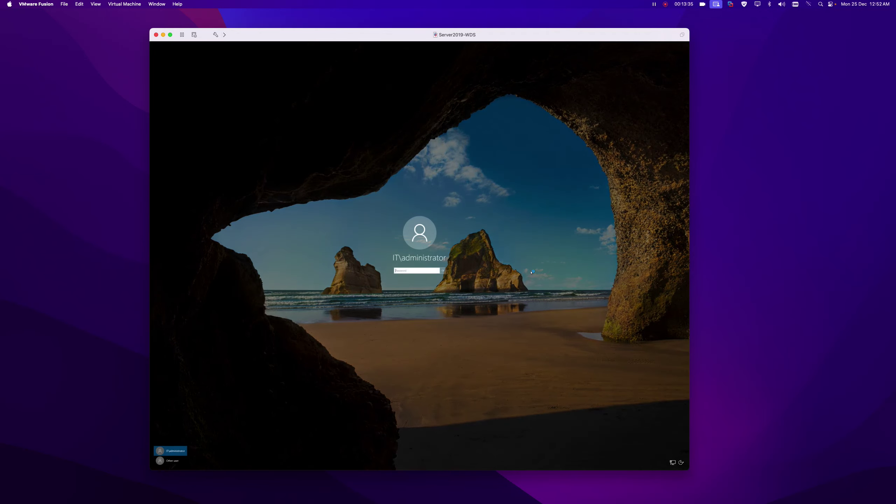
pyautogui.write('as')
pyautogui.press('Return')
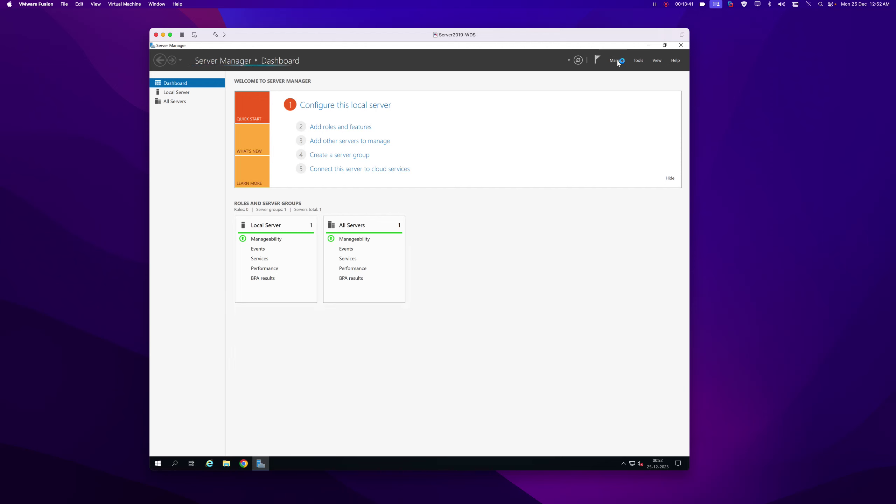
# Confirm Server Manager Properties with OK, then close Server Manager.
pyautogui.click(617, 62)
pyautogui.click(627, 105)
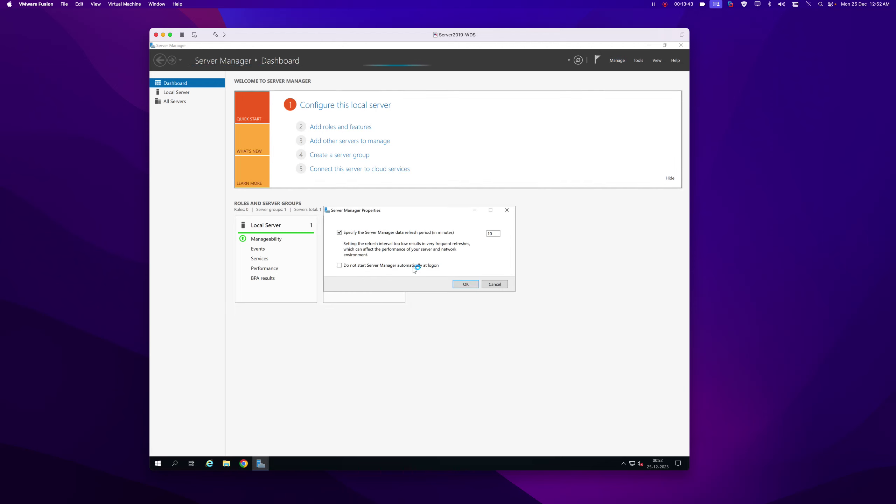
pyautogui.click(465, 284)
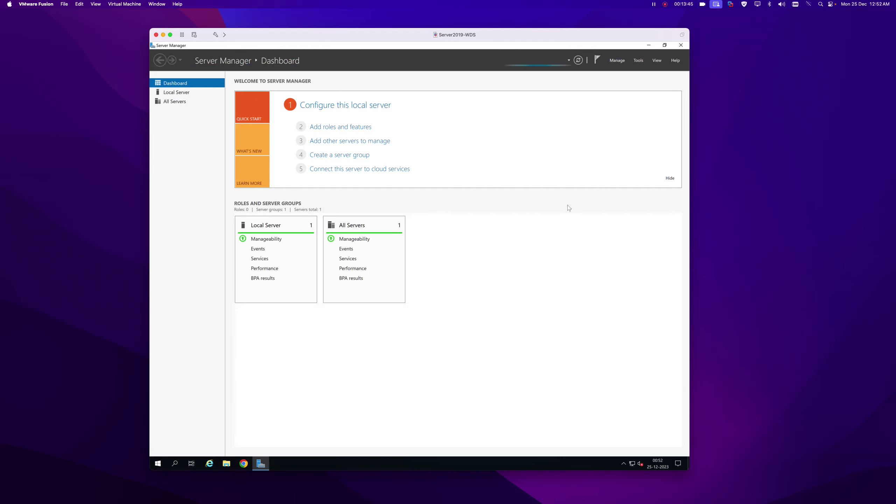
pyautogui.click(681, 45)
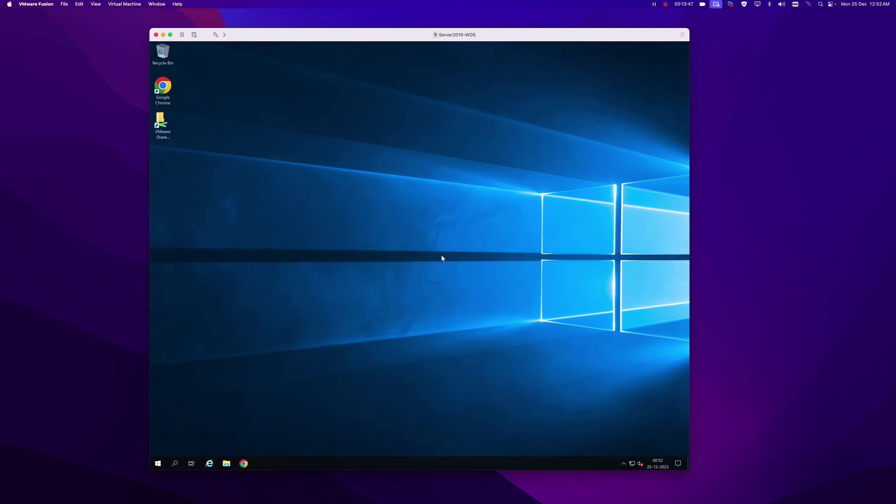
# Pin Windows Deployment Services and Deployment Workbench to the taskbar from a 'depl' Start search, then launch WDS.
pyautogui.click(158, 464)
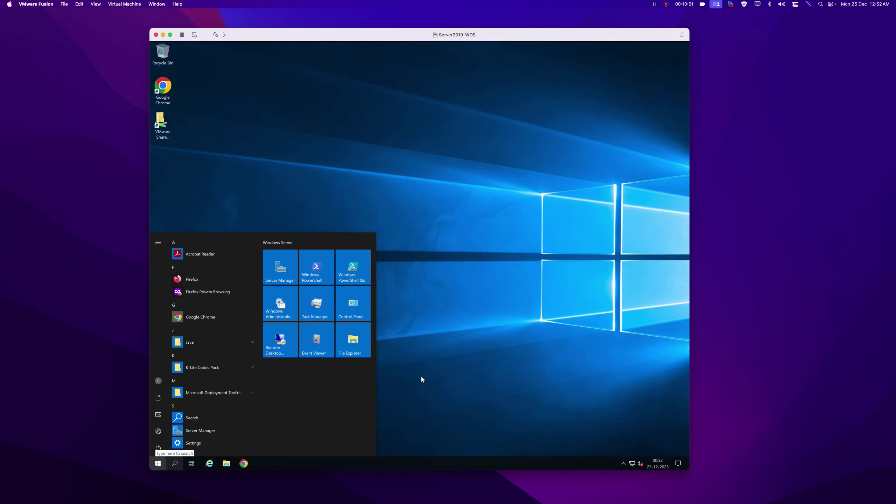
pyautogui.write('depl')
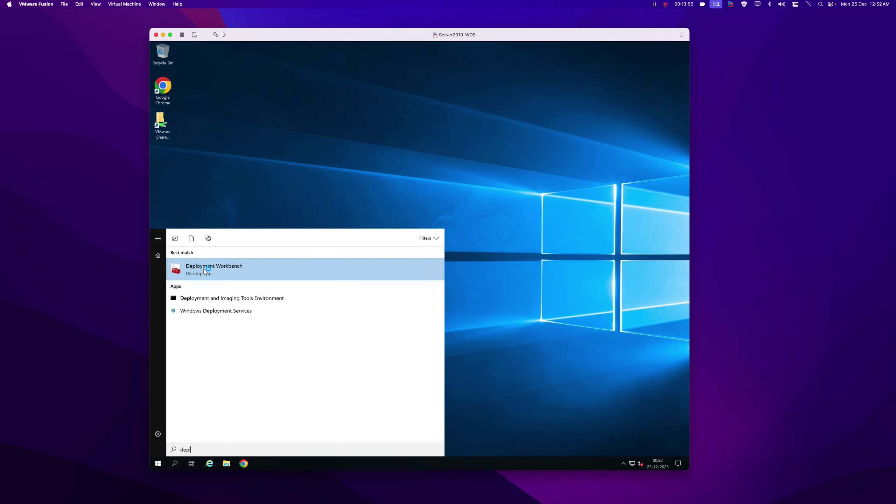
pyautogui.rightClick(213, 311)
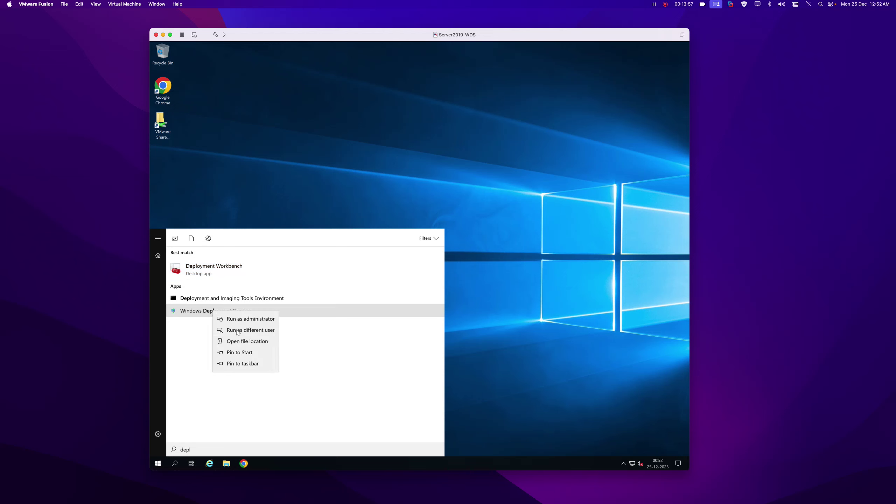
pyautogui.click(243, 365)
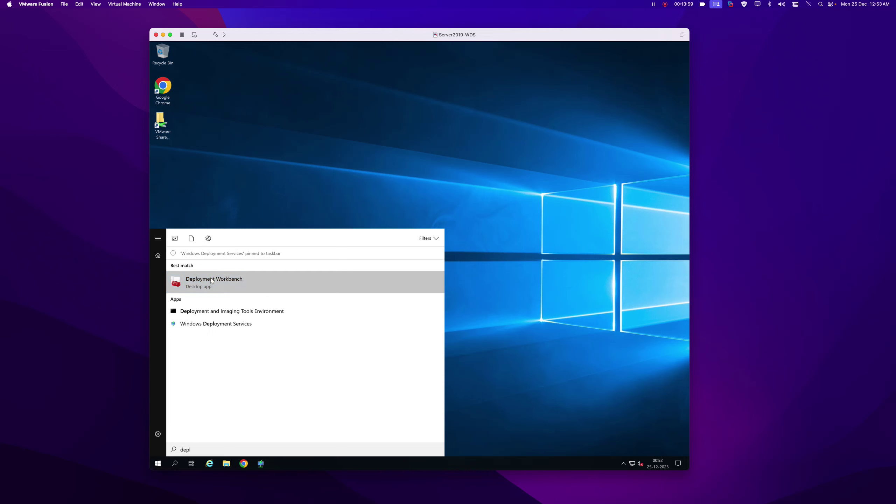
pyautogui.rightClick(212, 280)
pyautogui.click(241, 333)
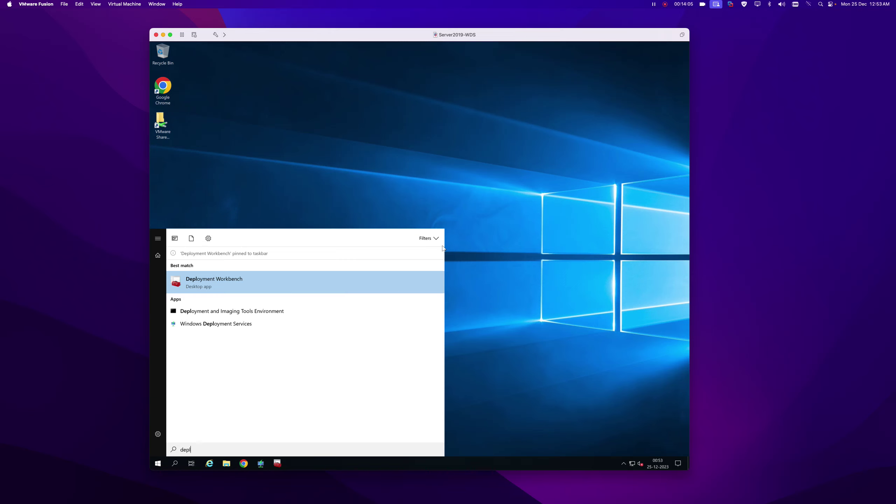
pyautogui.click(491, 251)
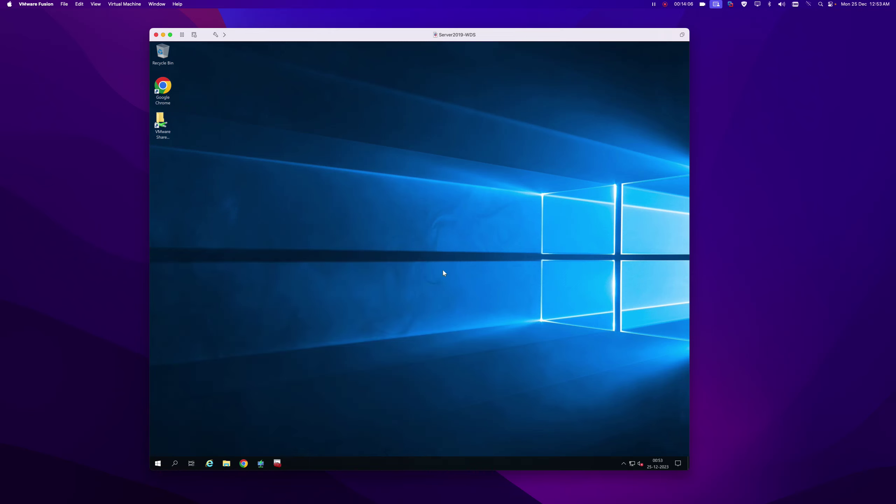
pyautogui.click(261, 464)
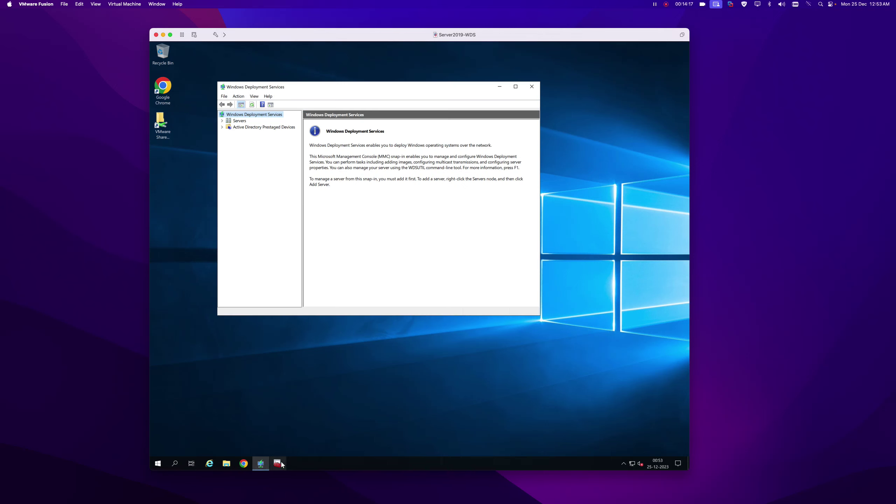
# Launch the configuration wizard for the WDS.it.local server and advance to the remote installation folder page.
pyautogui.click(222, 121)
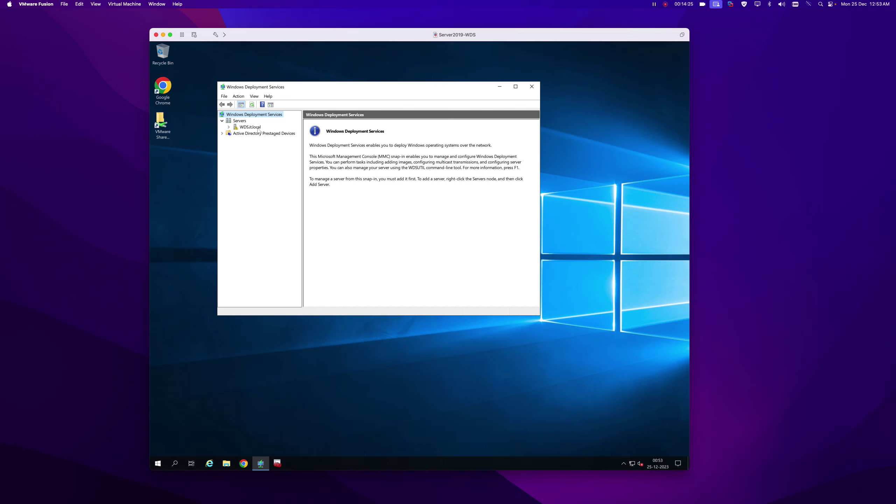
pyautogui.click(515, 87)
pyautogui.rightClick(179, 84)
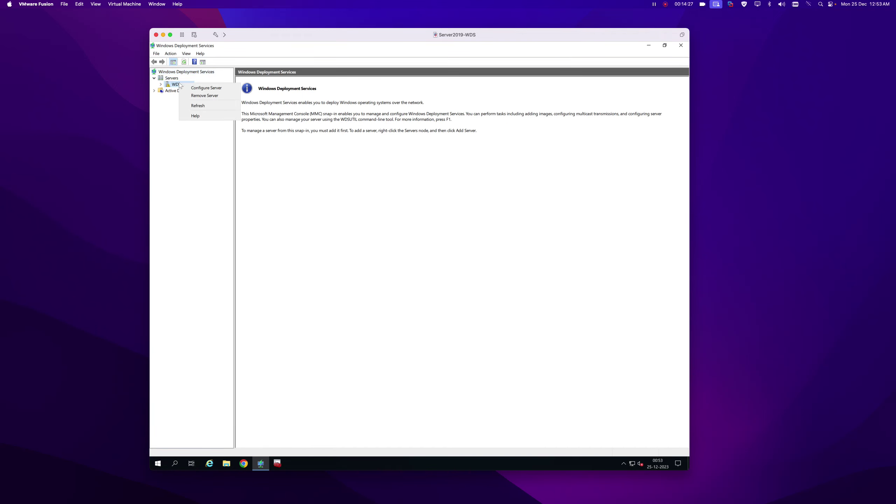
pyautogui.click(206, 88)
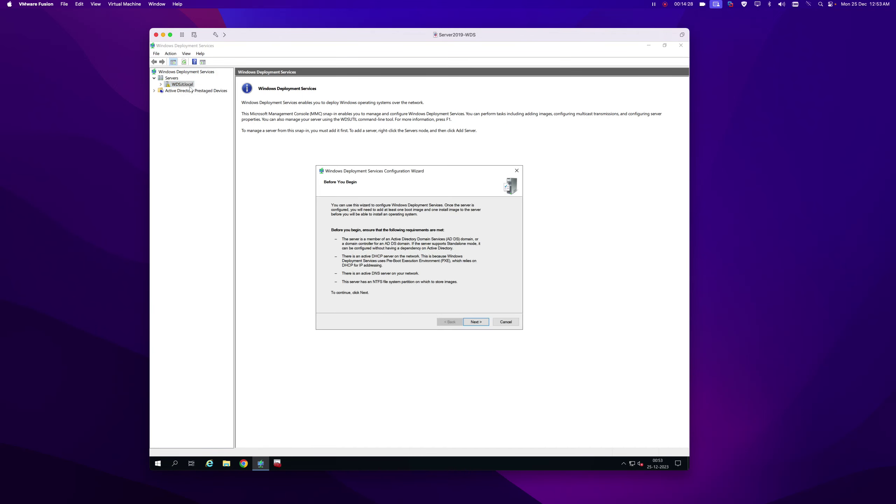
pyautogui.click(477, 322)
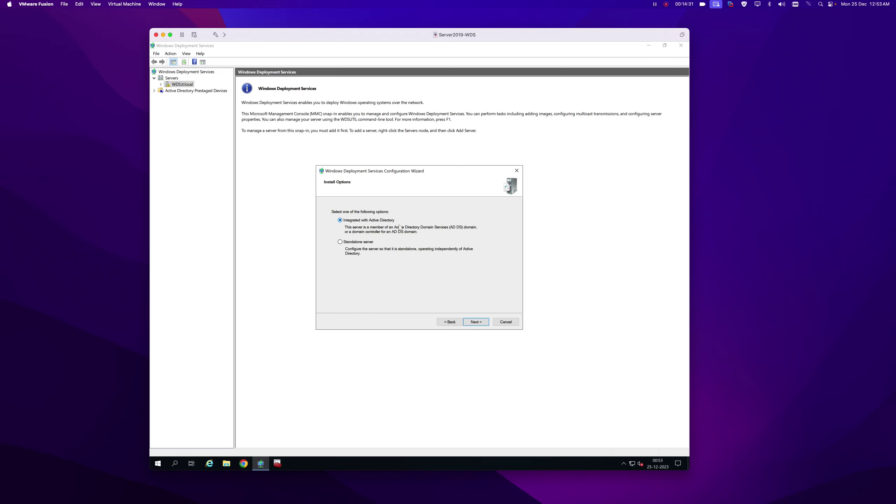
pyautogui.click(477, 322)
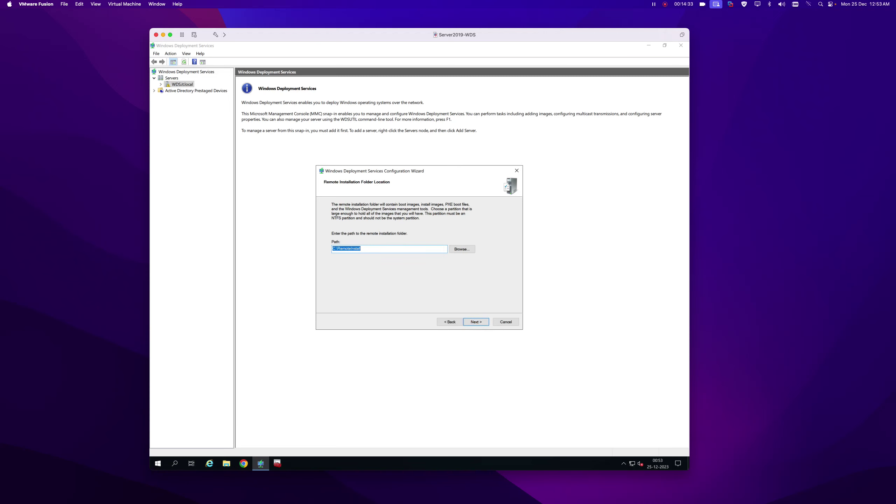
# Set the folder to D:\RemoteInstall, respond to all client computers, and finish without adding images.
pyautogui.click(333, 248)
pyautogui.press('Delete')
pyautogui.press('Delete')
pyautogui.write('d')
pyautogui.click(476, 322)
pyautogui.click(333, 259)
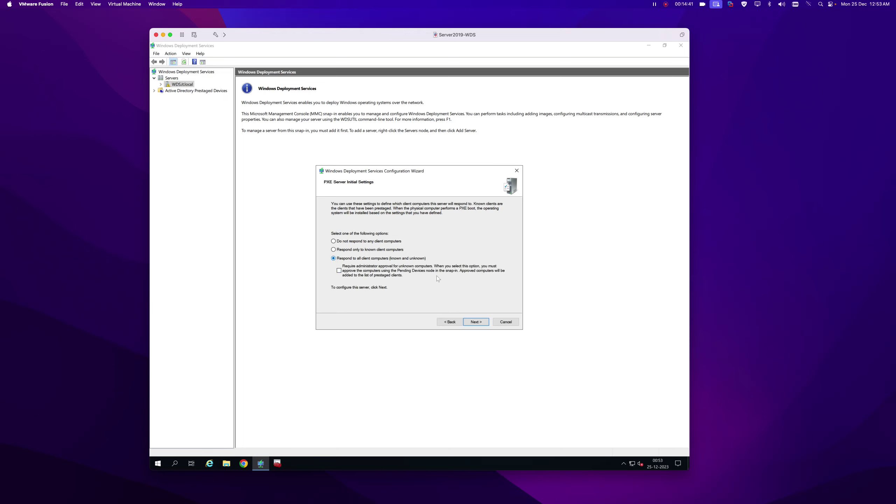
pyautogui.click(472, 323)
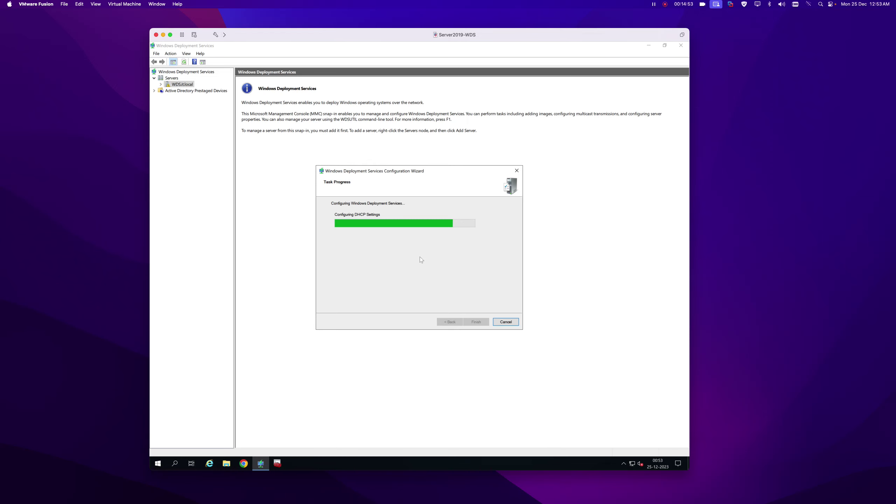
pyautogui.click(332, 266)
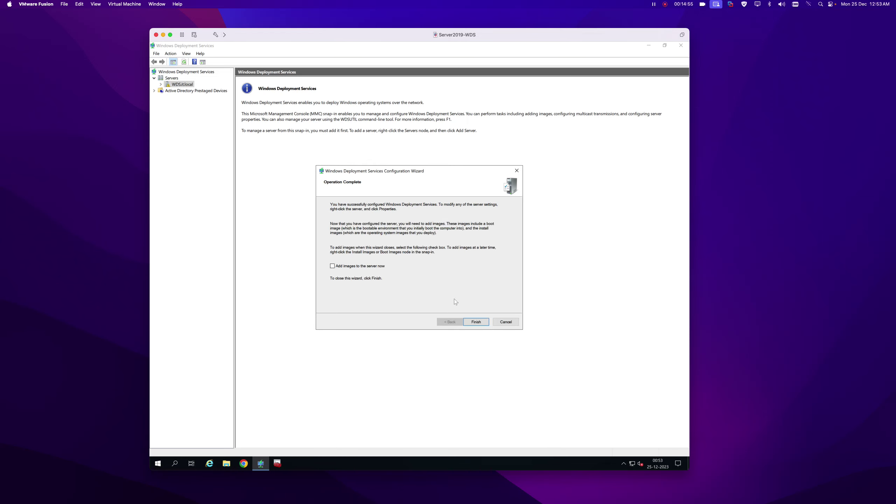
pyautogui.click(475, 322)
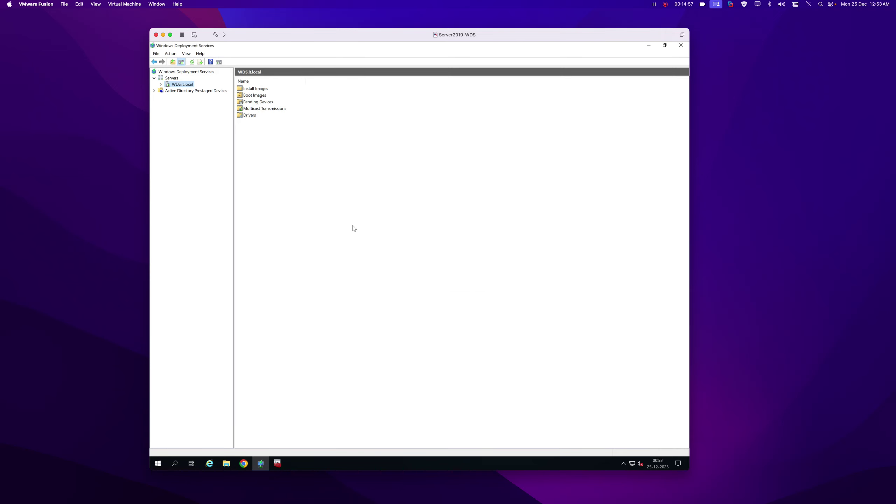
# Close the WDS console and browse VMware Shared Folders to 2TBSSD > Microsoft-ISO.
pyautogui.click(681, 46)
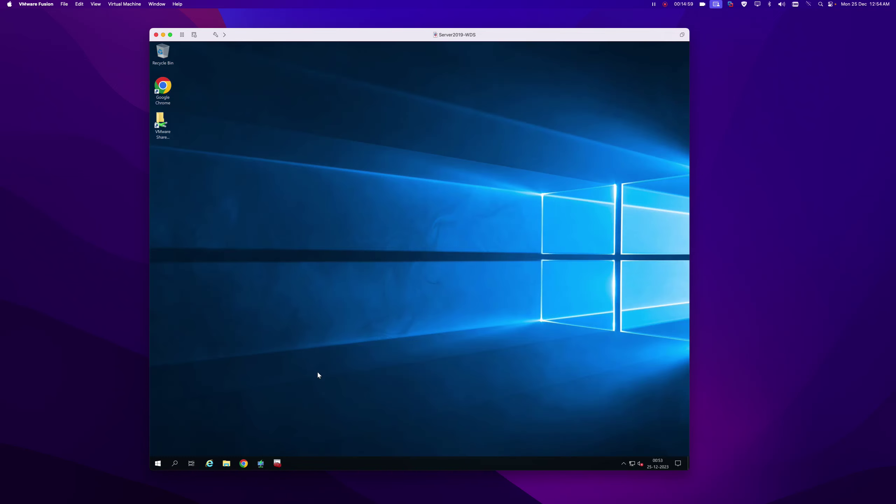
pyautogui.doubleClick(161, 123)
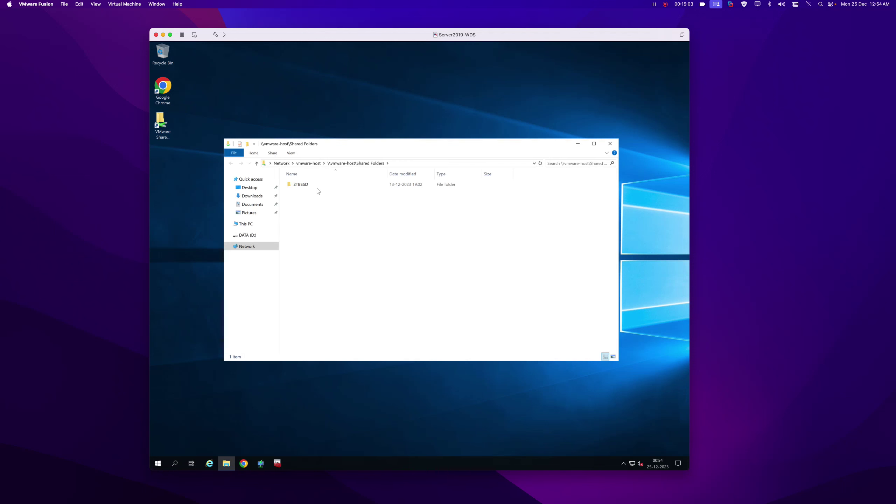
pyautogui.click(297, 186)
pyautogui.doubleClick(297, 185)
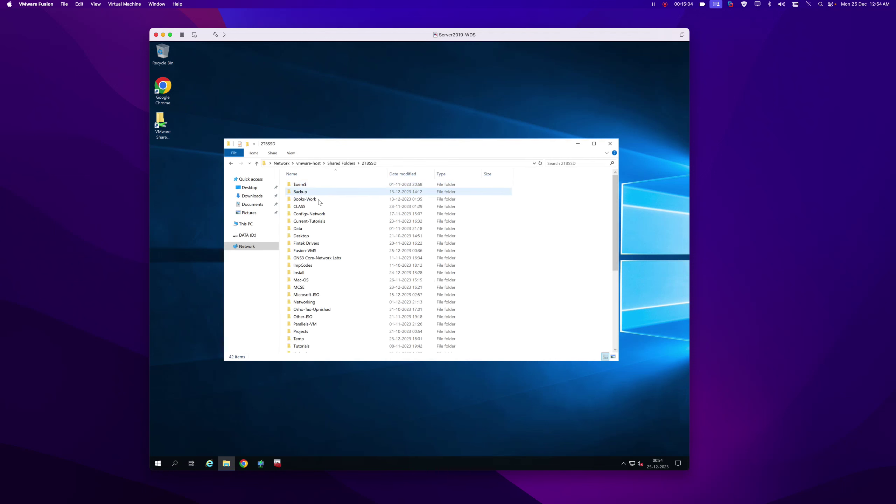
pyautogui.click(607, 152)
pyautogui.doubleClick(314, 328)
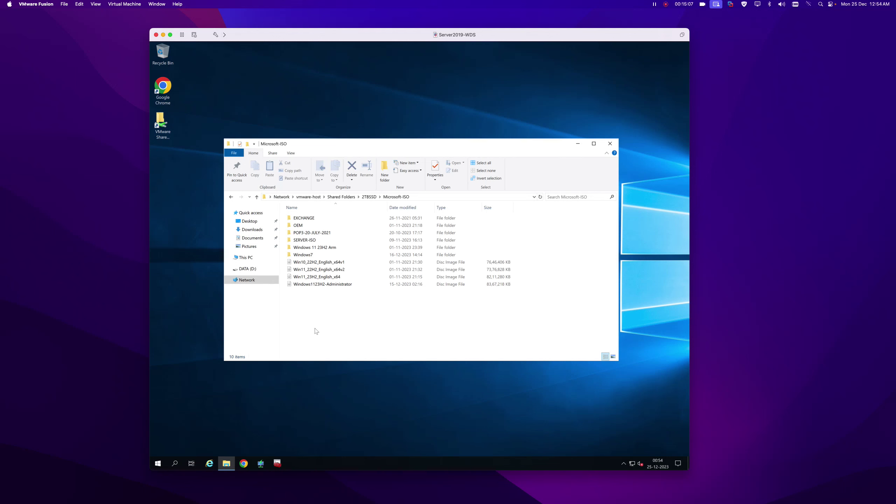
# Copy the Win10_22H2_English_x64v1 and Win11_23H2_English_x64 ISOs to the DATA (D:) drive.
pyautogui.click(311, 263)
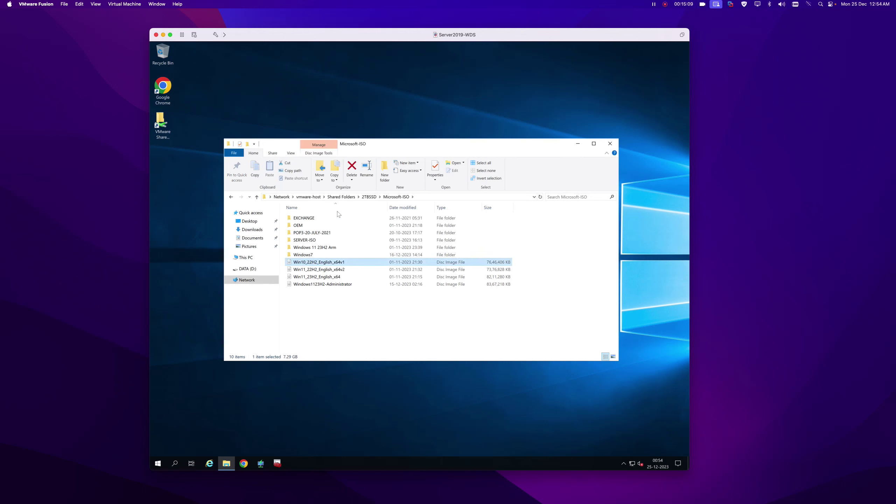
pyautogui.click(334, 175)
pyautogui.click(354, 266)
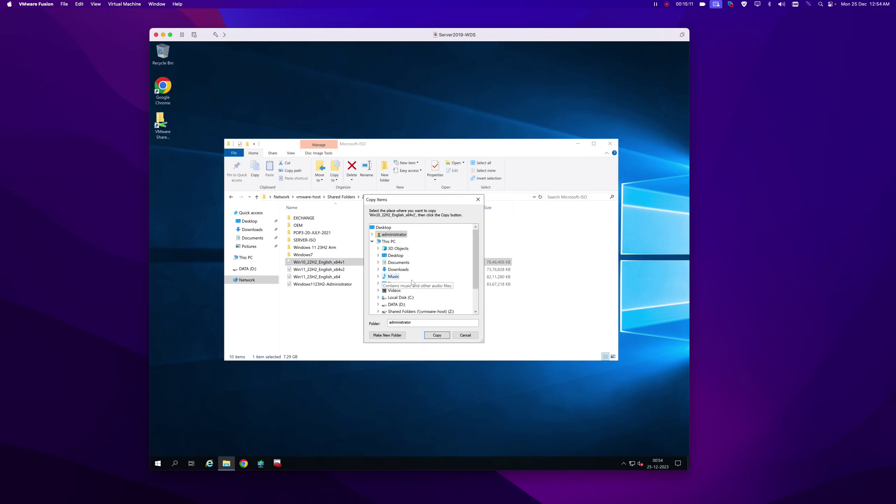
pyautogui.doubleClick(396, 304)
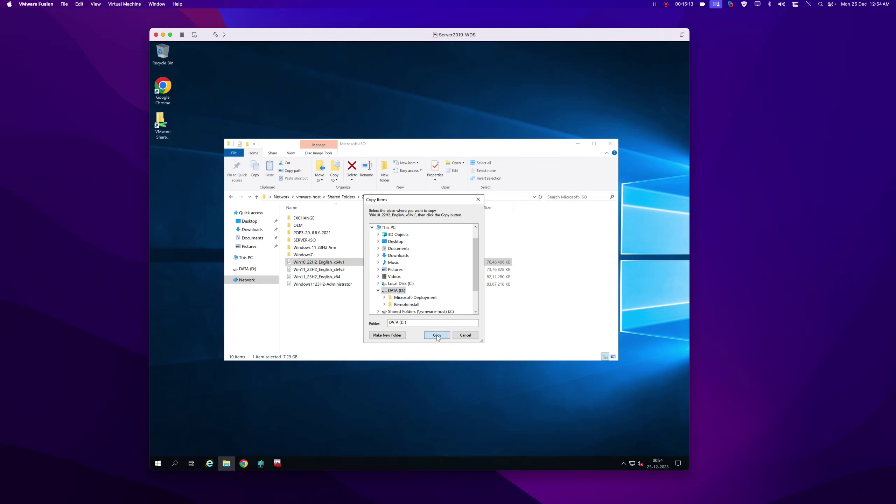
pyautogui.click(437, 334)
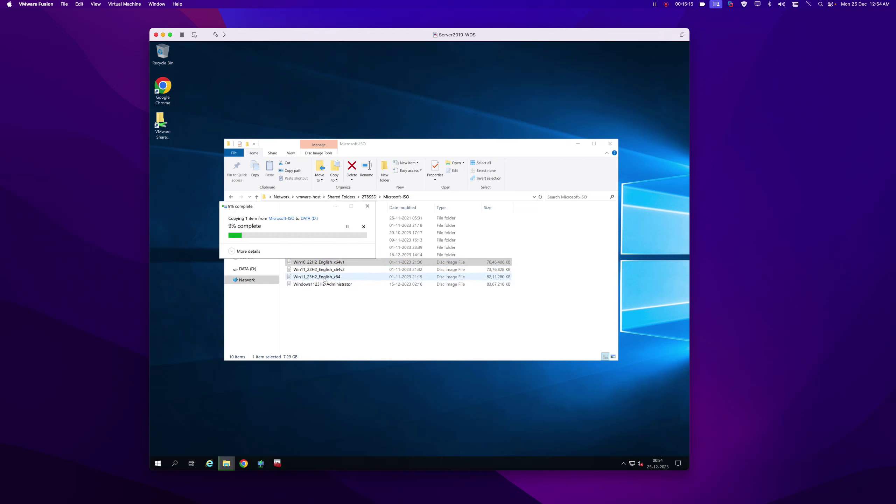
pyautogui.click(324, 279)
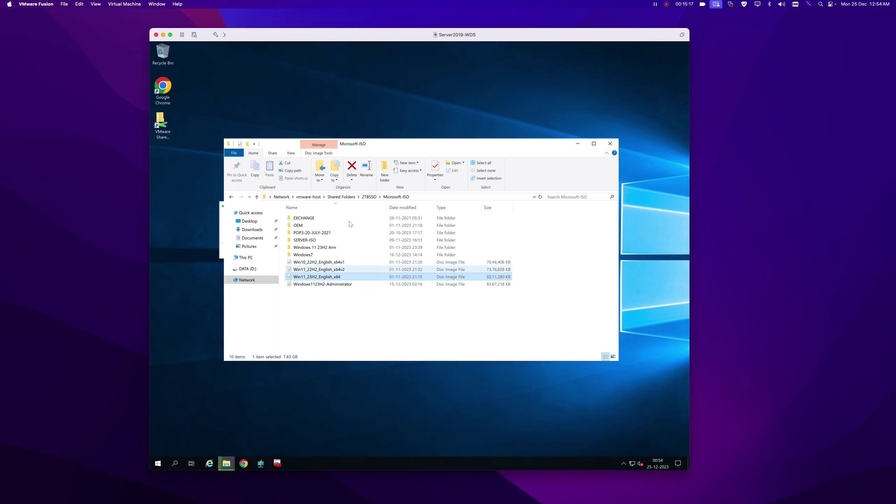
pyautogui.click(334, 176)
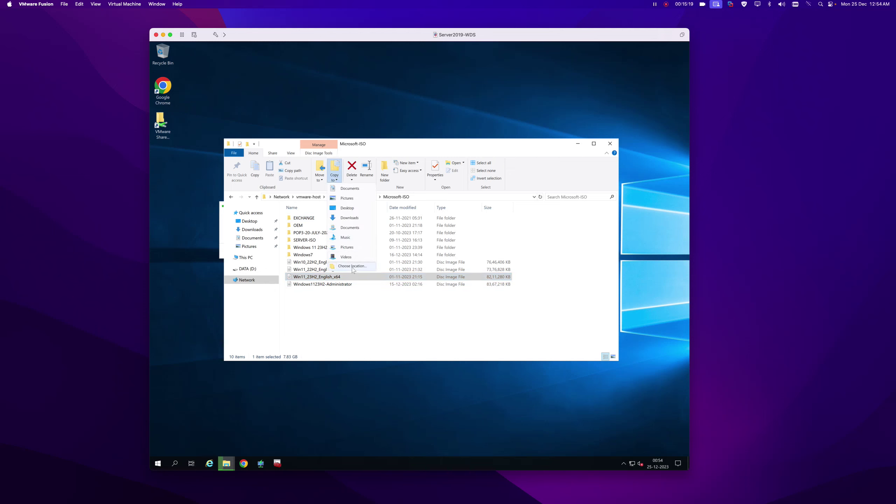
pyautogui.click(352, 272)
pyautogui.click(437, 335)
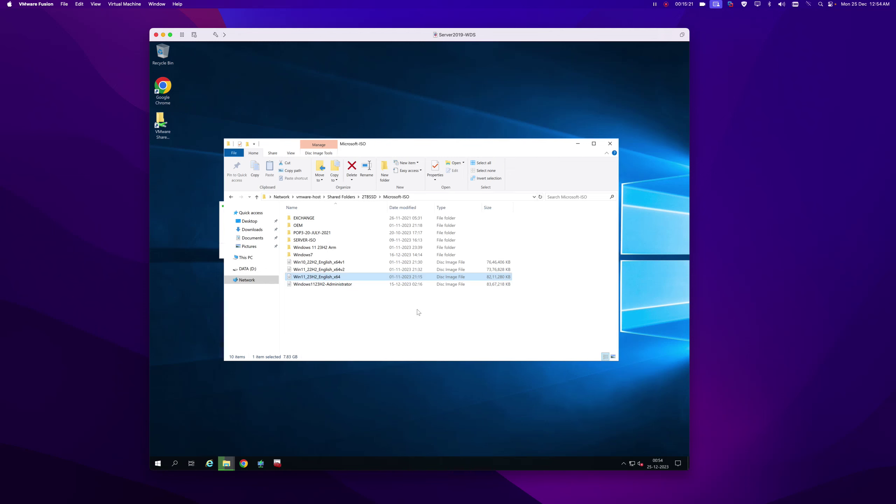
pyautogui.click(610, 144)
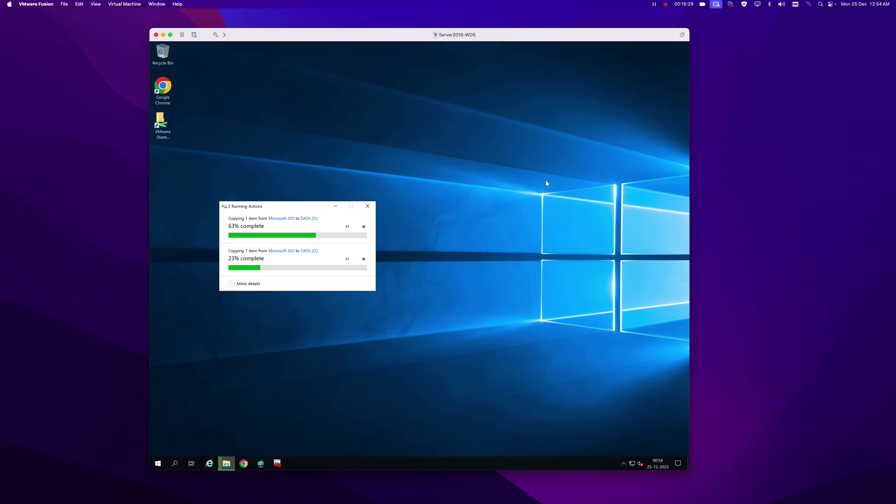
# Return focus to the virtual machine and close the leftover file browser window.
pyautogui.click(806, 198)
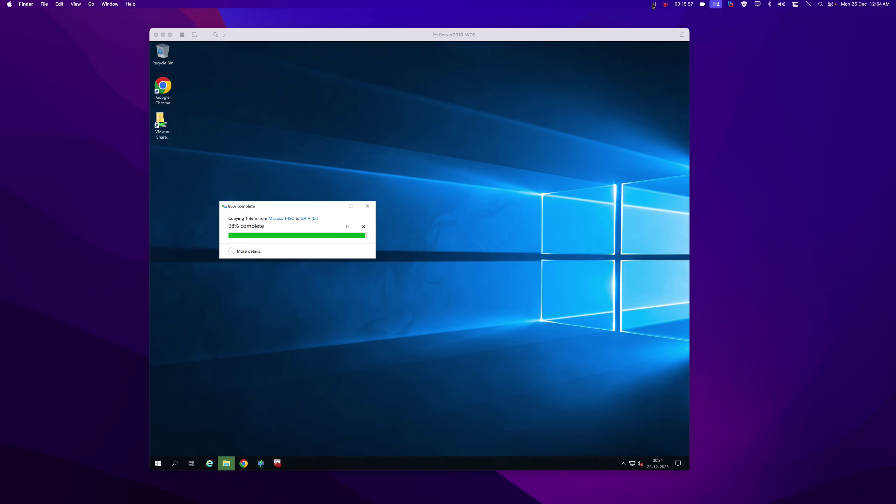
pyautogui.click(235, 251)
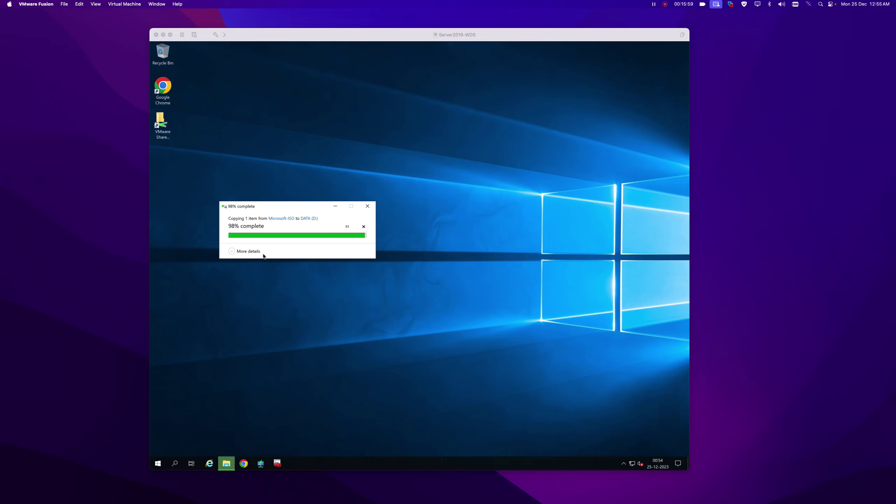
pyautogui.click(810, 260)
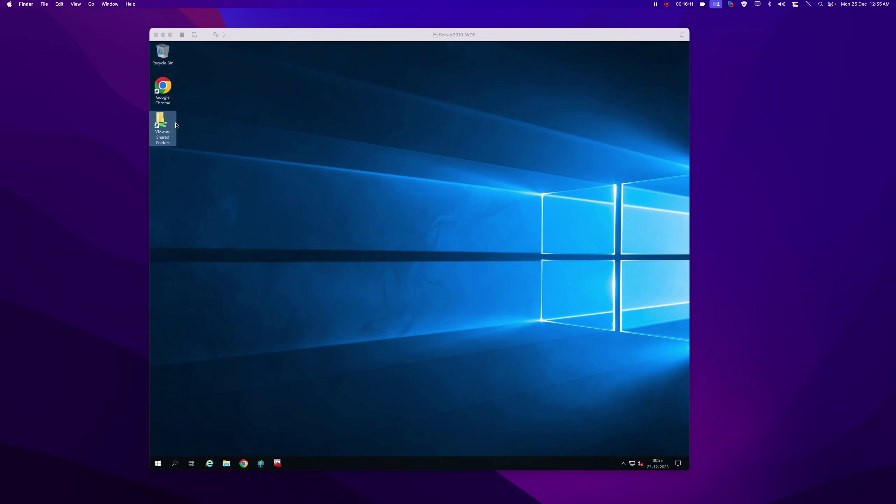
pyautogui.click(226, 464)
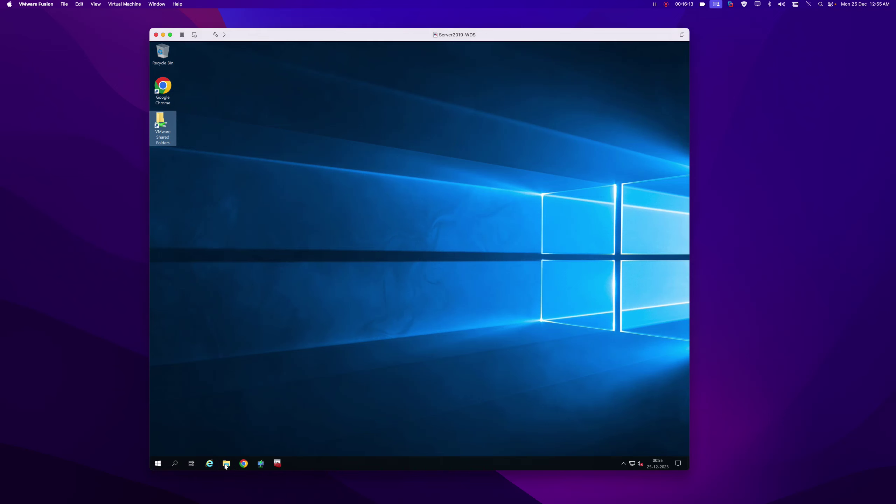
pyautogui.click(608, 144)
pyautogui.press('super+r')
# Run 'control' and open User Accounts' list of users allowed on this computer.
pyautogui.press('super')
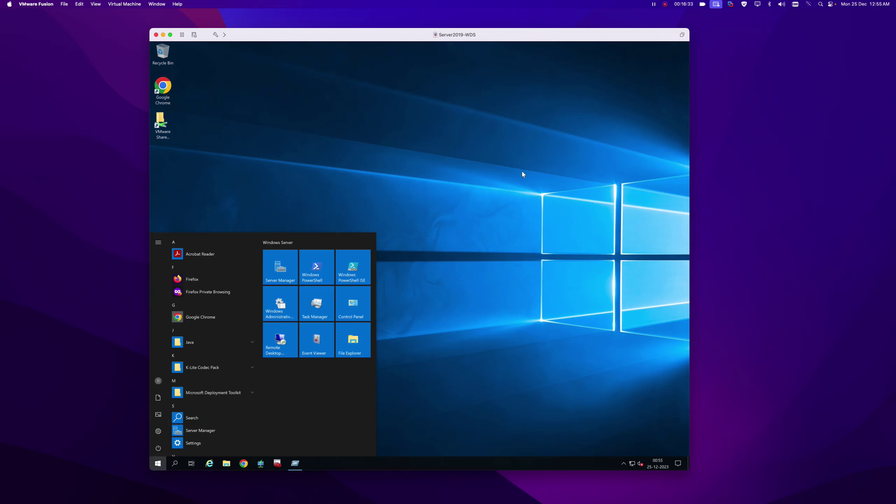
pyautogui.click(522, 170)
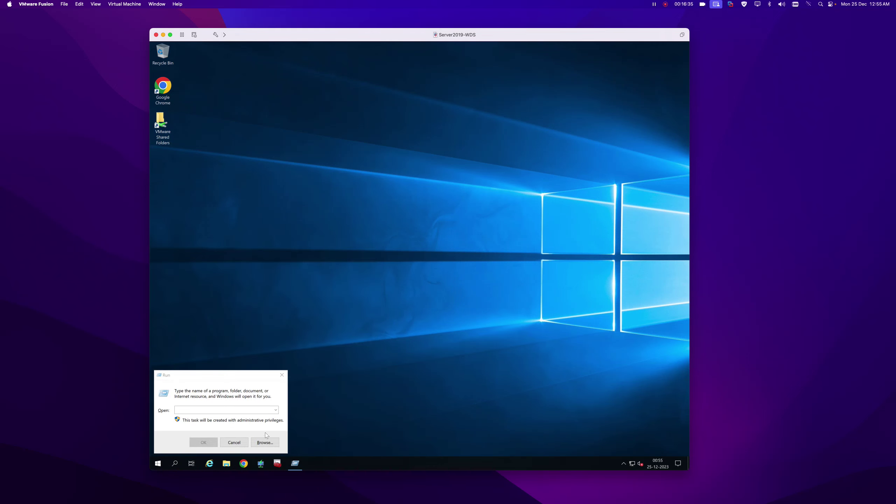
pyautogui.click(243, 411)
pyautogui.write('control')
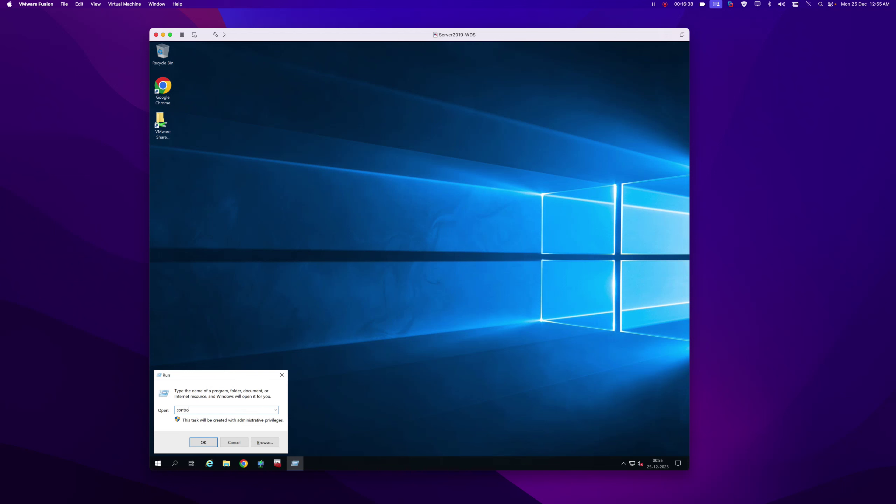
pyautogui.press('Return')
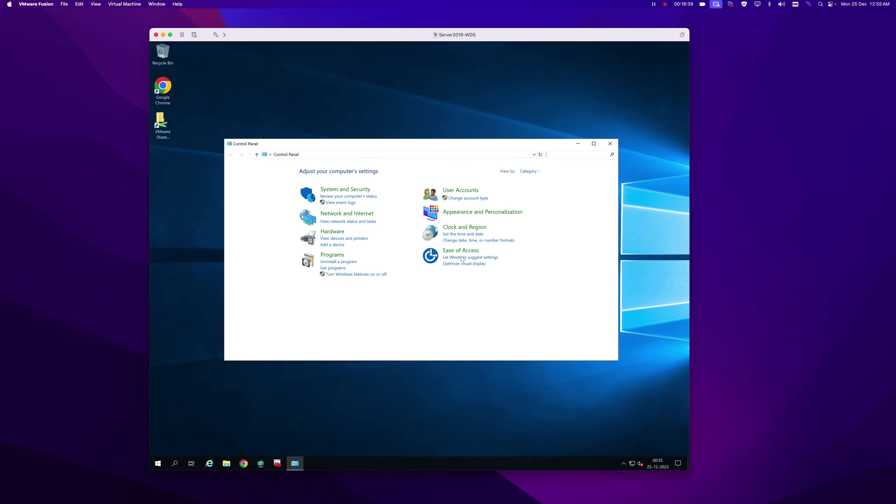
pyautogui.click(457, 189)
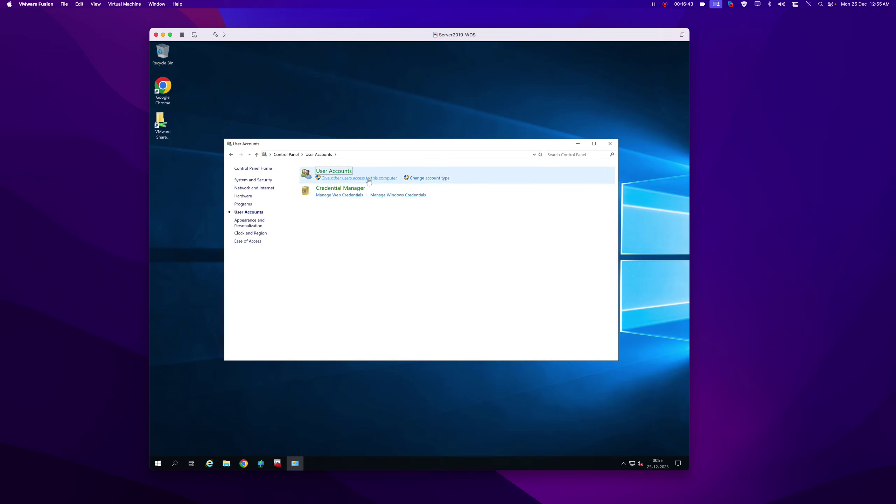
pyautogui.click(376, 179)
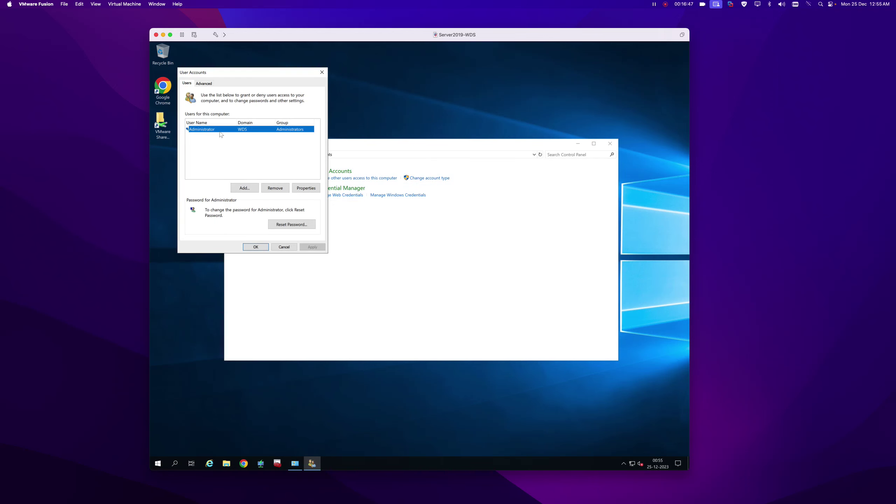
# Add the it.local domain administrator with Administrator access, then close Control Panel.
pyautogui.click(249, 191)
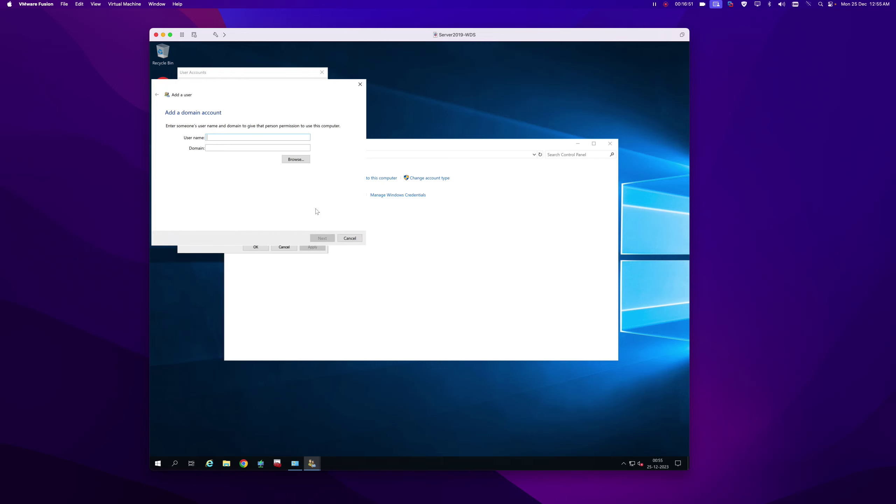
pyautogui.write('ad')
pyautogui.write('it.')
pyautogui.write('local')
pyautogui.click(322, 238)
pyautogui.click(168, 148)
pyautogui.click(323, 238)
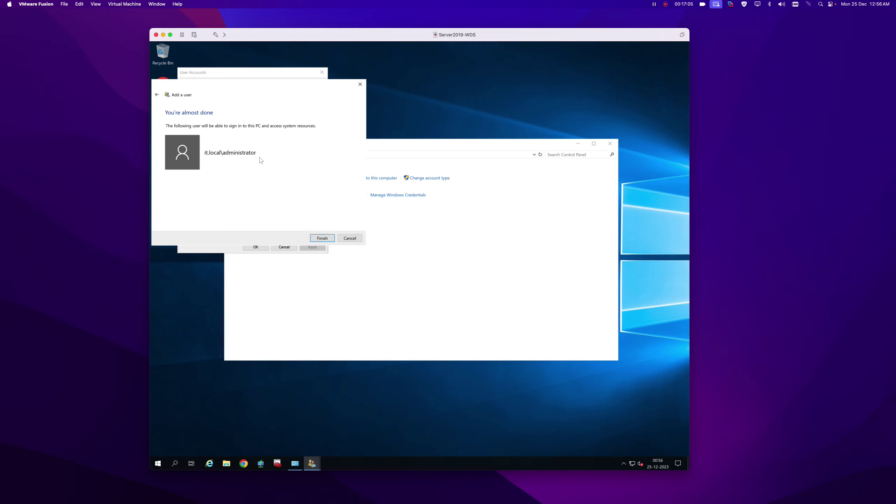
pyautogui.click(323, 238)
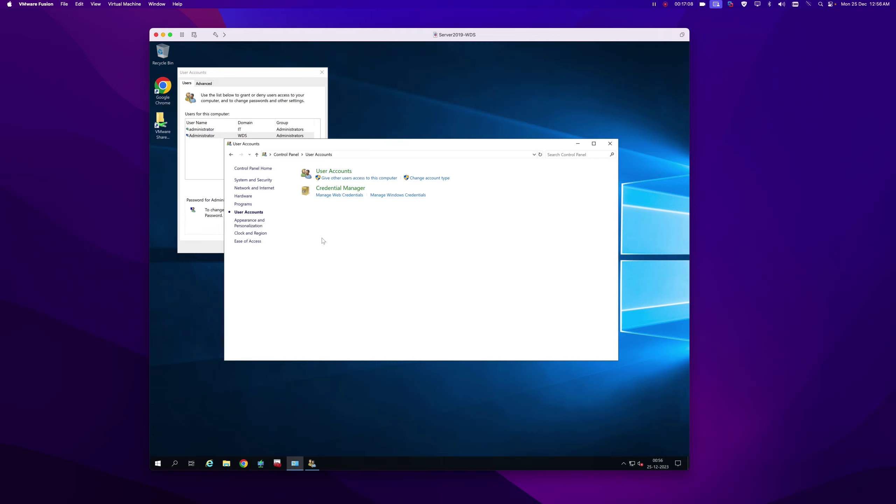
pyautogui.click(185, 241)
pyautogui.click(235, 129)
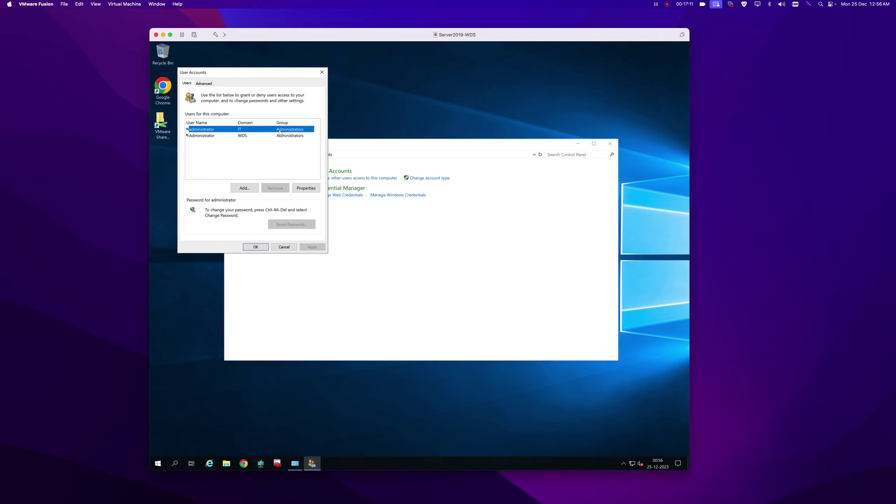
pyautogui.click(256, 247)
pyautogui.click(609, 144)
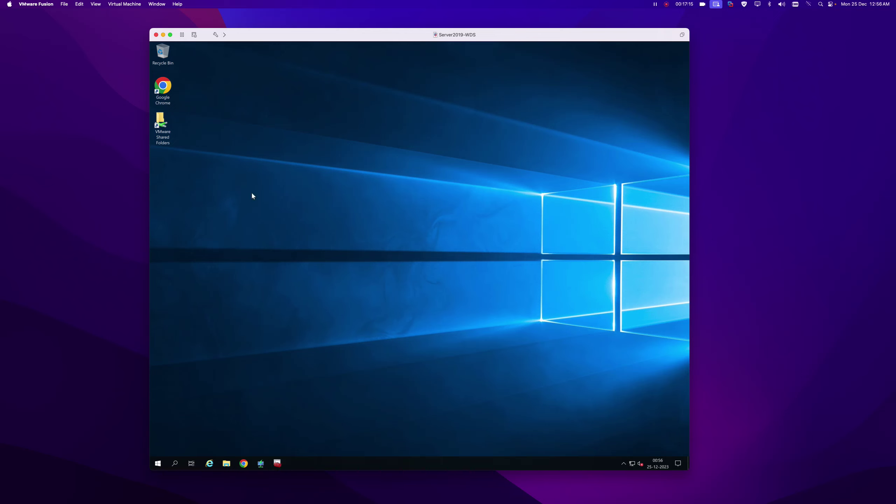
# Mount Win10_22H2_English_x64v1 from DATA (D:) as drive E: and switch to Deployment Workbench.
pyautogui.click(226, 463)
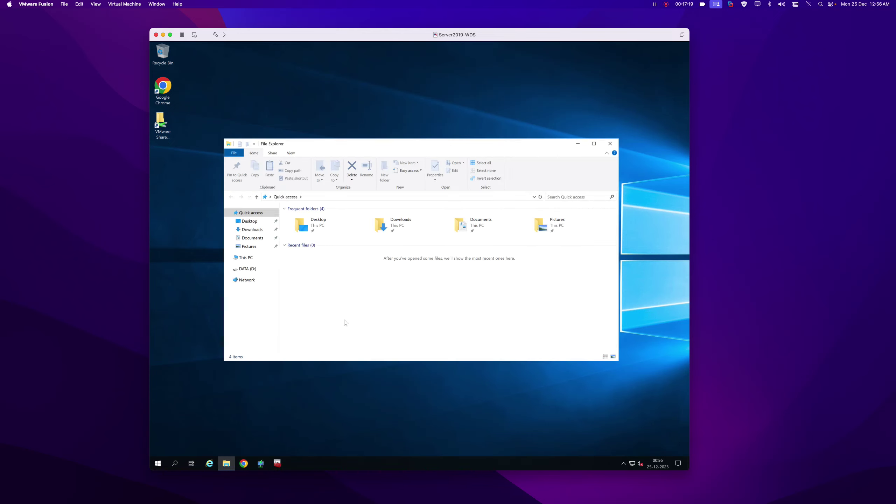
pyautogui.click(247, 269)
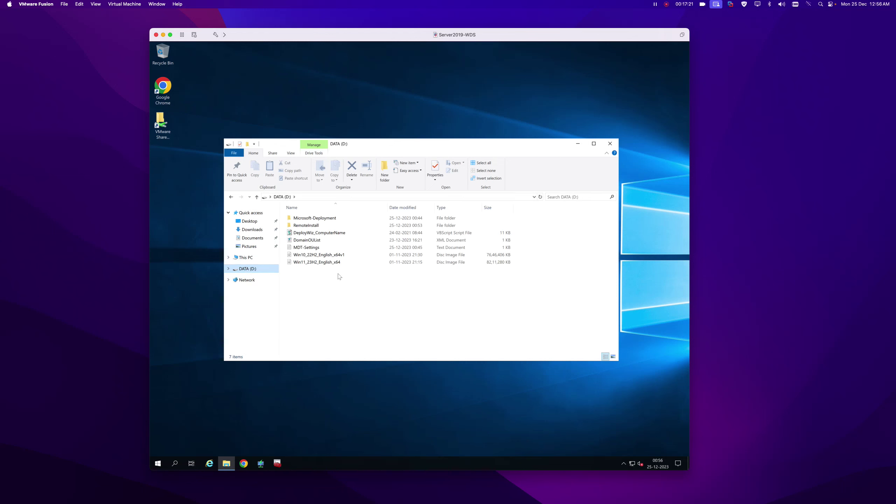
pyautogui.click(245, 259)
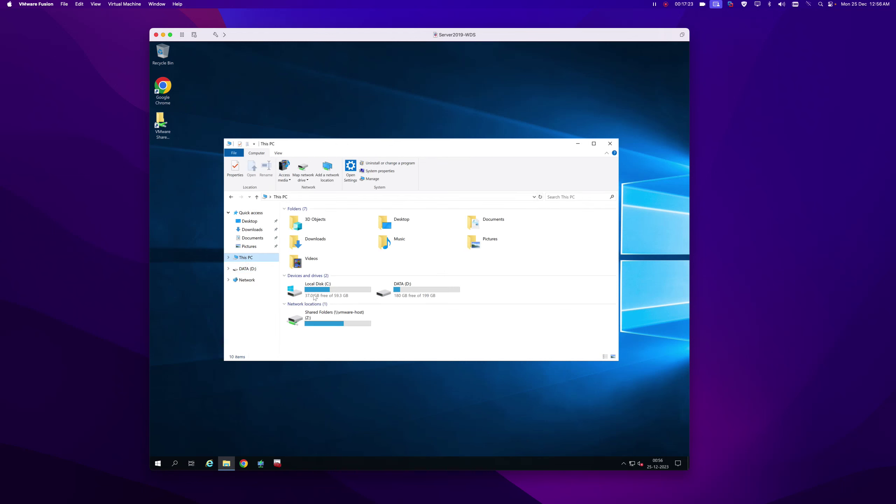
pyautogui.doubleClick(402, 288)
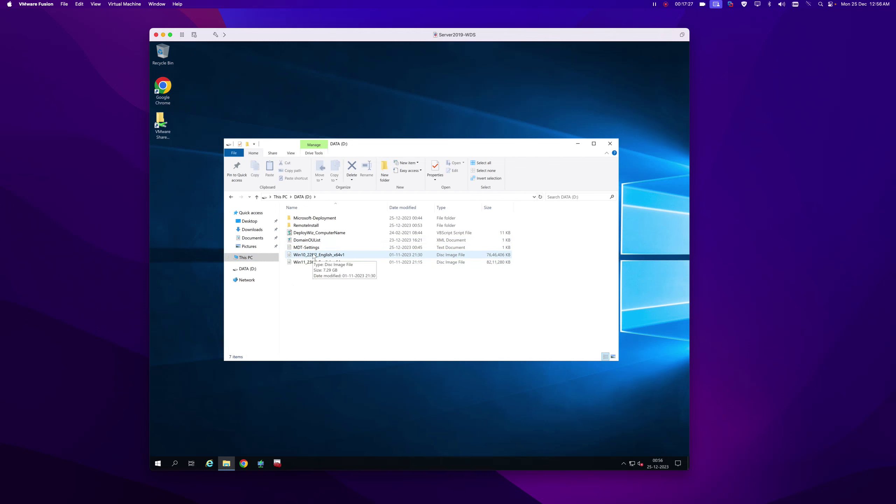
pyautogui.click(314, 257)
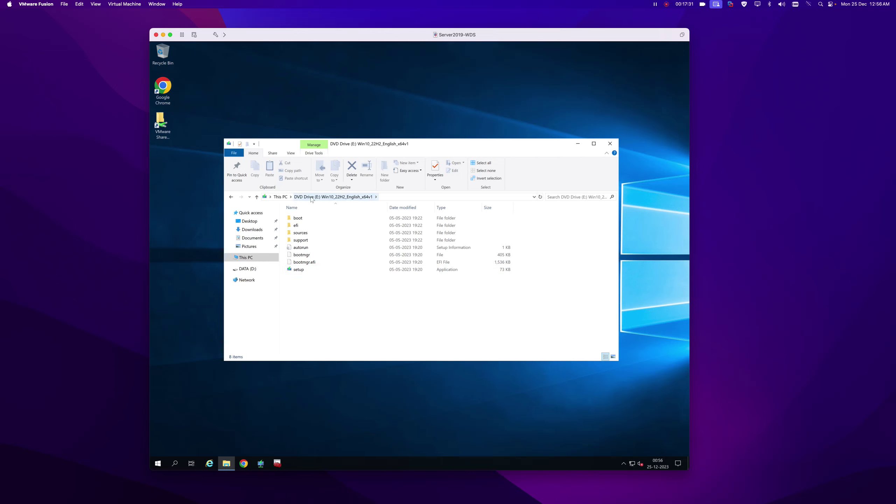
pyautogui.click(277, 464)
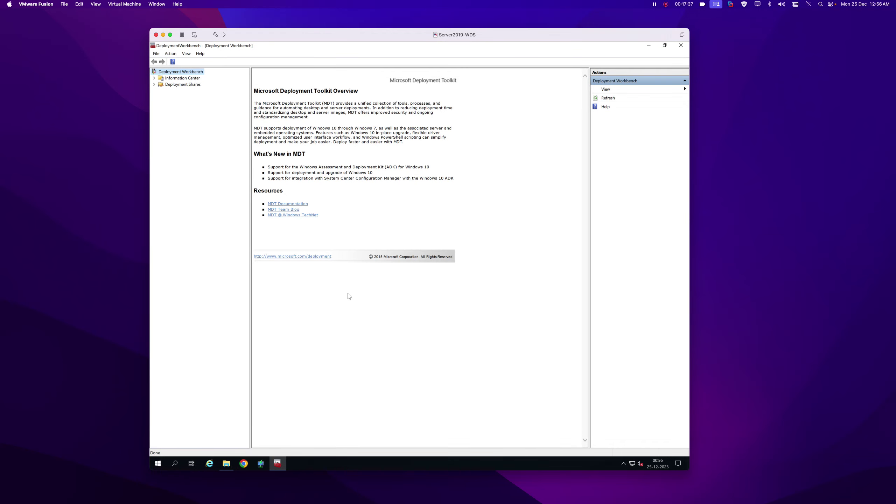
# Create a new deployment share at d:\DeploymentShare, keeping the default share name and options.
pyautogui.click(183, 84)
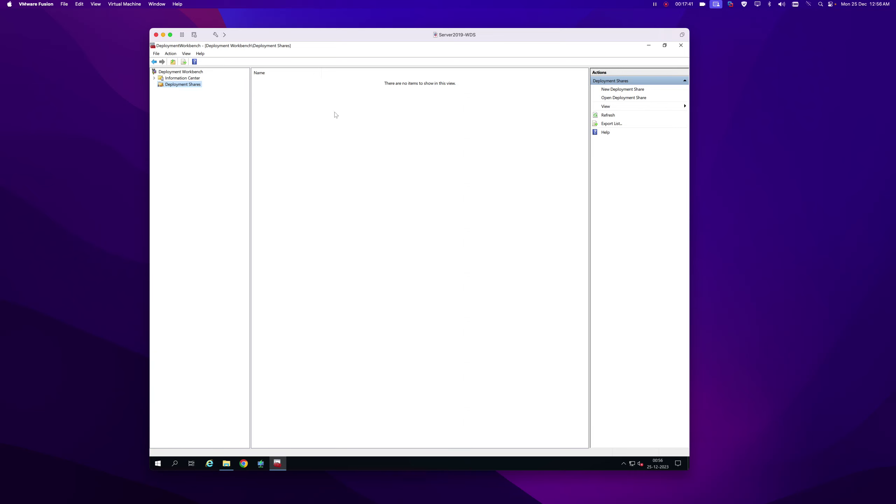
pyautogui.rightClick(187, 86)
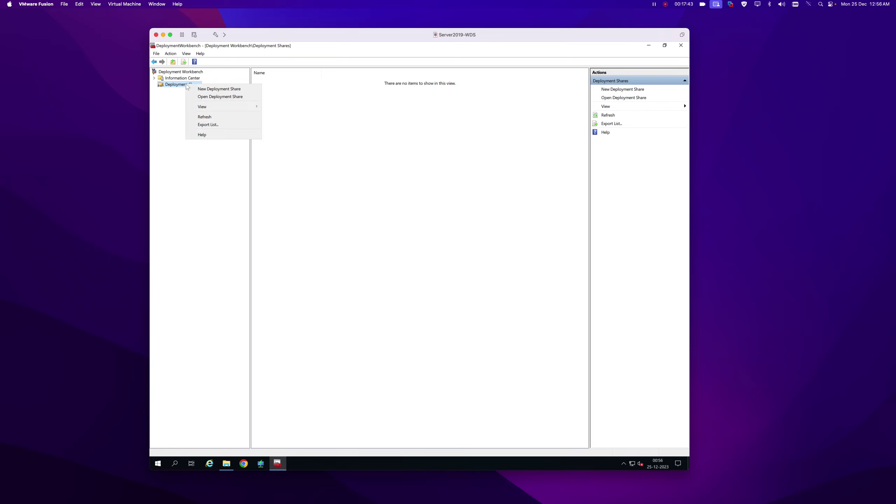
pyautogui.click(222, 88)
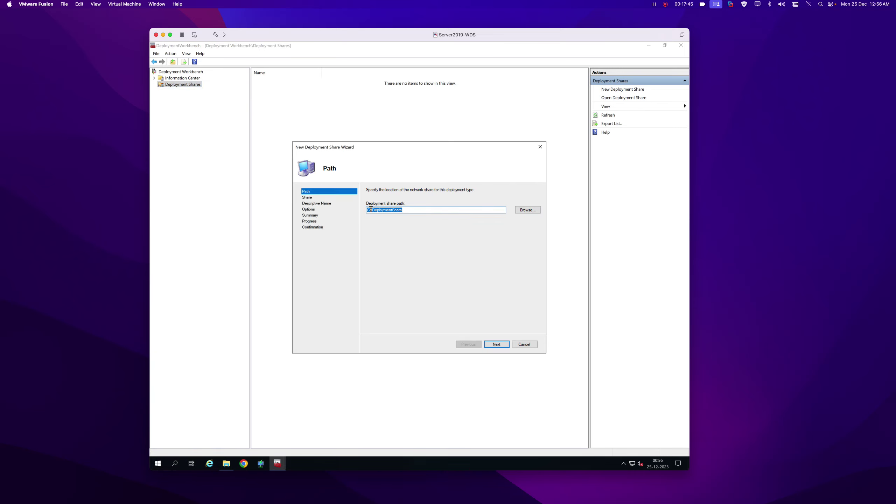
pyautogui.click(369, 210)
pyautogui.press('Delete')
pyautogui.write('d')
pyautogui.click(496, 345)
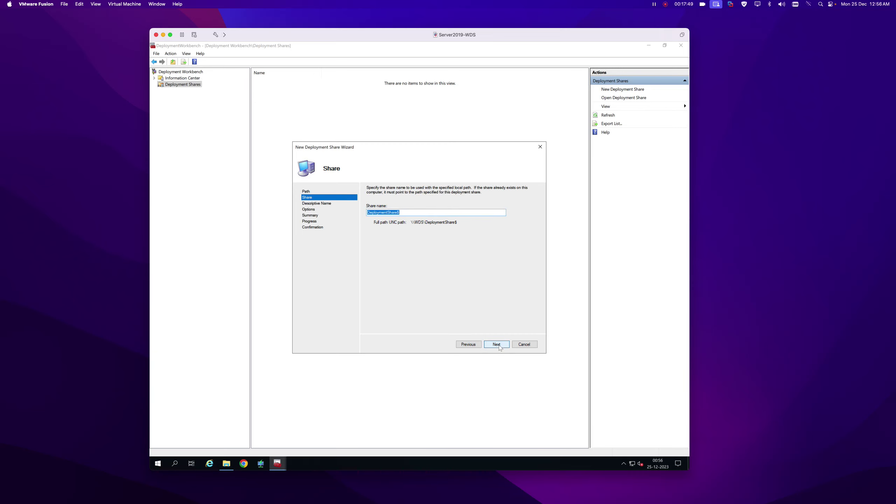
pyautogui.click(498, 345)
pyautogui.click(498, 345)
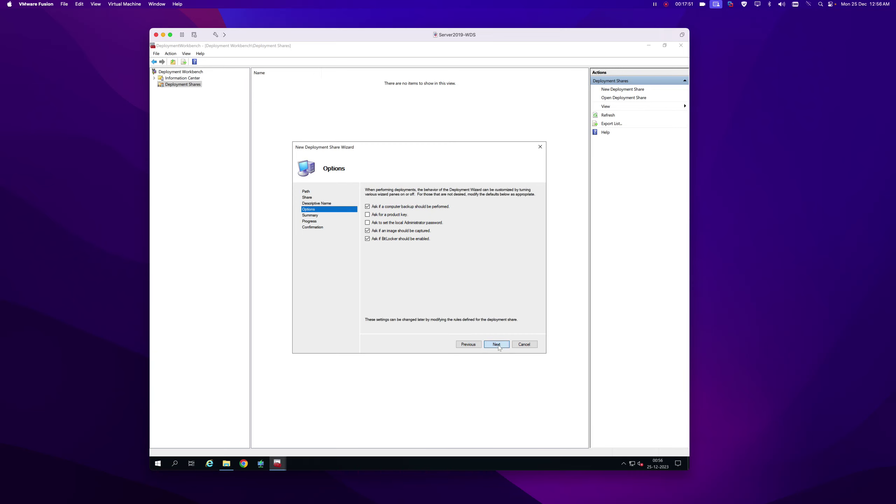
pyautogui.click(497, 344)
pyautogui.click(497, 345)
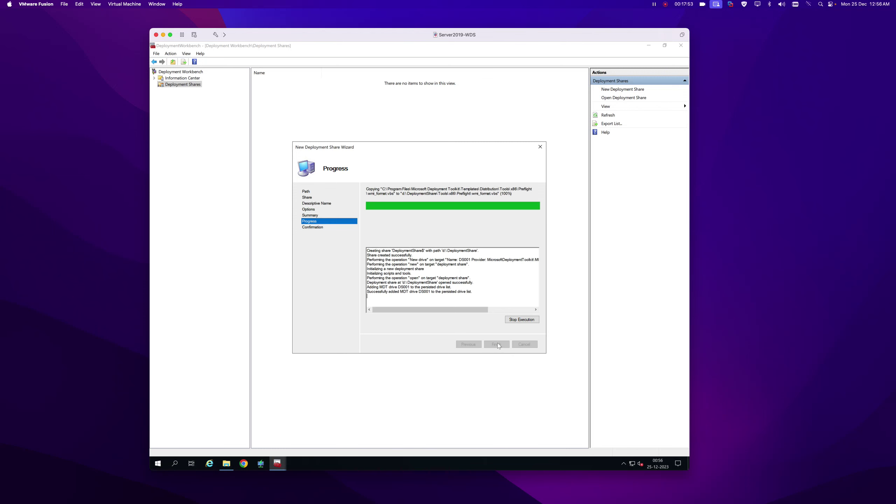
pyautogui.click(497, 344)
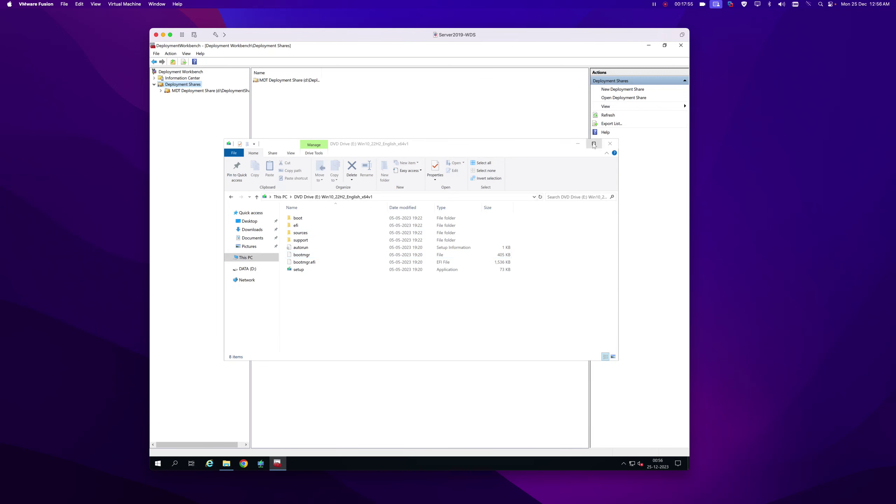
# Expand the new deployment share and select its Operating Systems folder.
pyautogui.click(577, 144)
pyautogui.click(169, 91)
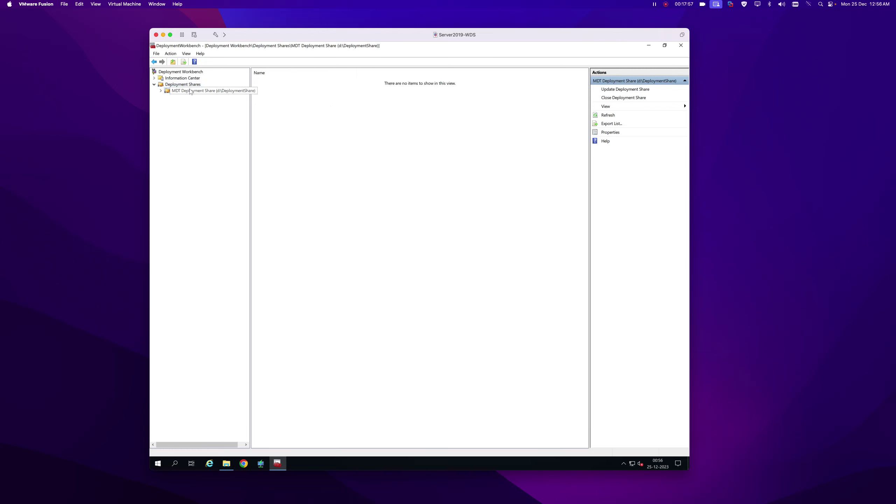
pyautogui.click(161, 91)
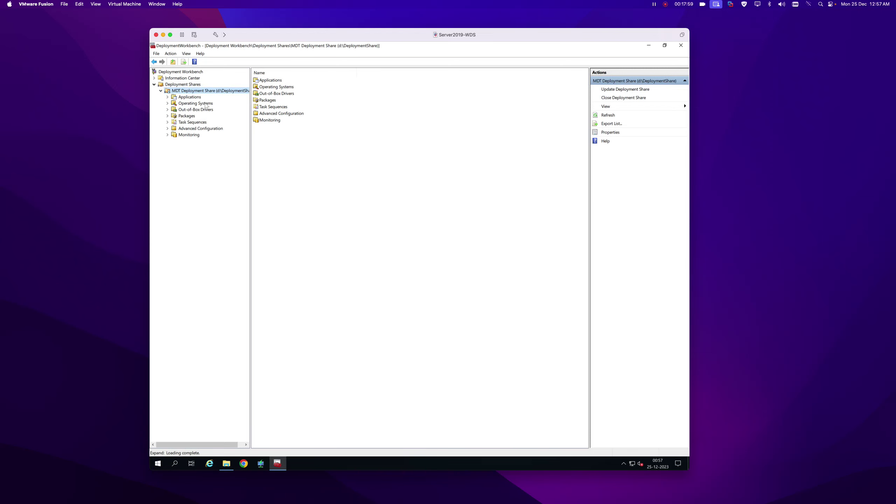
pyautogui.click(206, 104)
# Start an operating system import using full source files from the E:\ DVD drive.
pyautogui.rightClick(206, 104)
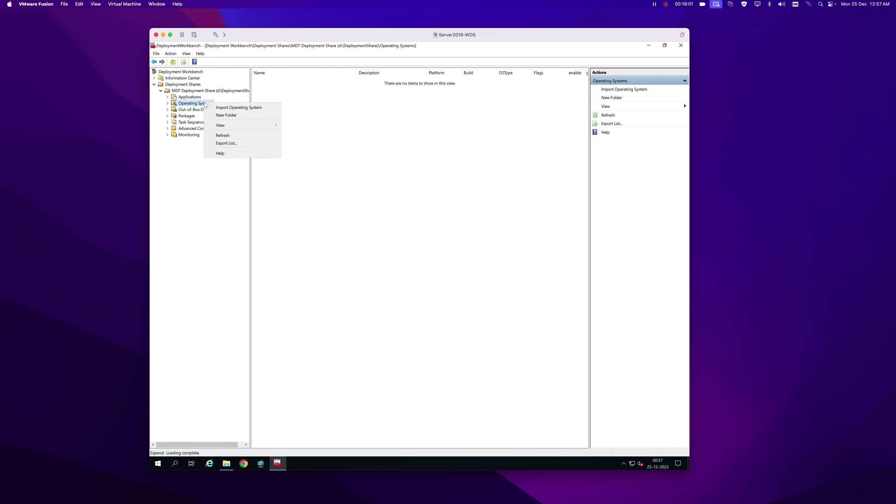
pyautogui.click(237, 108)
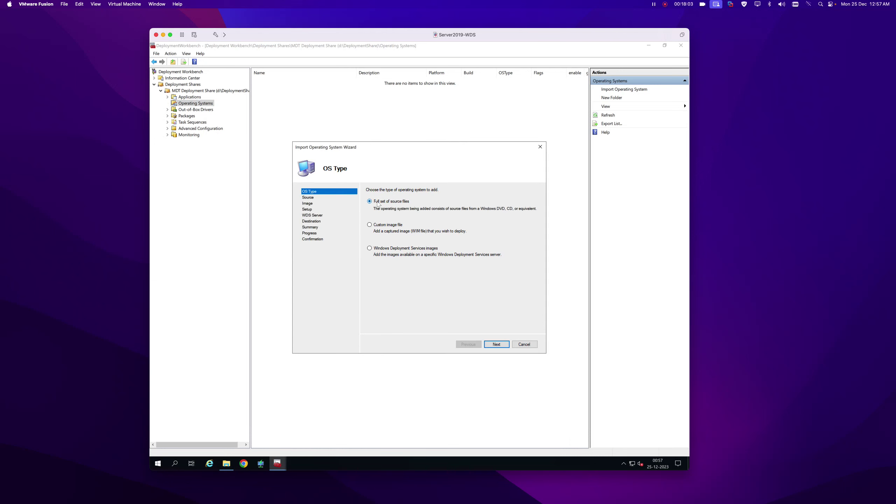
pyautogui.click(497, 345)
pyautogui.click(533, 214)
pyautogui.moveTo(412, 199); pyautogui.dragTo(408, 113)
pyautogui.click(367, 153)
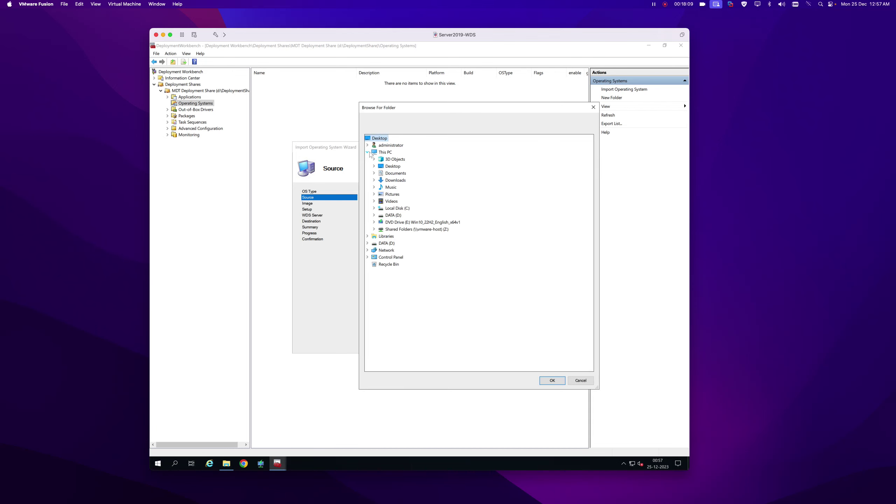
pyautogui.doubleClick(423, 222)
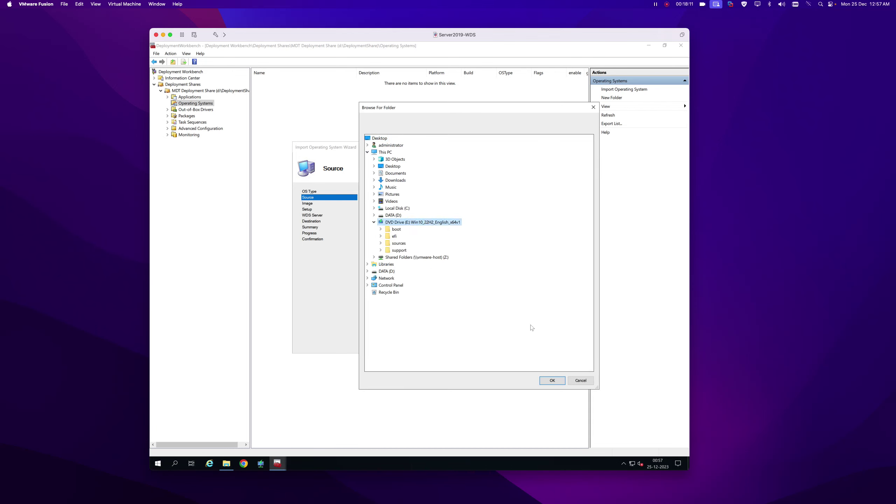
pyautogui.click(547, 381)
# Name the destination 'Windows 10 x64' and begin the import.
pyautogui.click(496, 345)
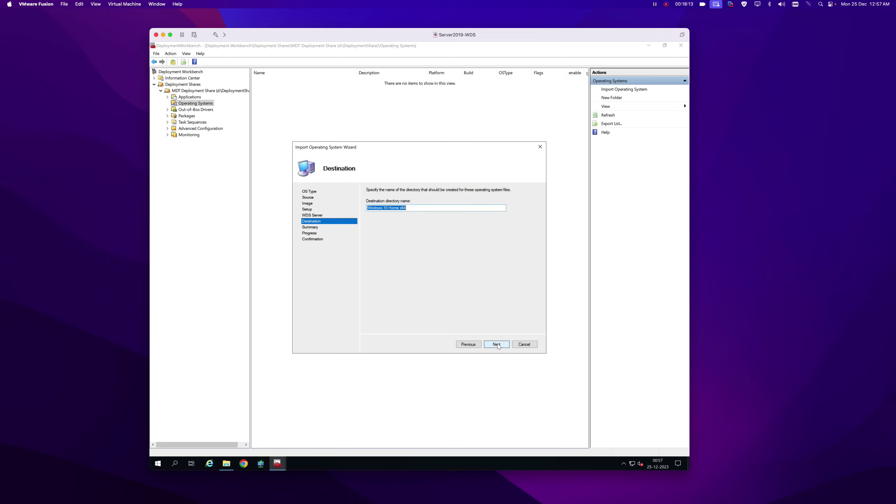
pyautogui.doubleClick(395, 208)
pyautogui.press('BackSpace')
pyautogui.click(496, 344)
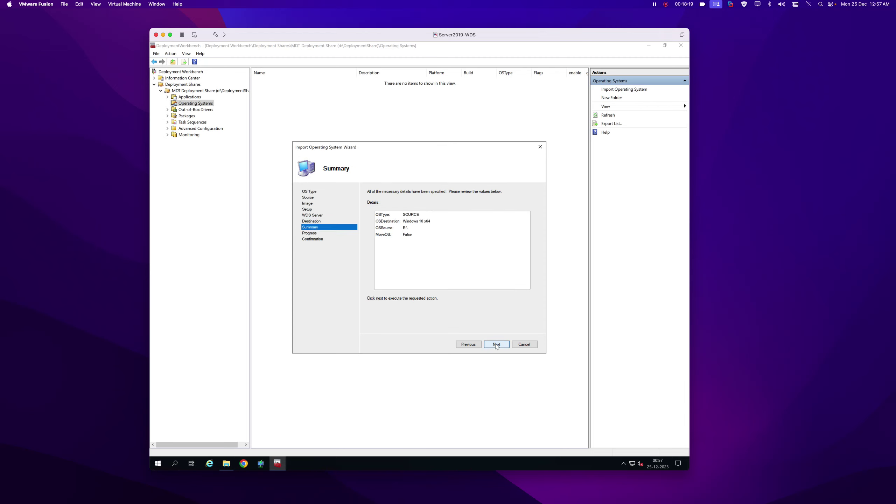
pyautogui.click(496, 344)
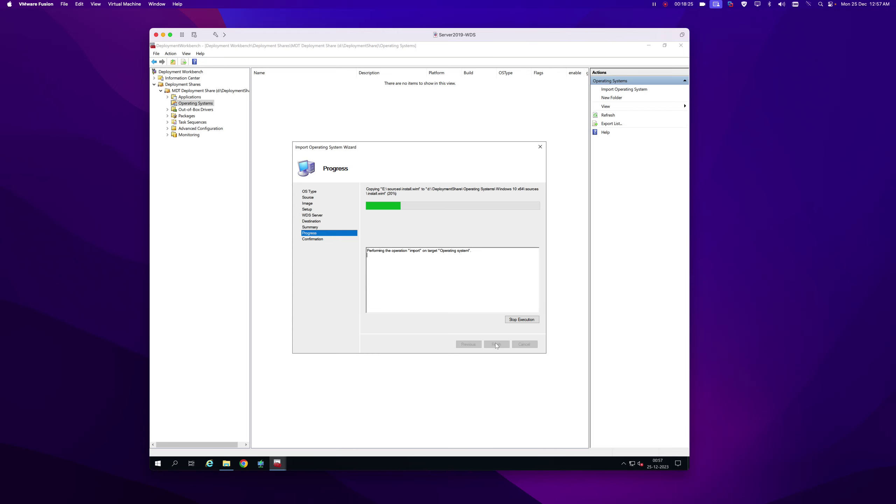
# Check the DeploymentShare folder on DATA (D:) in Explorer, then close Explorer.
pyautogui.click(226, 463)
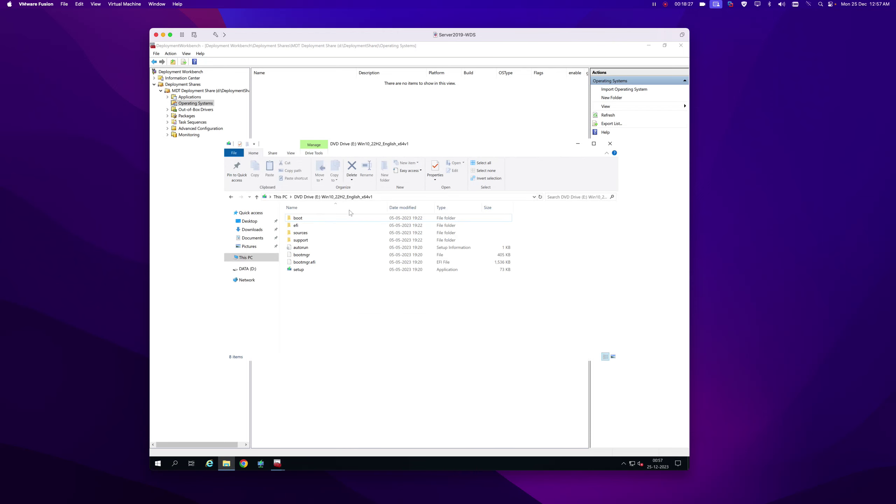
pyautogui.click(280, 197)
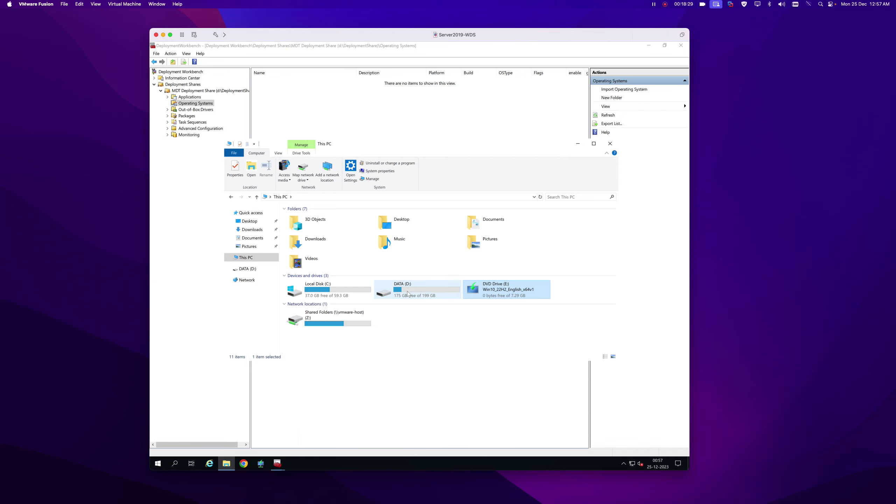
pyautogui.doubleClick(408, 293)
pyautogui.click(313, 218)
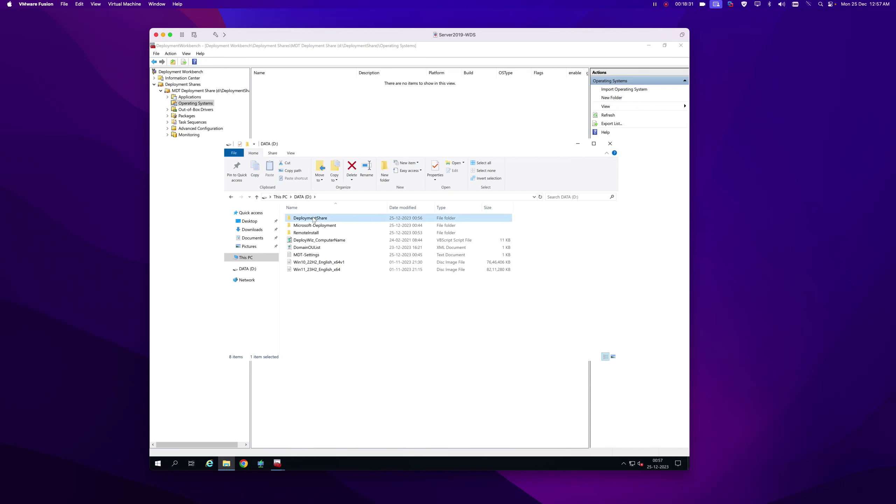
pyautogui.doubleClick(313, 219)
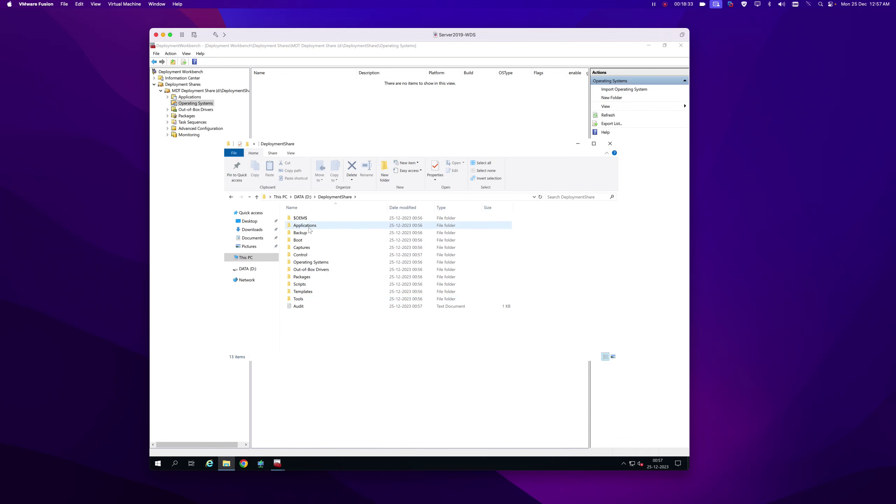
pyautogui.click(610, 144)
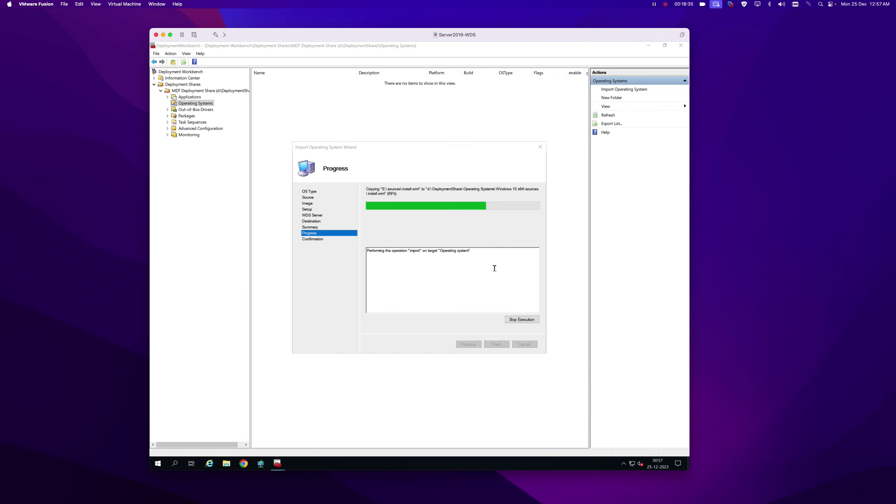
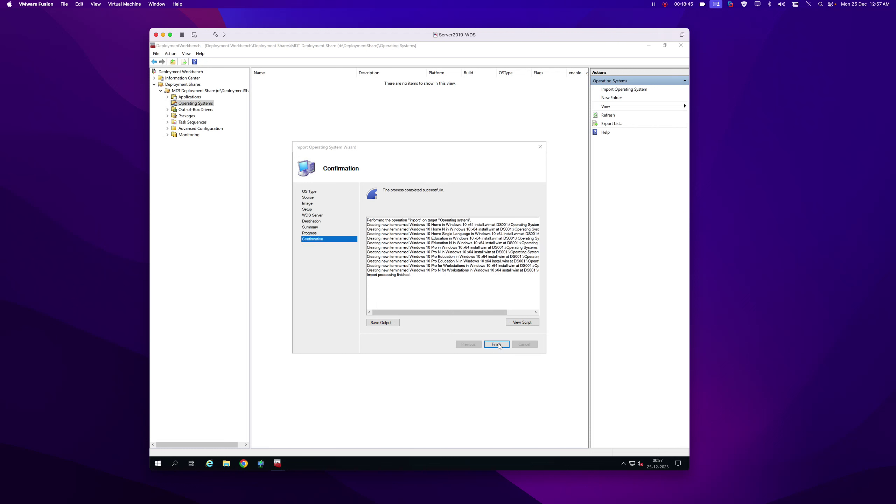
# Finish the Windows 10 x64 import and open a File Explorer window.
pyautogui.click(496, 344)
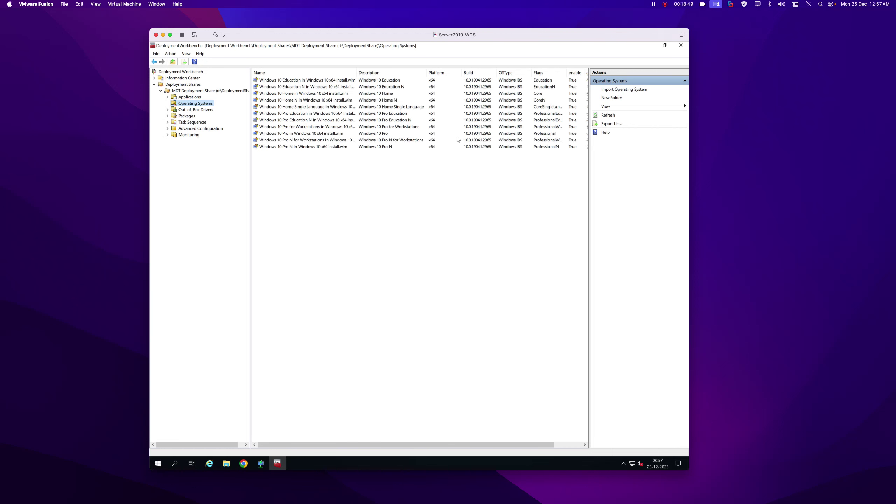
pyautogui.click(225, 464)
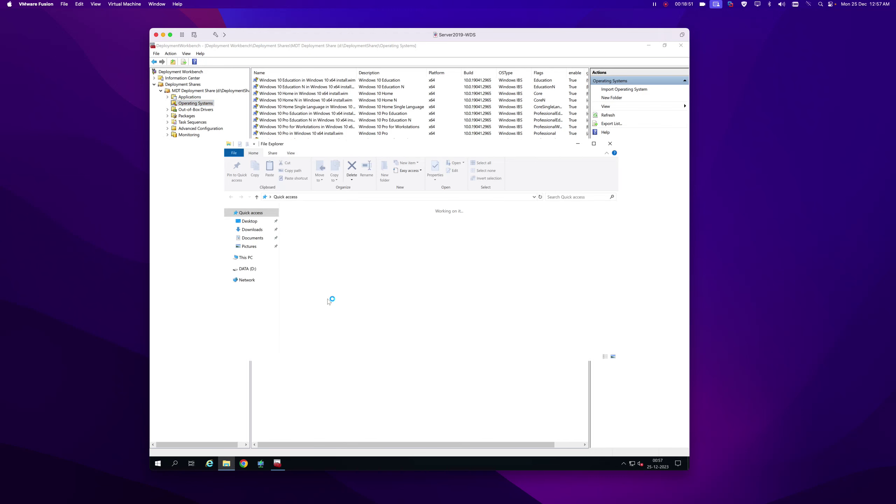
# Eject the Windows 10 disc from DVD Drive (E:) and mount Win11_23H2_English_x64 from DATA (D:).
pyautogui.click(249, 258)
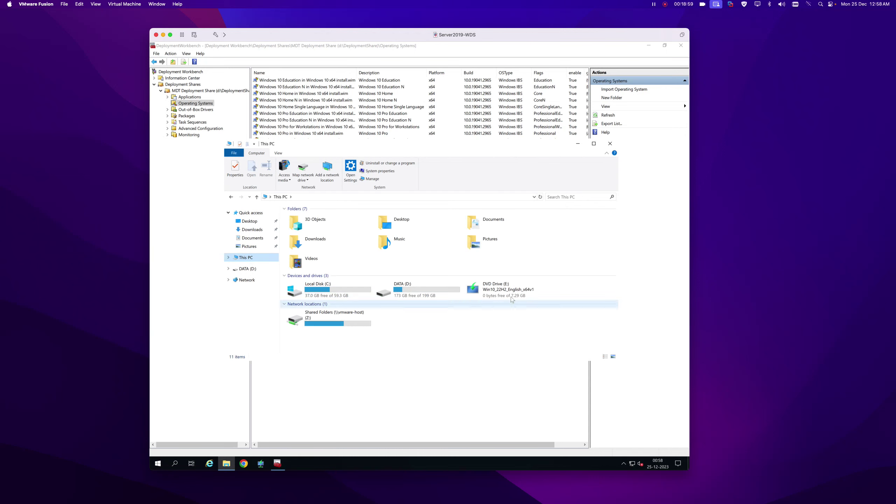
pyautogui.rightClick(496, 286)
pyautogui.click(533, 364)
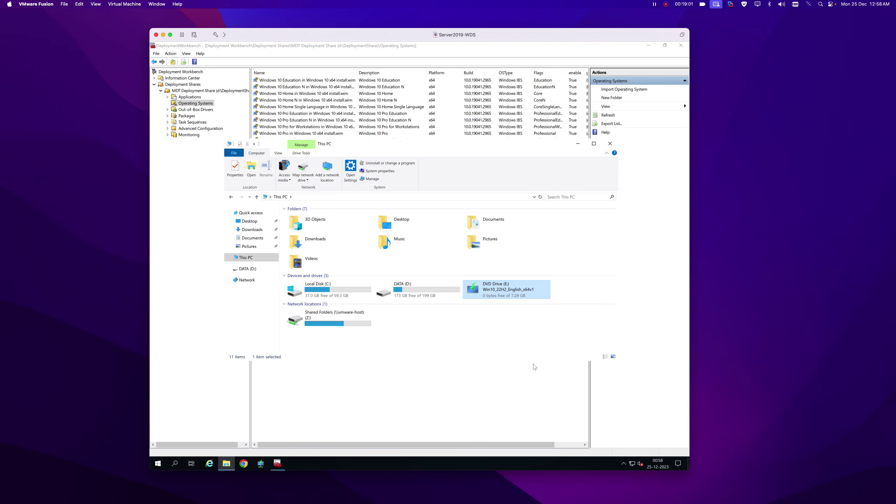
pyautogui.doubleClick(419, 285)
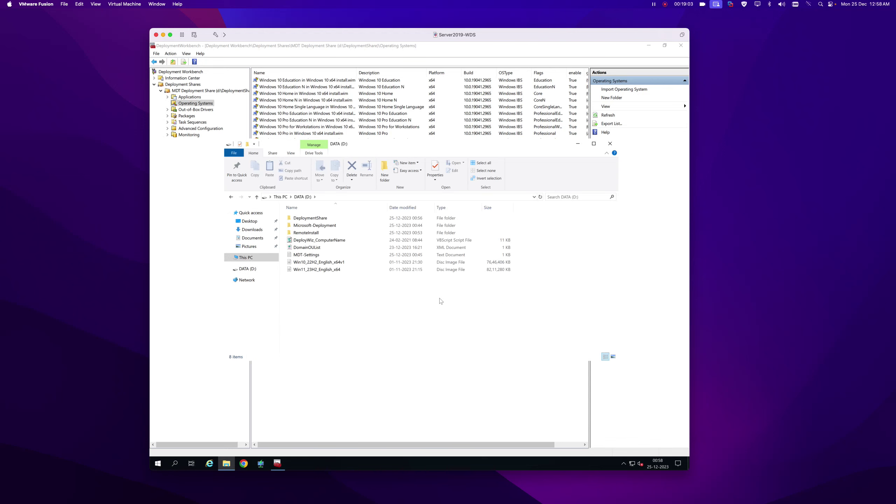
pyautogui.doubleClick(312, 270)
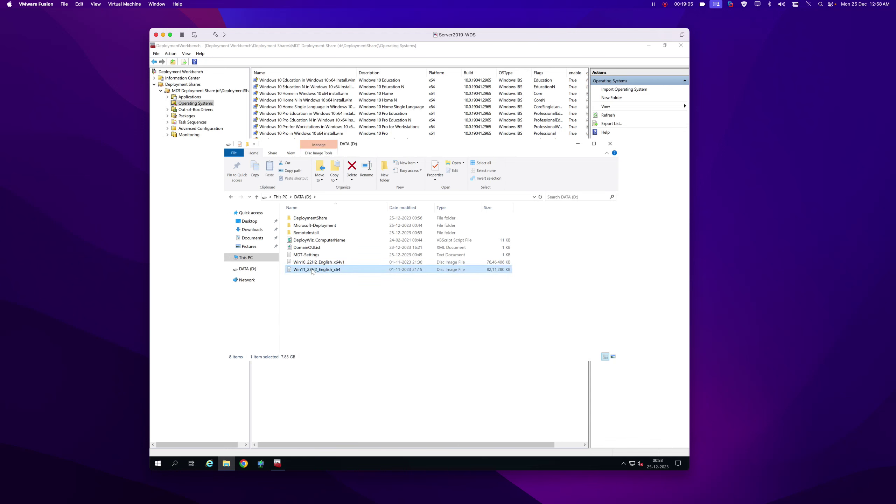
pyautogui.click(581, 144)
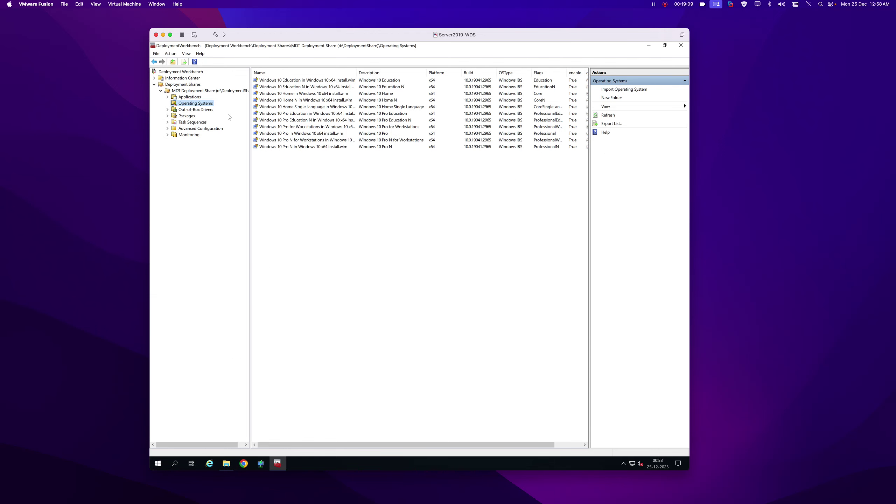
# Start an operating system import using full source files from DVD Drive (E:).
pyautogui.rightClick(198, 103)
pyautogui.click(222, 106)
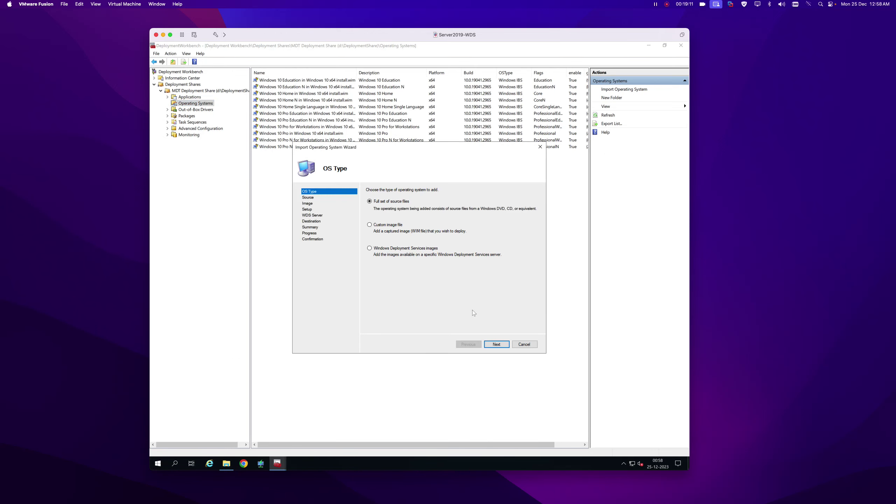
pyautogui.click(497, 345)
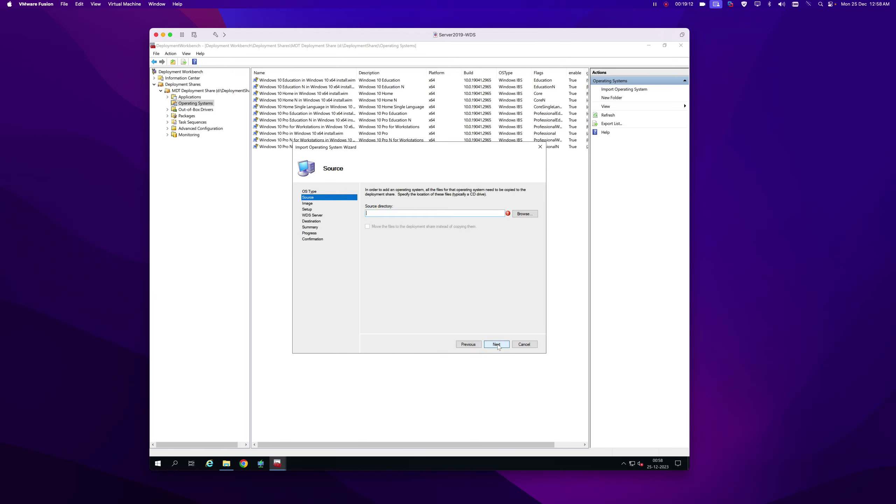
pyautogui.click(526, 214)
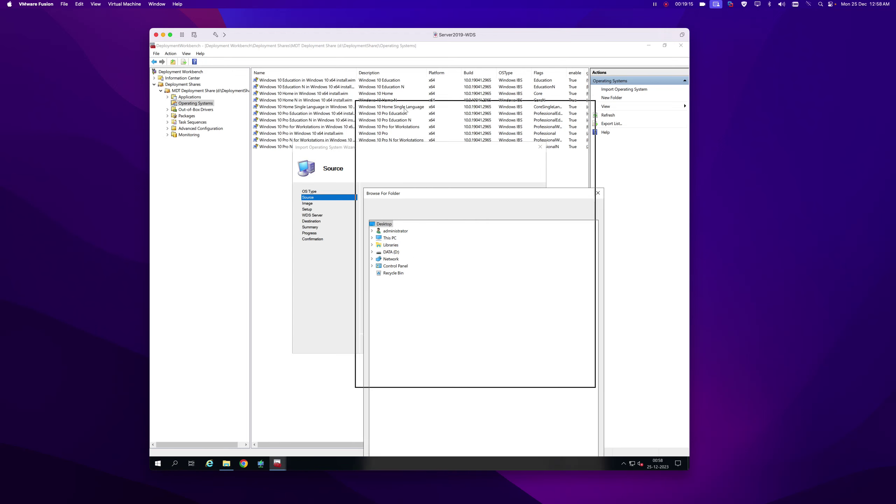
pyautogui.click(355, 146)
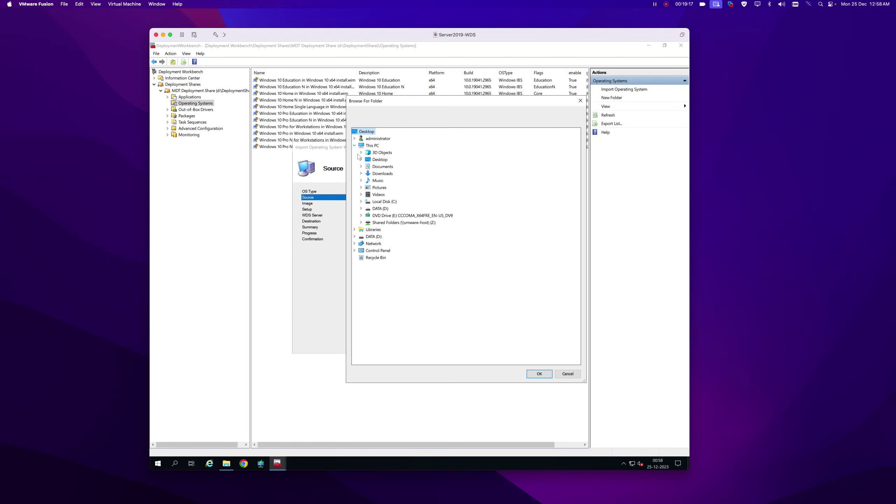
pyautogui.click(413, 215)
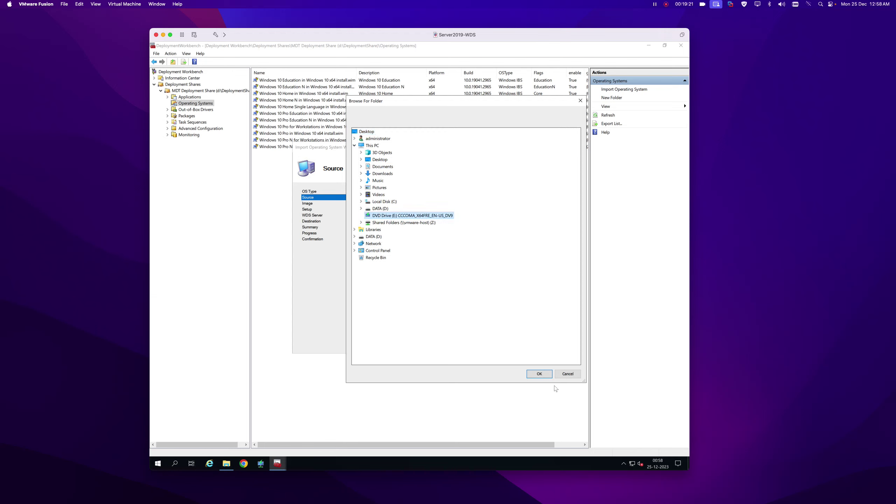
pyautogui.click(532, 373)
# Name the destination 'Windows 11 x64' and begin the import.
pyautogui.click(496, 345)
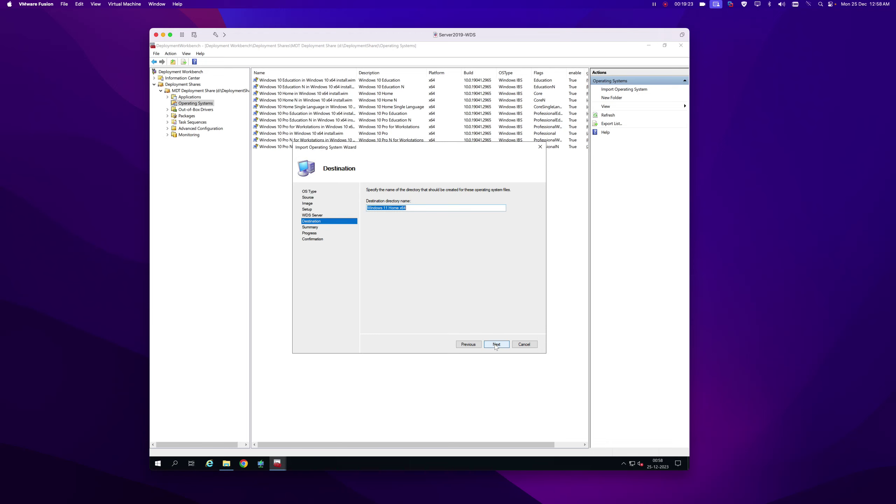
pyautogui.doubleClick(393, 208)
pyautogui.press('BackSpace')
pyautogui.click(496, 344)
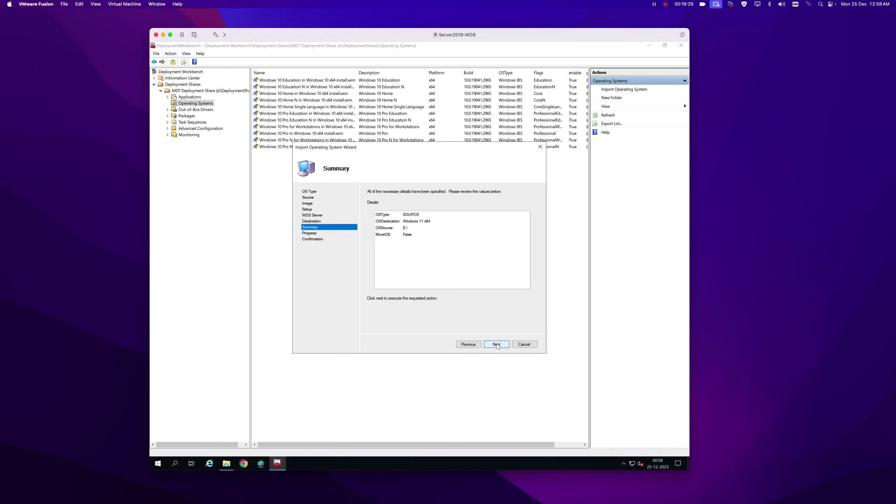
pyautogui.click(497, 345)
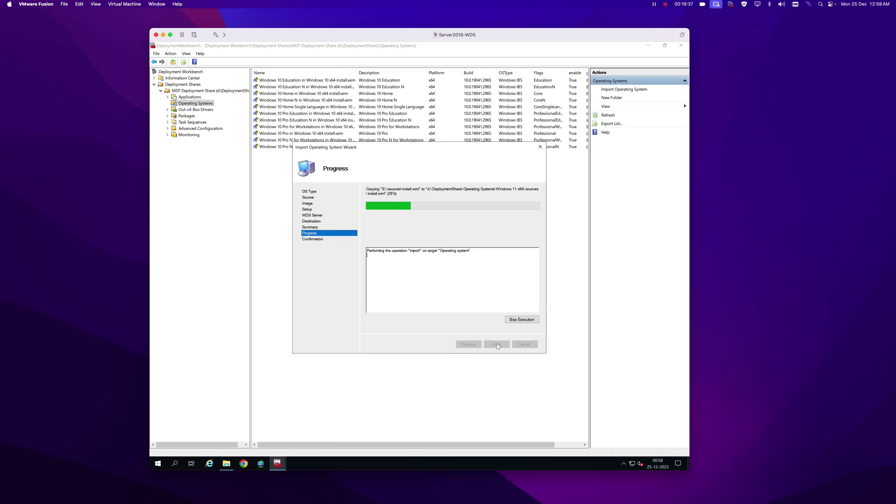
# Browse D:\DeploymentShare\Operating Systems in Explorer to check the imported OS folders.
pyautogui.click(225, 466)
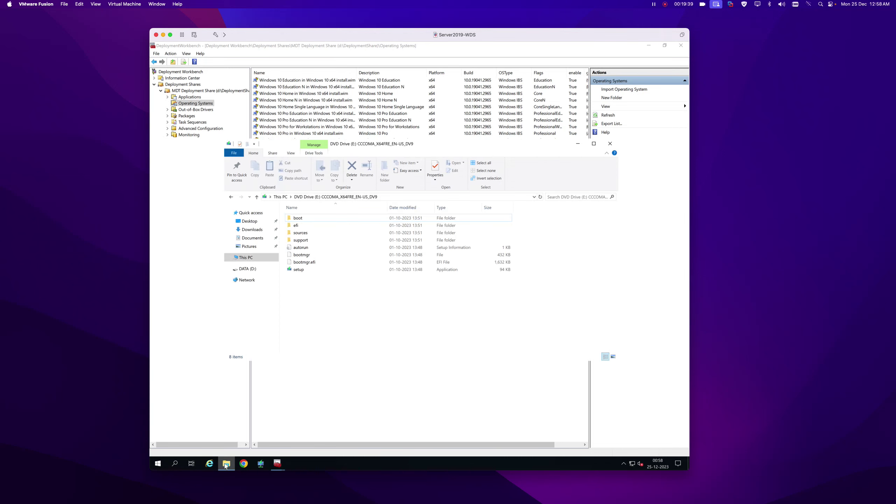
pyautogui.click(281, 197)
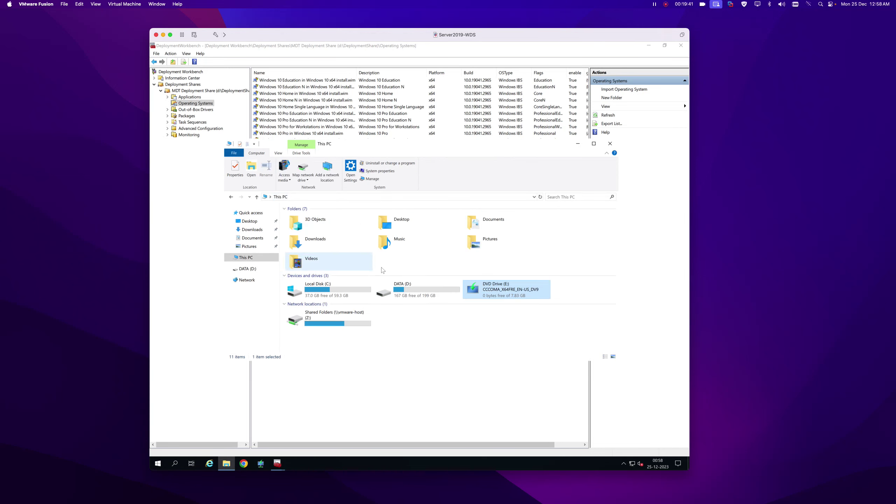
pyautogui.doubleClick(402, 287)
pyautogui.doubleClick(310, 218)
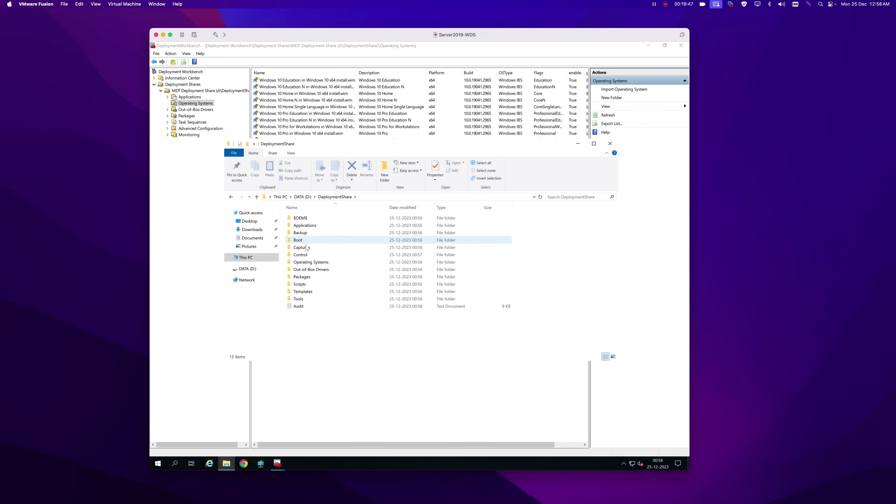
pyautogui.click(312, 264)
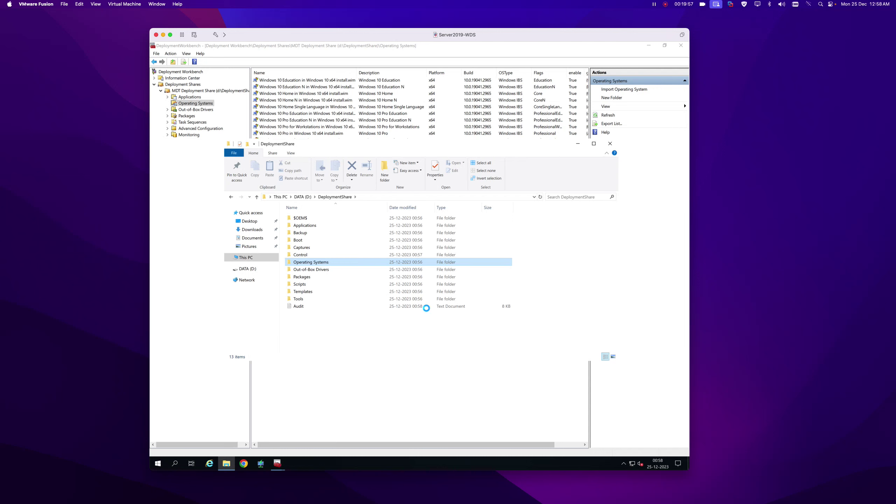
pyautogui.press('Return')
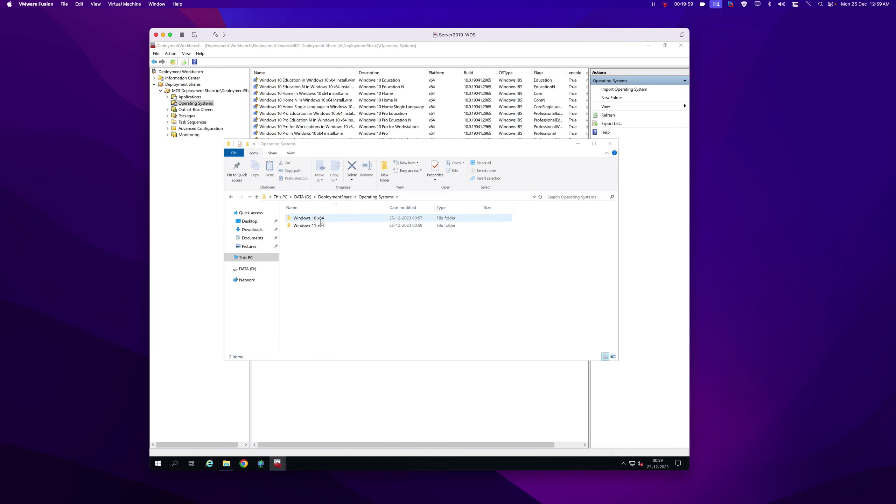
pyautogui.doubleClick(321, 221)
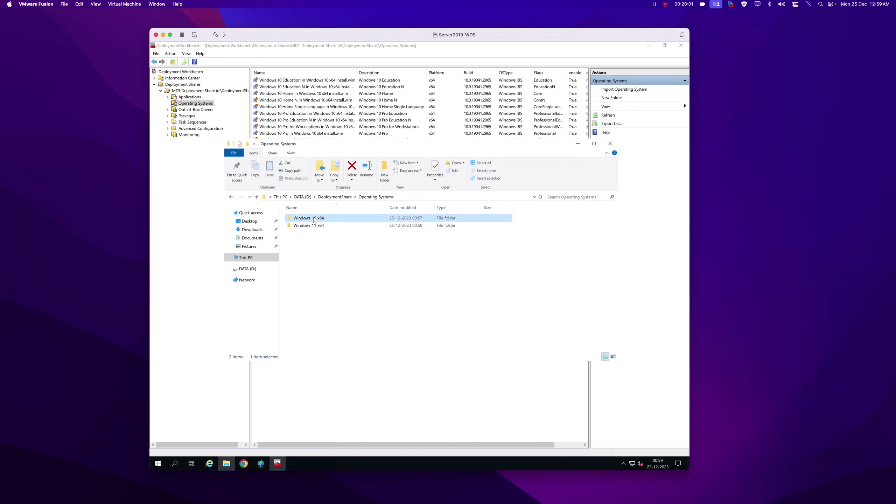
pyautogui.click(376, 197)
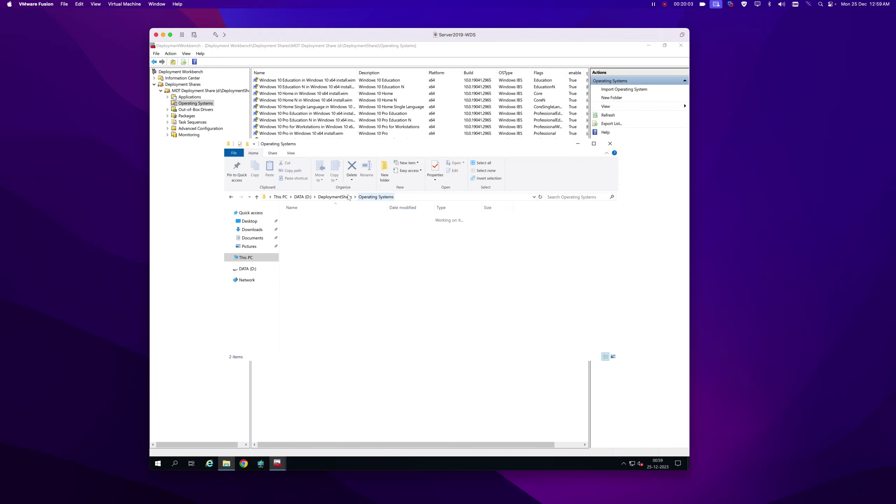
# Close Explorer, finish the Windows 11 import wizard, and reopen File Explorer.
pyautogui.click(610, 143)
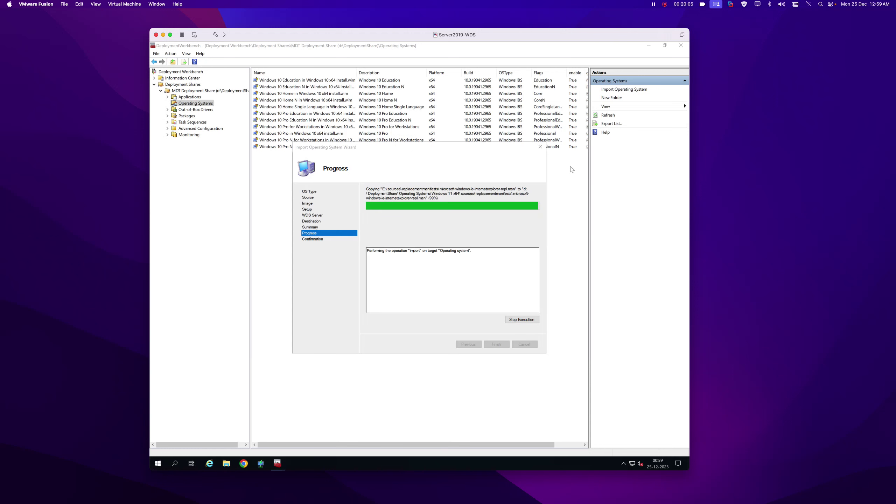
pyautogui.click(498, 344)
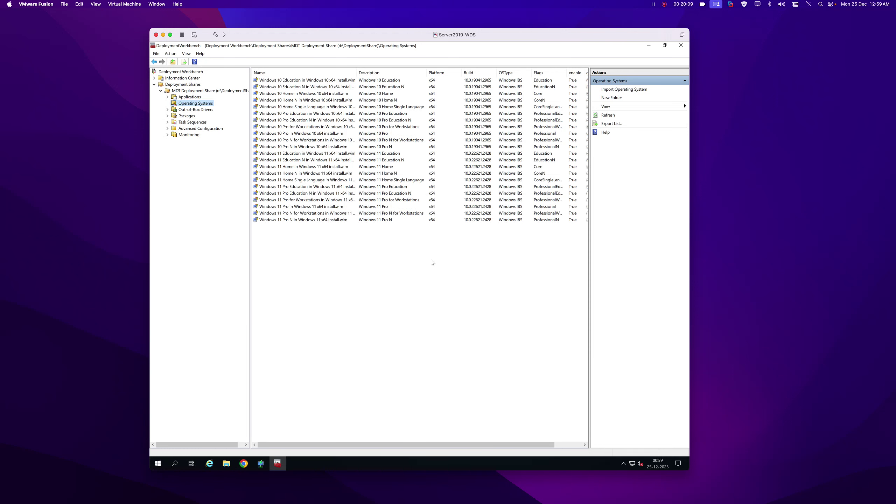
pyautogui.click(227, 463)
# Copy DeployWiz_ComputerName.vbs and DomainOUList into DeploymentShare\Scripts, replacing the existing file.
pyautogui.click(248, 269)
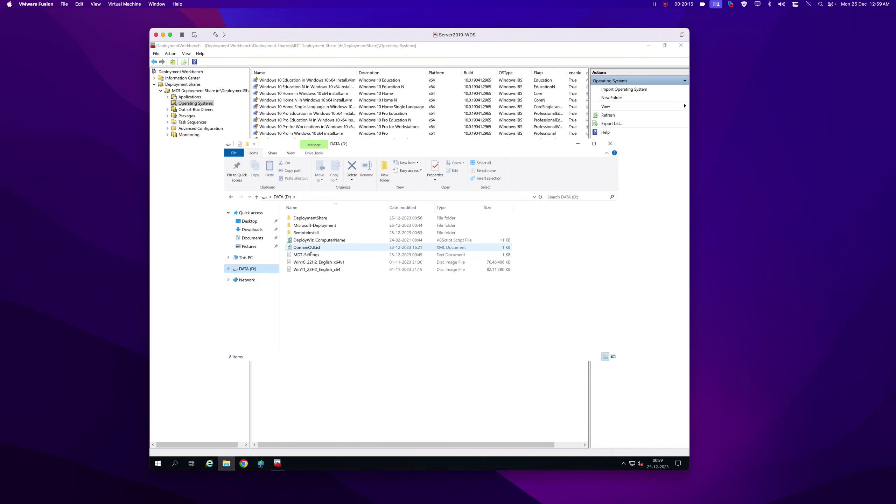
pyautogui.click(309, 250)
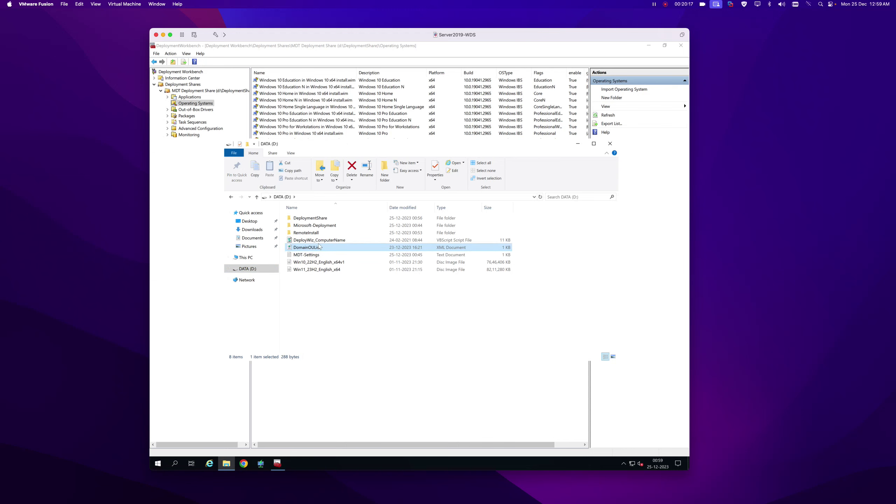
pyautogui.rightClick(322, 241)
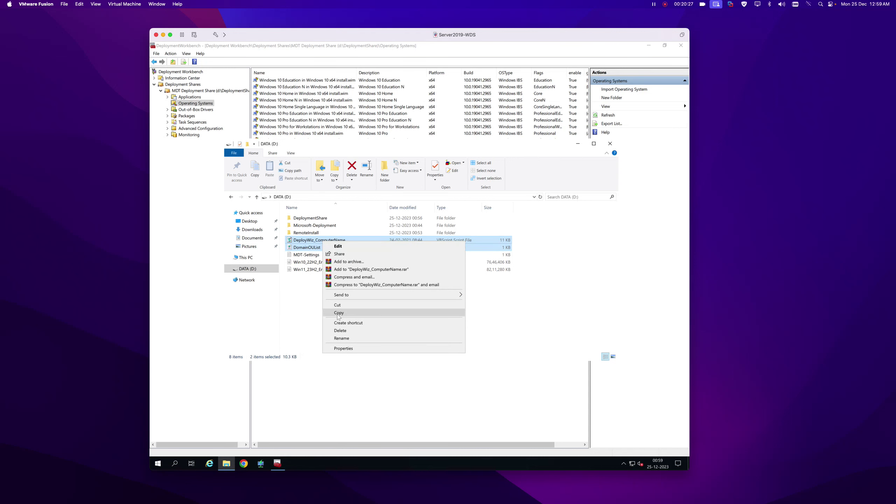
pyautogui.click(339, 313)
pyautogui.doubleClick(310, 217)
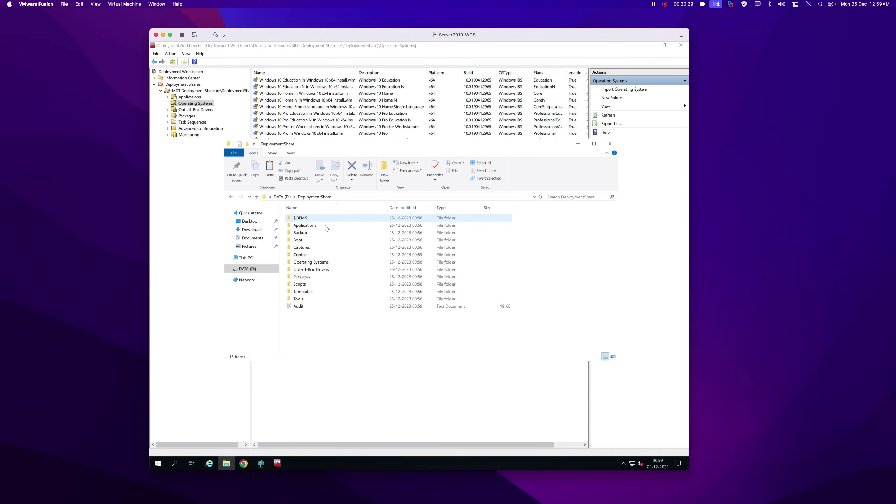
pyautogui.doubleClick(349, 284)
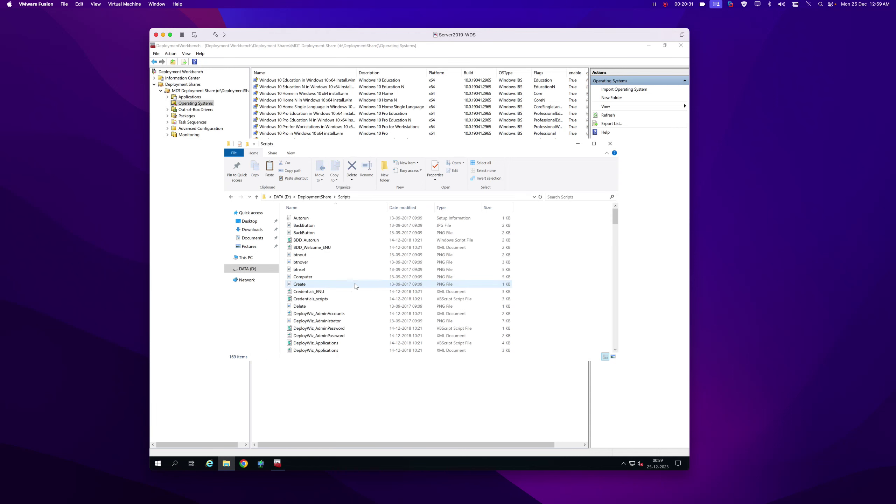
pyautogui.click(269, 169)
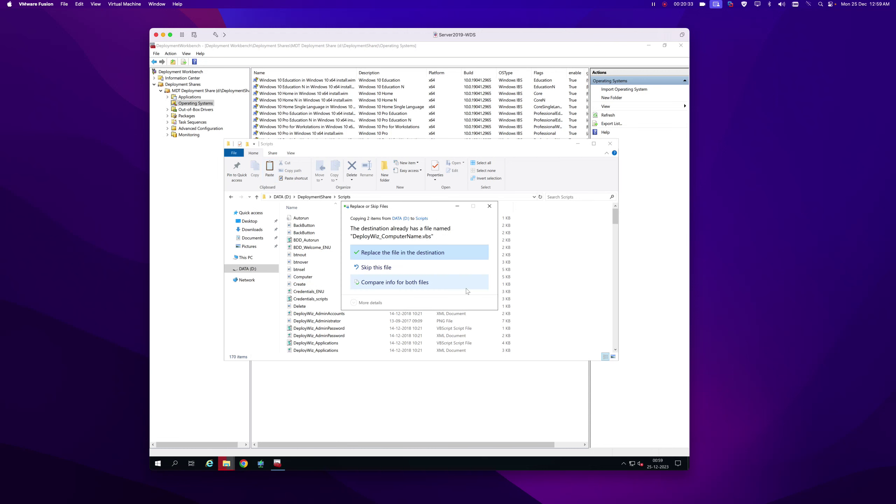
pyautogui.click(387, 253)
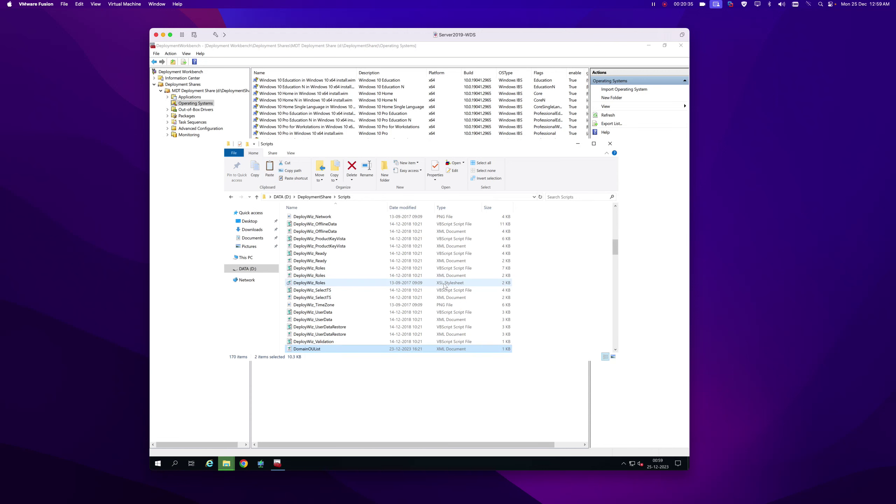
pyautogui.click(577, 143)
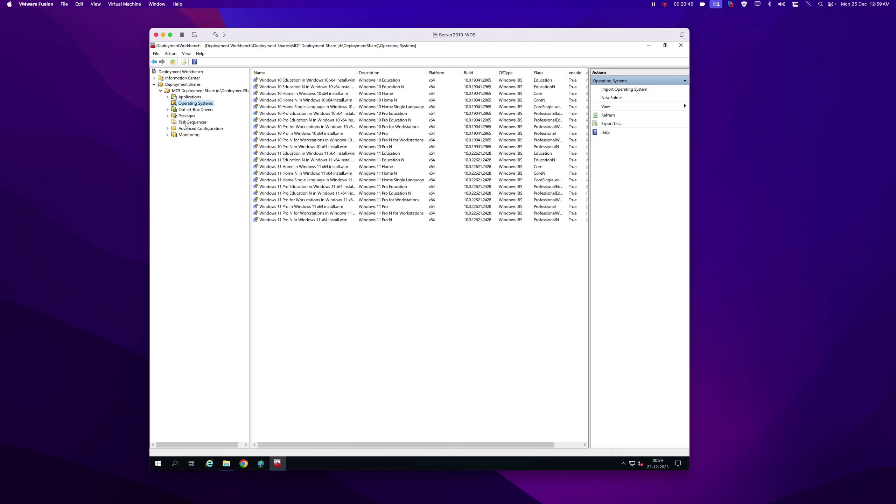
pyautogui.click(186, 123)
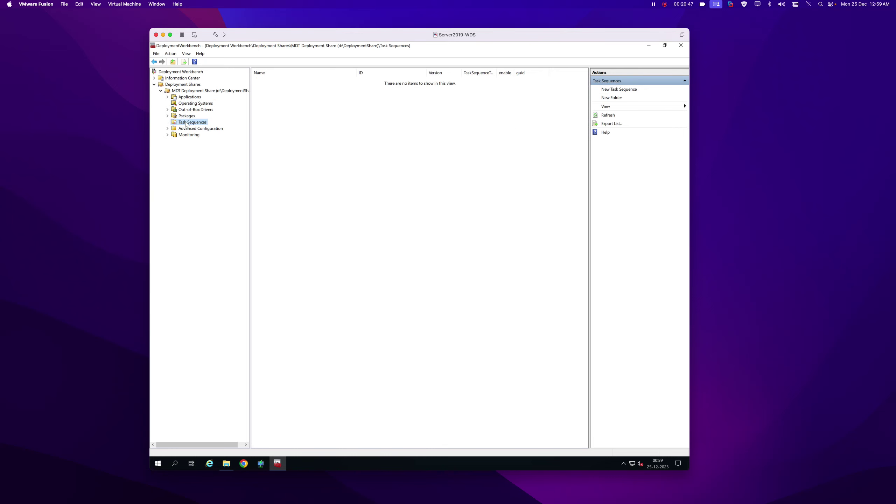
# Start a new task sequence WIN10-PRO named 'Windows 10 Proffessional x64', with the name as comment.
pyautogui.rightClick(185, 123)
pyautogui.click(203, 126)
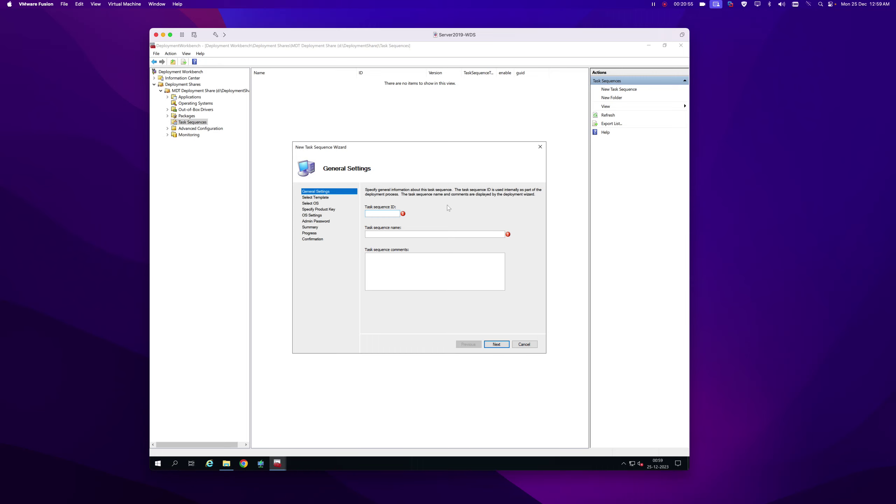
pyautogui.write('WIN10-PRO')
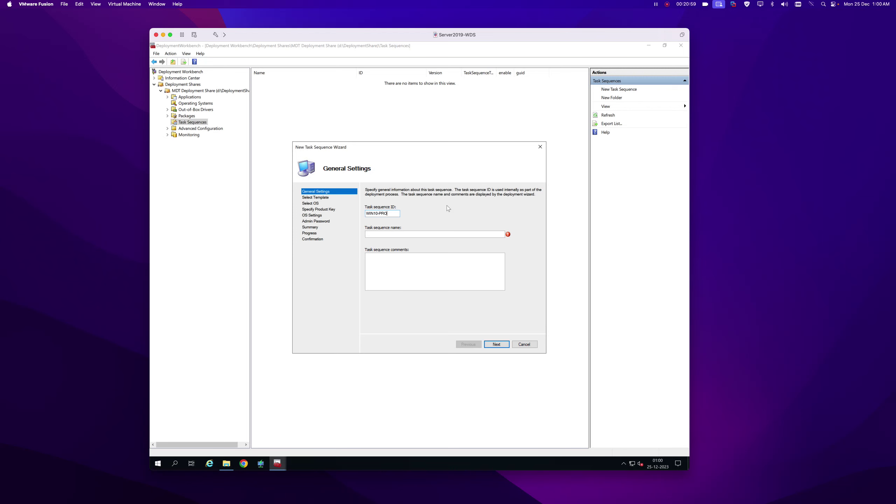
pyautogui.click(397, 233)
pyautogui.write('Windows 10 Proffessional x64')
pyautogui.hotkey('ctrl', 'a')
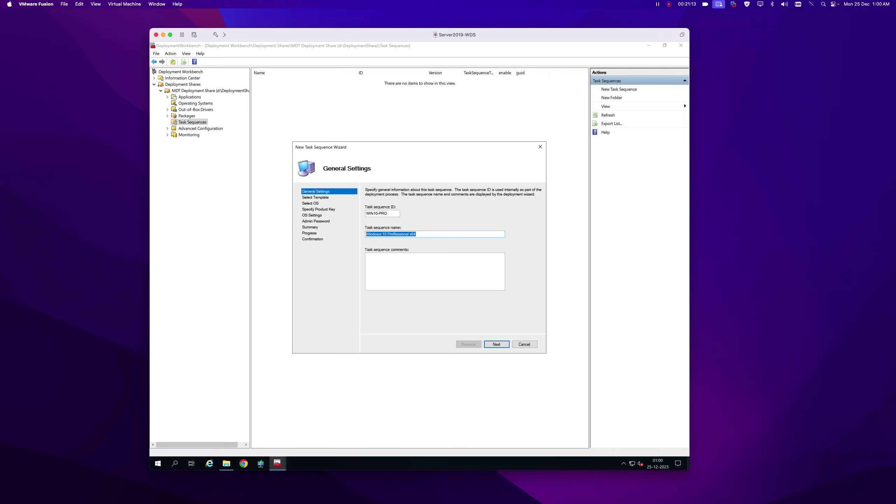
pyautogui.press('Tab')
pyautogui.hotkey('ctrl', 'v')
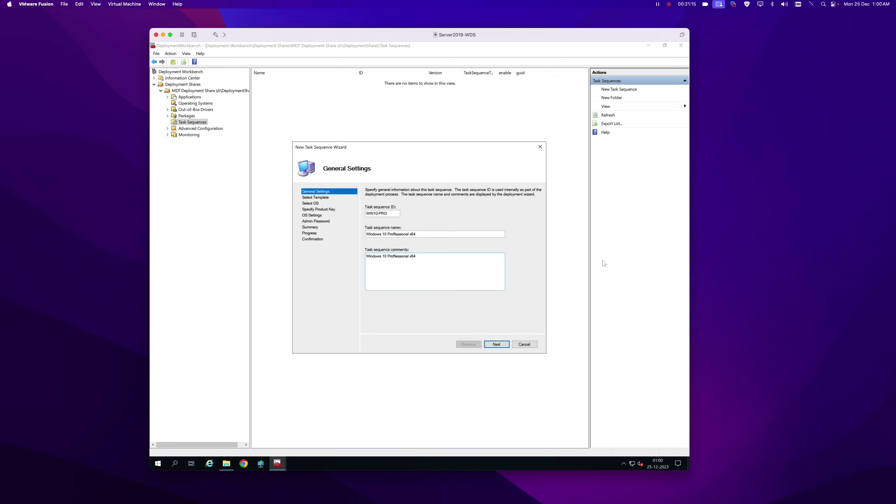
# Use the Standard Client template with the Windows 10 Pro image and no product key.
pyautogui.click(496, 344)
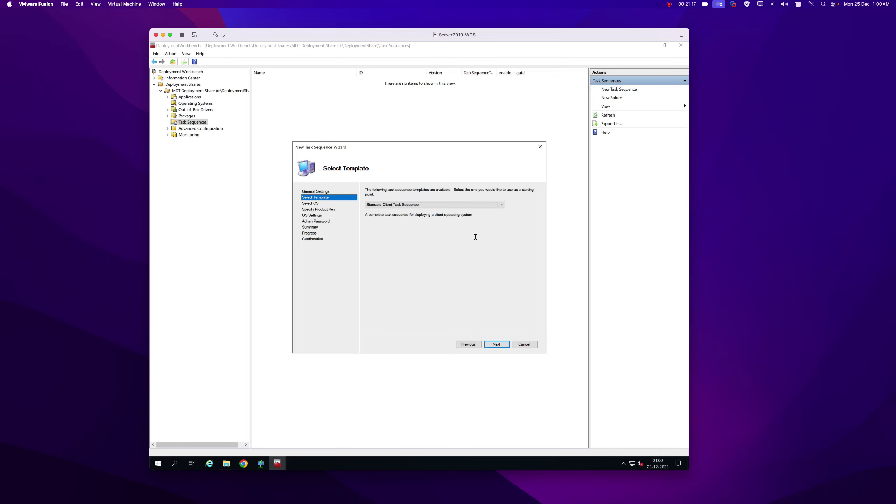
pyautogui.click(496, 344)
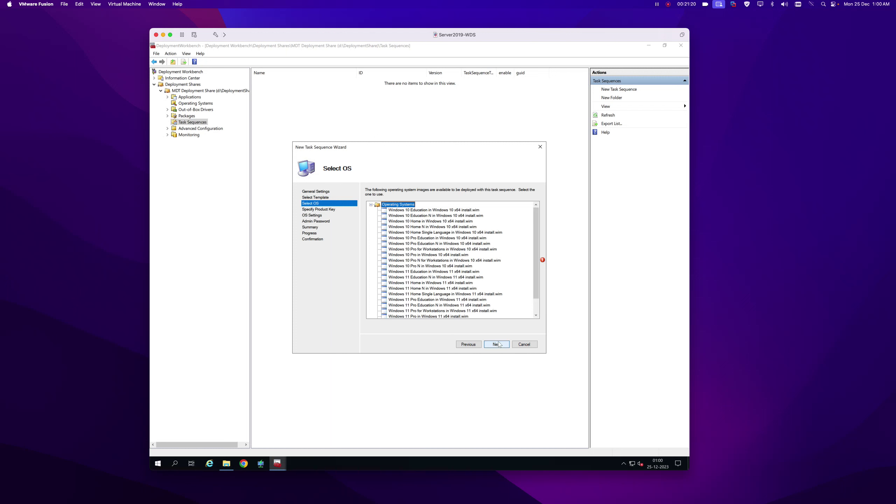
pyautogui.click(425, 256)
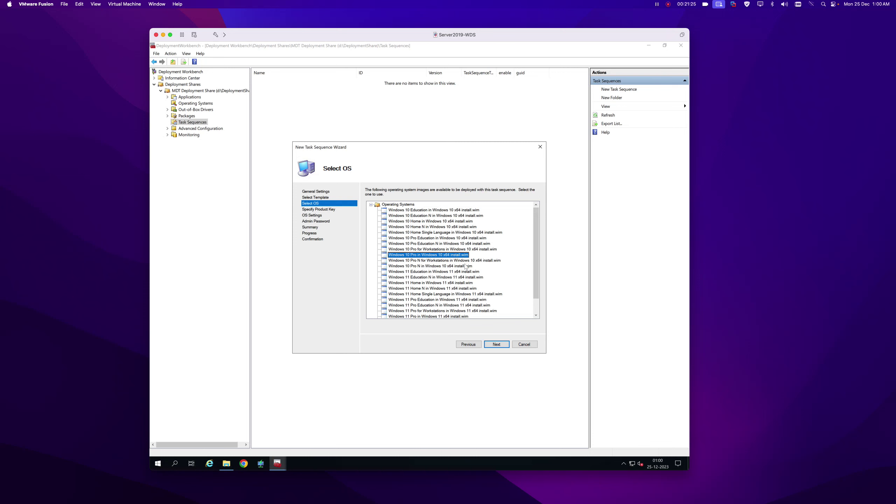
pyautogui.click(497, 345)
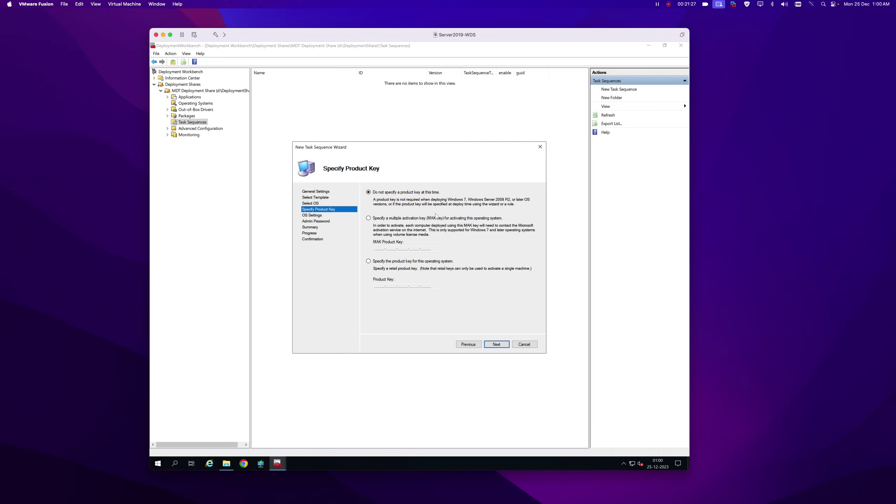
pyautogui.click(497, 345)
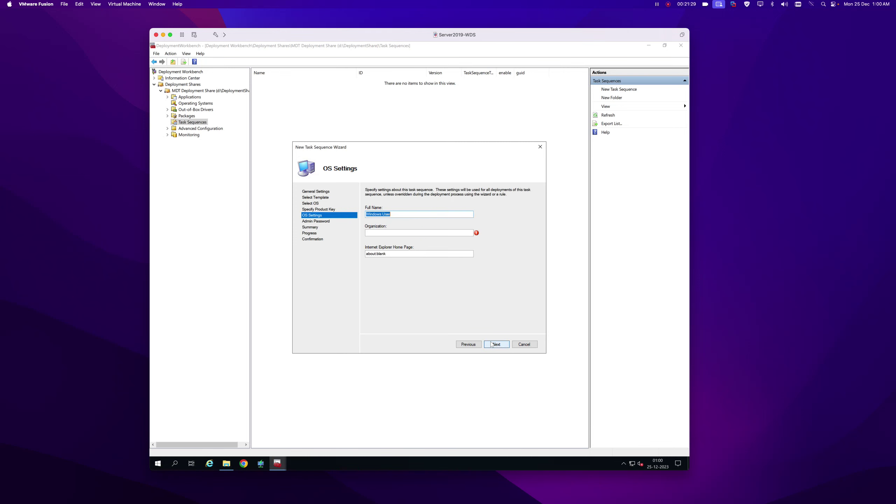
# Set organization Microsoft, no administrator password, and create the task sequence.
pyautogui.click(379, 233)
pyautogui.write('Microsoft')
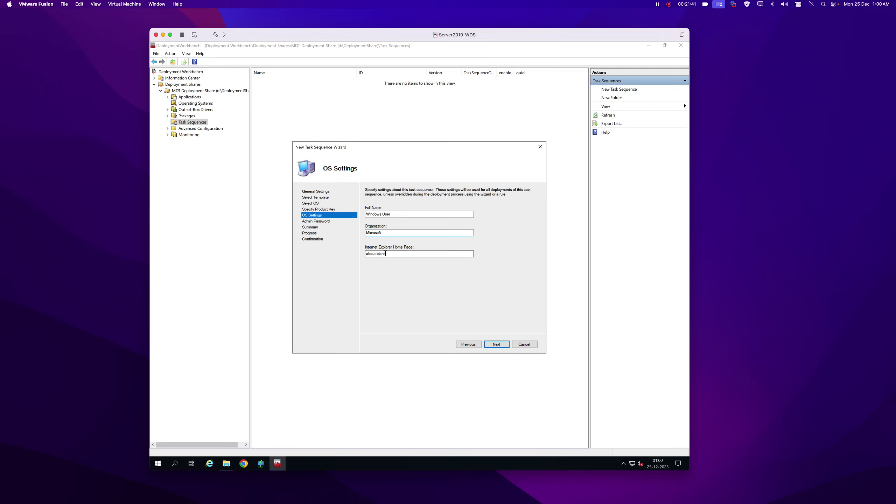
pyautogui.click(496, 344)
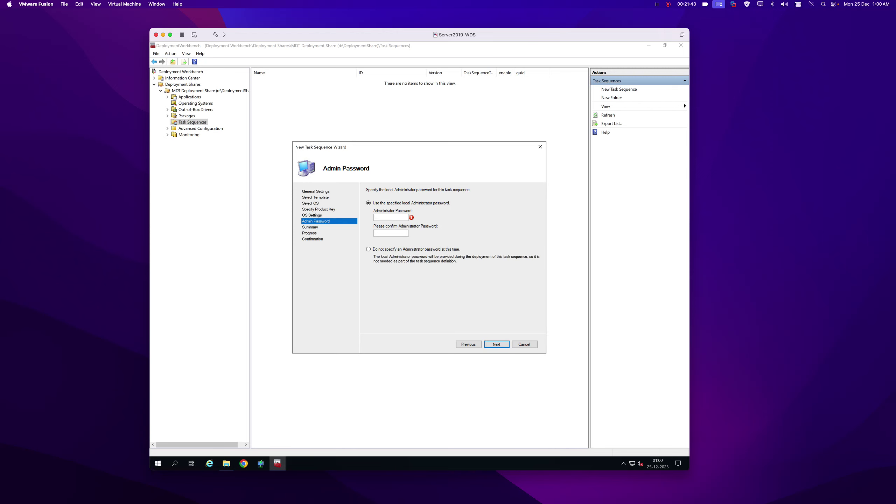
pyautogui.click(368, 249)
pyautogui.click(495, 344)
pyautogui.click(497, 344)
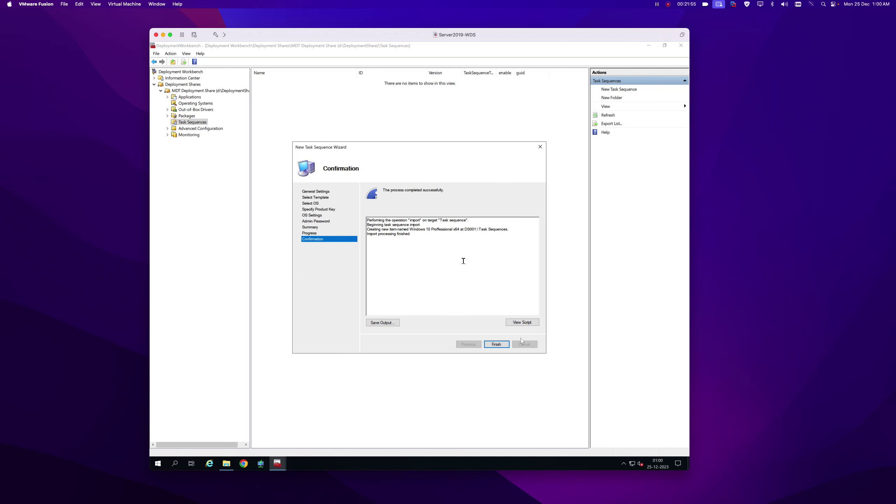
pyautogui.click(497, 344)
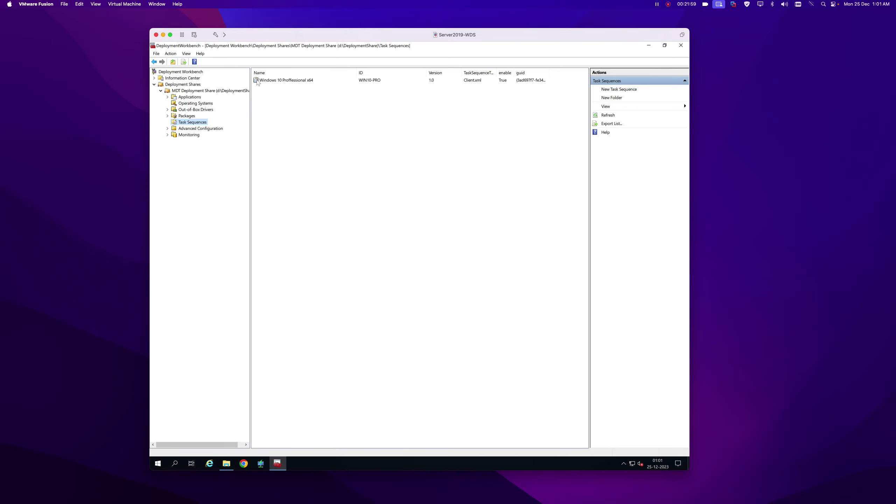
# Start a new task sequence WIN11-PRO named 'Windows 11 Proffessional x64', with the name as comment.
pyautogui.rightClick(193, 123)
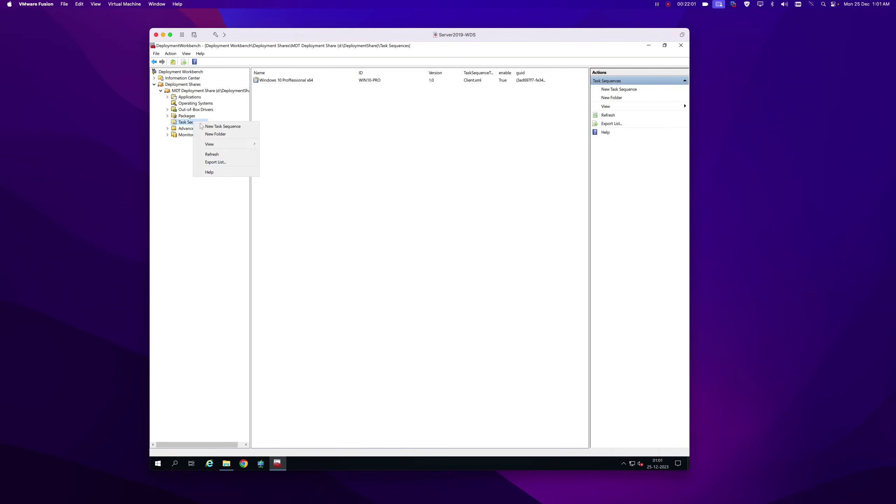
pyautogui.click(214, 127)
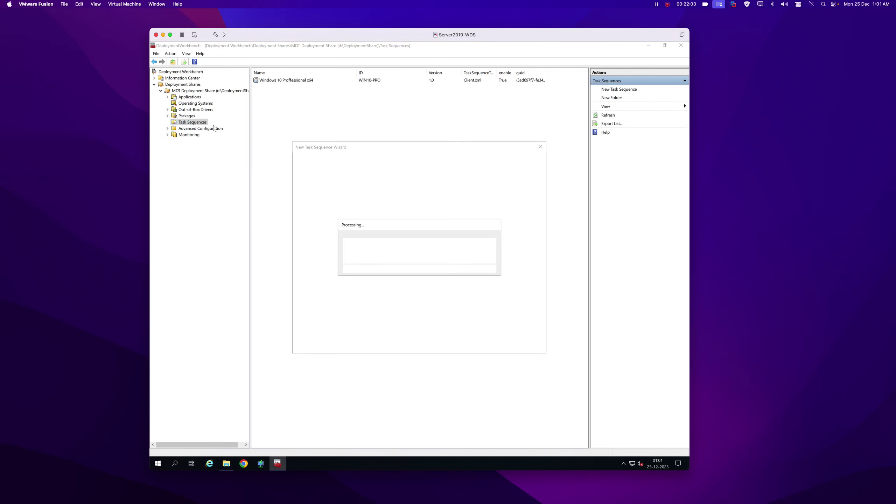
pyautogui.write('W')
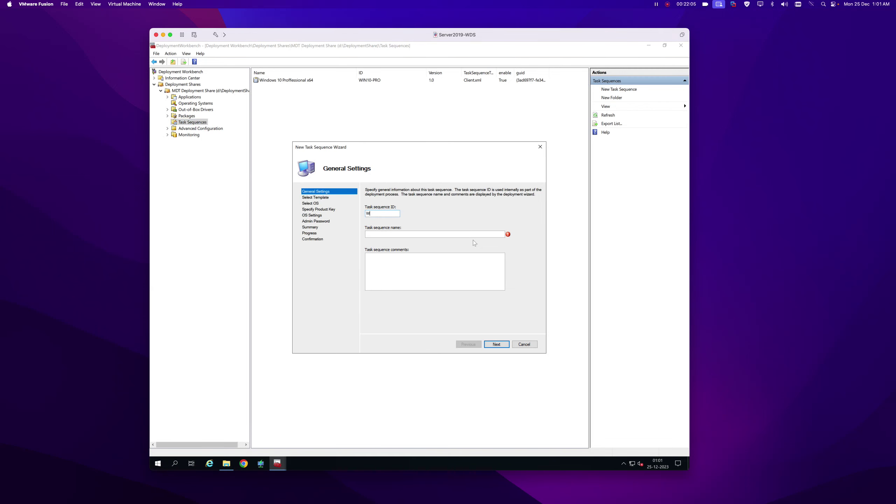
pyautogui.write('in11')
pyautogui.write('i')
pyautogui.write('N11-')
pyautogui.write('Windows 10 Proffessional x64')
pyautogui.press('Left')
pyautogui.press('Left')
pyautogui.press('Left')
pyautogui.press('Left')
pyautogui.press('Left')
pyautogui.press('Left')
pyautogui.press('Left')
pyautogui.press('Left')
pyautogui.press('Delete')
pyautogui.write('1')
pyautogui.hotkey('ctrl', 'a')
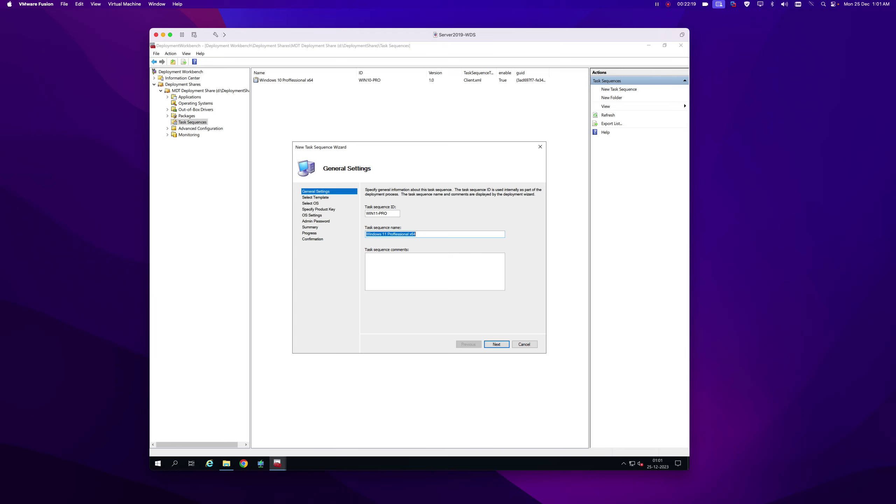
pyautogui.hotkey('ctrl', 'c')
pyautogui.press('Tab')
pyautogui.hotkey('ctrl', 'v')
# Use the Standard Client template with the Windows 11 Pro image and no product key.
pyautogui.click(494, 345)
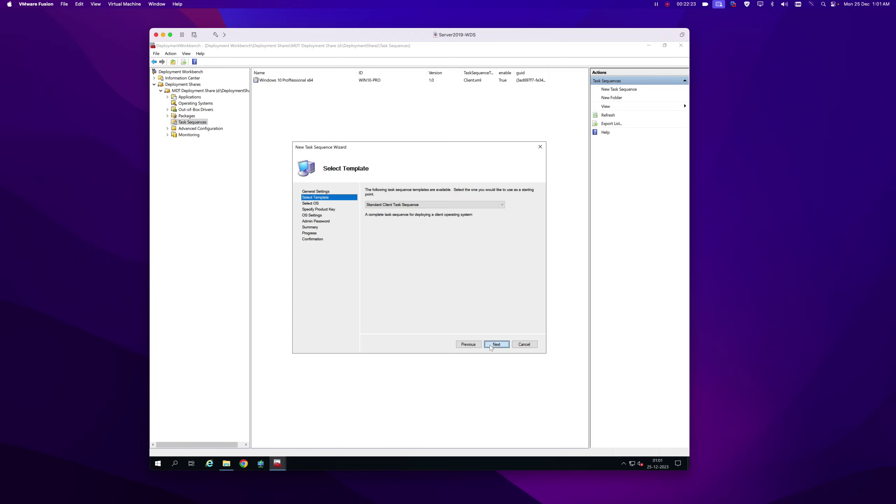
pyautogui.click(493, 345)
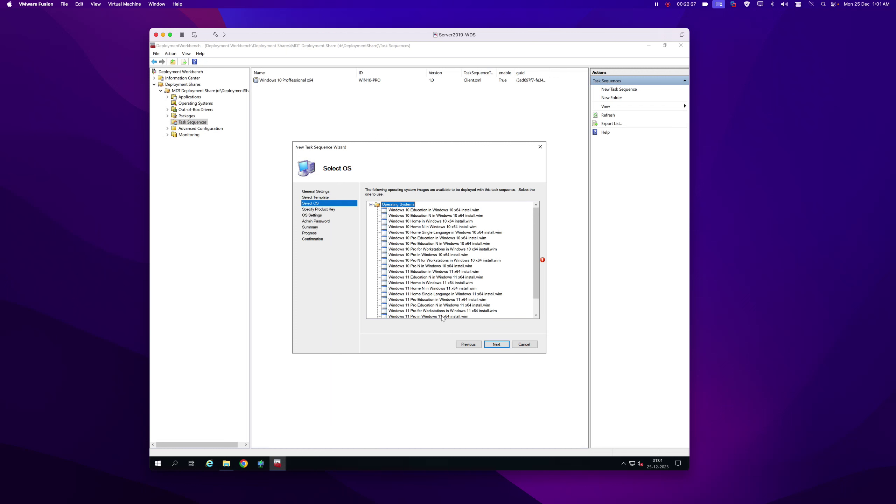
pyautogui.click(442, 316)
pyautogui.scroll(-3, 447, 311)
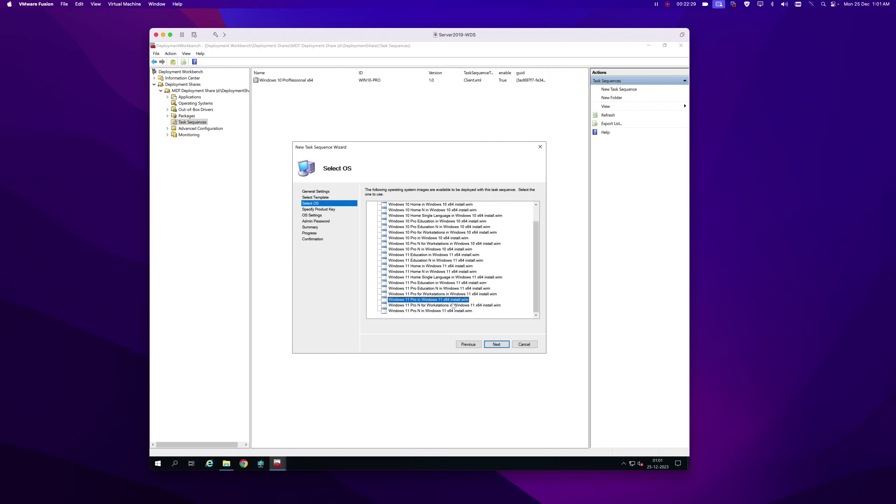
pyautogui.click(495, 344)
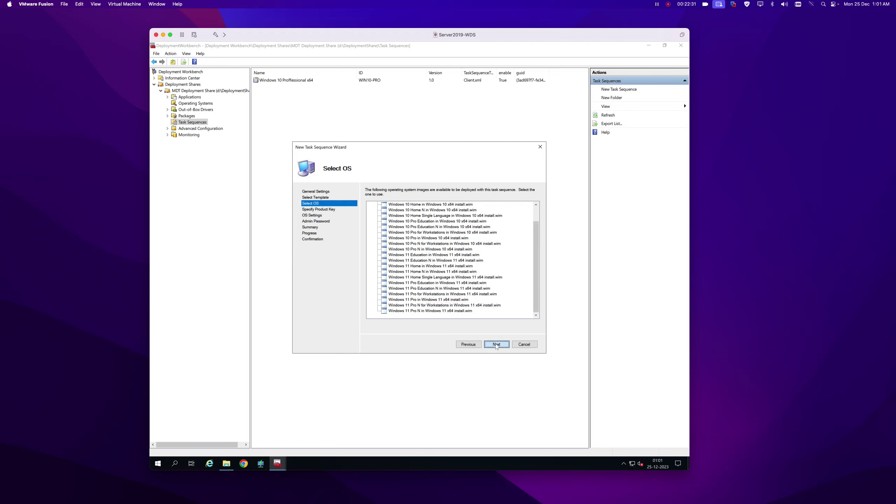
pyautogui.click(499, 346)
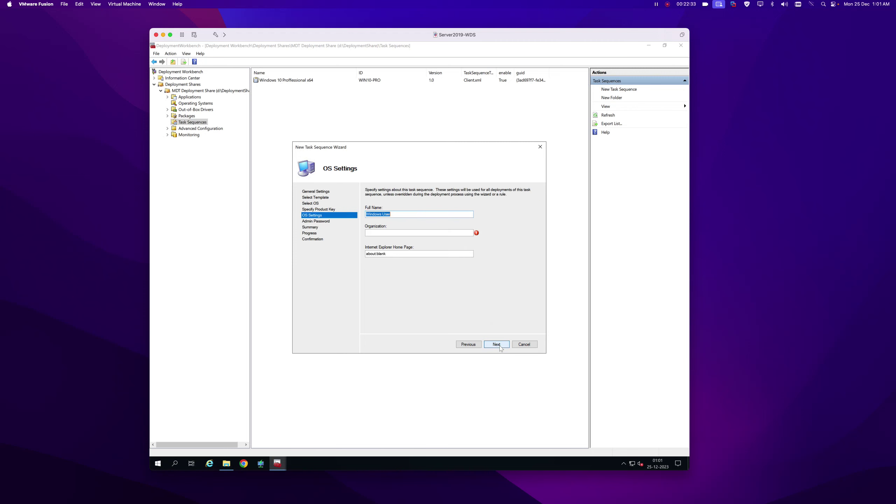
# Set organization Microsoft, no administrator password, and create the task sequence.
pyautogui.click(407, 233)
pyautogui.write('Microsoft')
pyautogui.click(496, 344)
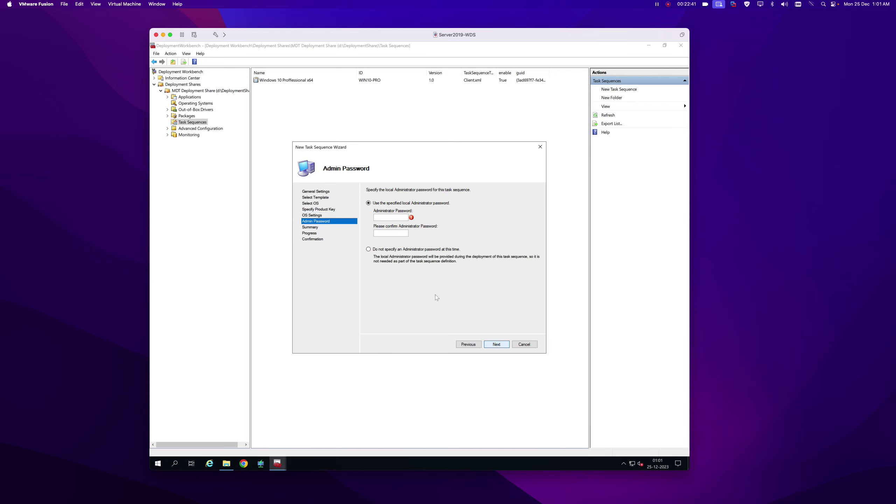
pyautogui.click(368, 249)
pyautogui.click(497, 345)
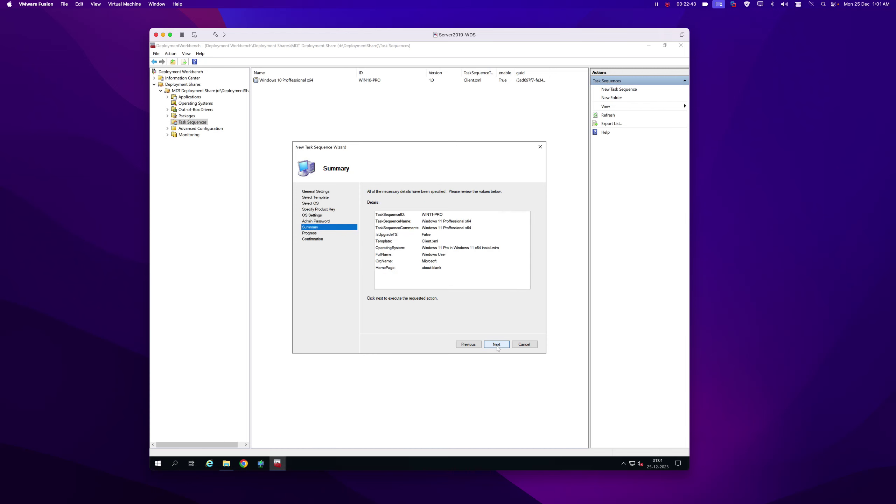
pyautogui.click(496, 344)
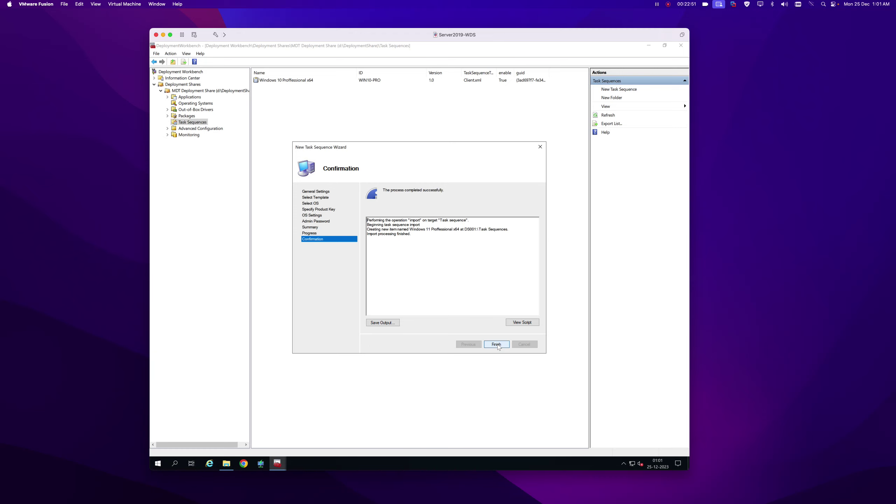
pyautogui.click(497, 344)
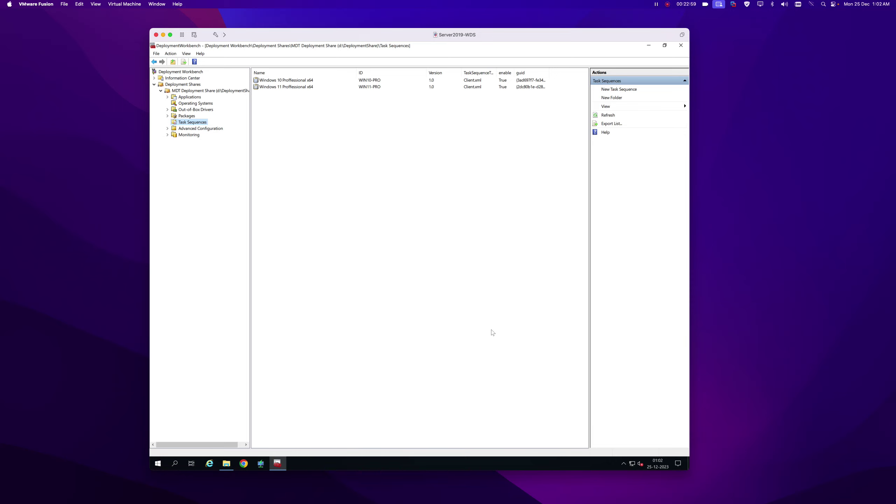
pyautogui.press('super+r')
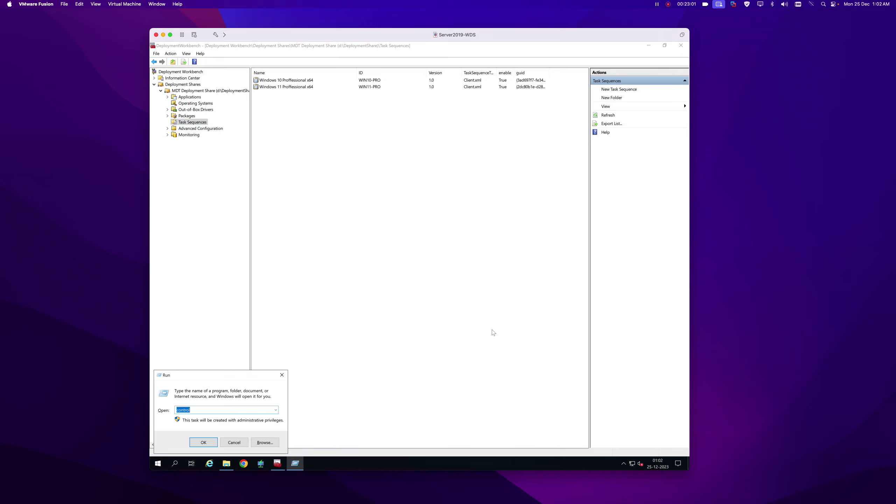
pyautogui.write('ncpa.cpl')
pyautogui.press('Return')
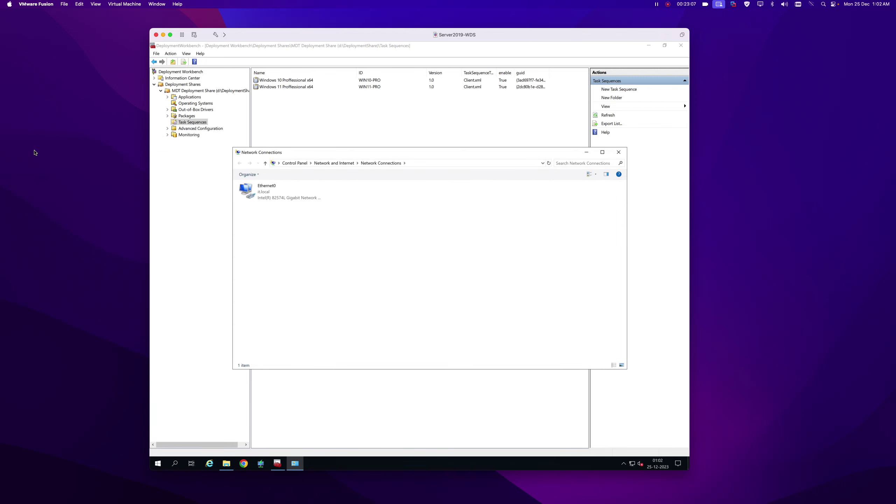
pyautogui.rightClick(250, 192)
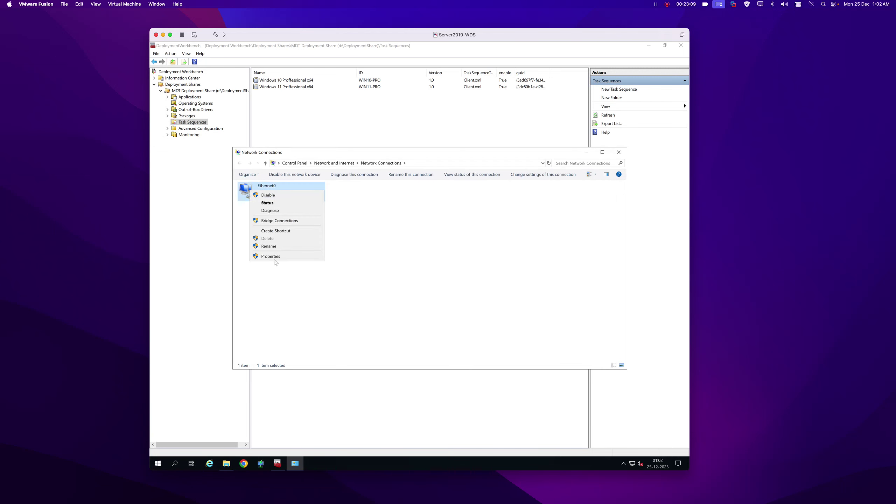
pyautogui.click(274, 263)
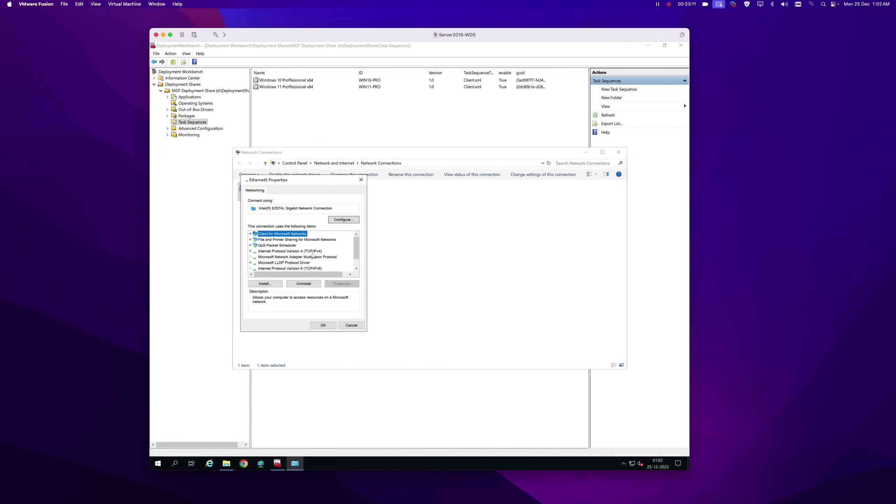
pyautogui.doubleClick(311, 251)
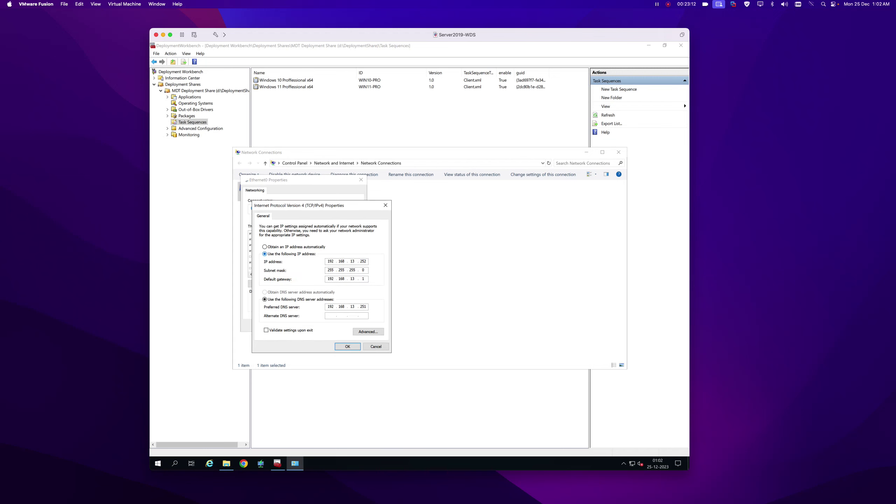
pyautogui.click(368, 332)
pyautogui.click(303, 222)
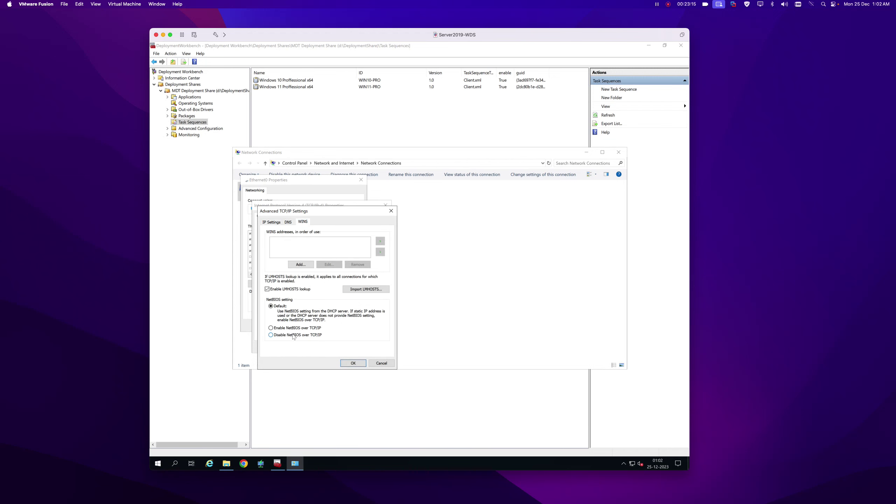
pyautogui.click(353, 363)
pyautogui.click(352, 346)
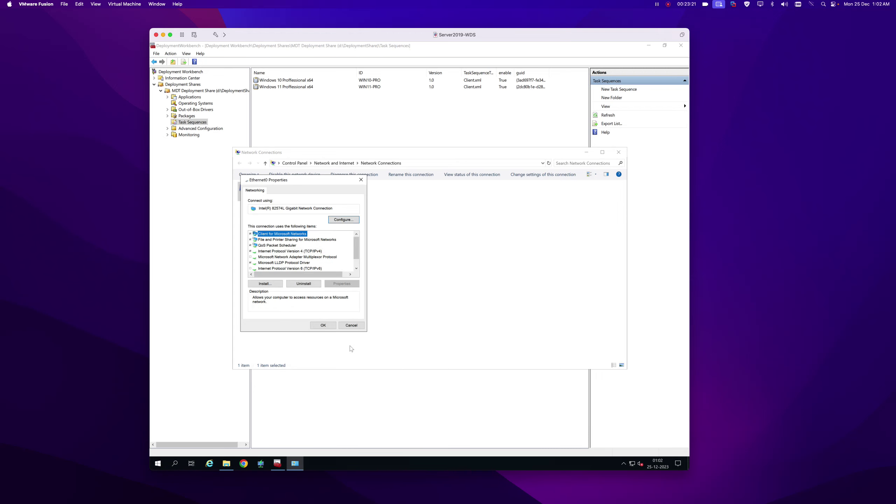
pyautogui.click(331, 328)
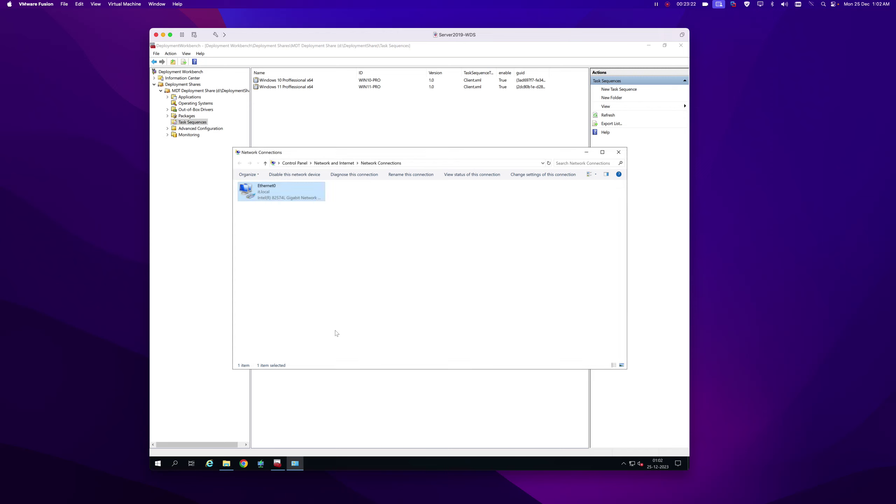
pyautogui.click(620, 152)
# Clear x86 support in the deployment share properties, leaving x64, and view the Rules tab.
pyautogui.rightClick(193, 90)
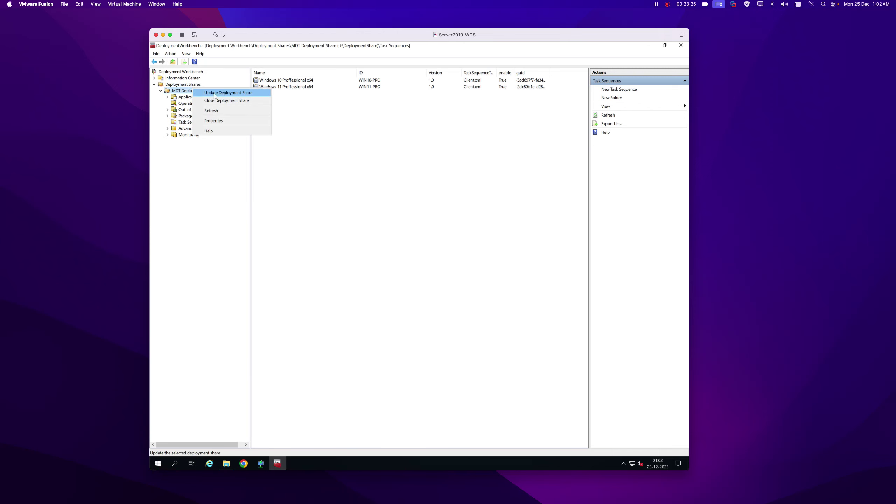
pyautogui.click(226, 121)
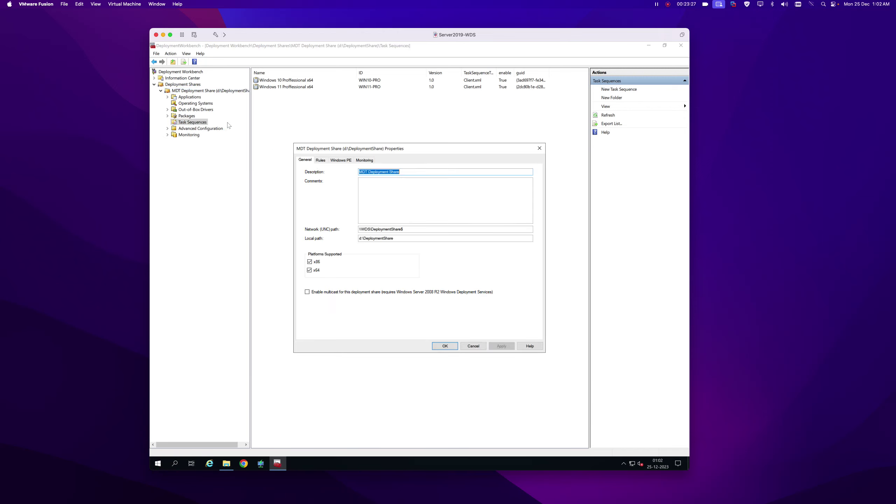
pyautogui.click(310, 262)
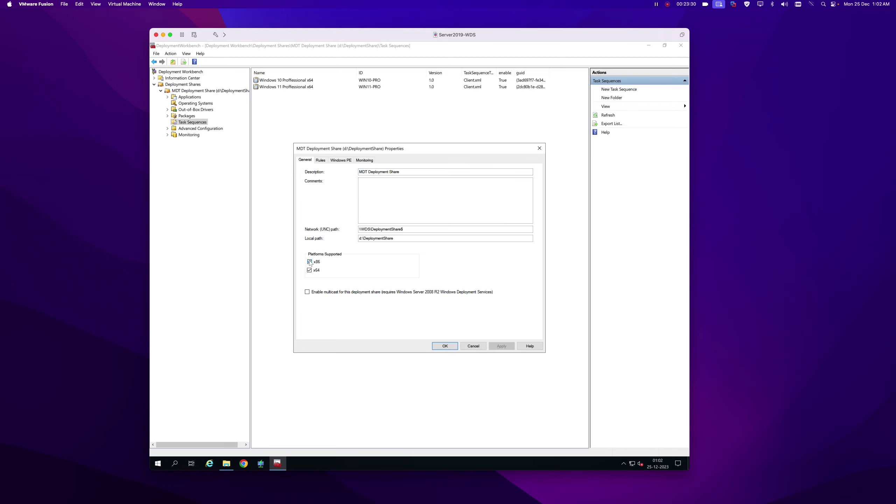
pyautogui.click(322, 161)
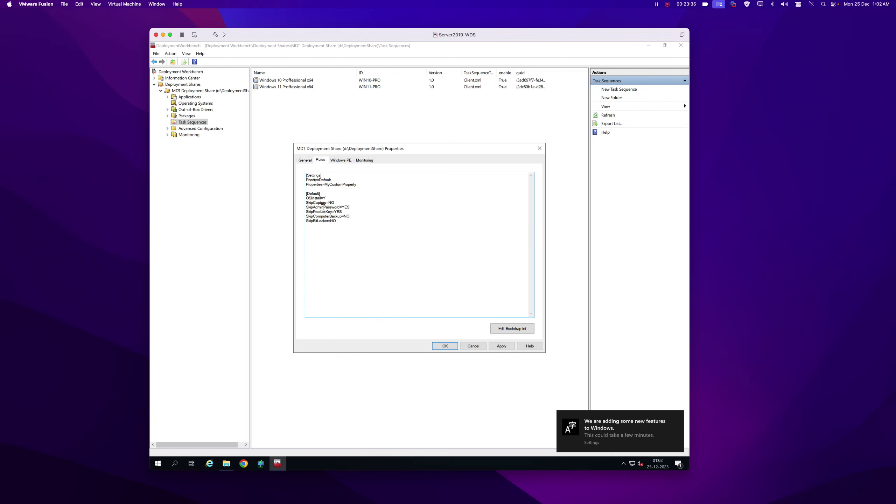
pyautogui.click(226, 463)
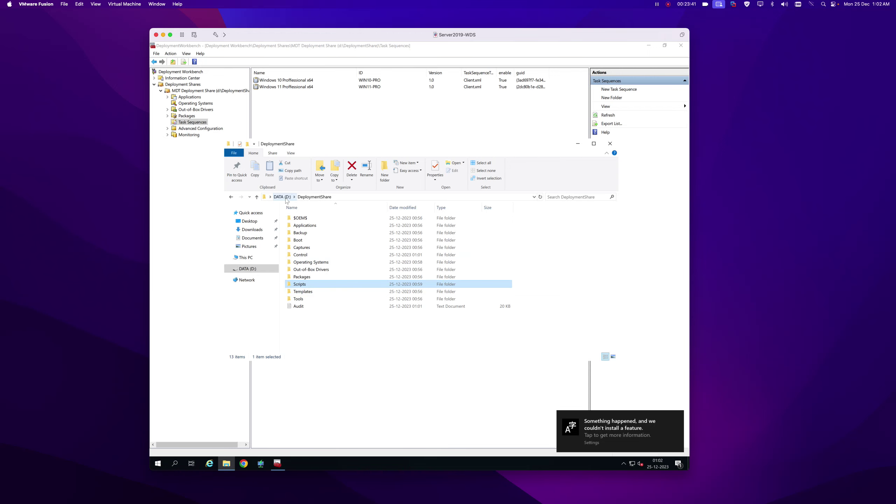
# Open MDT-Settings from DATA (D:) in Notepad and select the DeployRoot path \\WDS\DeploymentShare$.
pyautogui.click(286, 199)
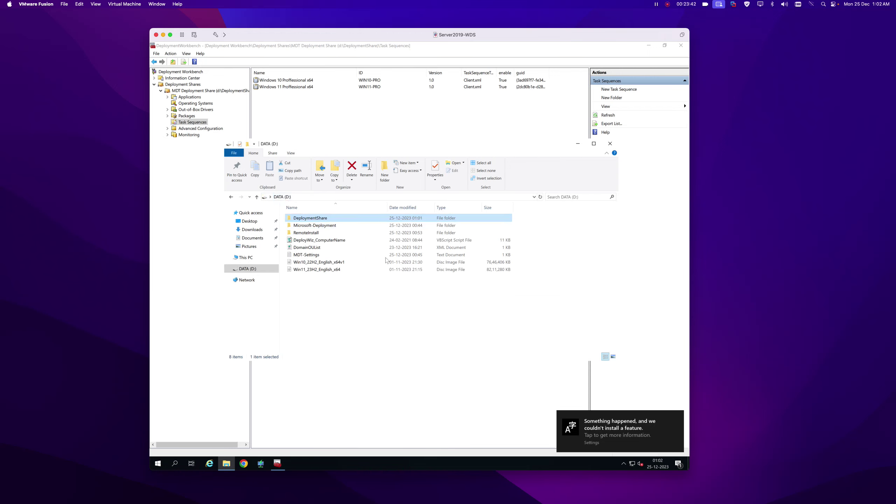
pyautogui.doubleClick(303, 255)
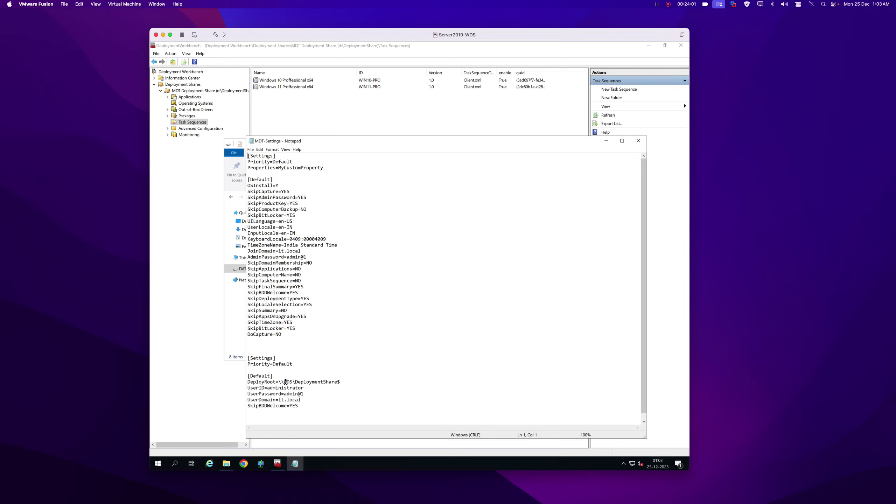
pyautogui.moveTo(278, 382); pyautogui.dragTo(346, 383)
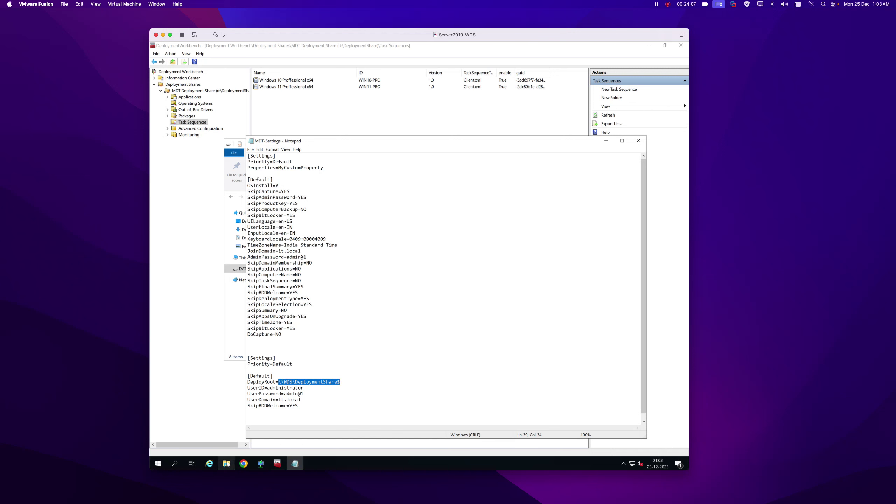
pyautogui.click(225, 463)
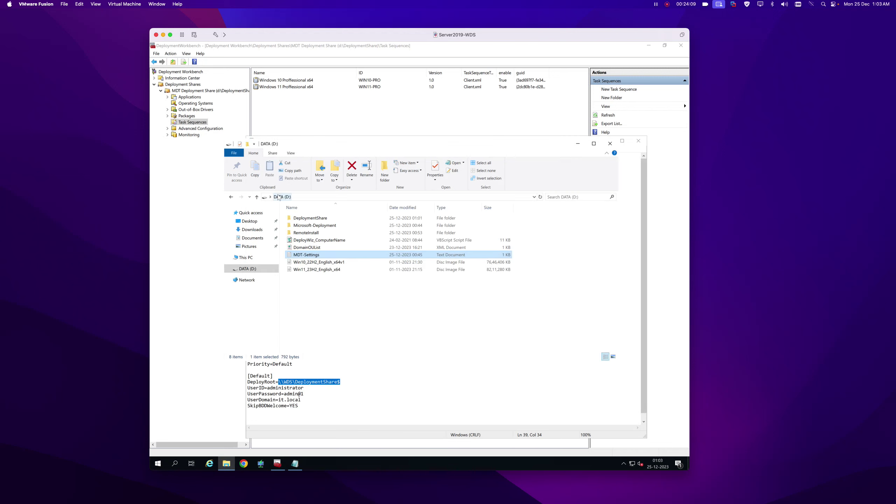
# Open the DeploymentShare folder's sharing settings and search the domain for accounts.
pyautogui.rightClick(309, 218)
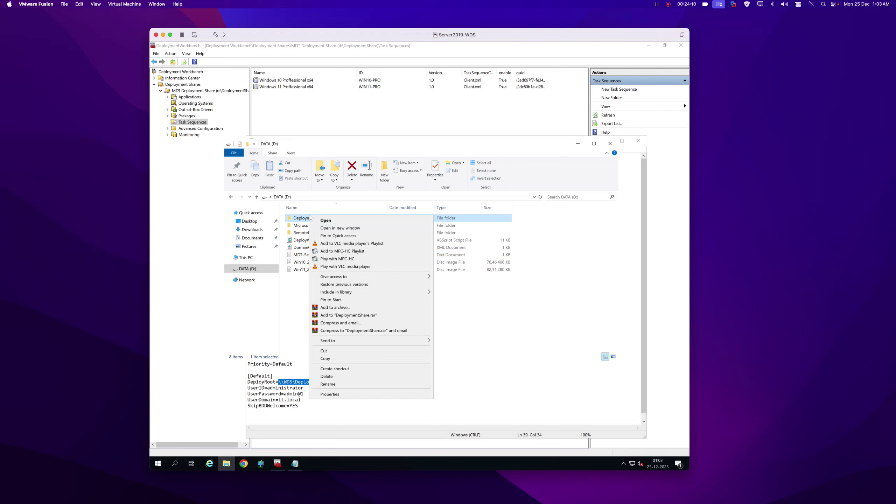
pyautogui.click(343, 394)
pyautogui.click(342, 231)
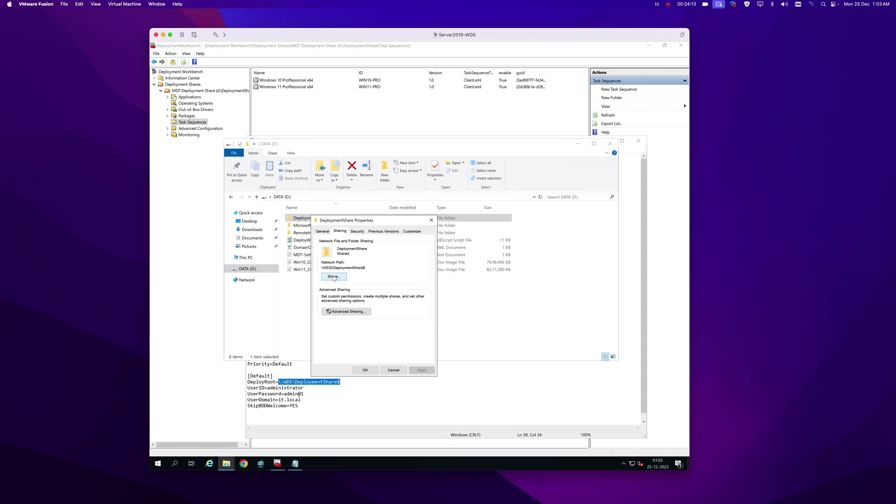
pyautogui.click(339, 278)
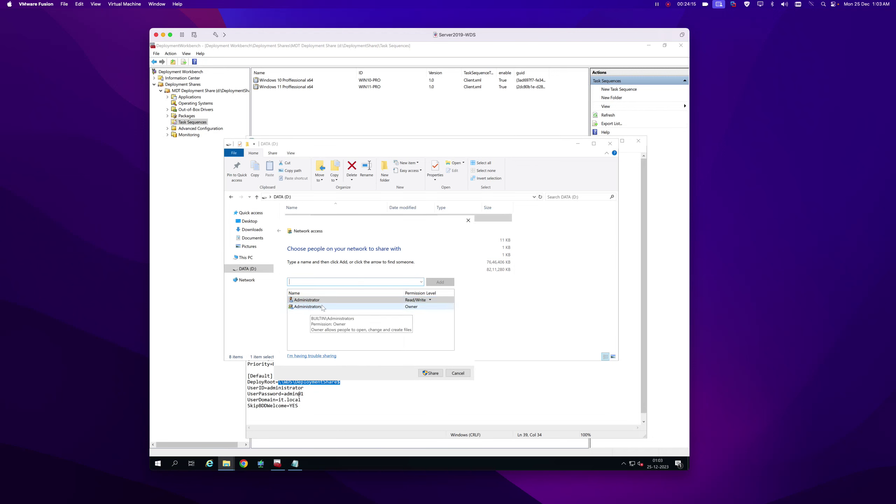
pyautogui.click(421, 283)
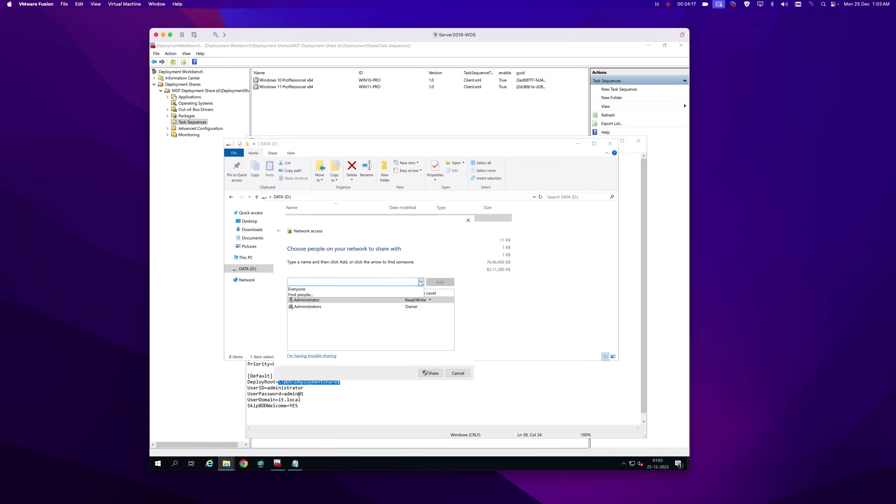
pyautogui.click(303, 294)
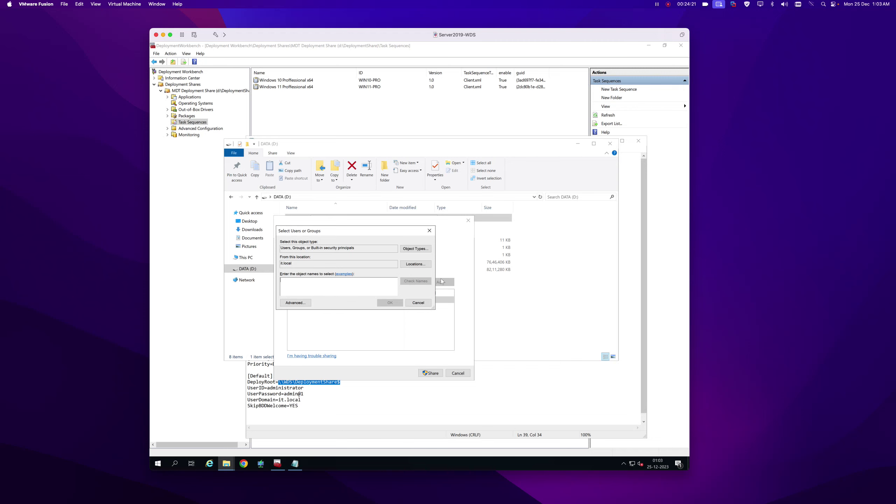
pyautogui.click(297, 304)
pyautogui.click(440, 305)
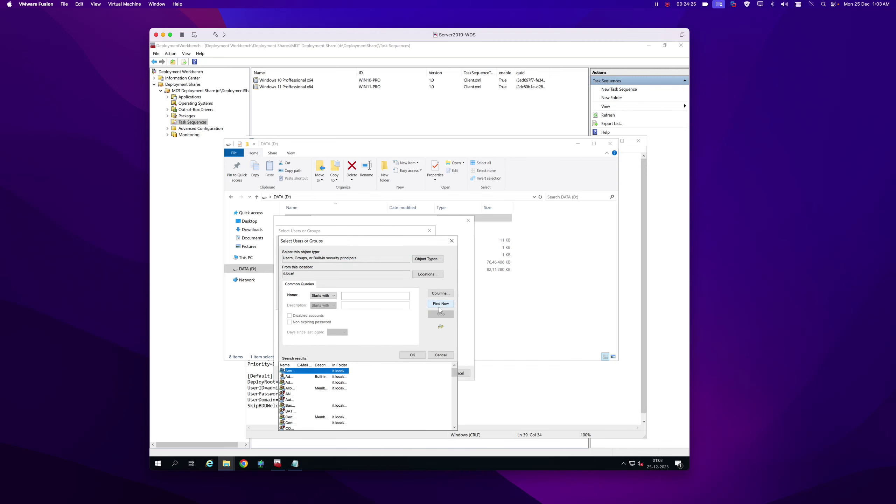
pyautogui.moveTo(368, 241); pyautogui.dragTo(390, 168)
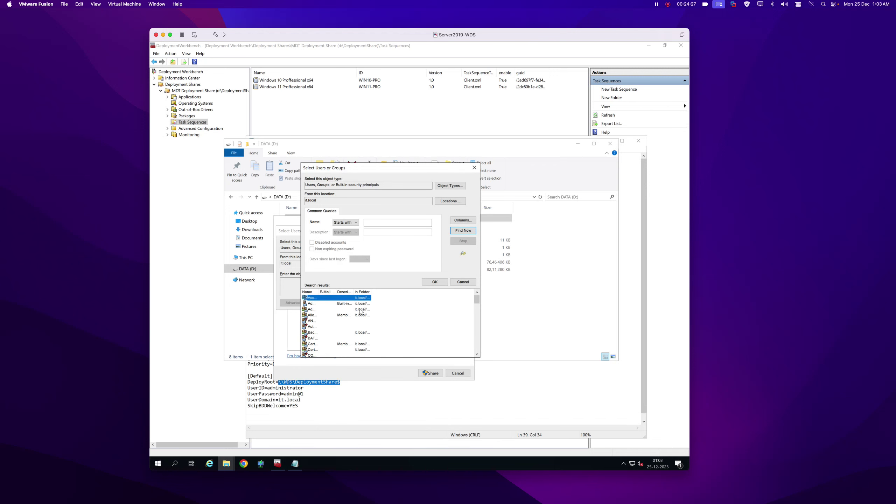
pyautogui.moveTo(371, 292); pyautogui.dragTo(389, 300)
# Grant Administrator Read/Write access and share the folder as \\WDS\DeploymentShare$.
pyautogui.click(326, 304)
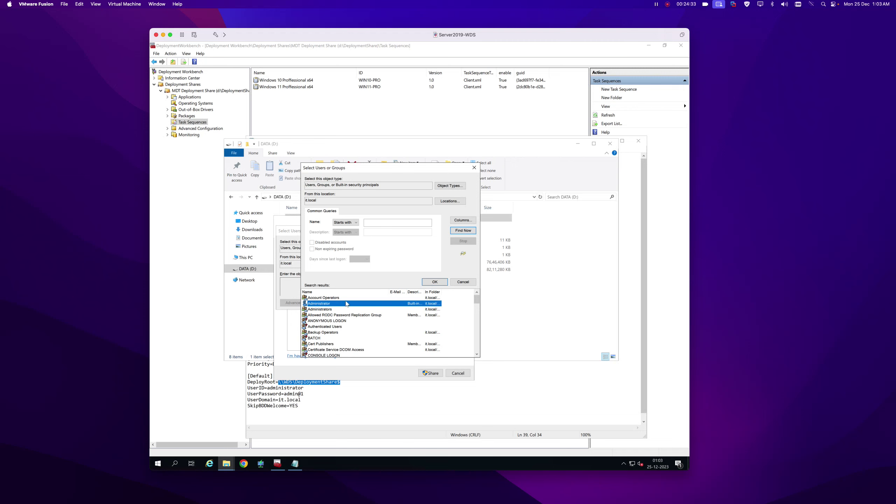
pyautogui.click(436, 282)
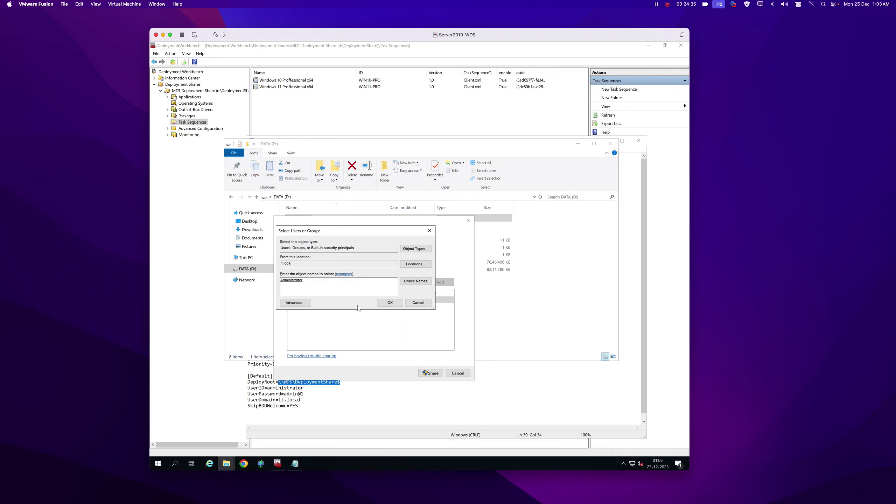
pyautogui.click(390, 303)
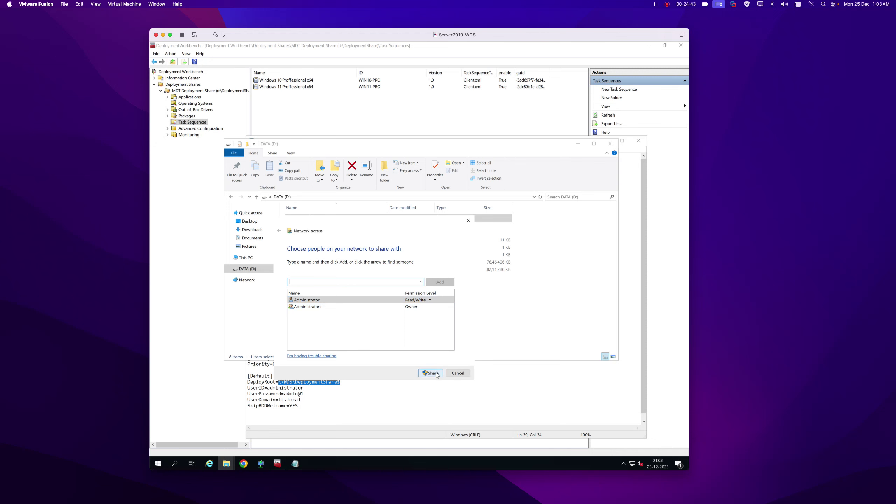
pyautogui.click(456, 374)
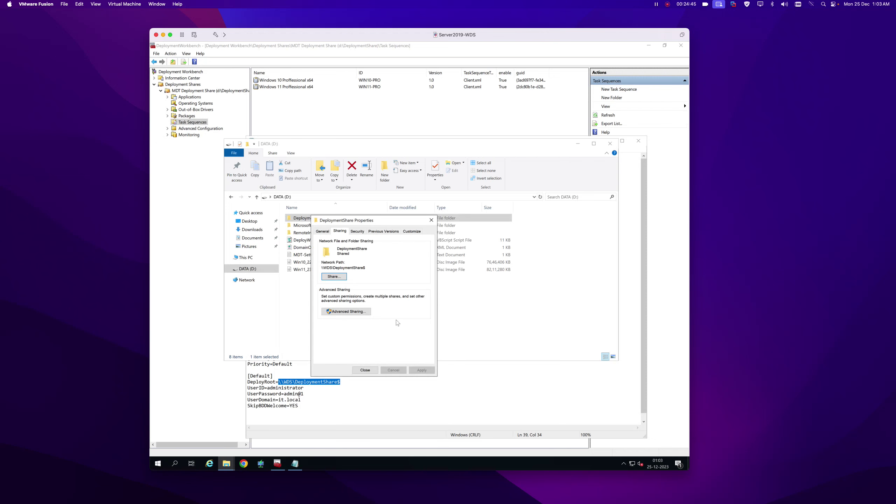
pyautogui.click(365, 371)
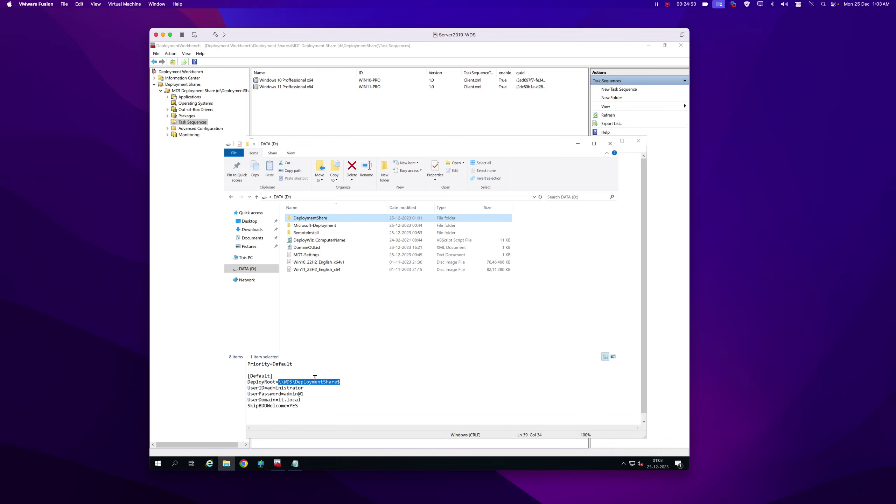
# Copy the whole [Default] settings block from the MDT-Settings file.
pyautogui.click(300, 401)
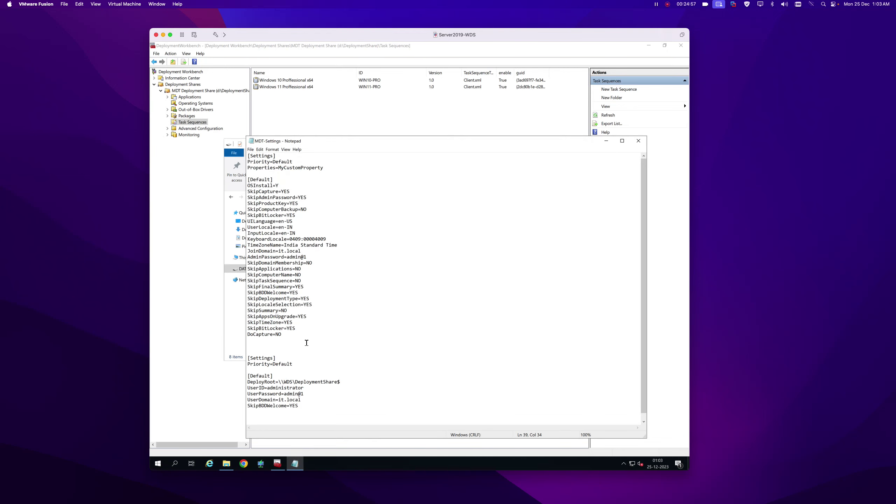
pyautogui.moveTo(282, 334); pyautogui.dragTo(247, 186)
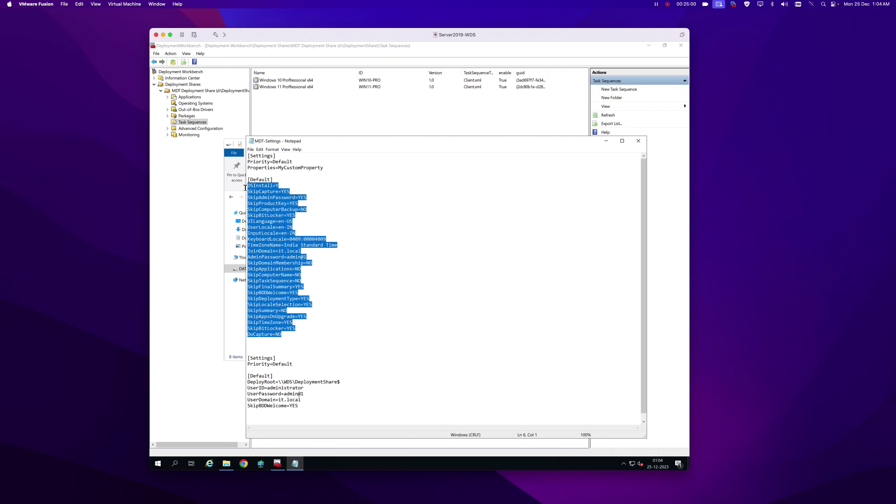
pyautogui.rightClick(285, 221)
pyautogui.click(299, 239)
# Replace the deployment share's Rules with the copied block, then open Bootstrap.ini for editing.
pyautogui.click(278, 463)
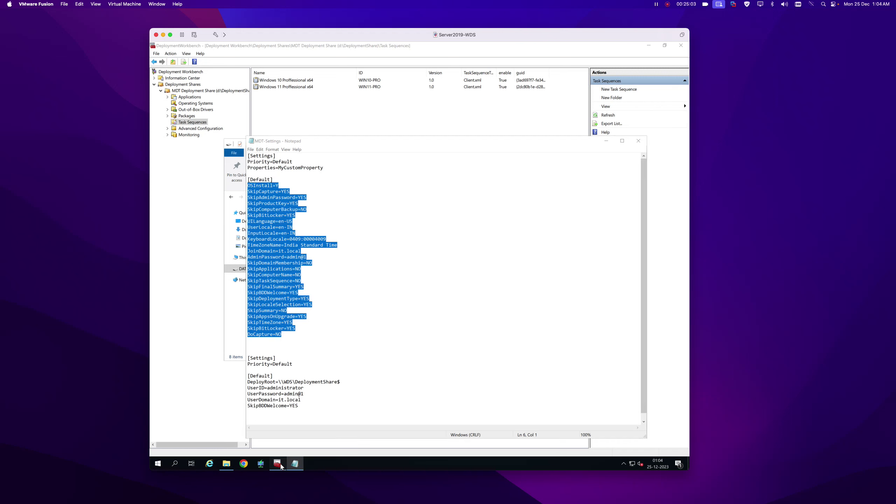
pyautogui.rightClick(208, 91)
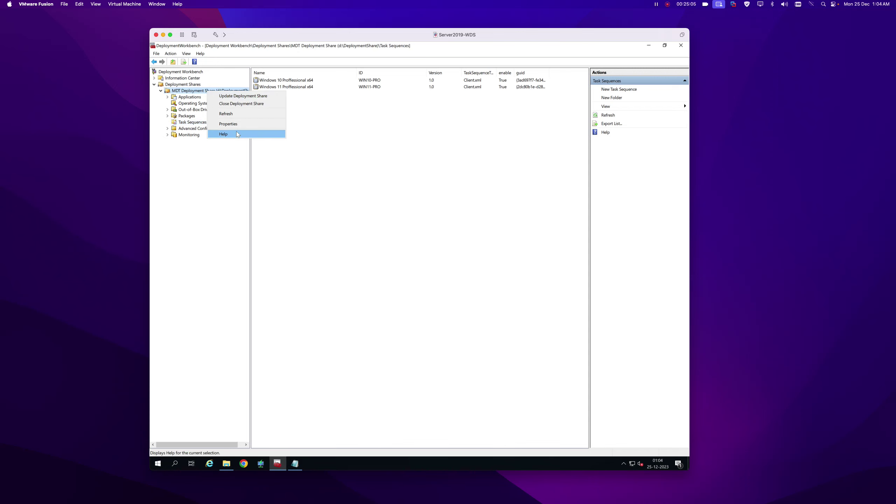
pyautogui.click(232, 124)
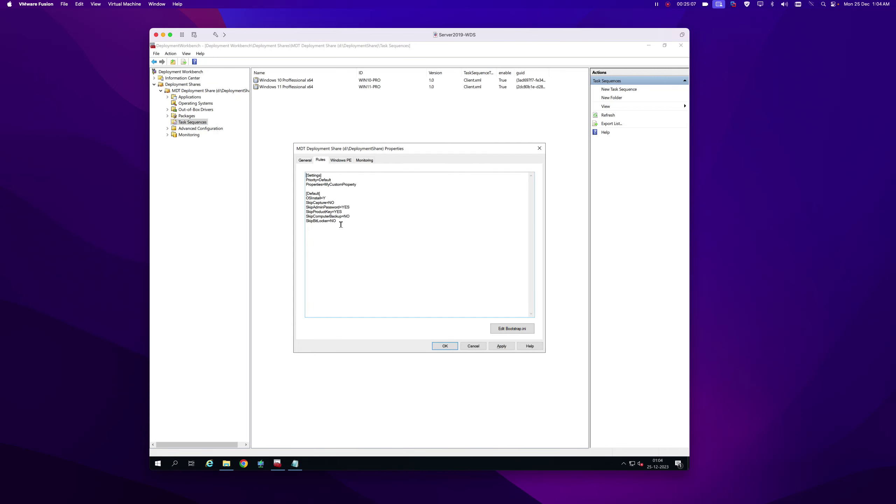
pyautogui.moveTo(341, 225); pyautogui.dragTo(298, 198)
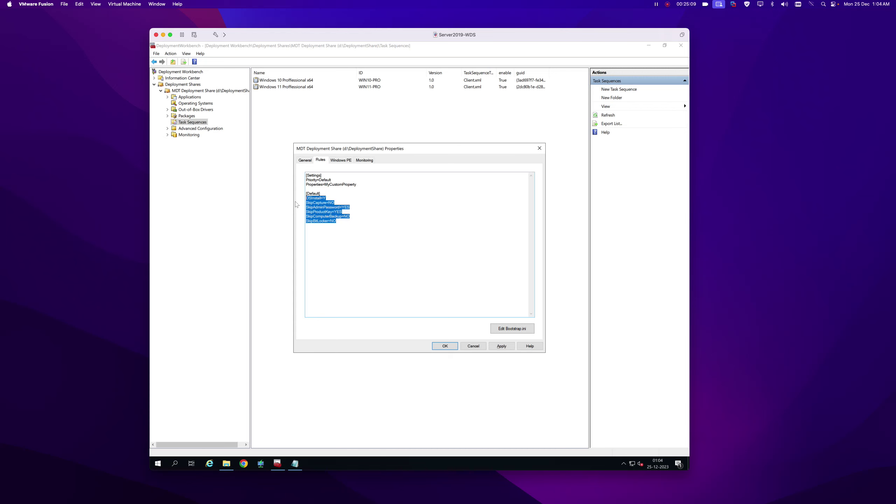
pyautogui.hotkey('ctrl', 'v')
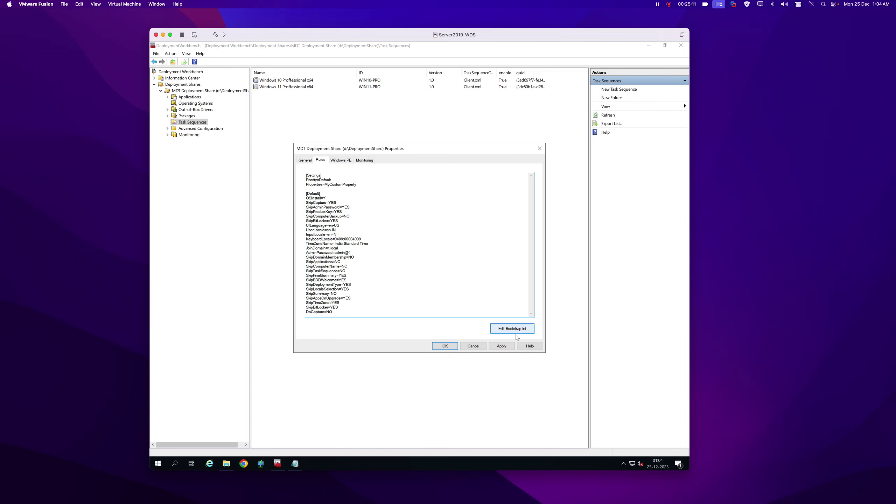
pyautogui.click(506, 329)
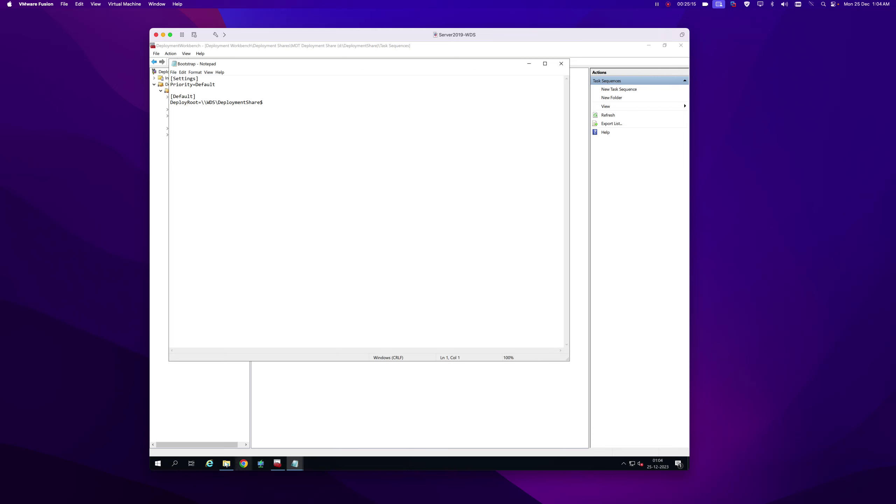
# Copy the last four settings lines from the MDT-Settings file.
pyautogui.click(294, 463)
pyautogui.click(317, 432)
pyautogui.click(295, 463)
pyautogui.click(238, 435)
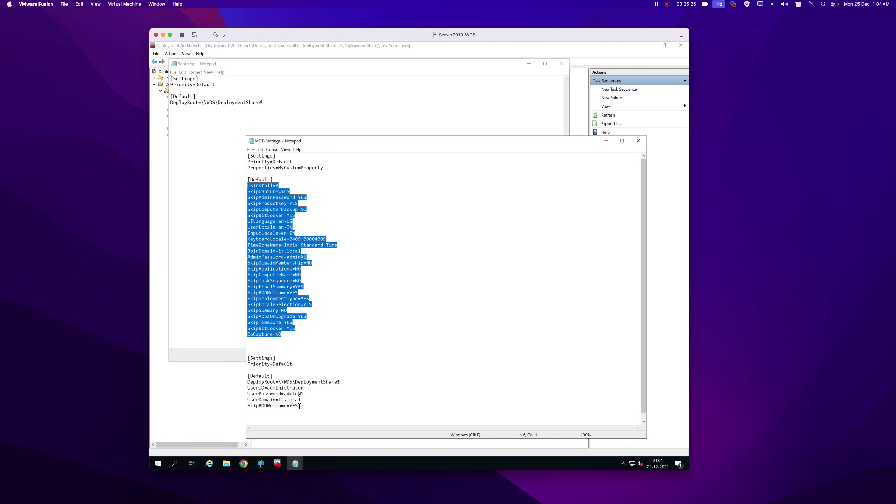
pyautogui.moveTo(300, 406); pyautogui.dragTo(243, 390)
pyautogui.rightClick(247, 395)
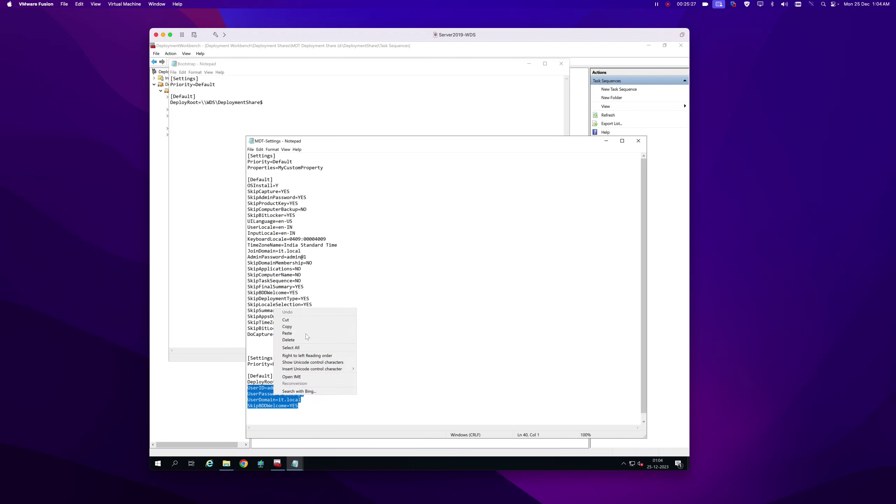
pyautogui.click(298, 325)
# Paste the four lines under DeployRoot in Bootstrap.ini, save it, and close MDT-Settings.
pyautogui.click(271, 102)
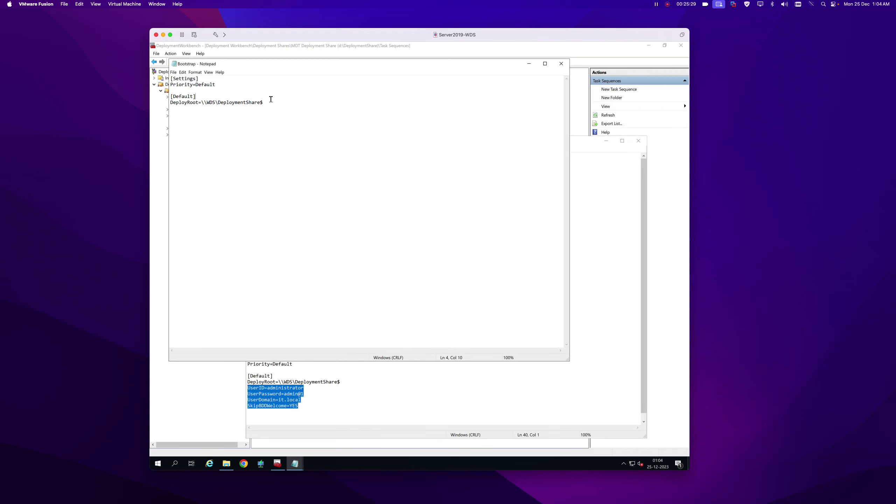
pyautogui.press('Return')
pyautogui.hotkey('ctrl', 'v')
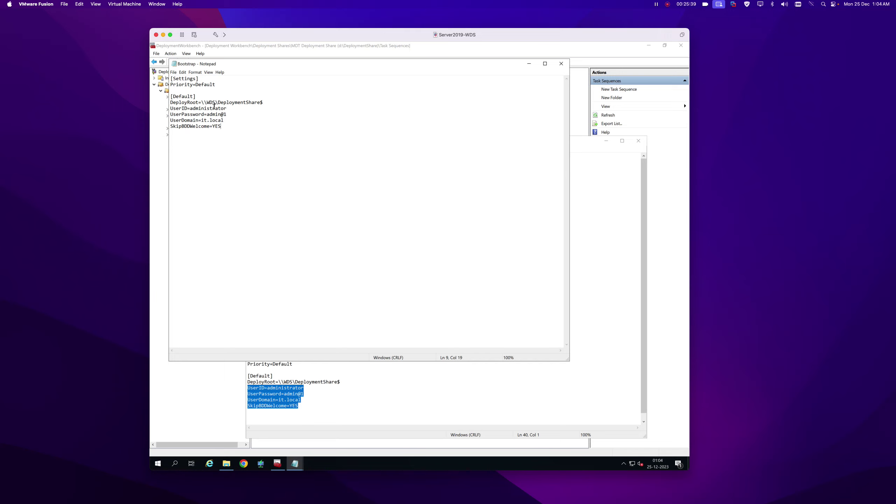
pyautogui.click(561, 63)
pyautogui.click(404, 255)
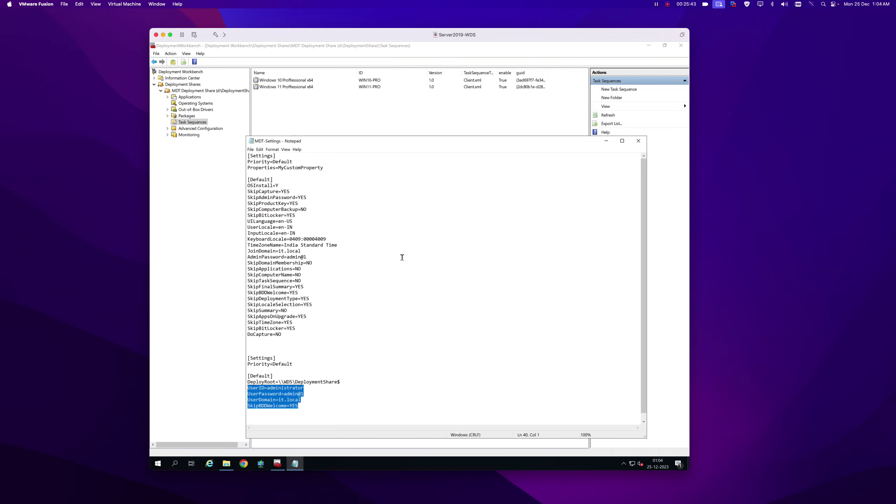
pyautogui.click(639, 141)
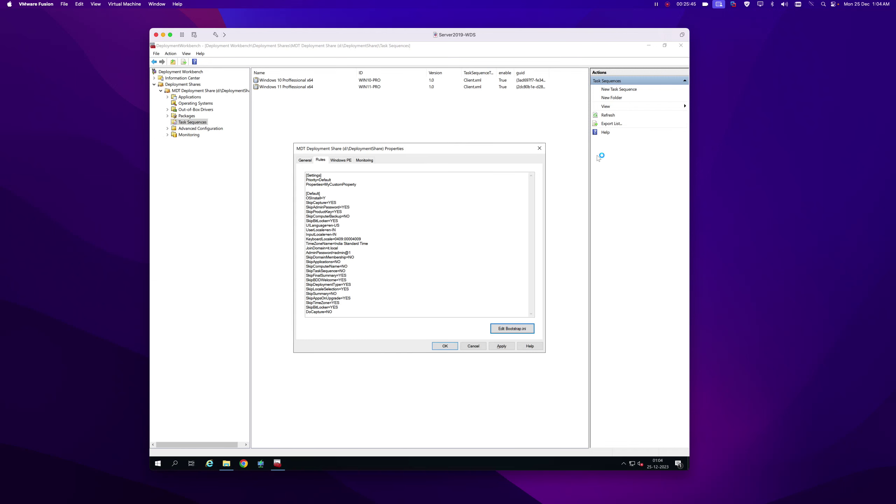
# Turn off Lite Touch bootable ISO generation for the x64 Windows PE platform, then apply and close.
pyautogui.click(346, 162)
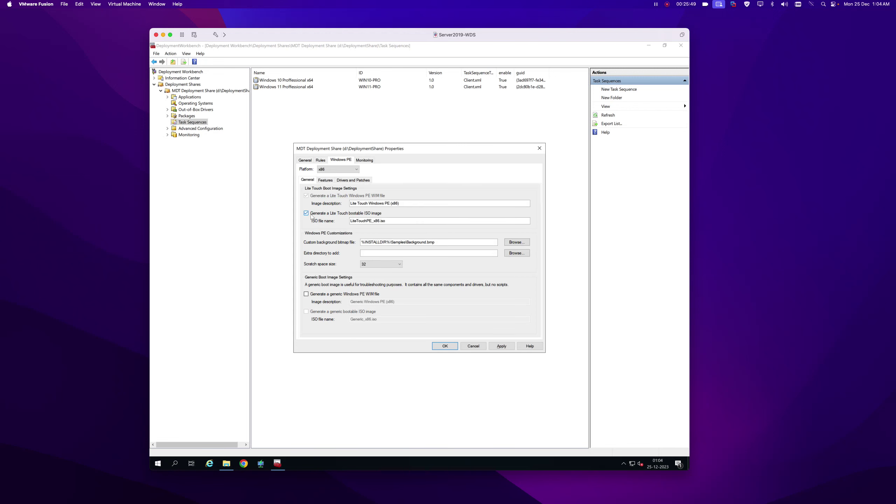
pyautogui.click(347, 168)
pyautogui.click(330, 182)
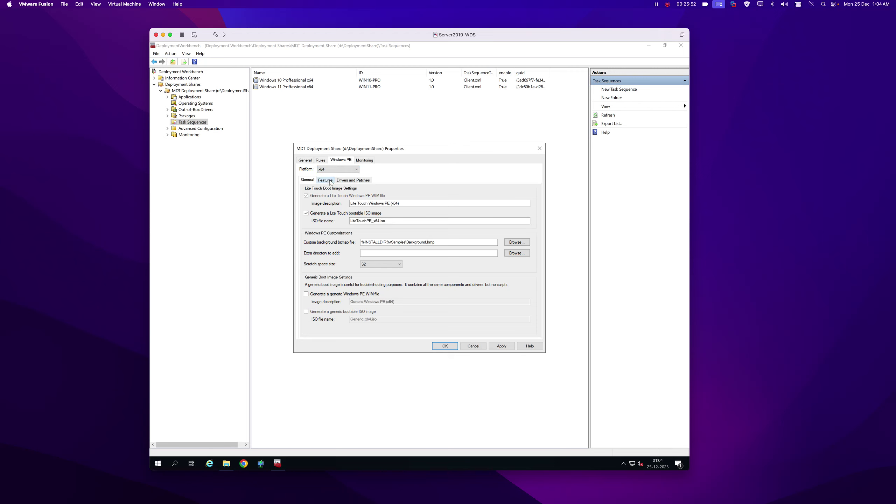
pyautogui.click(305, 213)
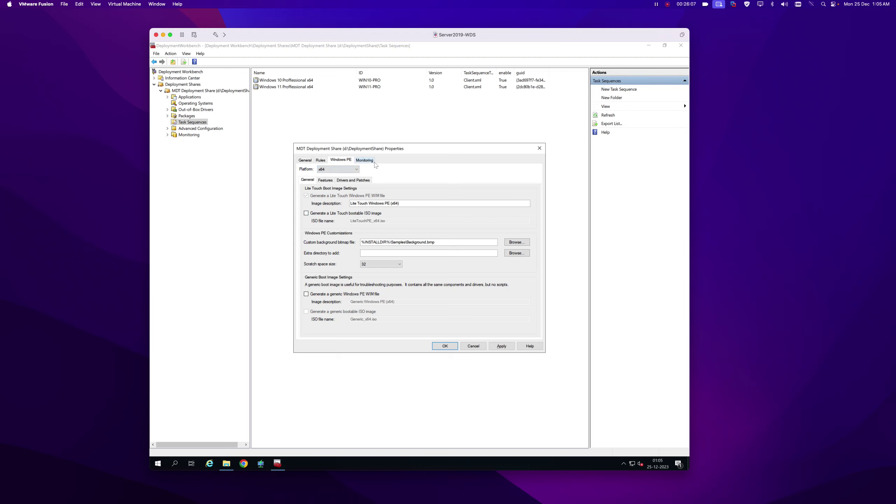
pyautogui.click(320, 160)
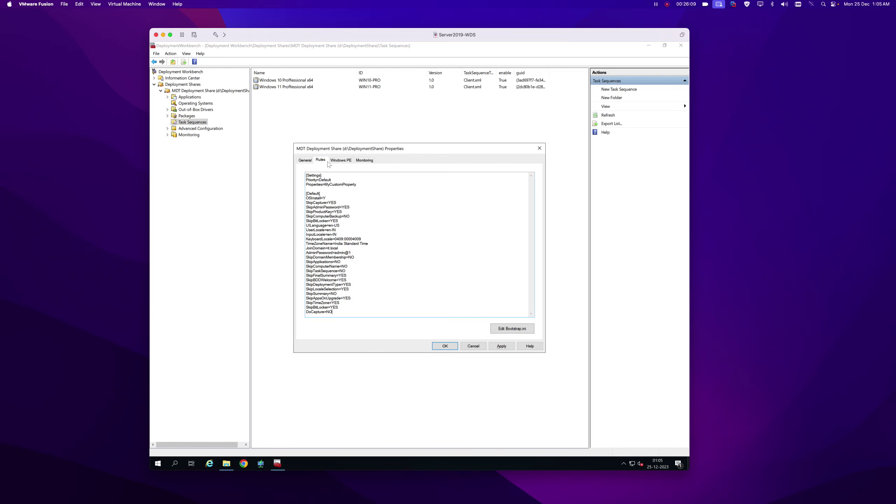
pyautogui.click(305, 161)
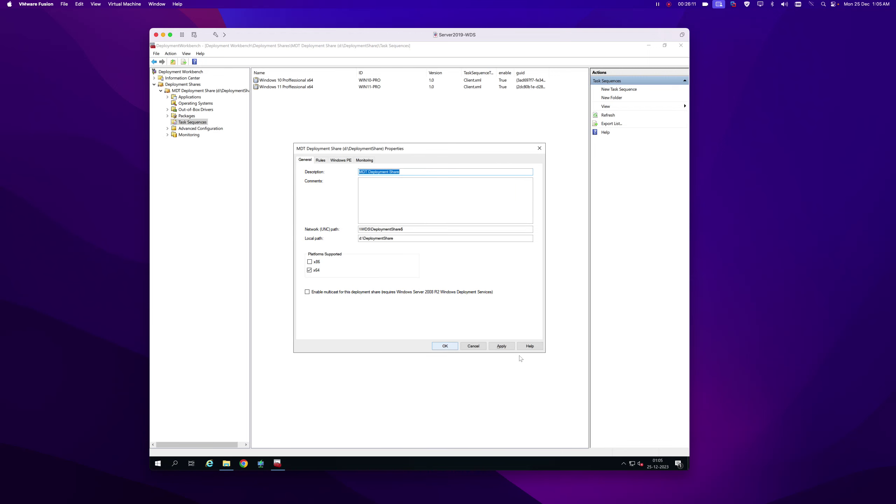
pyautogui.click(501, 347)
pyautogui.click(445, 345)
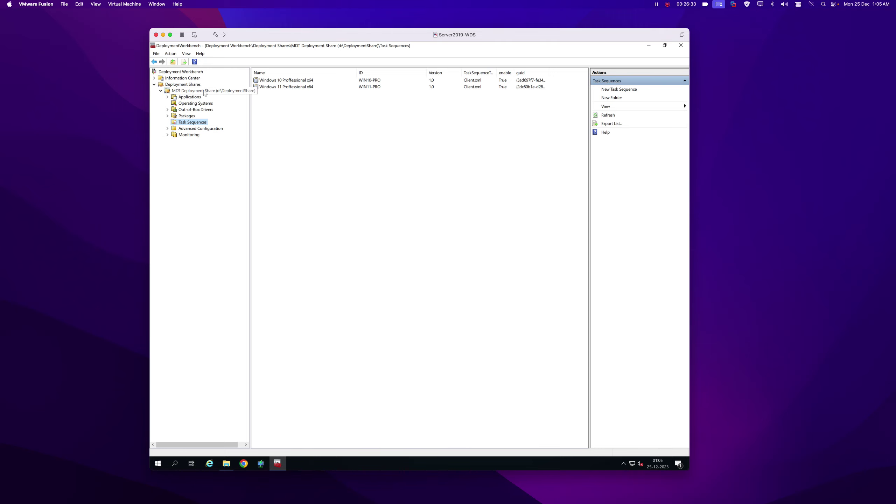
# Run Update Deployment Share with Completely regenerate the boot images through to Finish.
pyautogui.rightClick(205, 92)
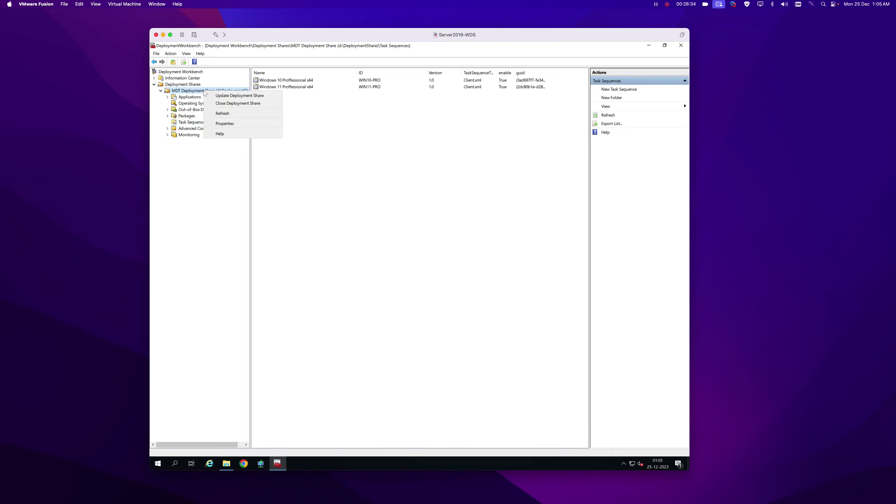
pyautogui.click(232, 95)
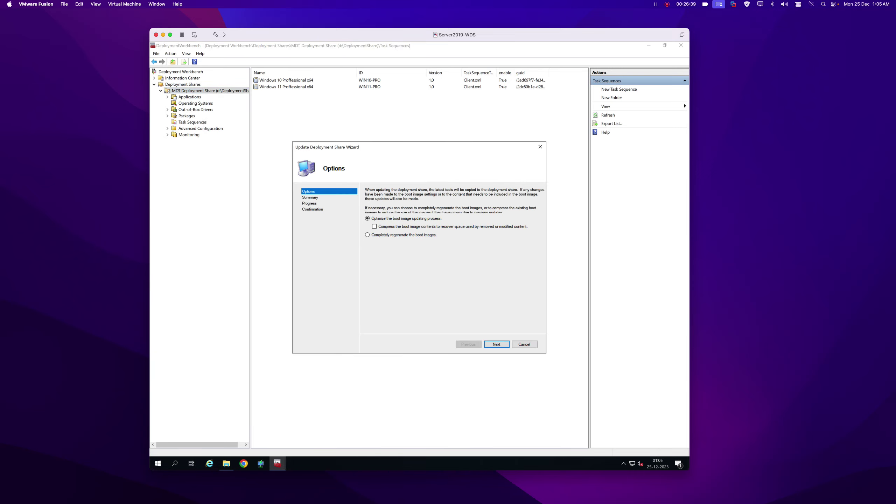
pyautogui.click(379, 236)
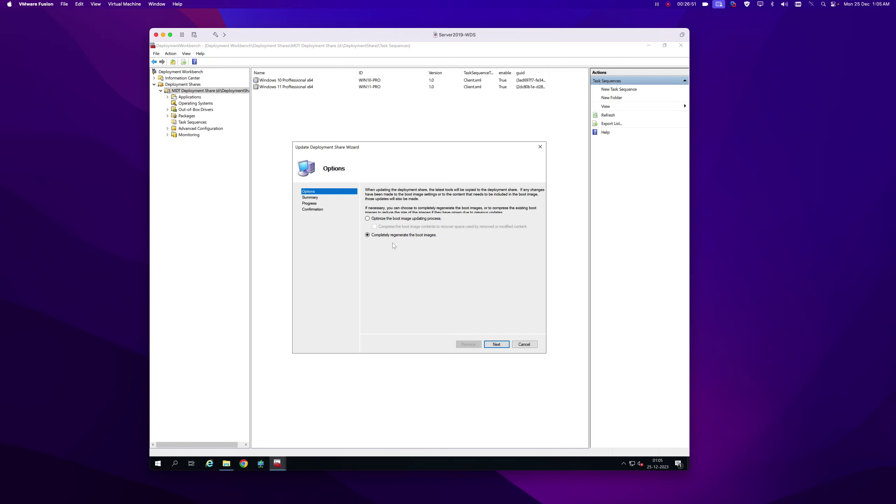
pyautogui.click(496, 344)
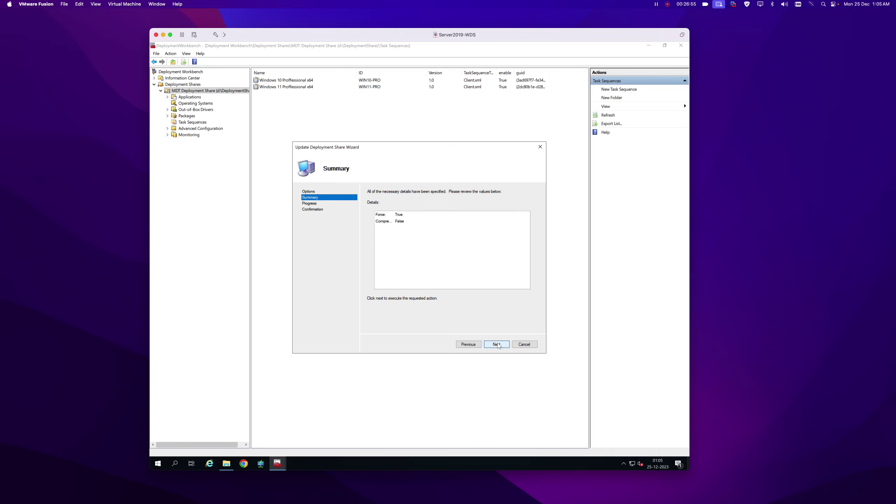
pyautogui.click(497, 344)
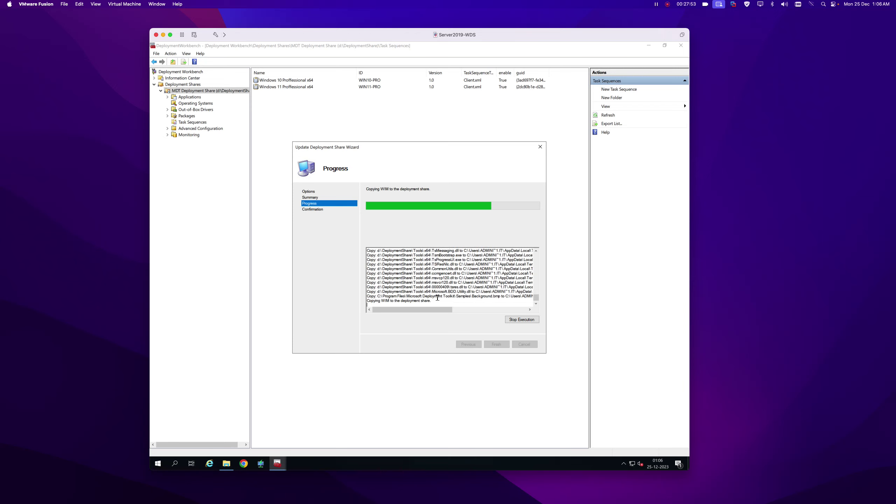
pyautogui.click(495, 346)
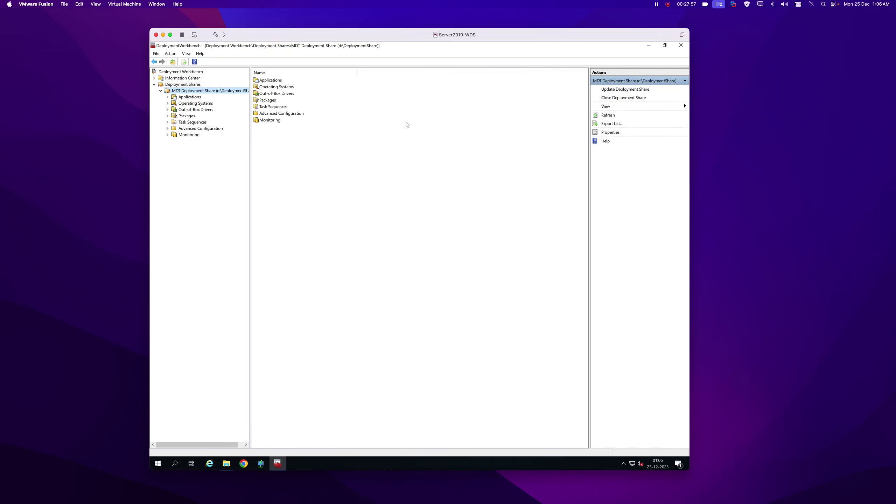
# Close the Deployment Workbench and start adding a boot image to WDS.it.local's Boot Images.
pyautogui.click(682, 46)
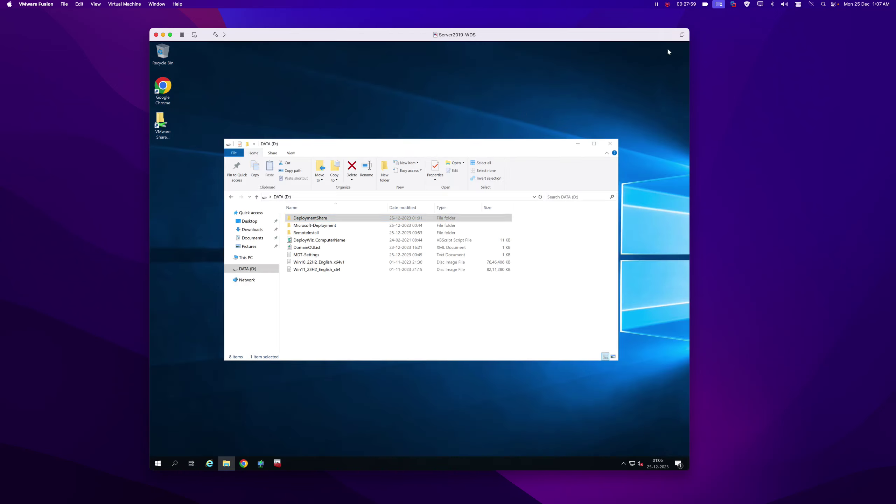
pyautogui.click(261, 464)
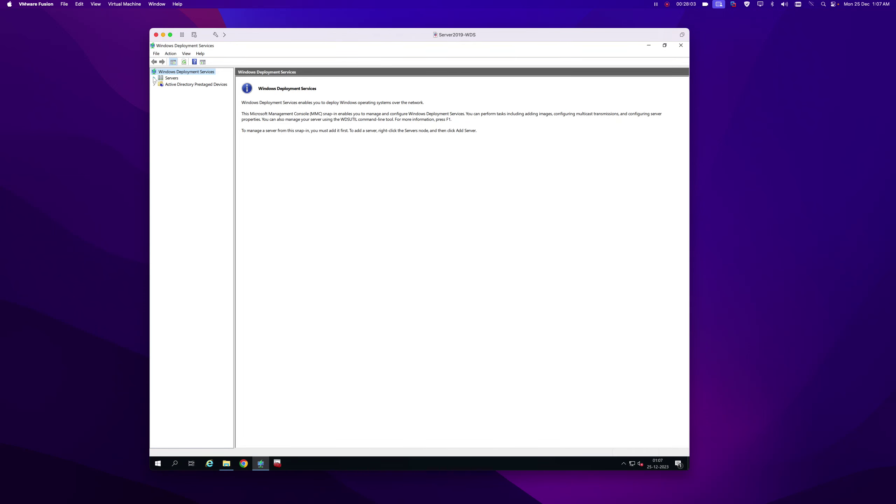
pyautogui.click(154, 78)
pyautogui.doubleClick(183, 85)
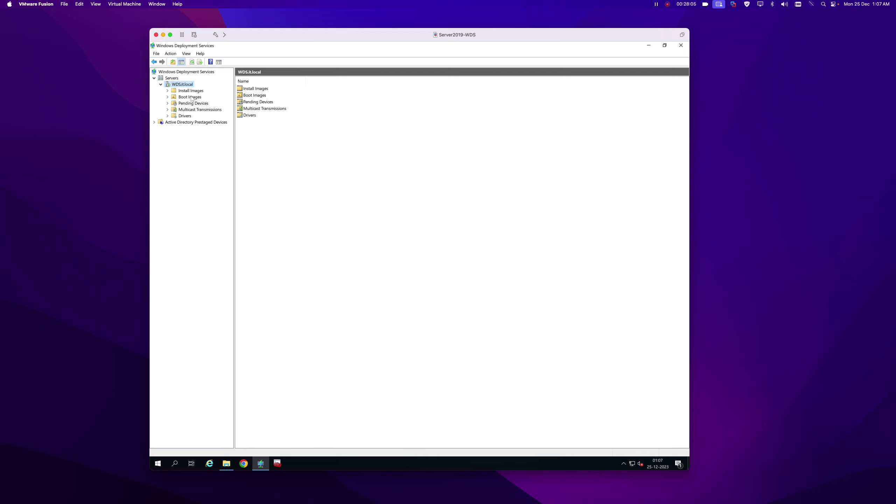
pyautogui.click(190, 97)
pyautogui.rightClick(191, 98)
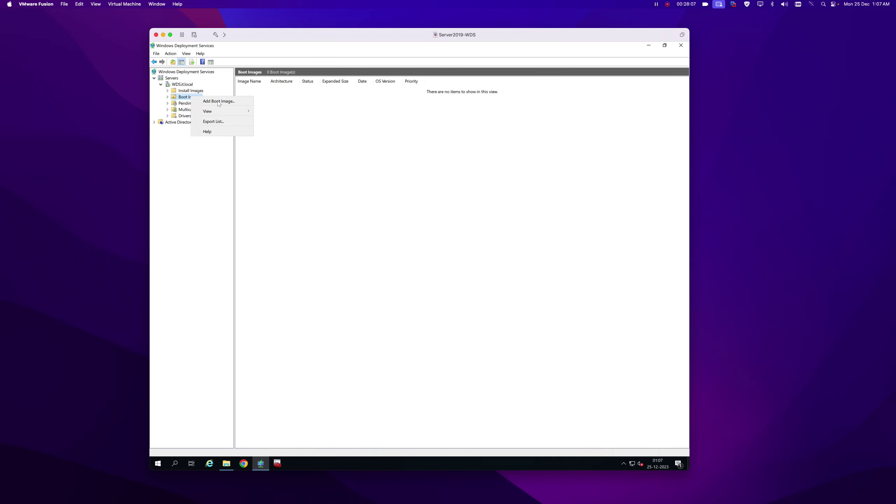
pyautogui.click(223, 102)
# Add LiteTouchPE_x64.wim from D:\DeploymentShare\Boot, accepting the default name and description.
pyautogui.click(475, 233)
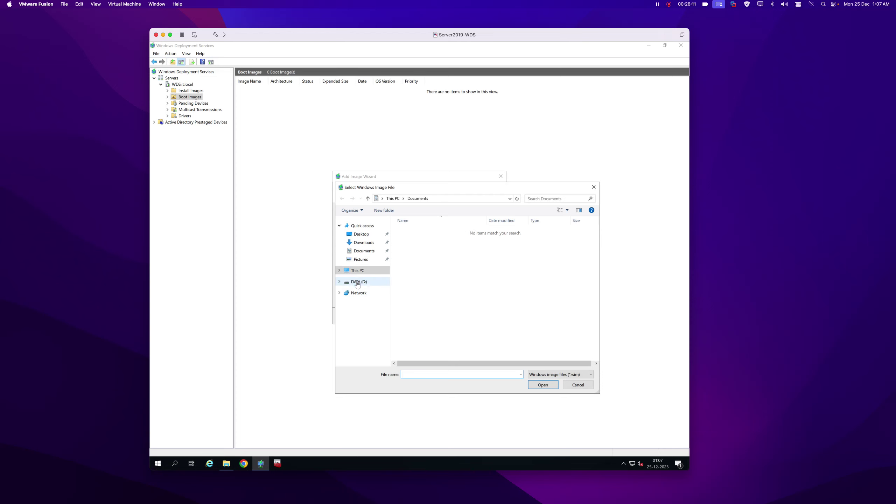
pyautogui.click(359, 282)
pyautogui.doubleClick(420, 230)
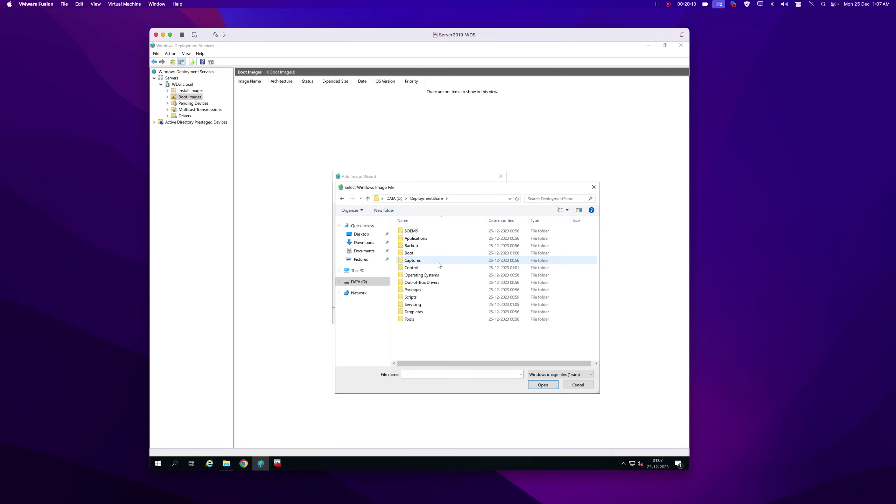
pyautogui.doubleClick(412, 252)
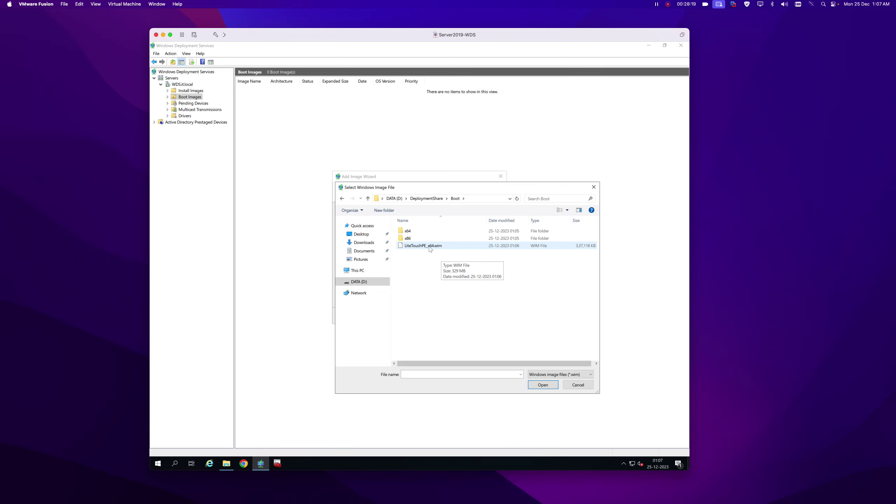
pyautogui.doubleClick(423, 245)
pyautogui.click(462, 316)
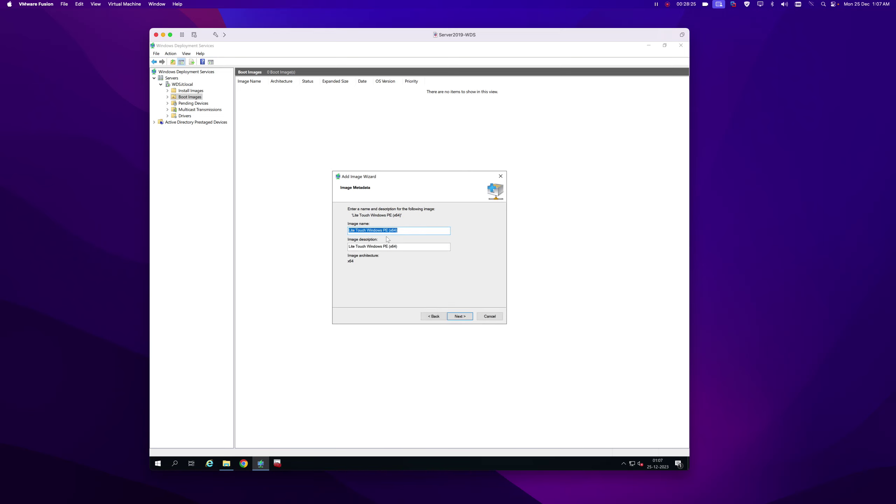
pyautogui.click(462, 316)
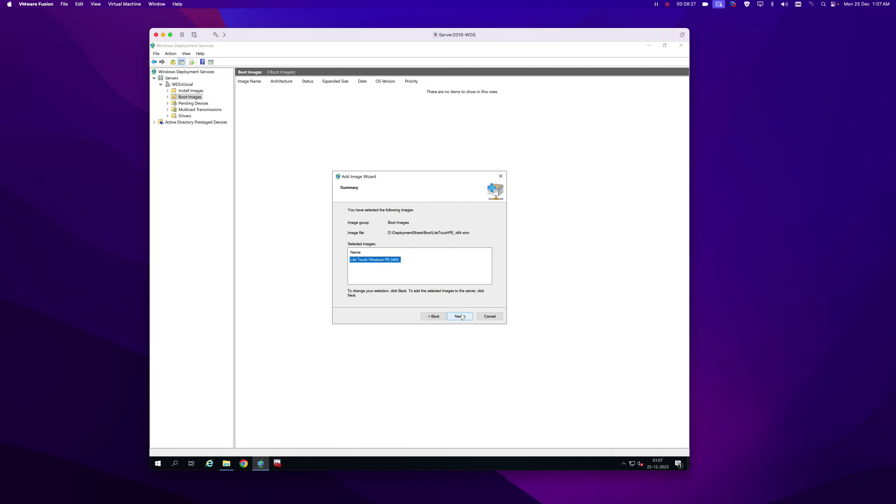
pyautogui.click(460, 316)
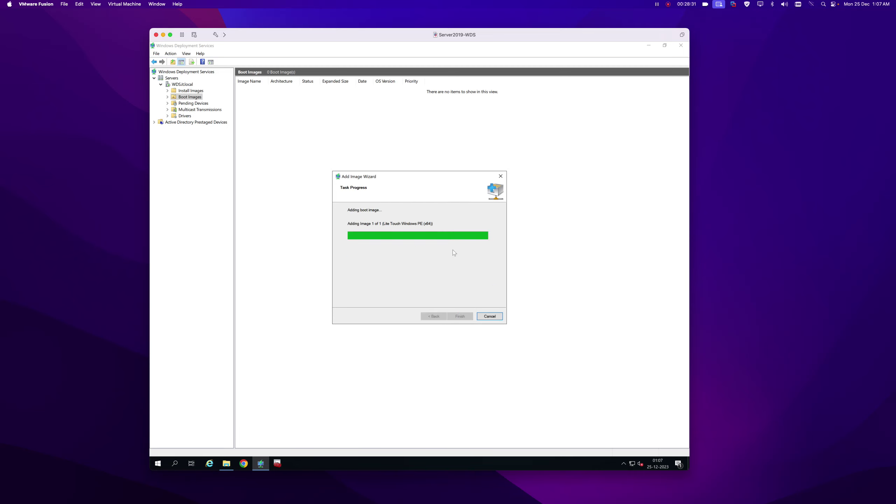
pyautogui.click(458, 317)
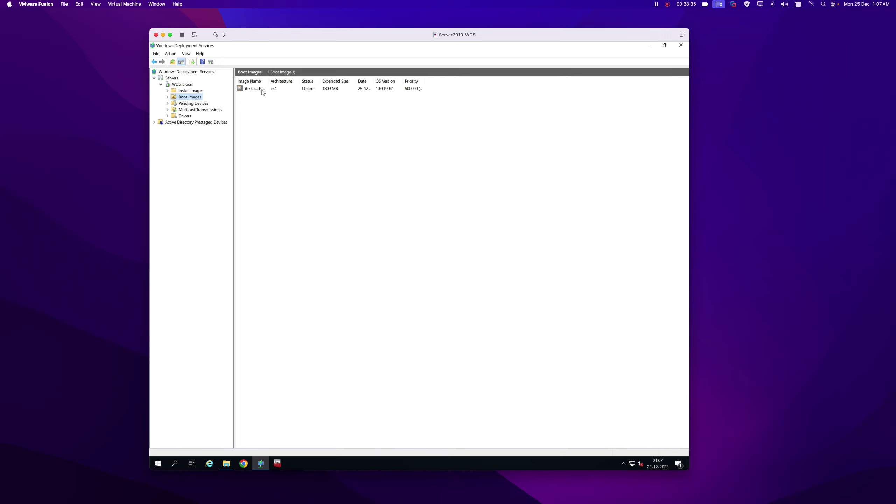
# Review the WDS server's PXE Response, AD DS and Boot property settings.
pyautogui.rightClick(186, 86)
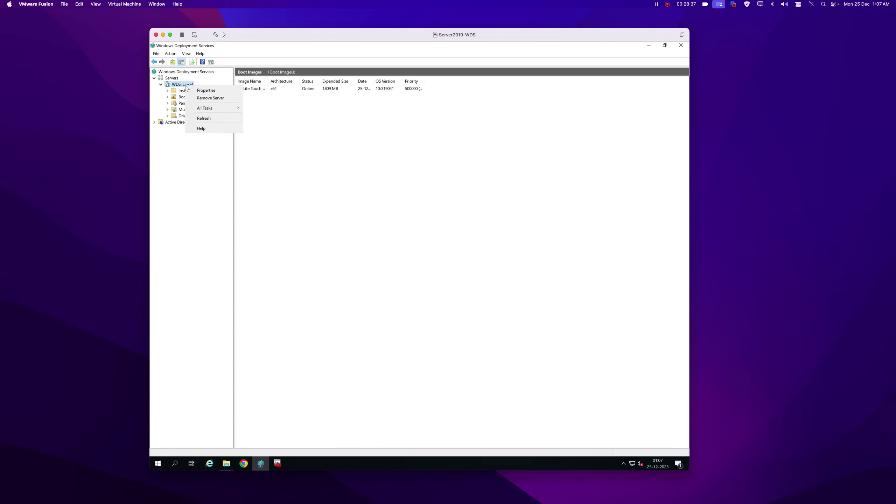
pyautogui.click(205, 91)
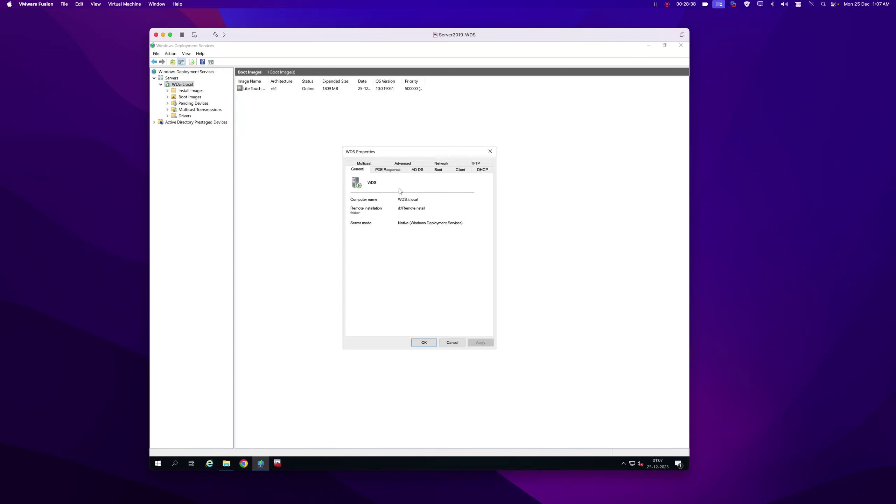
pyautogui.click(392, 170)
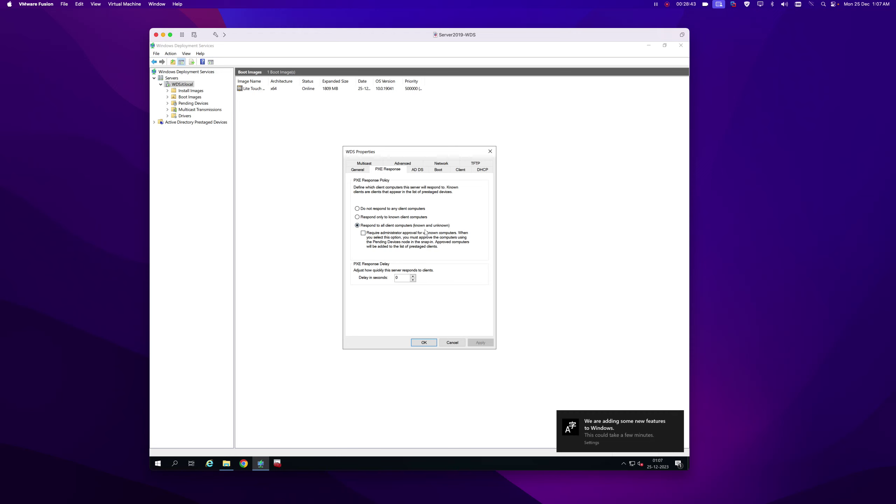
pyautogui.click(421, 170)
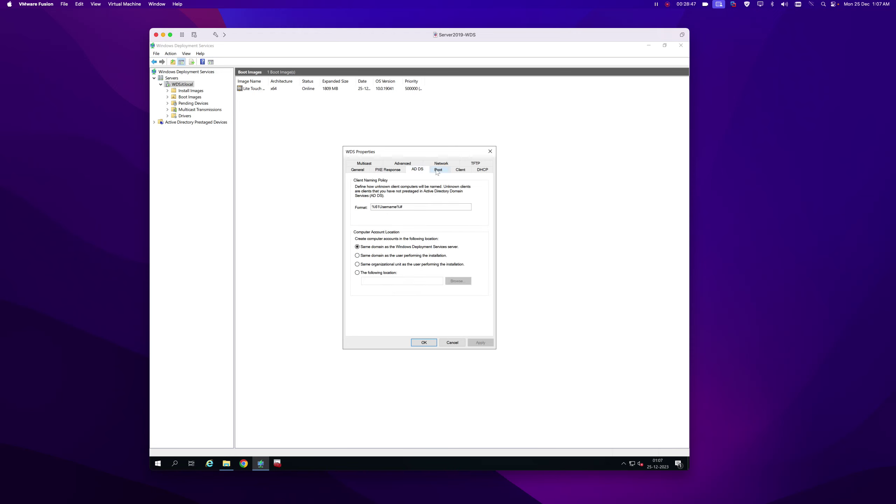
pyautogui.click(437, 170)
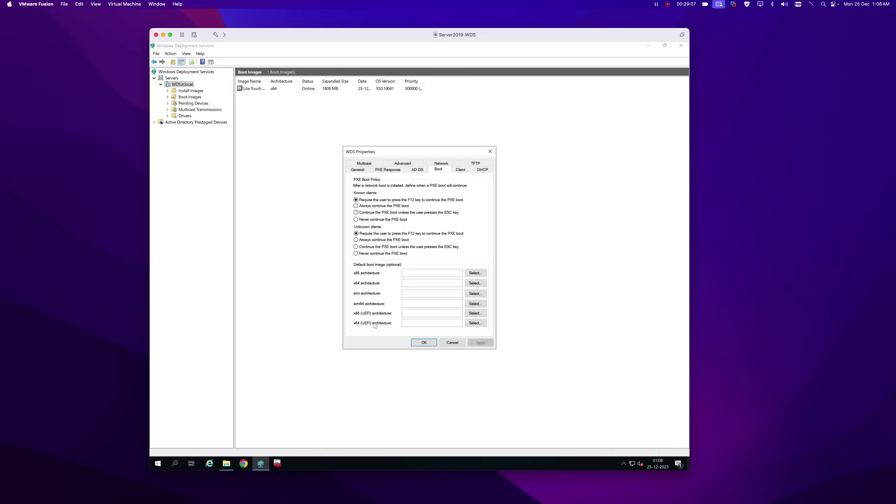
# Set LiteTouchPE_x64 as the default x64 and x64 (UEFI) boot image and apply.
pyautogui.click(476, 284)
pyautogui.click(390, 225)
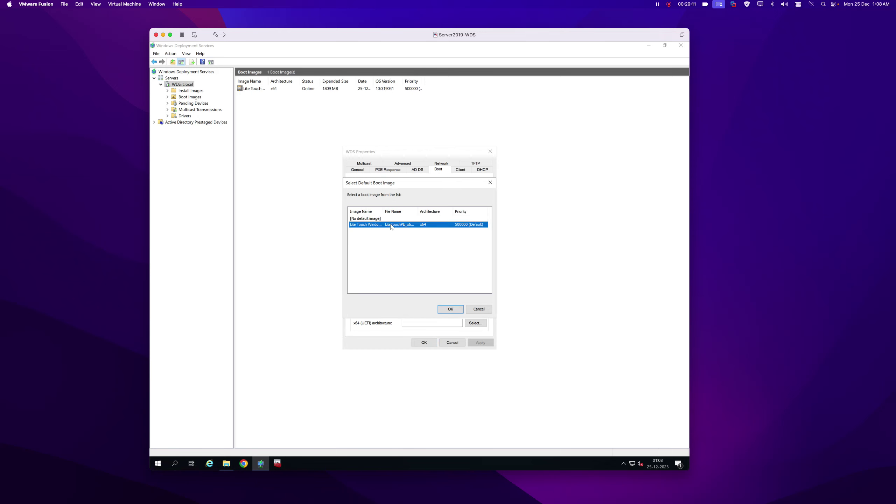
pyautogui.click(450, 309)
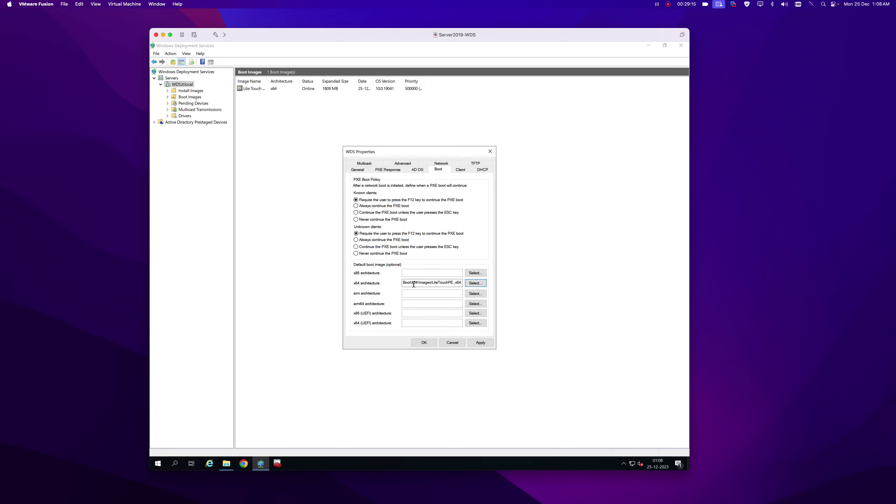
pyautogui.click(475, 323)
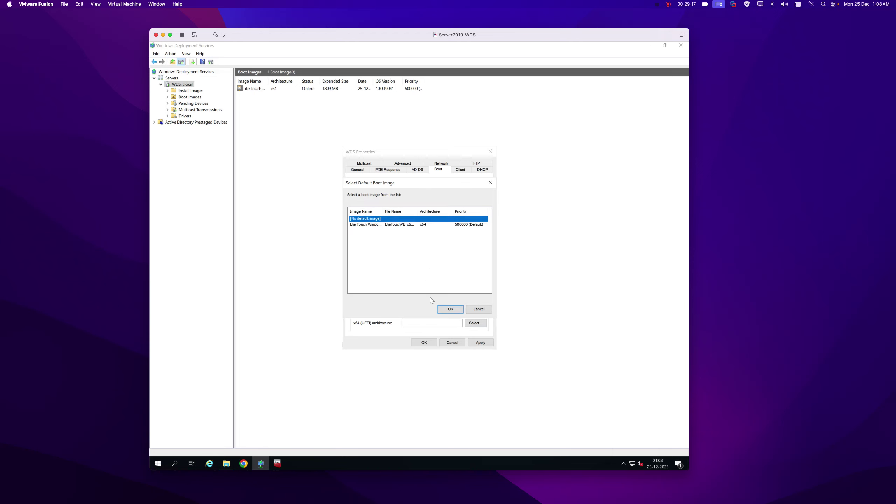
pyautogui.click(384, 224)
pyautogui.click(454, 309)
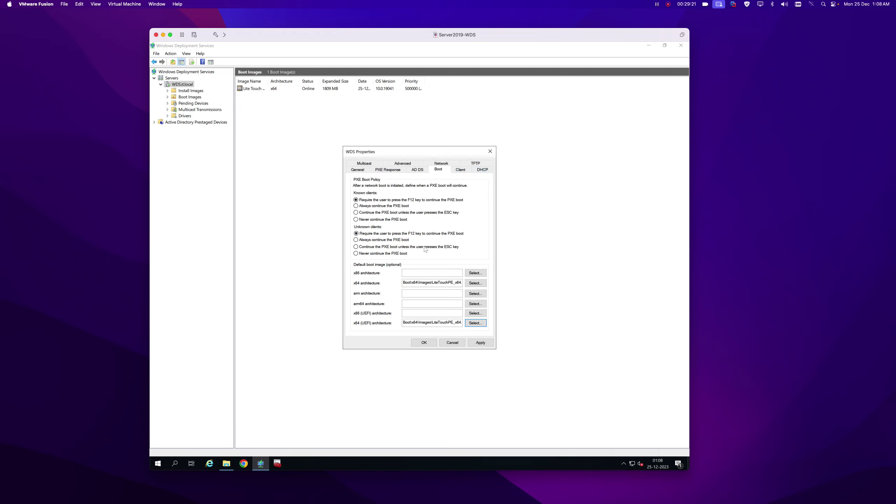
pyautogui.click(480, 343)
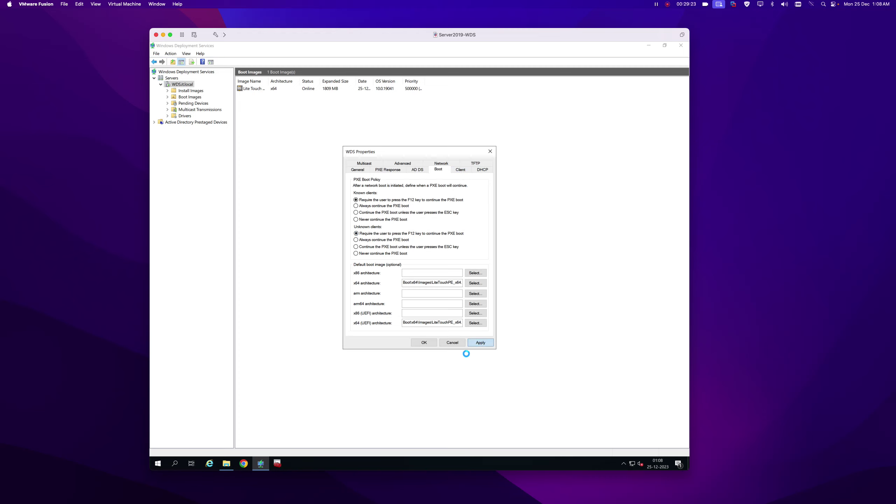
pyautogui.click(425, 342)
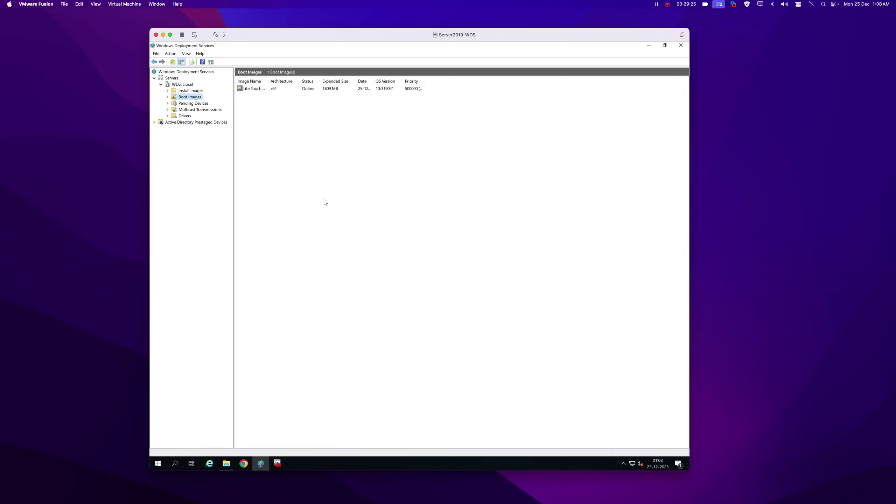
# Restart the WDS server's services and dismiss the completion message.
pyautogui.rightClick(184, 84)
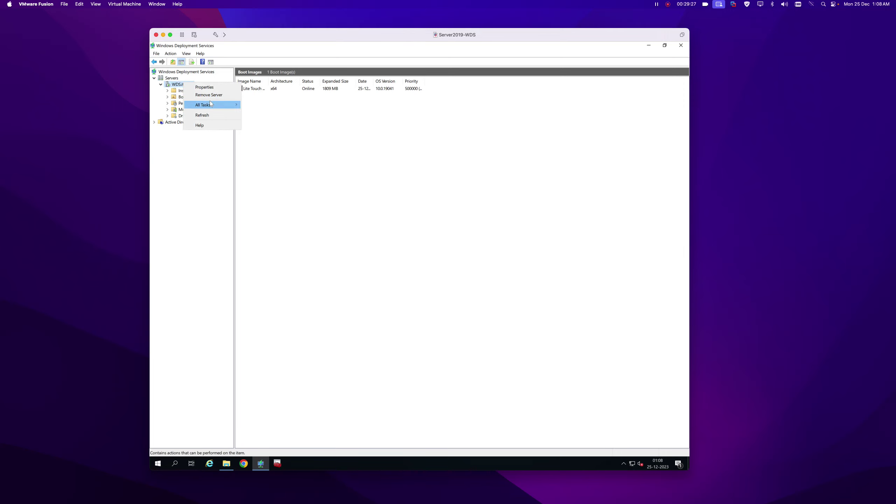
pyautogui.moveTo(210, 101)
pyautogui.click(263, 122)
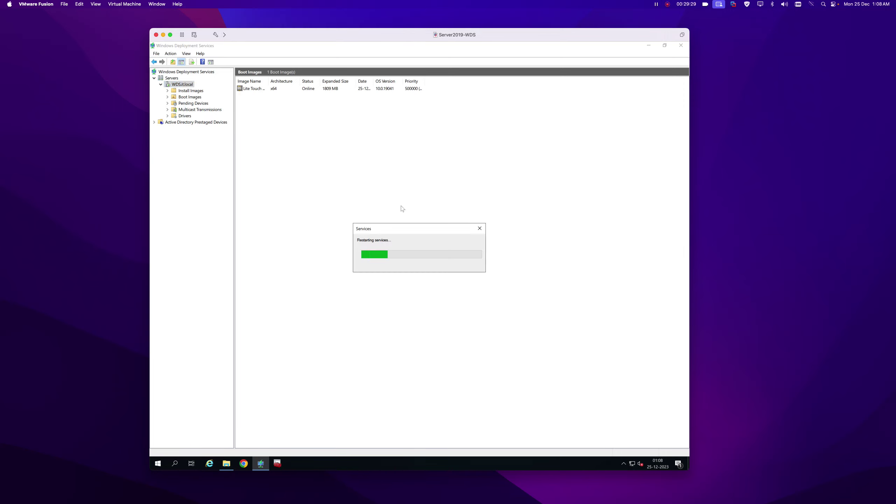
pyautogui.click(471, 270)
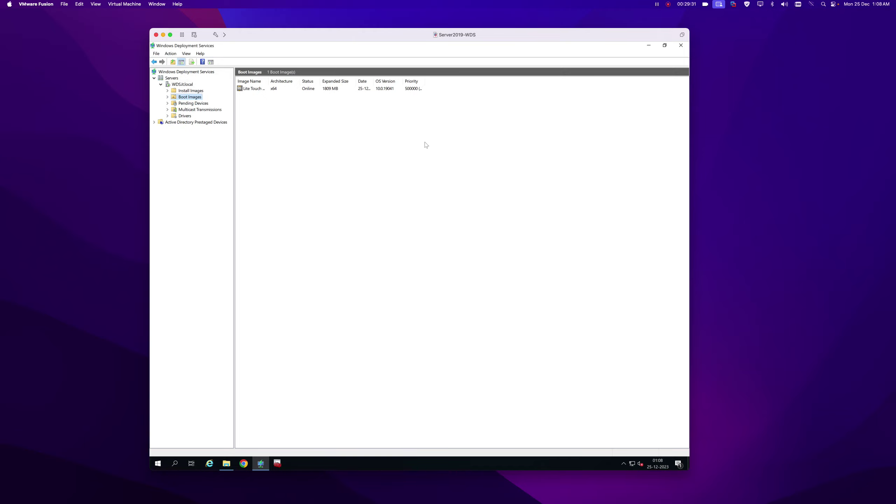
# Minimise the server VM and start a new custom virtual machine from the library.
pyautogui.click(164, 34)
pyautogui.moveTo(895, 83); pyautogui.dragTo(317, 95)
pyautogui.click(239, 96)
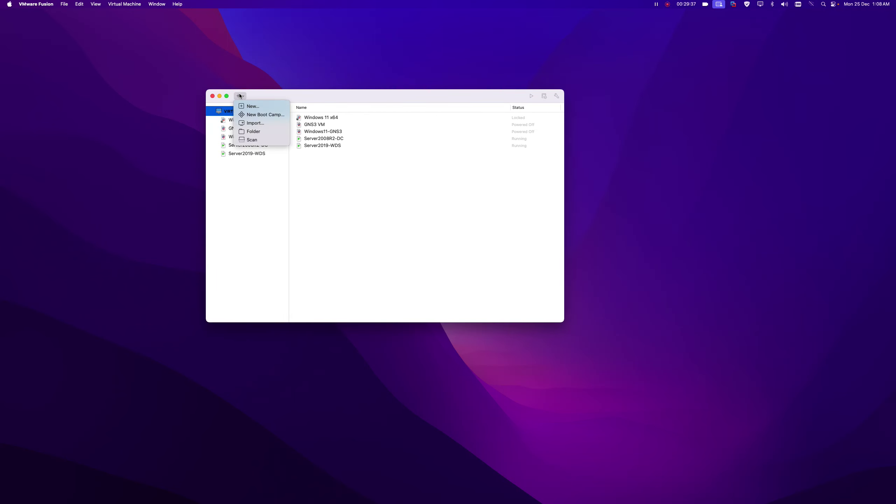
pyautogui.click(254, 106)
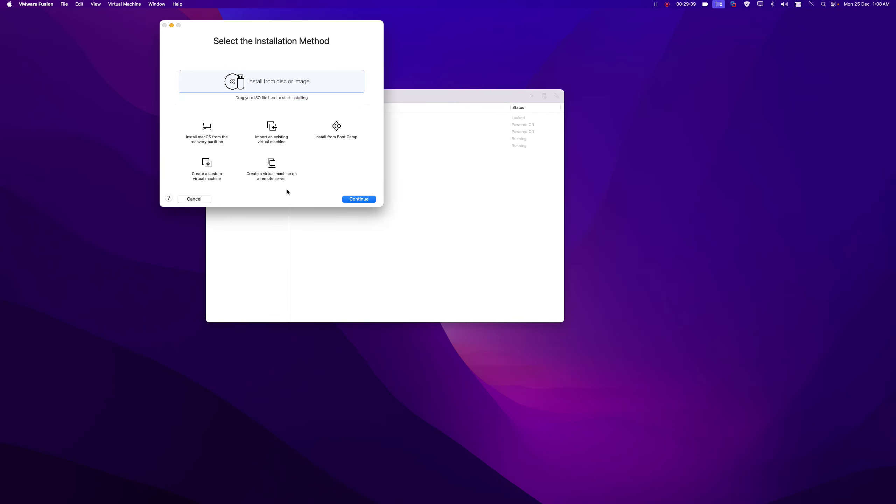
pyautogui.click(207, 164)
# Accept Windows 10 x64, UEFI and a new virtual disk, and save as Win10-Client.
pyautogui.click(359, 199)
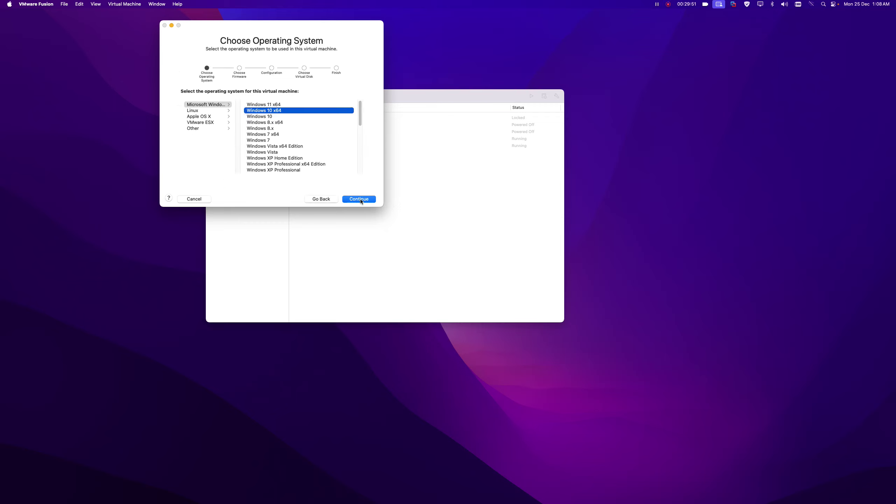
pyautogui.click(358, 199)
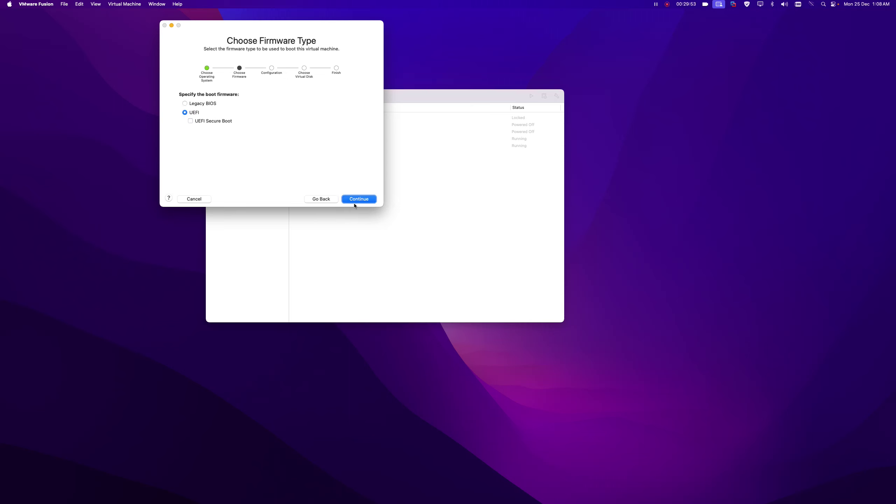
pyautogui.click(356, 201)
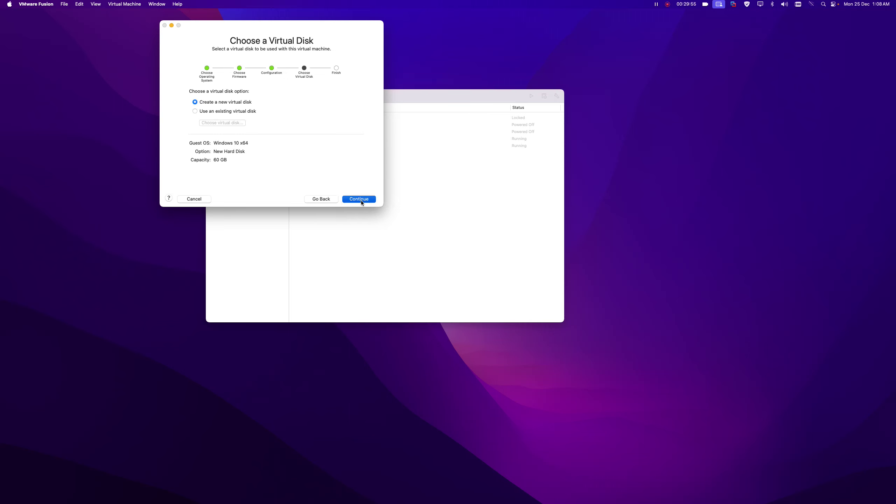
pyautogui.click(361, 200)
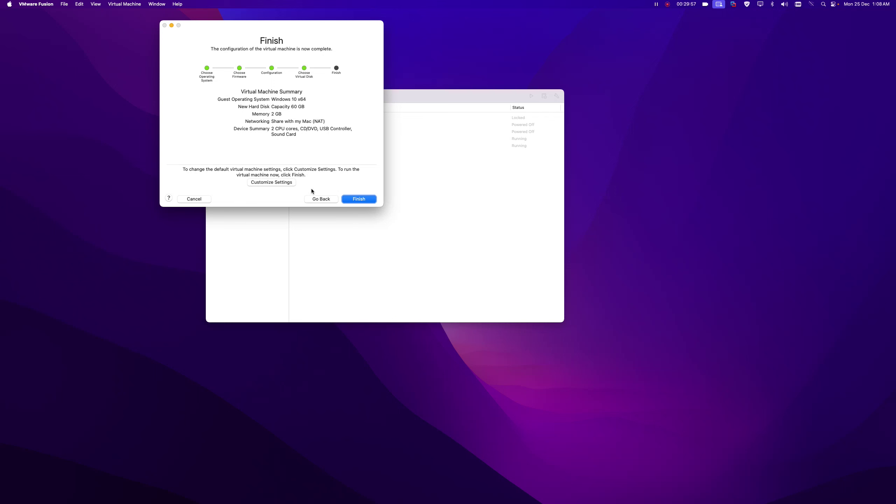
pyautogui.press('Return')
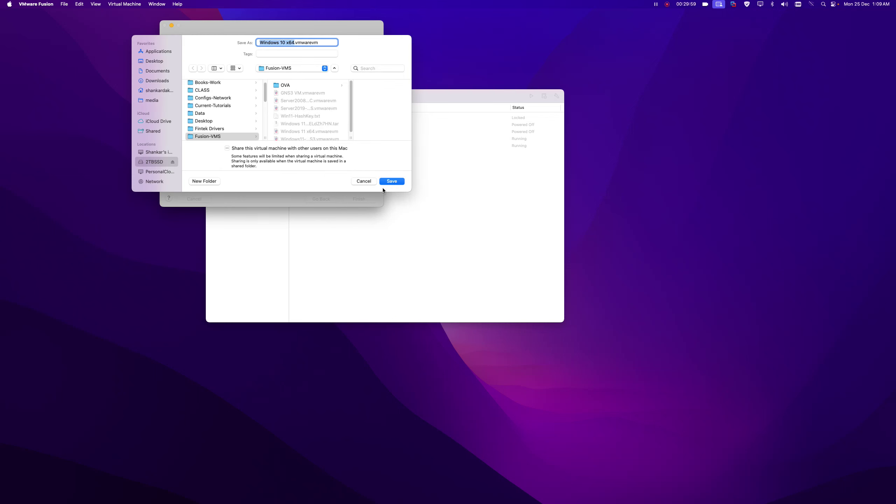
pyautogui.write('Win10-Client')
pyautogui.click(390, 181)
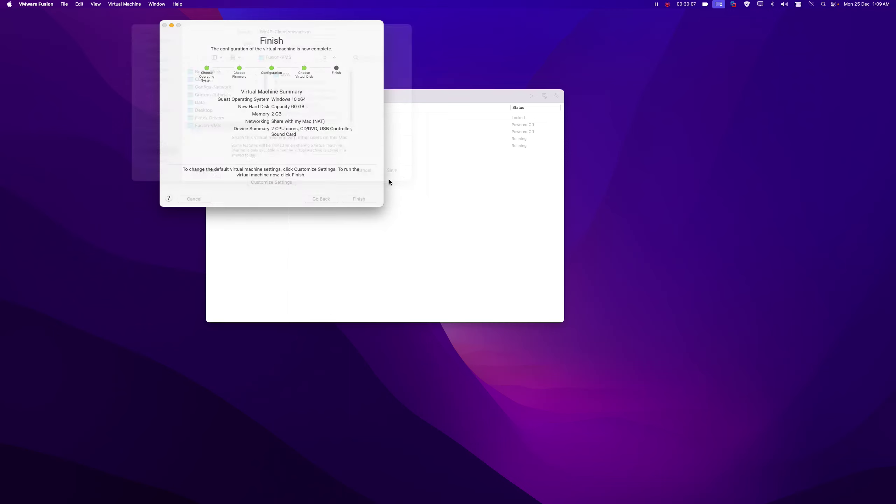
# Give Win10-Client 4 processor cores and 8192 MB of memory.
pyautogui.click(506, 67)
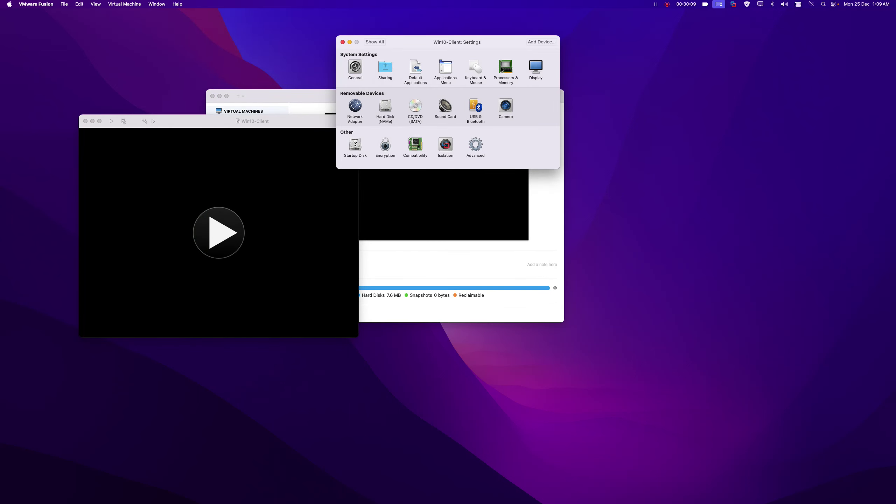
pyautogui.click(395, 71)
pyautogui.click(364, 86)
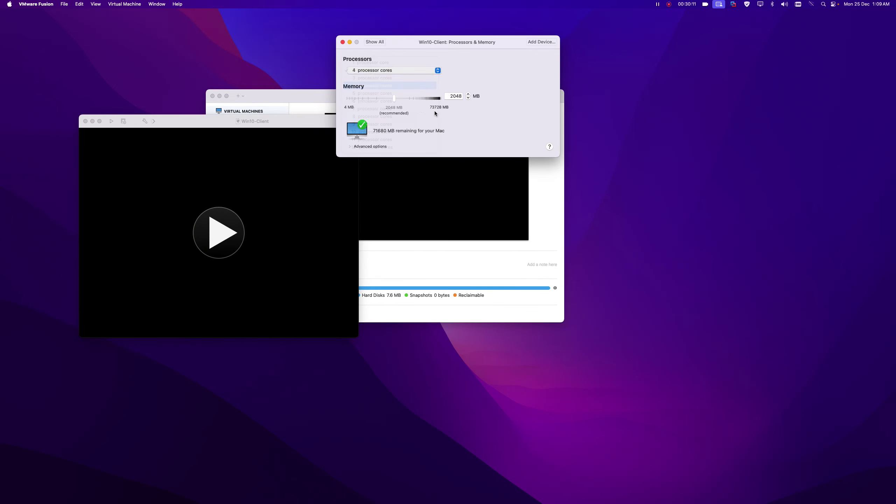
pyautogui.moveTo(450, 97); pyautogui.dragTo(492, 102)
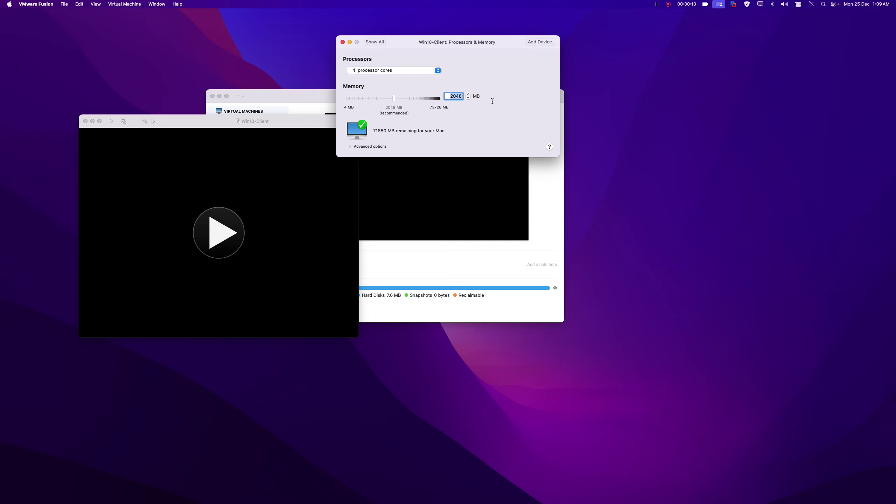
pyautogui.write('8192')
pyautogui.click(375, 42)
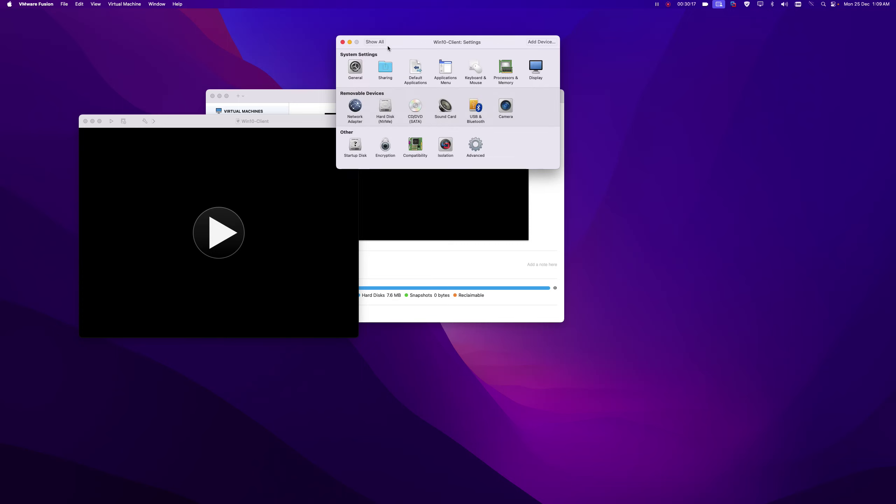
# Remove the camera and the CD/DVD drive from Win10-Client.
pyautogui.click(506, 105)
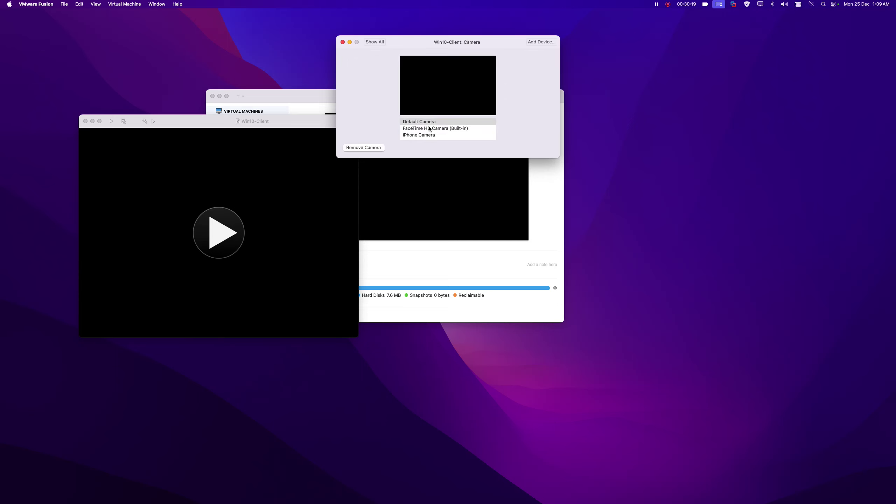
pyautogui.click(358, 148)
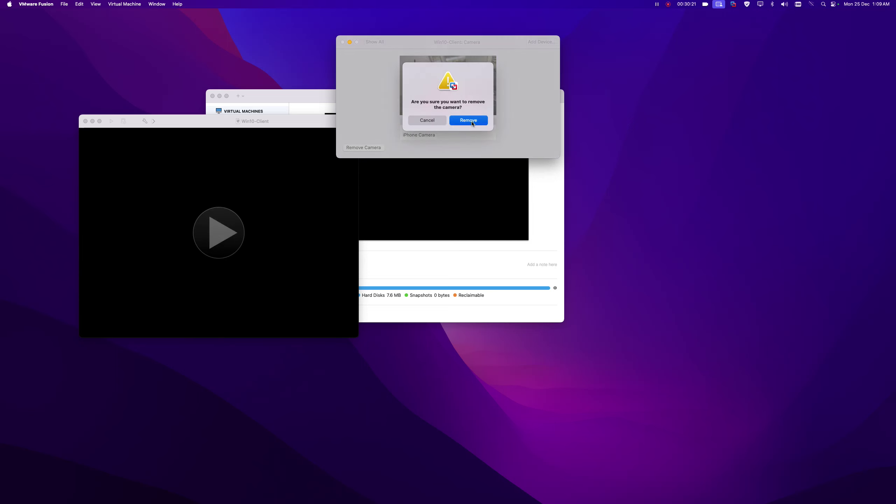
pyautogui.click(468, 120)
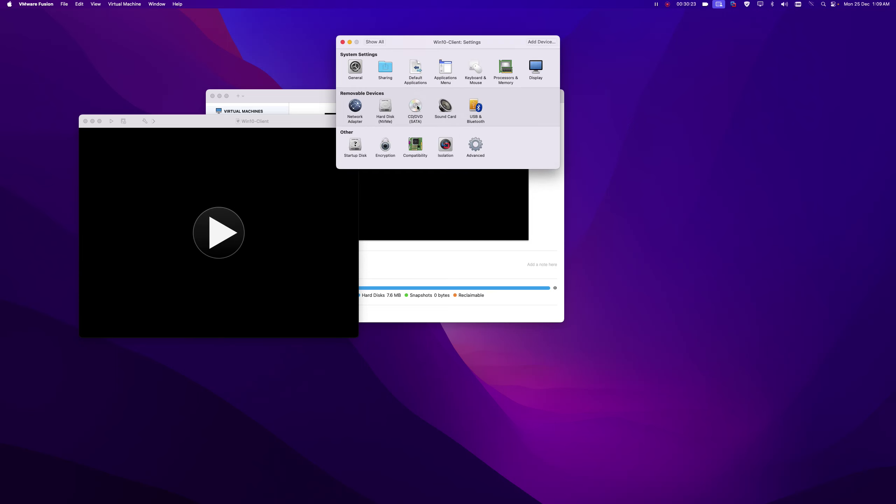
pyautogui.click(415, 106)
pyautogui.click(343, 94)
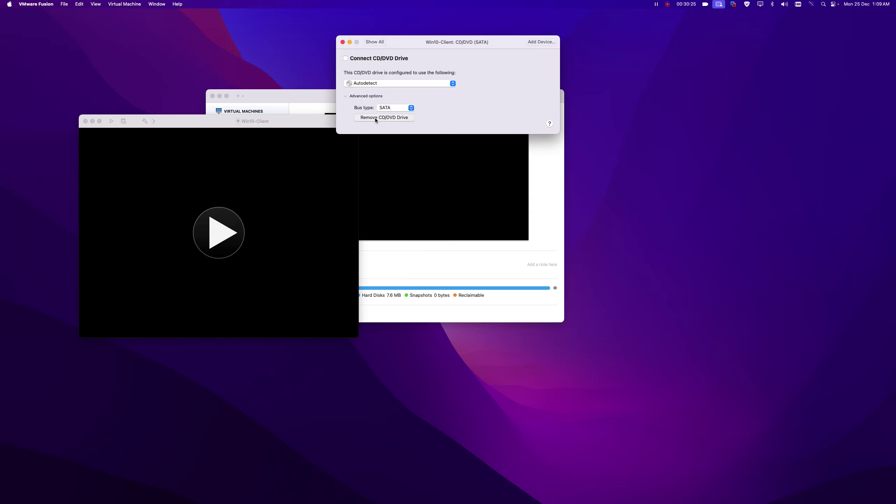
pyautogui.click(375, 118)
pyautogui.click(465, 112)
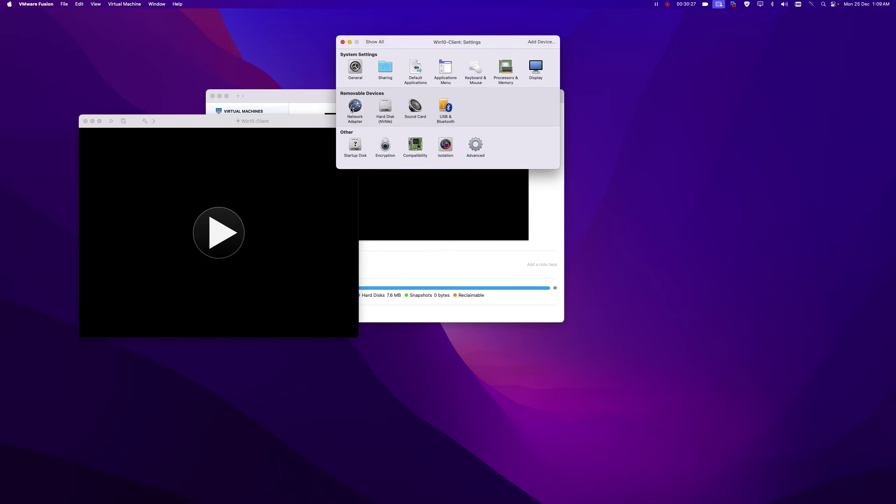
# Bridge the network adapter to Ethernet, authorising with the Mac account password.
pyautogui.click(354, 108)
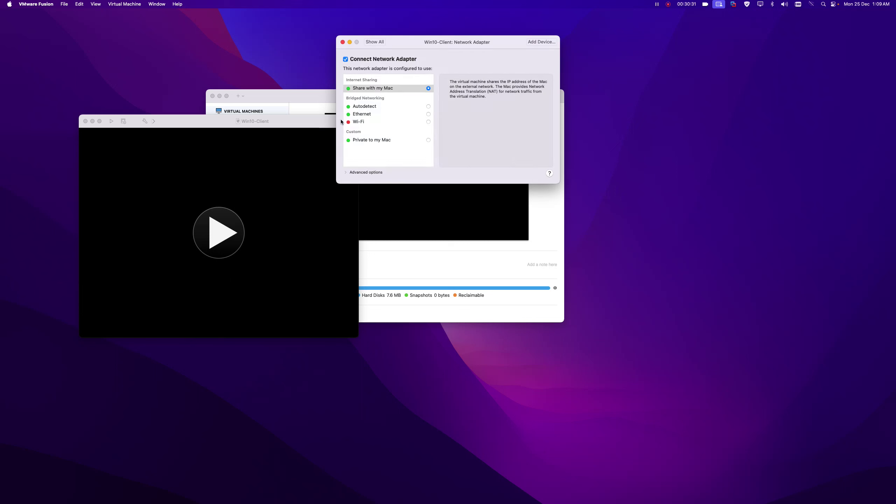
pyautogui.click(428, 114)
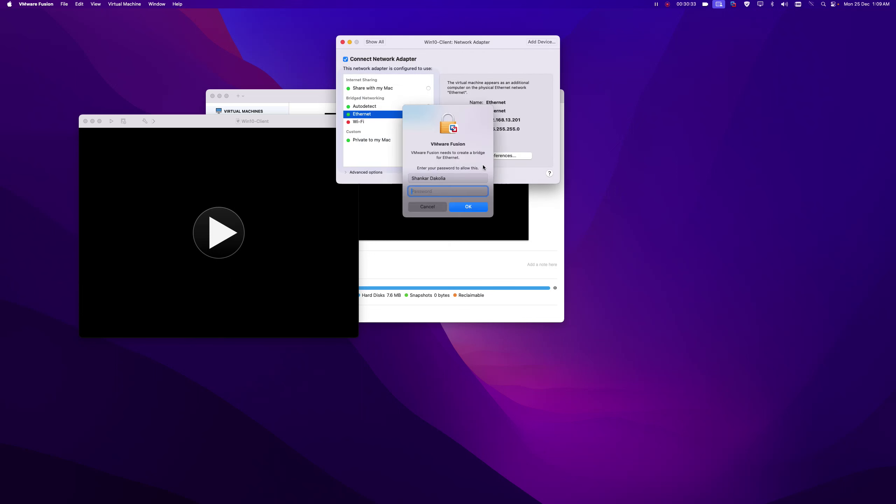
pyautogui.write('••')
pyautogui.press('Return')
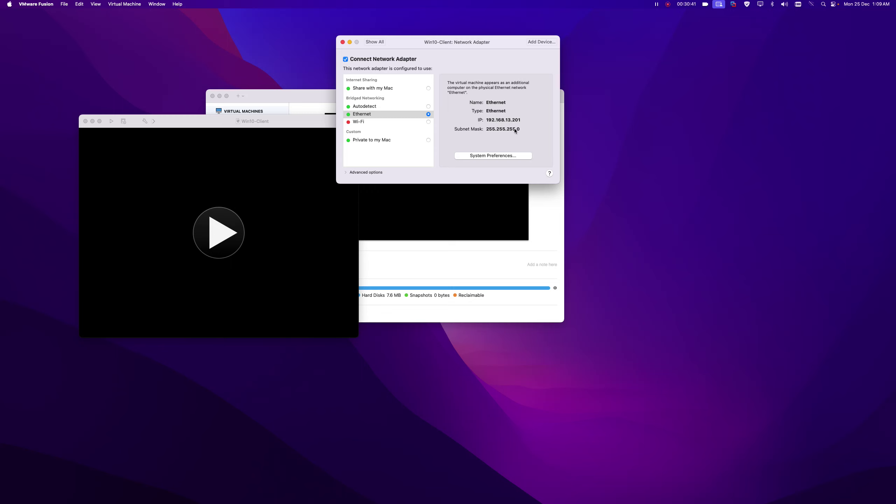
pyautogui.click(374, 42)
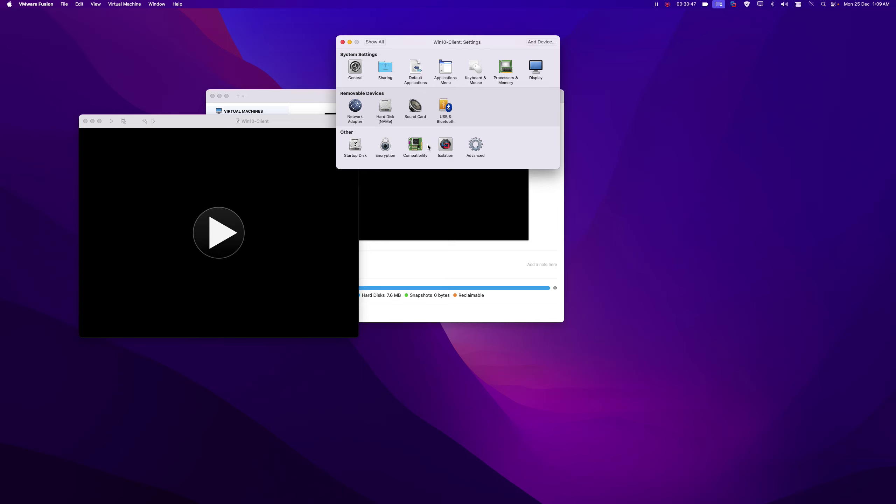
# Set Win10-Client's startup disk to the Ethernet adapter and restart it into the WDS prompt.
pyautogui.click(350, 154)
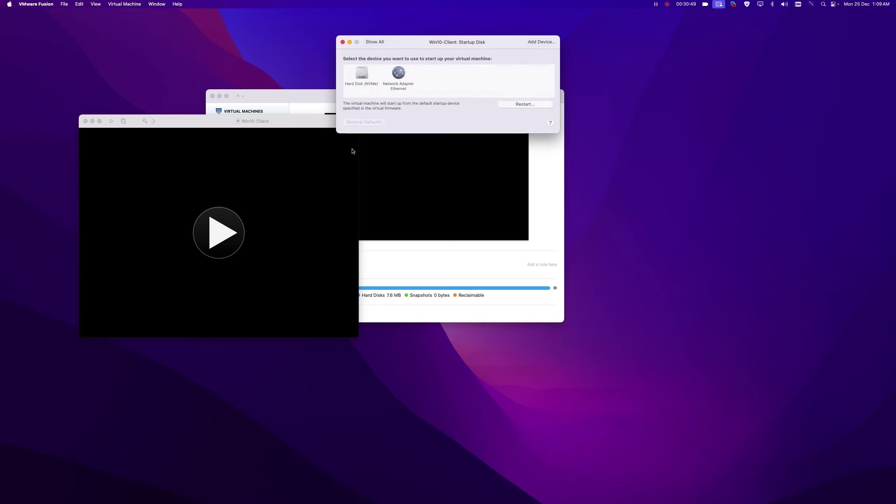
pyautogui.moveTo(439, 41); pyautogui.dragTo(639, 78)
pyautogui.click(599, 109)
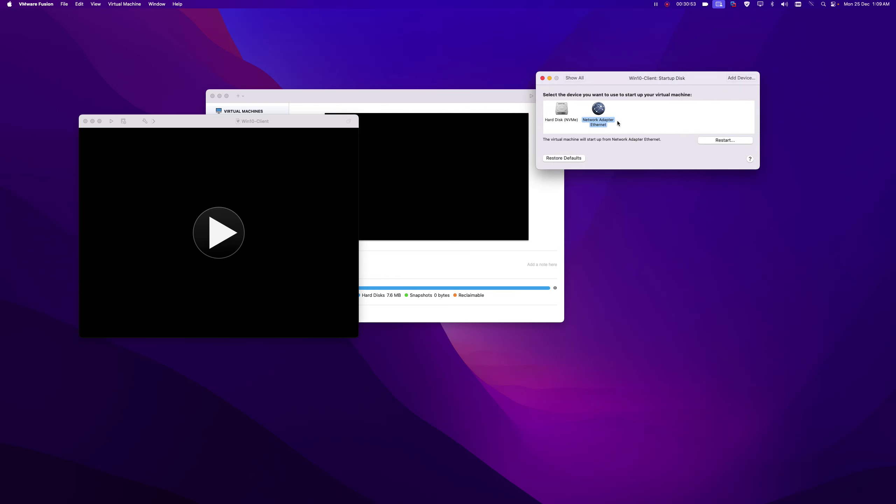
pyautogui.click(715, 141)
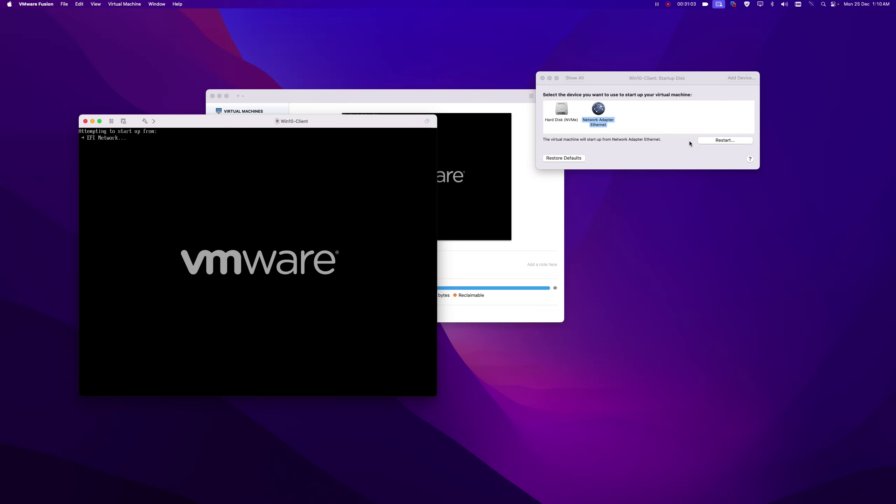
pyautogui.click(286, 233)
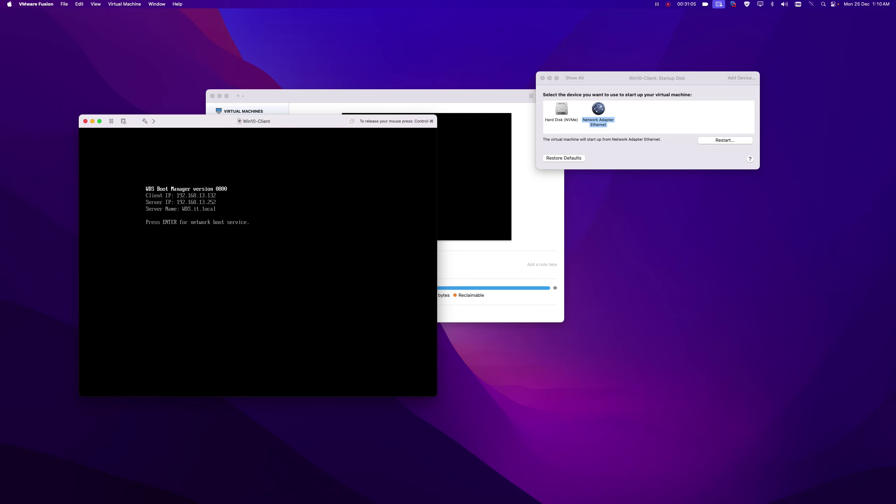
# Start the network boot, restore the default startup disk, and reposition the VM window.
pyautogui.press('Return')
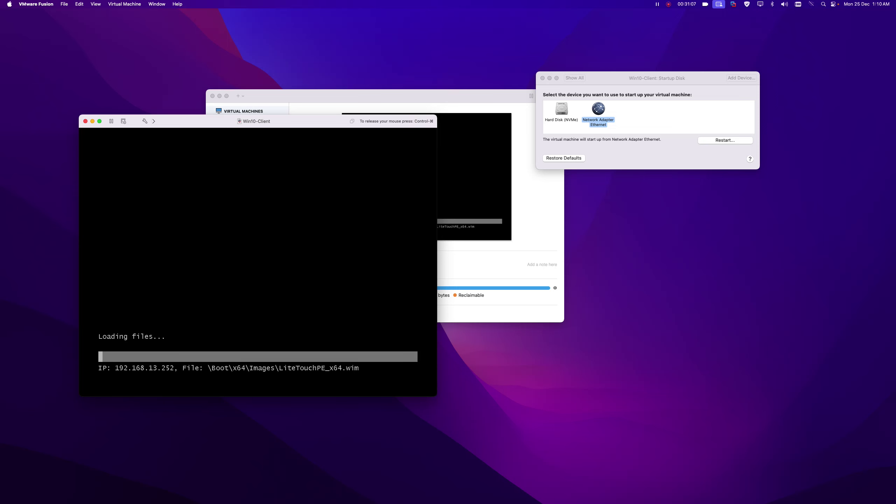
pyautogui.press('ctrl+super')
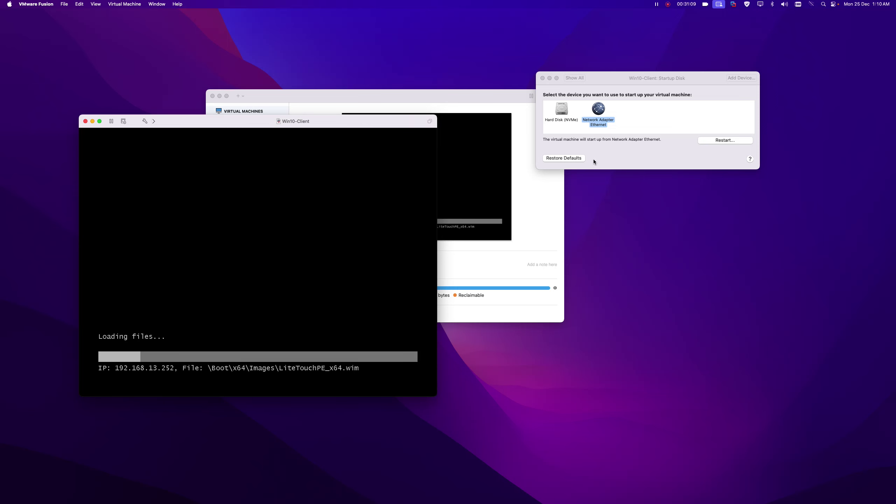
pyautogui.click(575, 158)
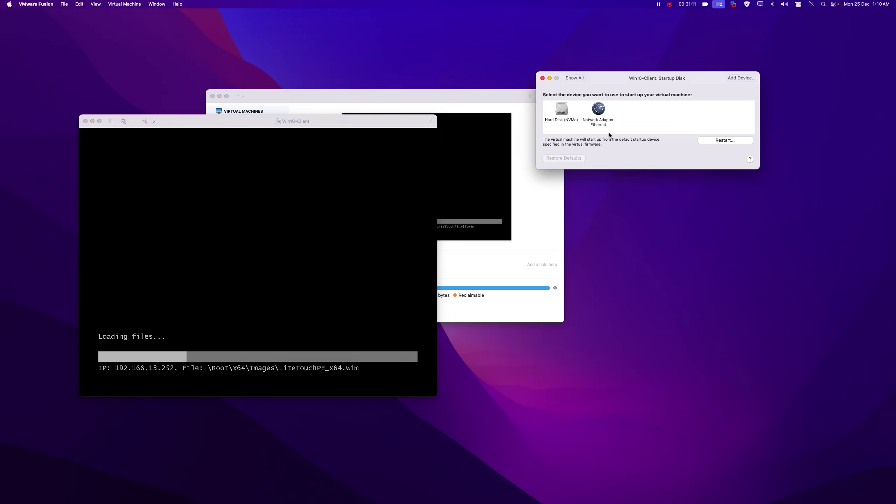
pyautogui.click(542, 79)
pyautogui.moveTo(357, 119); pyautogui.dragTo(457, 56)
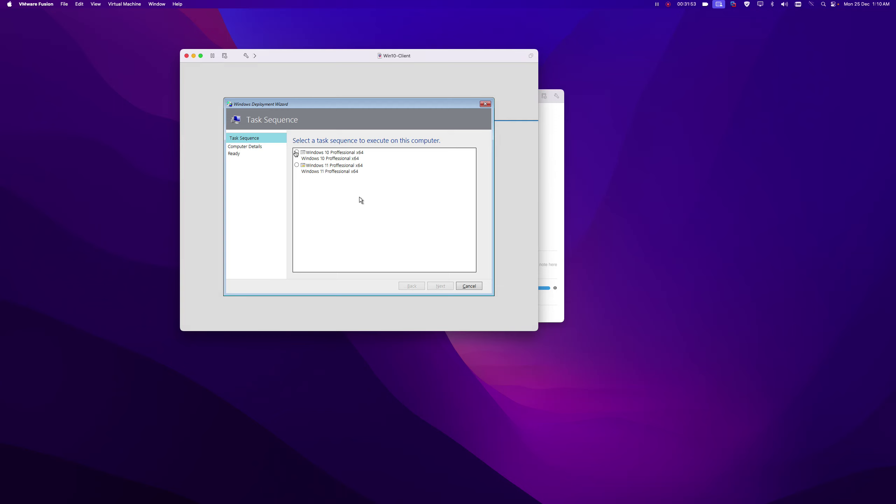
# Select the Windows 10 Professional x64 task sequence in the Deployment Wizard.
pyautogui.click(296, 152)
pyautogui.click(297, 153)
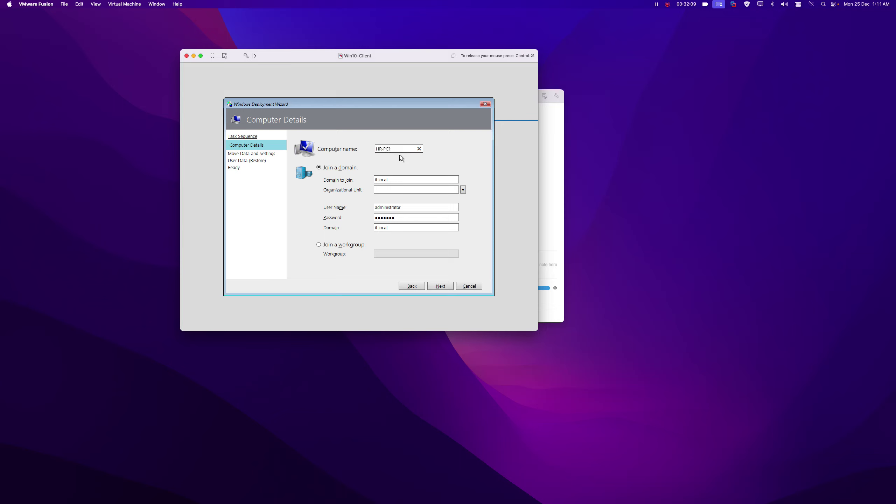
# Place the computer in the HR Computers OU, verify the full OU path, and continue.
pyautogui.click(462, 190)
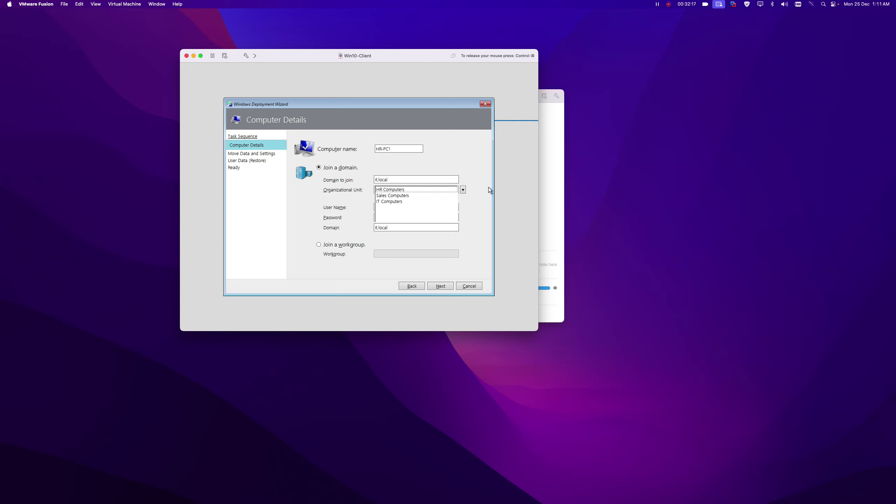
pyautogui.click(405, 191)
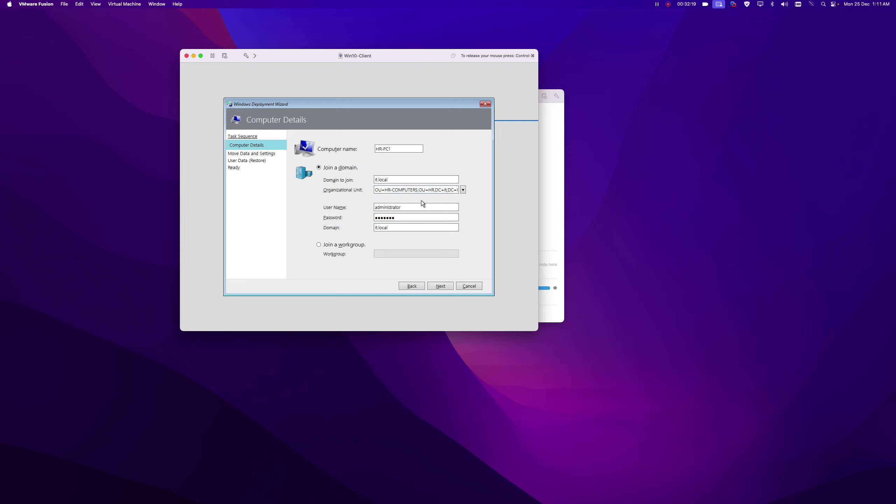
pyautogui.moveTo(380, 189)
pyautogui.mouseDown()
pyautogui.moveTo(460, 192)
pyautogui.moveTo(365, 189)
pyautogui.mouseUp()
pyautogui.click(428, 190)
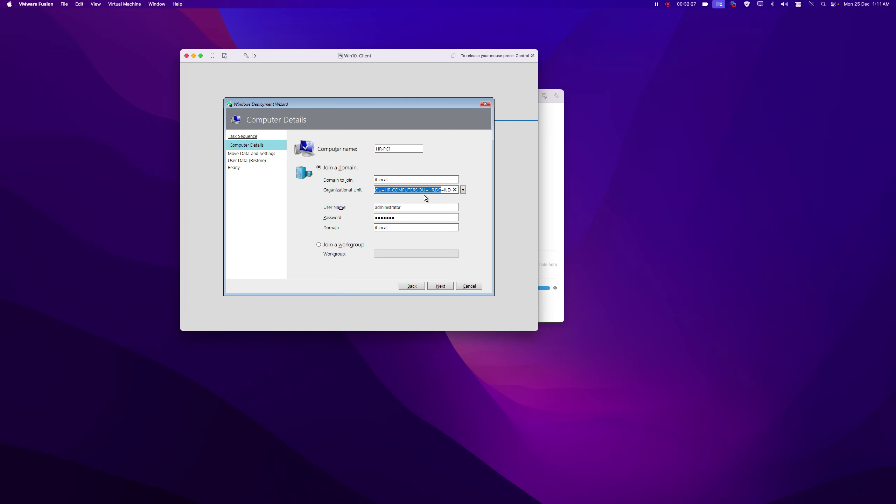
pyautogui.click(440, 286)
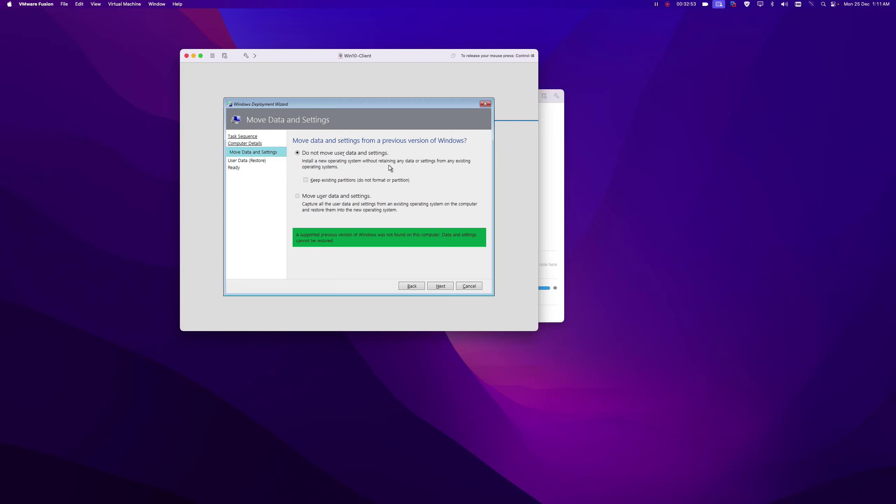
# Skip moving and restoring user data, begin the deployment, and minimize Win10-Client.
pyautogui.press('ctrl+super')
pyautogui.click(439, 287)
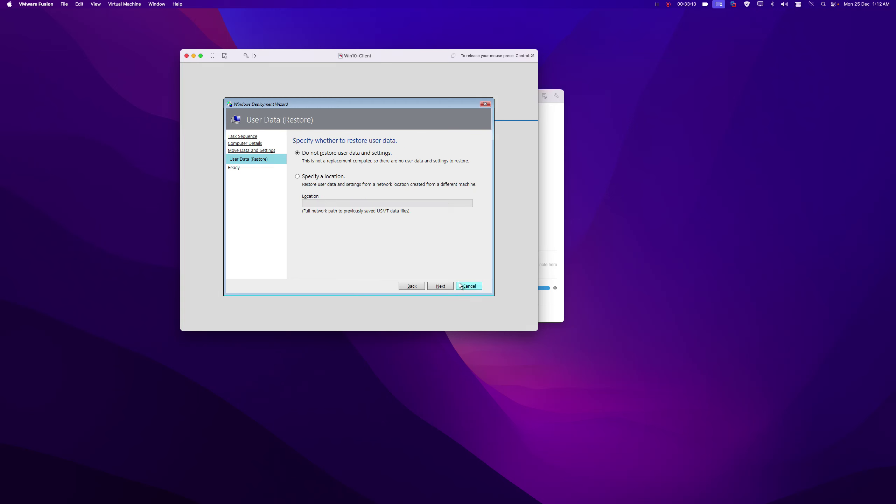
pyautogui.click(441, 285)
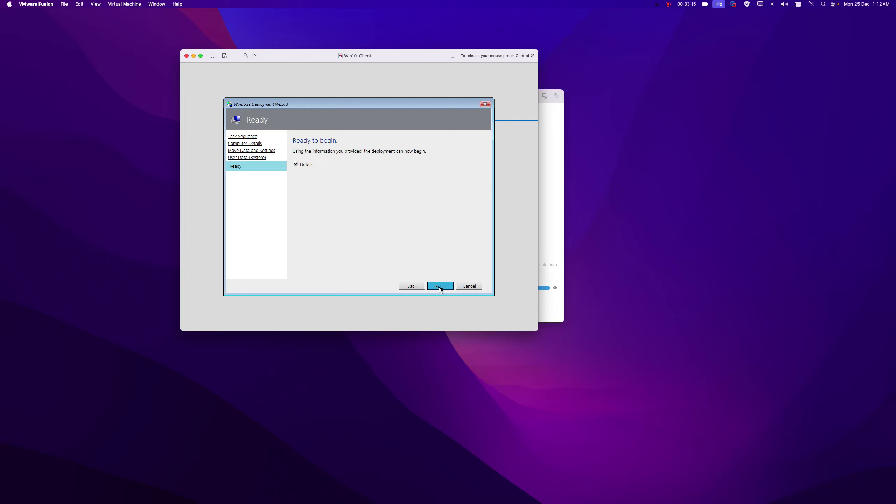
pyautogui.click(440, 287)
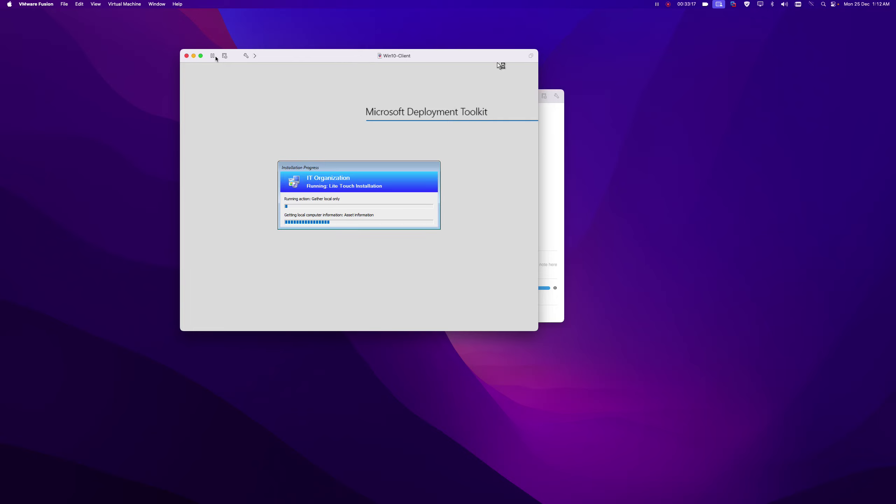
pyautogui.click(193, 56)
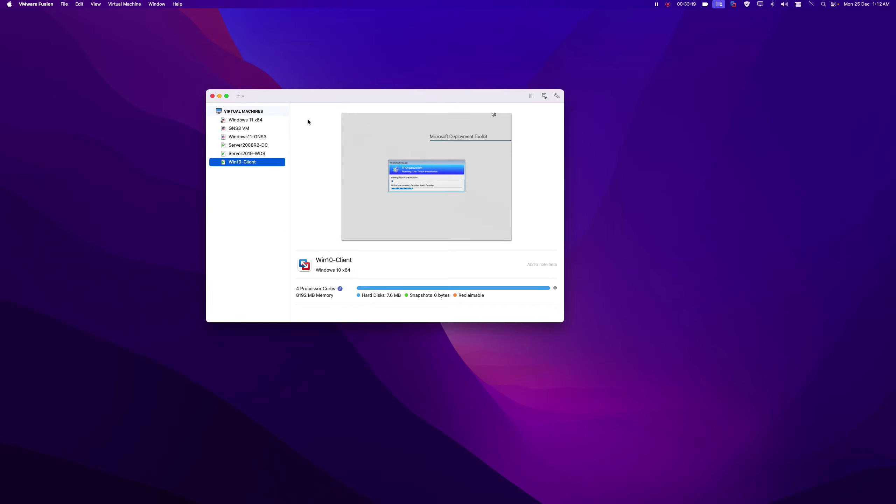
# Create a new custom virtual machine with Windows 10 x64 as the guest OS.
pyautogui.click(240, 95)
pyautogui.click(247, 106)
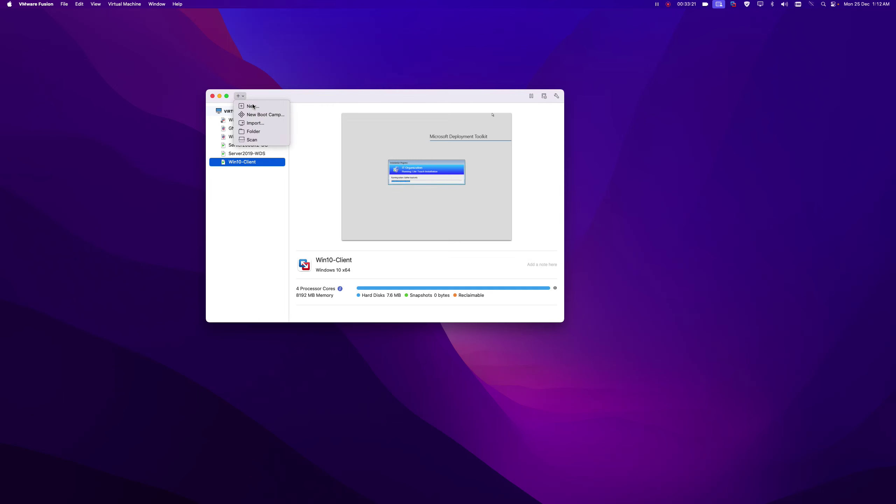
pyautogui.click(207, 164)
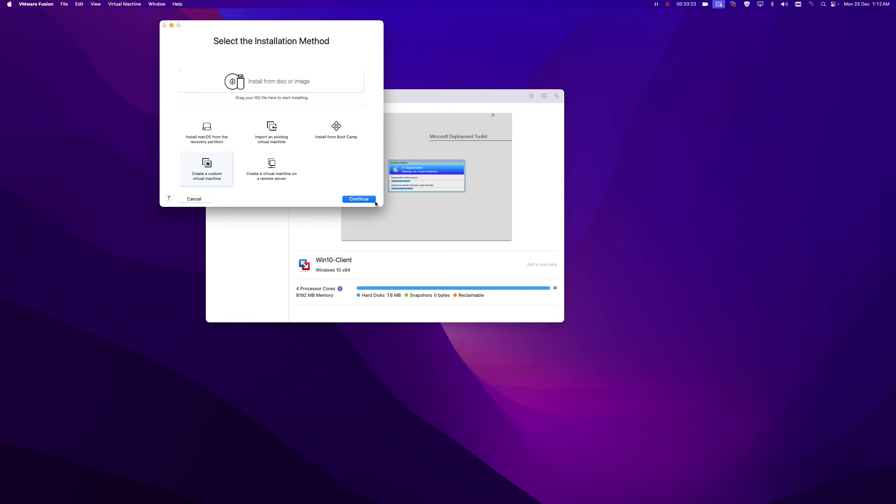
pyautogui.click(363, 199)
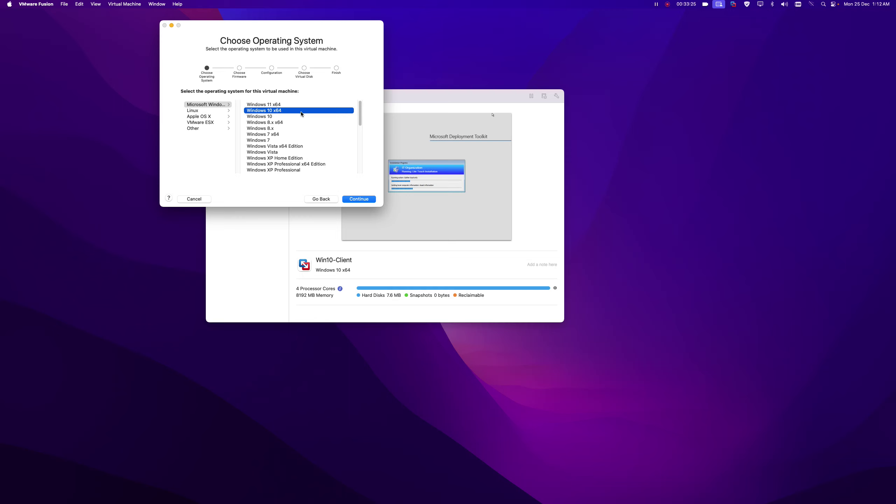
pyautogui.click(359, 200)
pyautogui.click(359, 200)
pyautogui.click(360, 199)
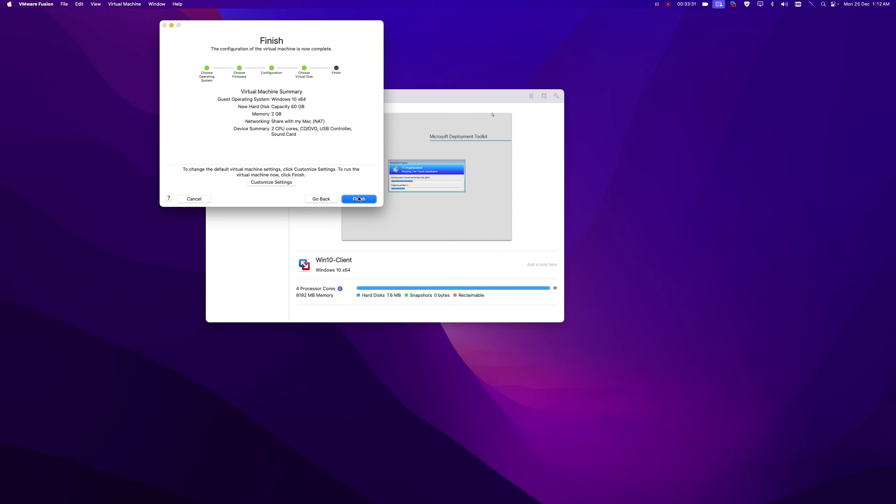
# Customize settings and save the new VM as Win11-Client.
pyautogui.click(287, 183)
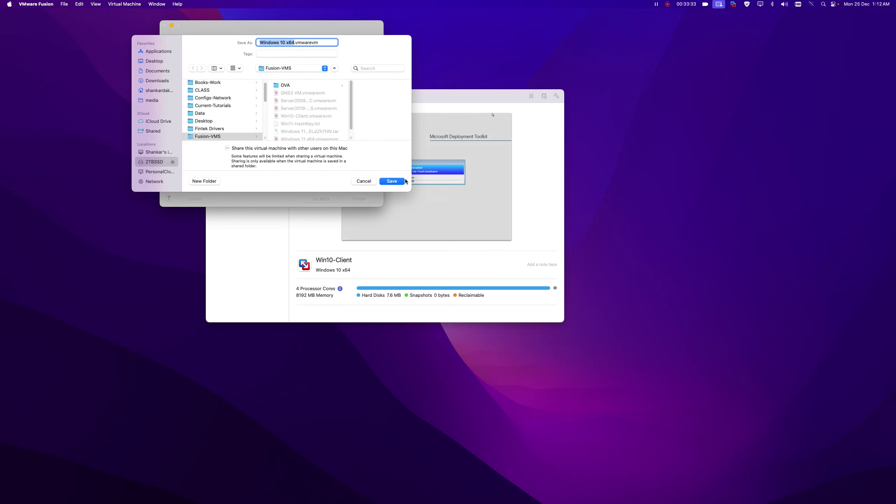
pyautogui.write('Win11-Clie')
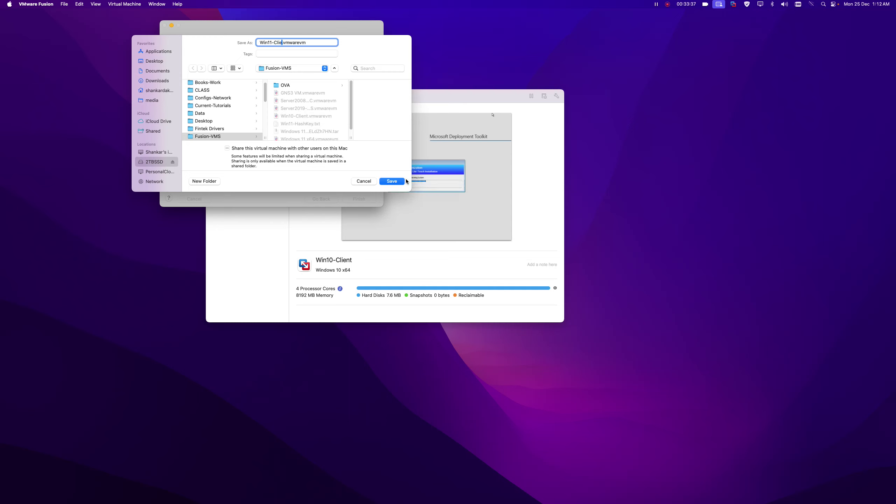
pyautogui.write('nt')
pyautogui.click(404, 181)
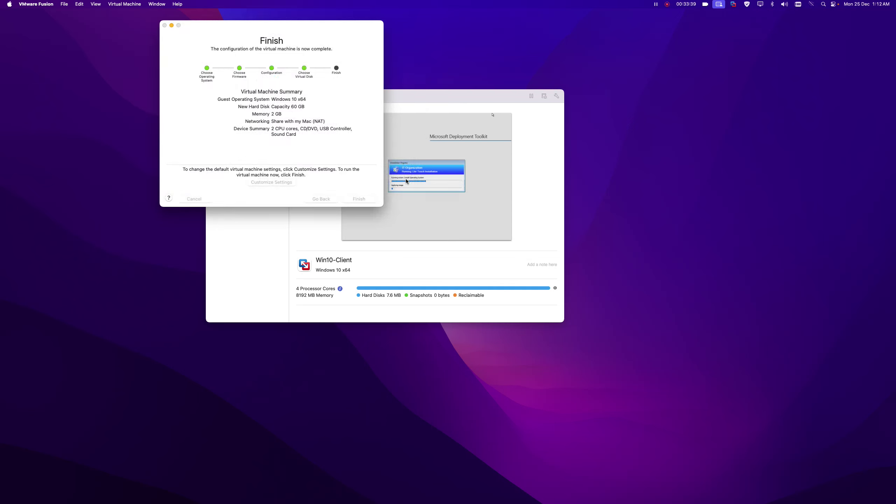
# Remove the camera and CD/DVD drive and bridge the network adapter to Ethernet.
pyautogui.click(501, 106)
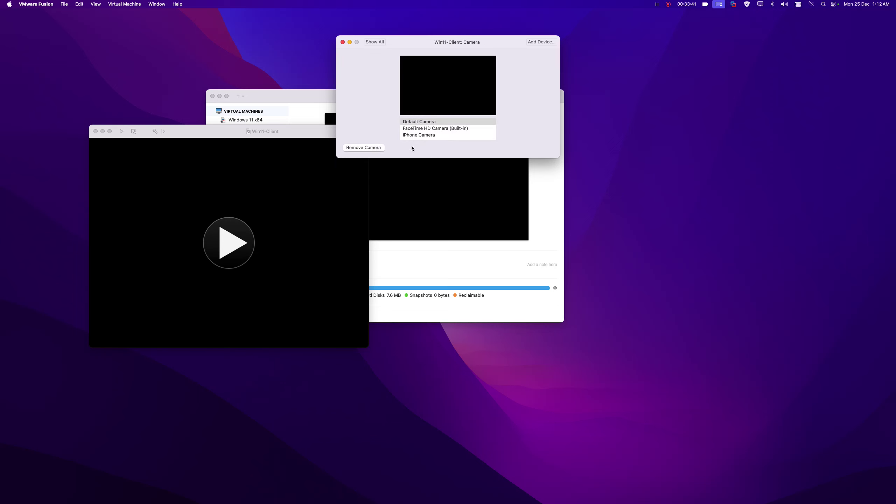
pyautogui.click(364, 147)
pyautogui.click(466, 120)
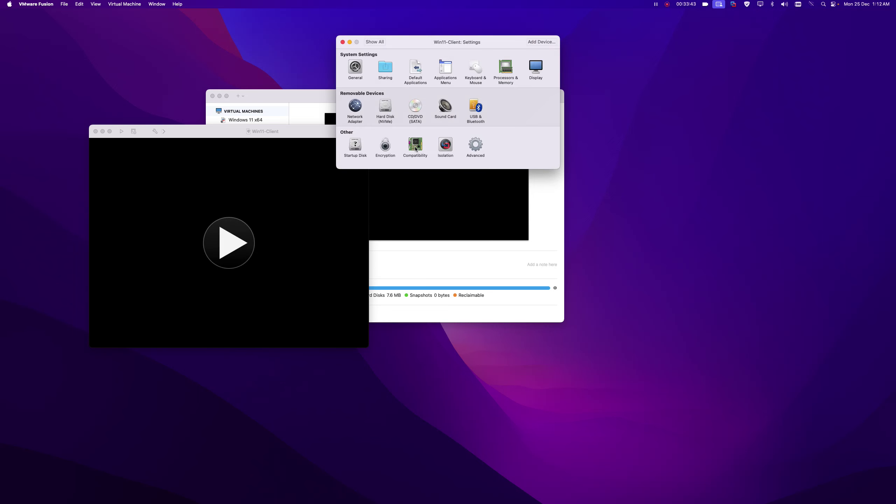
pyautogui.click(414, 108)
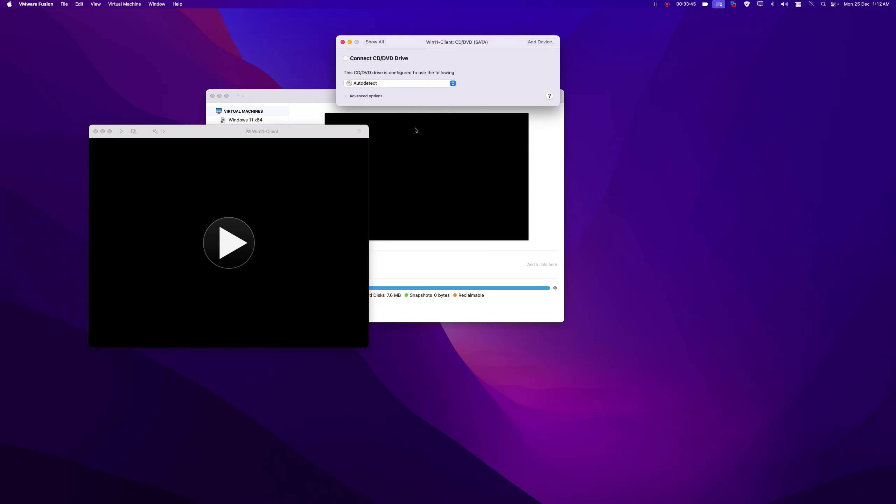
pyautogui.click(345, 95)
pyautogui.click(375, 120)
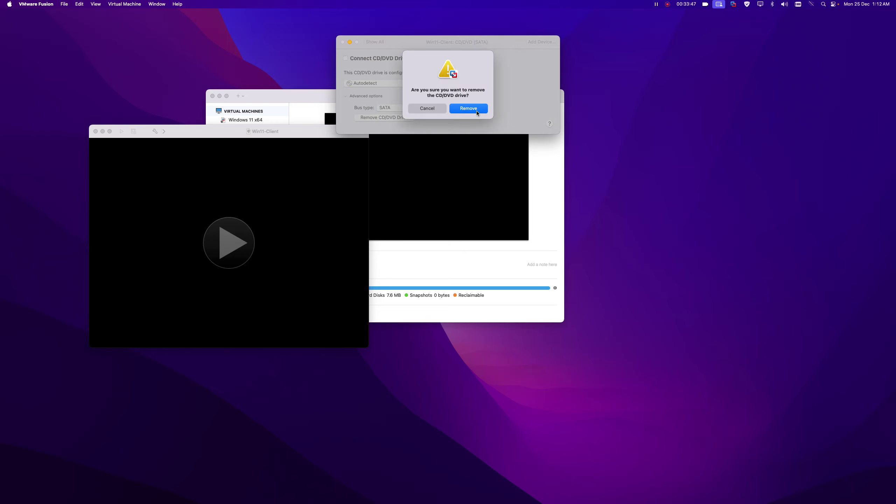
pyautogui.click(465, 116)
pyautogui.click(356, 105)
pyautogui.click(426, 116)
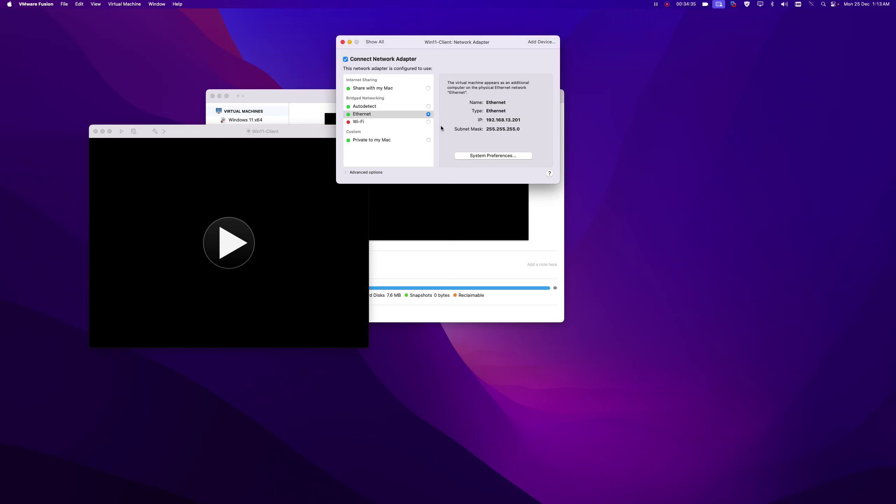
# Give Win11-Client 4 processor cores and 8192 MB of memory.
pyautogui.click(374, 41)
pyautogui.click(505, 71)
pyautogui.click(374, 71)
pyautogui.click(372, 85)
pyautogui.doubleClick(454, 96)
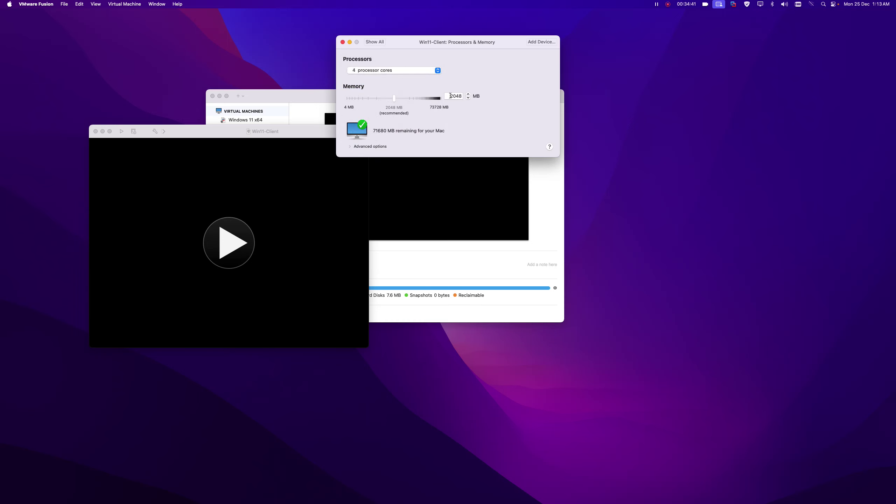
pyautogui.write('8192')
# Make the Ethernet network adapter Win11-Client's startup device and restart it.
pyautogui.click(374, 42)
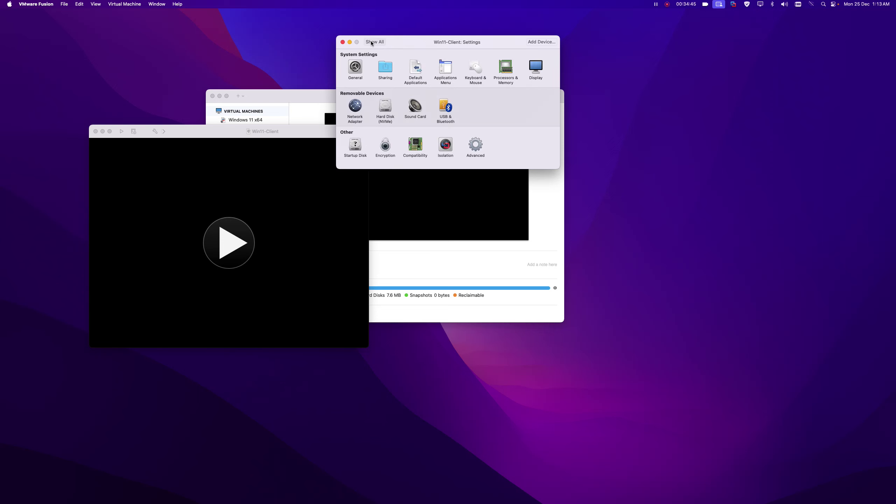
pyautogui.click(360, 145)
pyautogui.moveTo(448, 43); pyautogui.dragTo(720, 61)
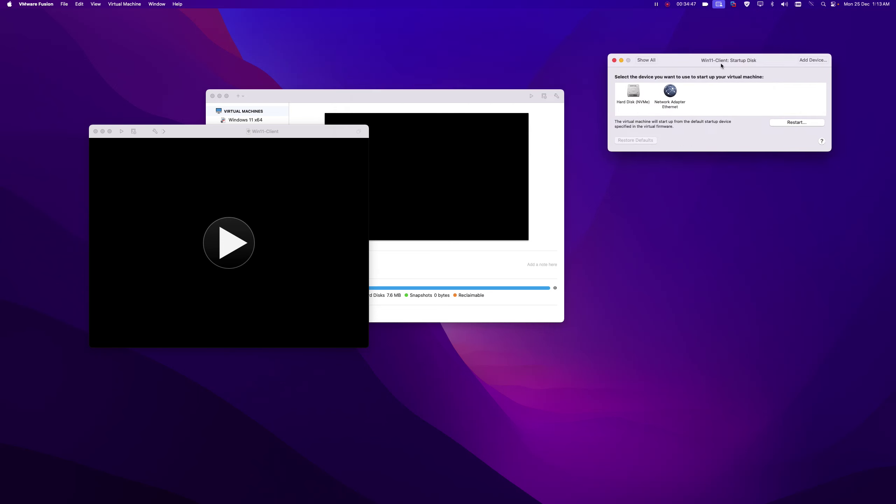
pyautogui.click(682, 90)
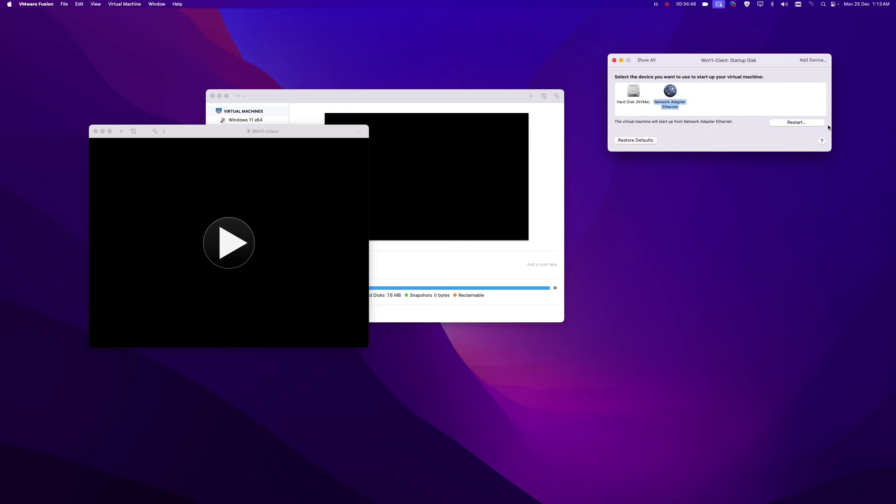
pyautogui.click(793, 121)
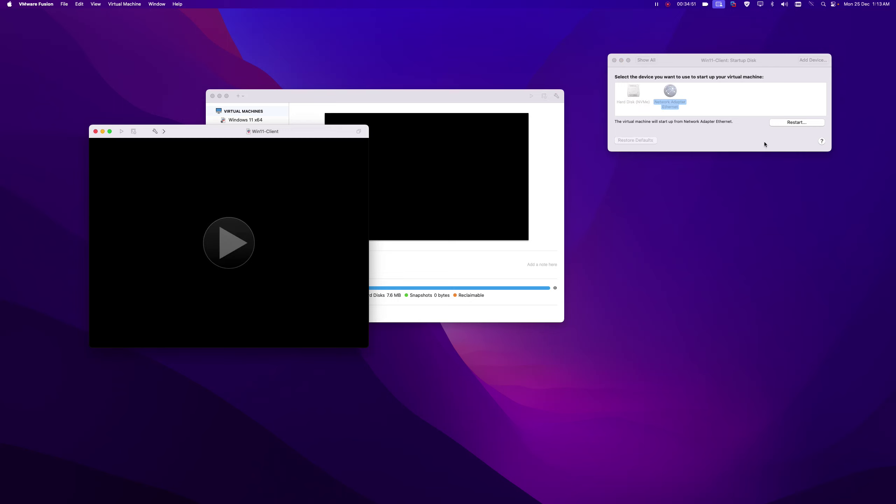
pyautogui.moveTo(289, 129); pyautogui.dragTo(299, 110)
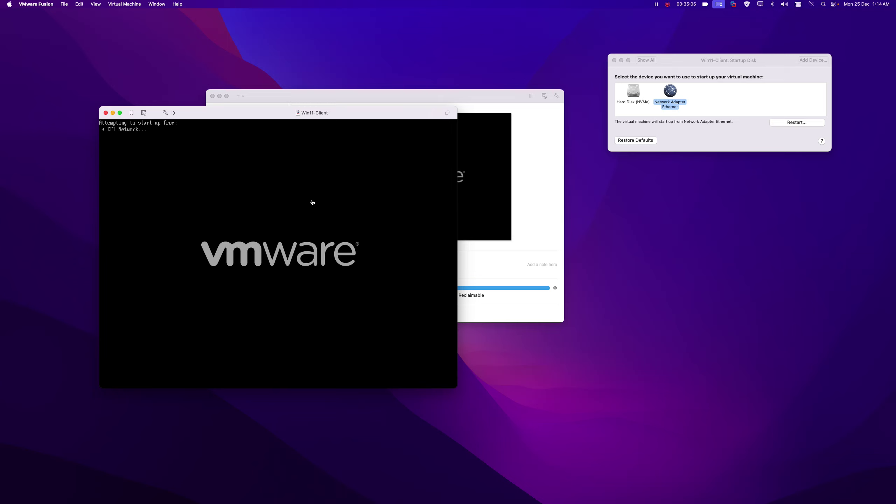
# Minimize Win10-Client, restart Win11-Client, and press Enter to start the network boot.
pyautogui.moveTo(355, 113); pyautogui.dragTo(362, 104)
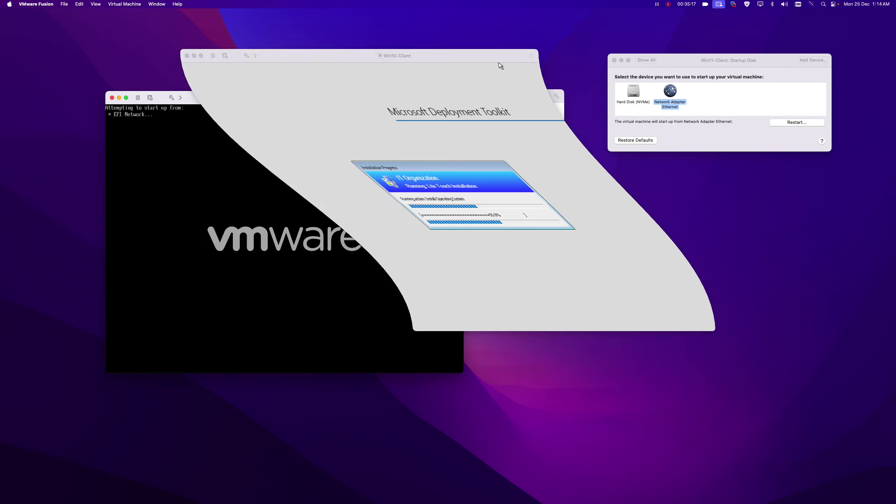
pyautogui.click(193, 56)
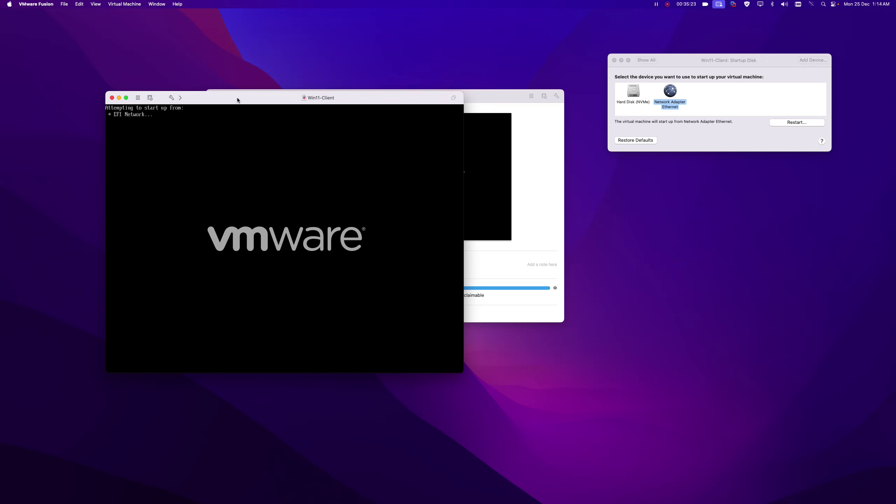
pyautogui.click(127, 4)
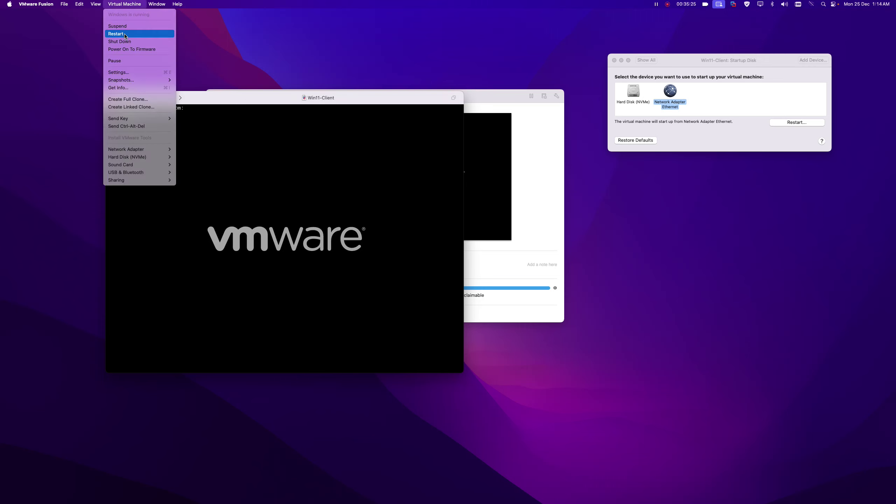
pyautogui.click(126, 34)
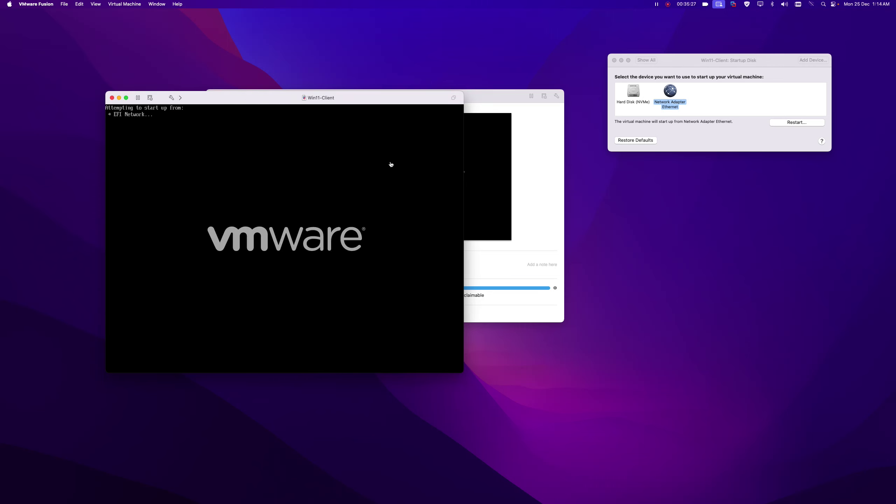
pyautogui.click(367, 151)
pyautogui.press('Return')
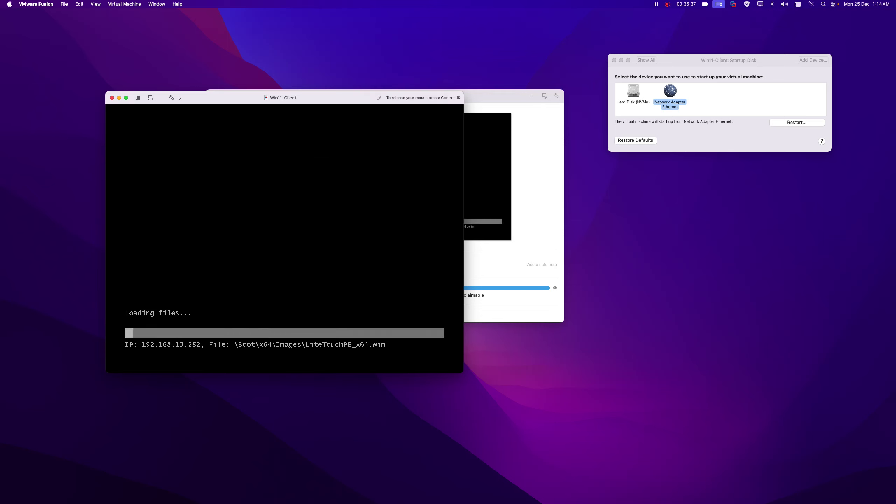
# Restore the default startup device and close the Startup Disk window.
pyautogui.press('ctrl+super')
pyautogui.click(702, 62)
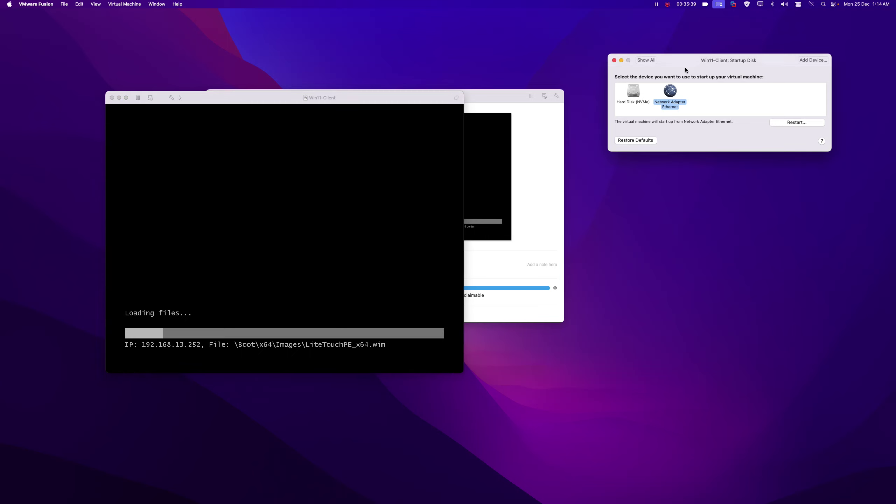
pyautogui.click(634, 140)
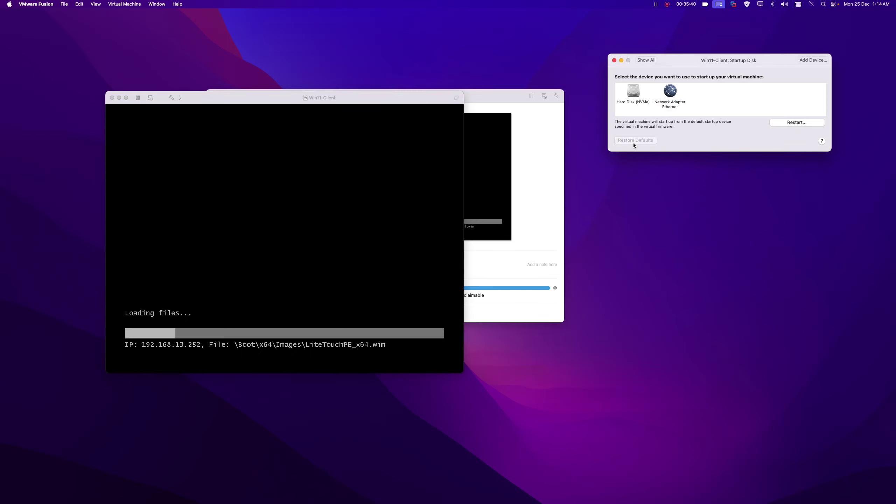
pyautogui.click(613, 60)
pyautogui.moveTo(352, 100); pyautogui.dragTo(393, 90)
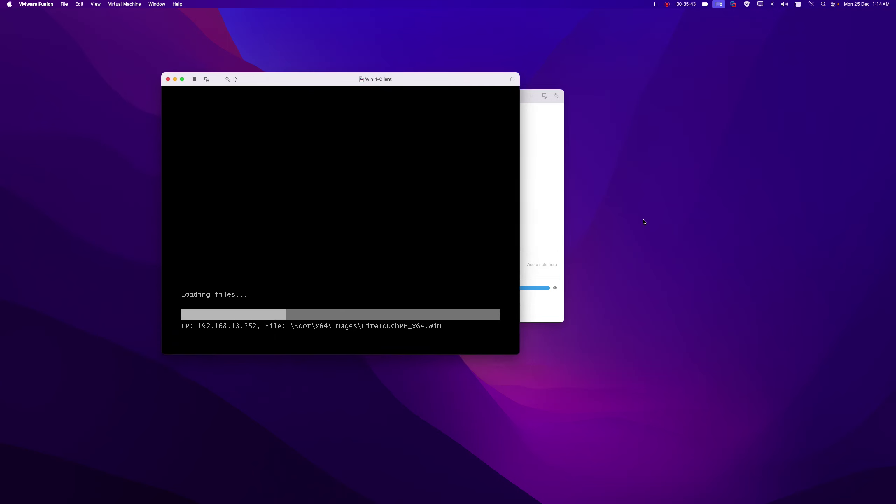
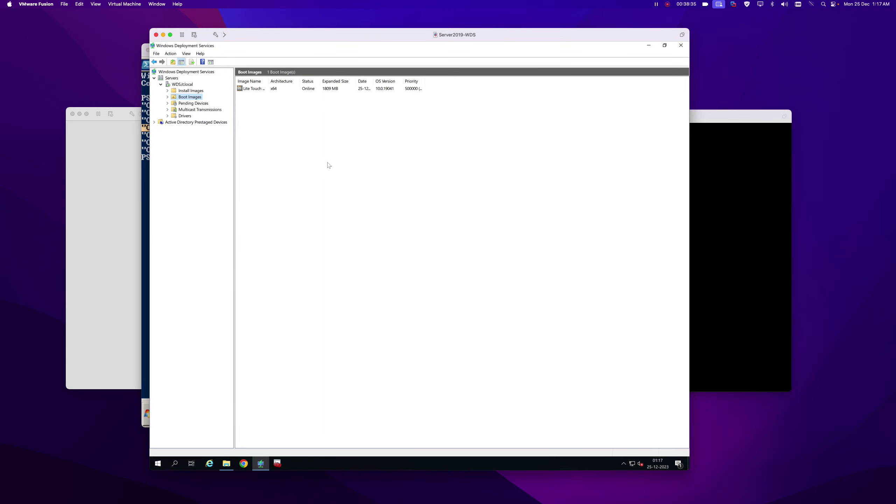
# Put away the deployment console, then review the DomainOUList file in Notepad and close it.
pyautogui.click(649, 45)
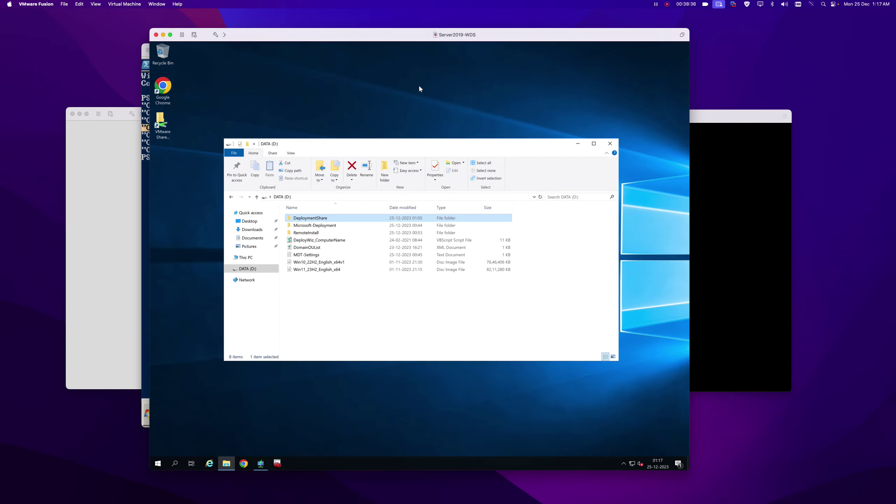
pyautogui.rightClick(309, 248)
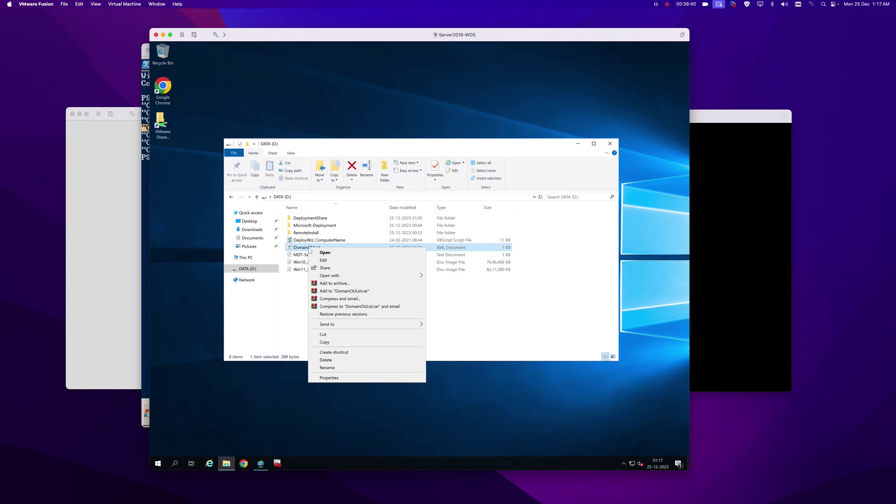
pyautogui.click(331, 260)
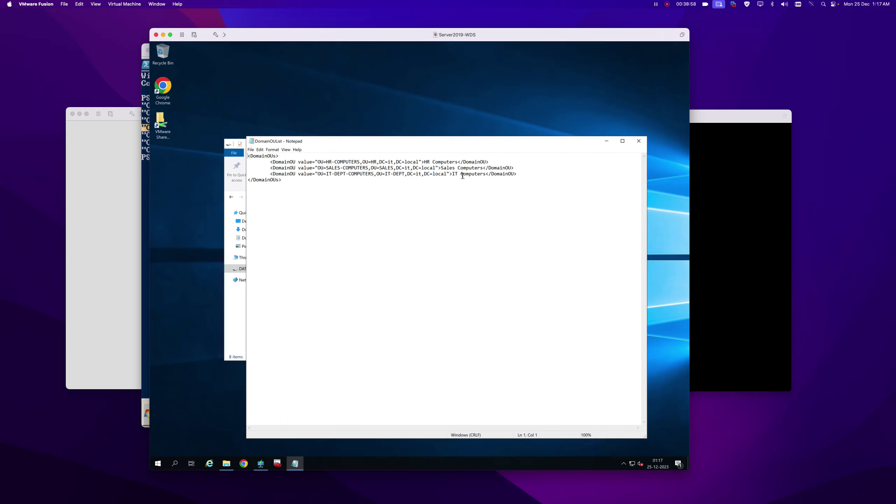
pyautogui.click(638, 140)
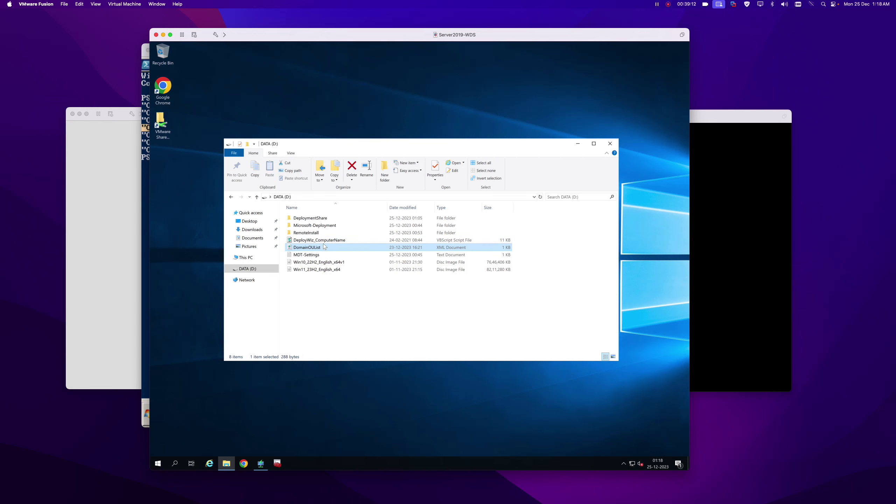
# Compare against the domain's OUs on the domain controller, then minimize the DC and WDS server windows.
pyautogui.click(145, 191)
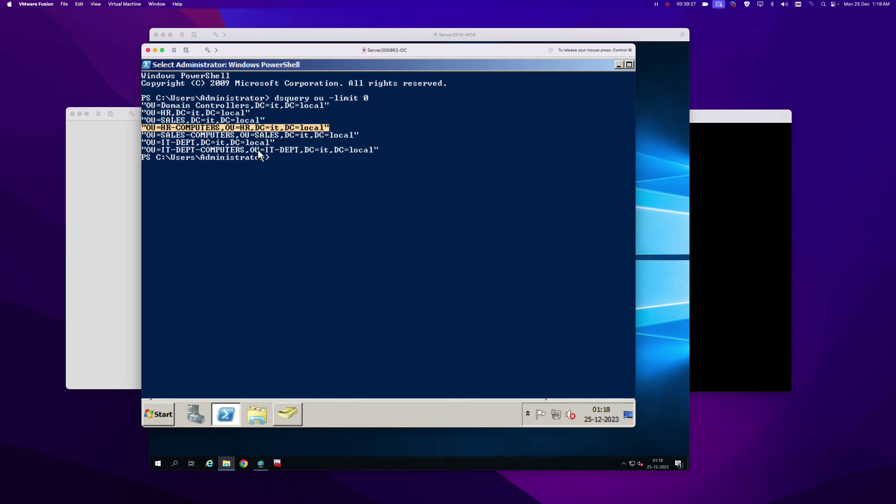
pyautogui.click(156, 51)
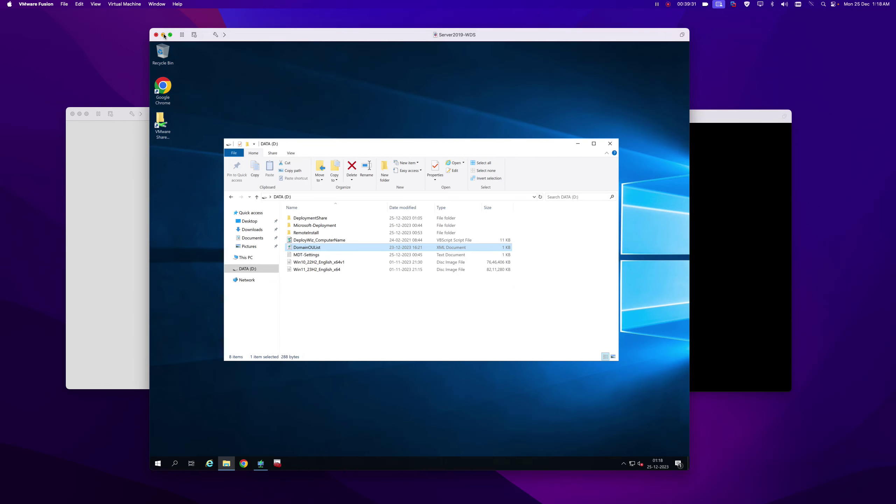
pyautogui.click(163, 35)
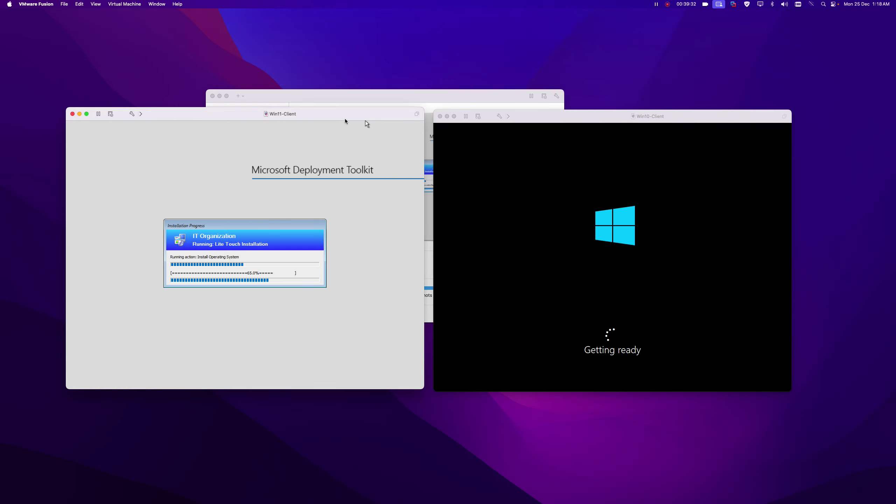
# Focus Win10-Client and wait until it reaches its desktop while Win11-Client checks for updates.
pyautogui.click(561, 120)
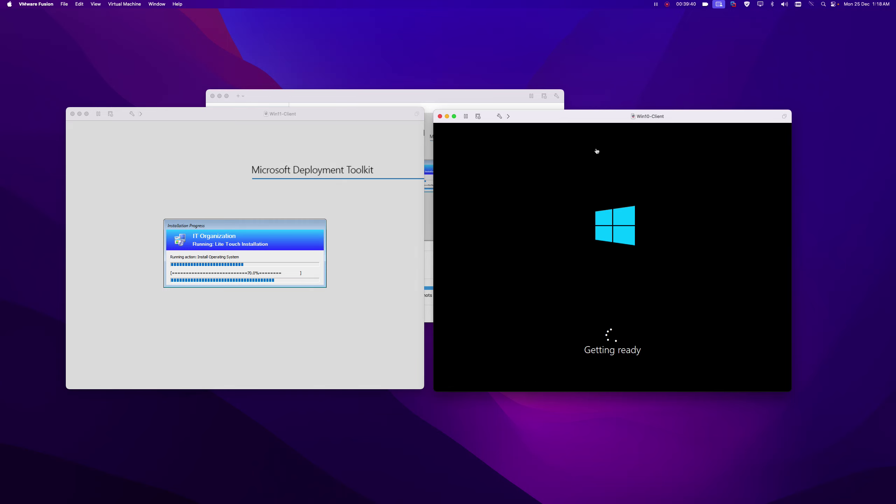
pyautogui.click(656, 5)
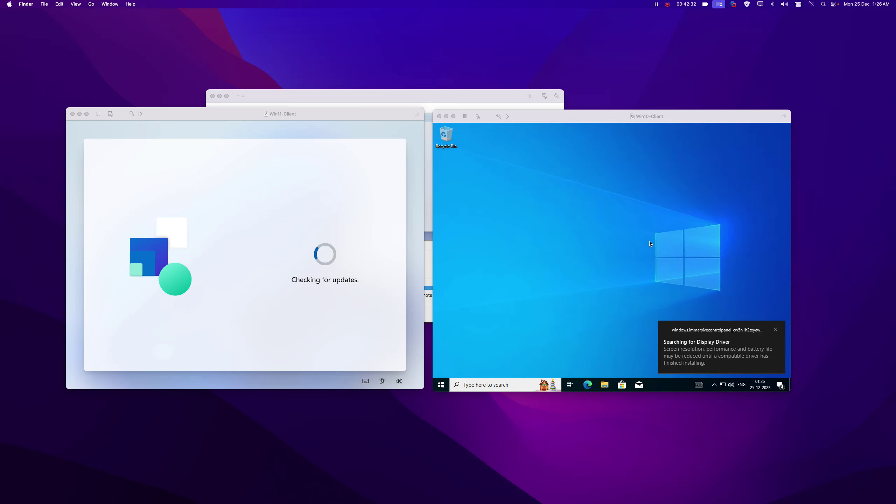
# Open Network Connections with ncpa.cpl and check Ethernet0's IPv4 DNS server in its details.
pyautogui.click(596, 228)
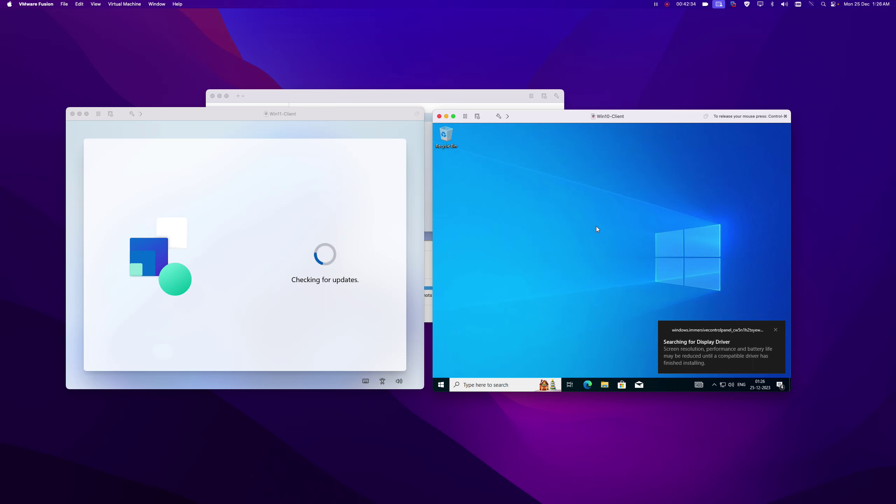
pyautogui.press('super+r')
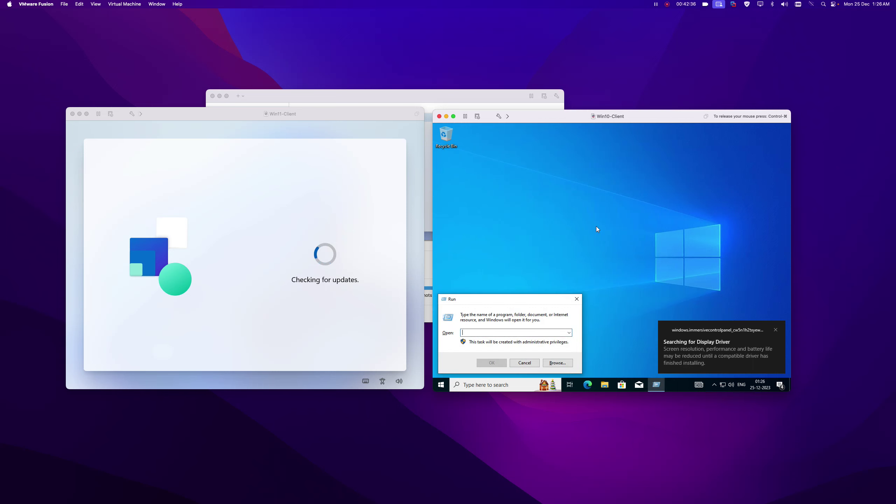
pyautogui.write('nc')
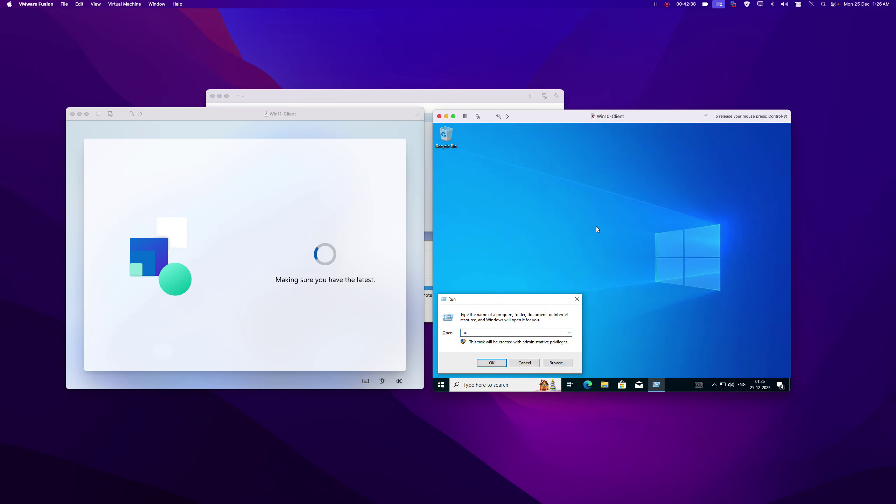
pyautogui.write('pa.c')
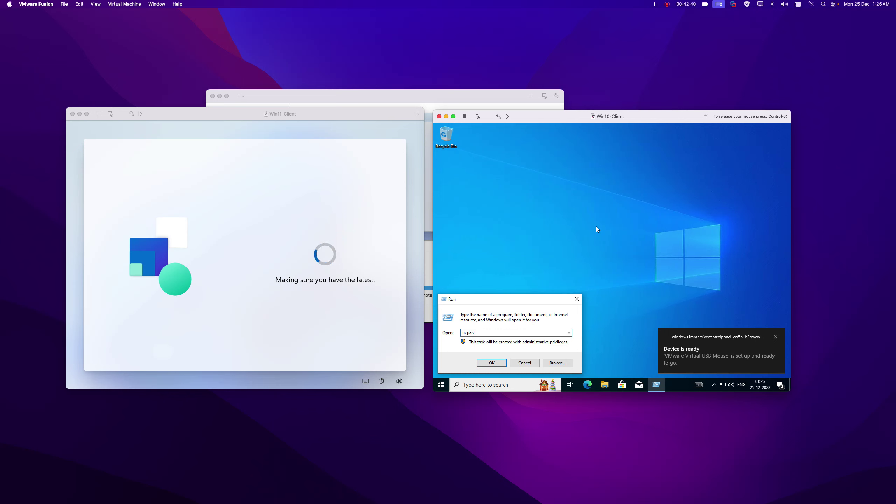
pyautogui.write('pl')
pyautogui.press('Return')
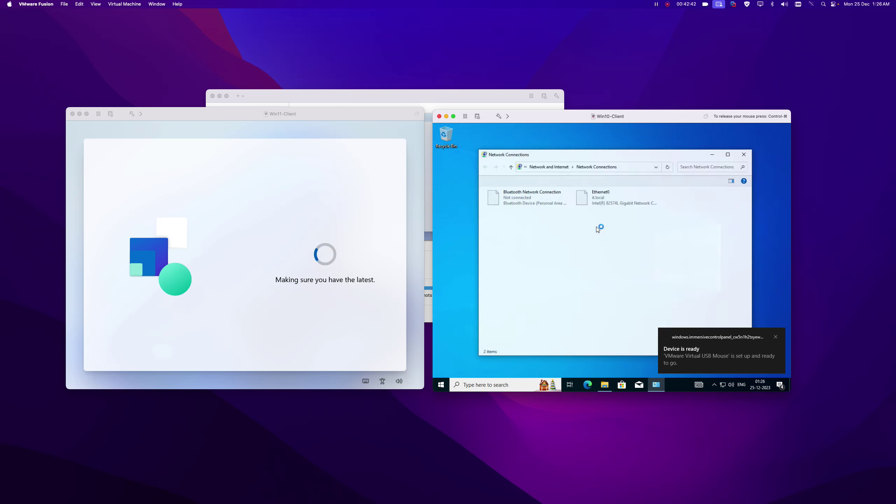
pyautogui.click(599, 203)
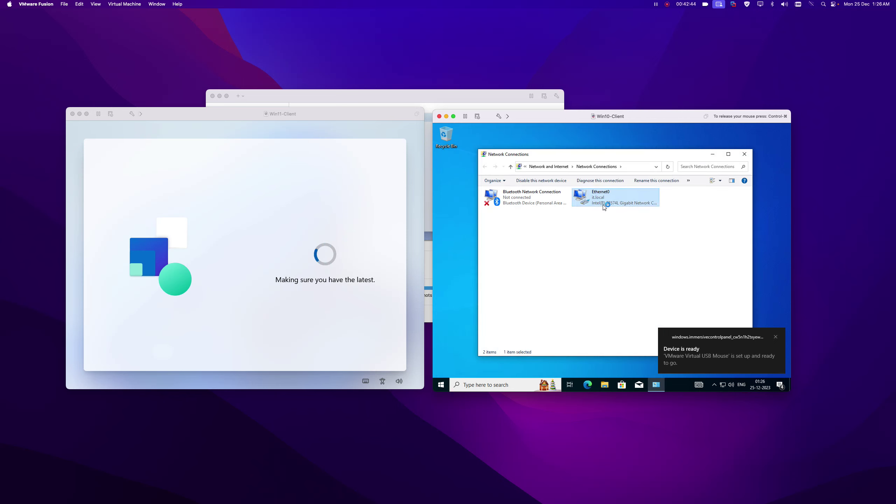
pyautogui.rightClick(598, 198)
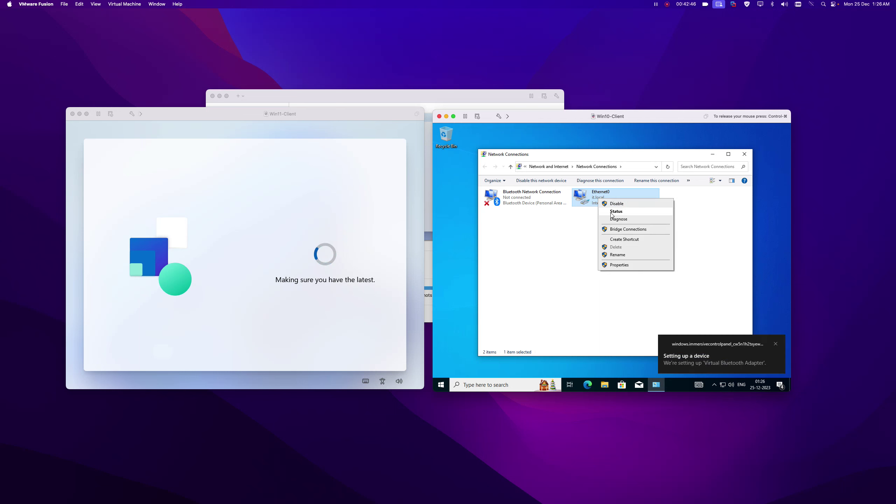
pyautogui.click(612, 213)
pyautogui.click(576, 250)
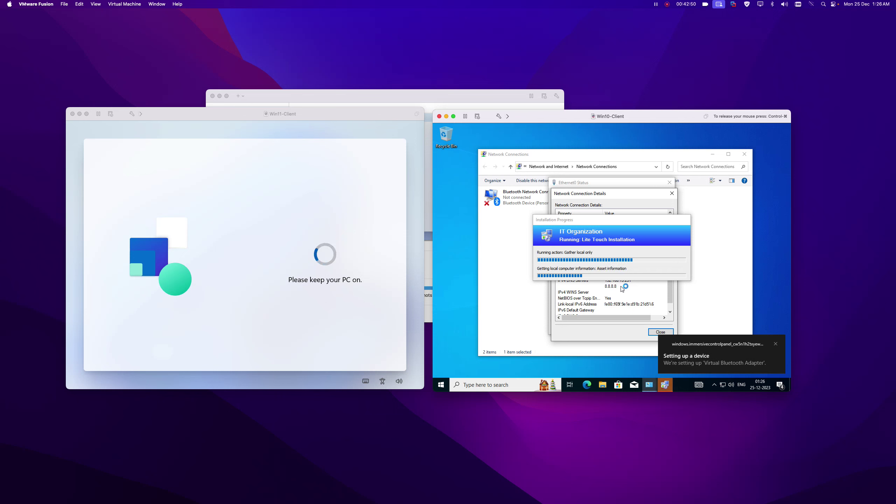
pyautogui.moveTo(597, 222); pyautogui.dragTo(703, 268)
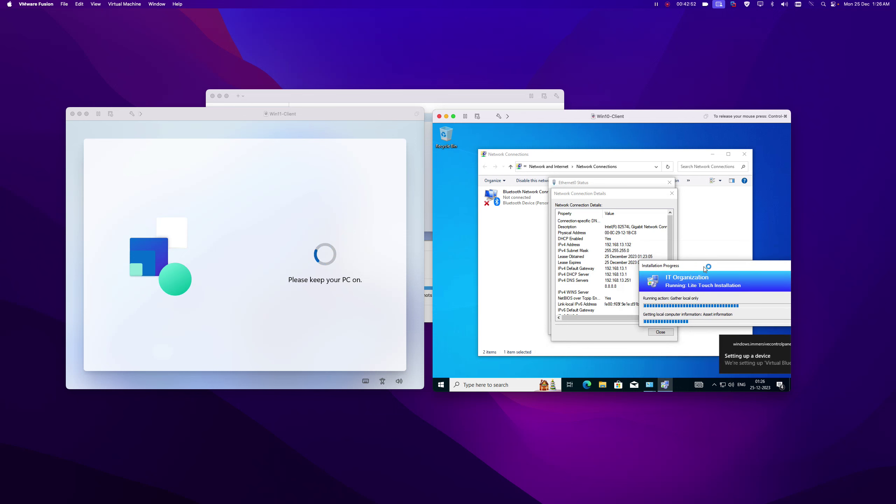
pyautogui.click(617, 282)
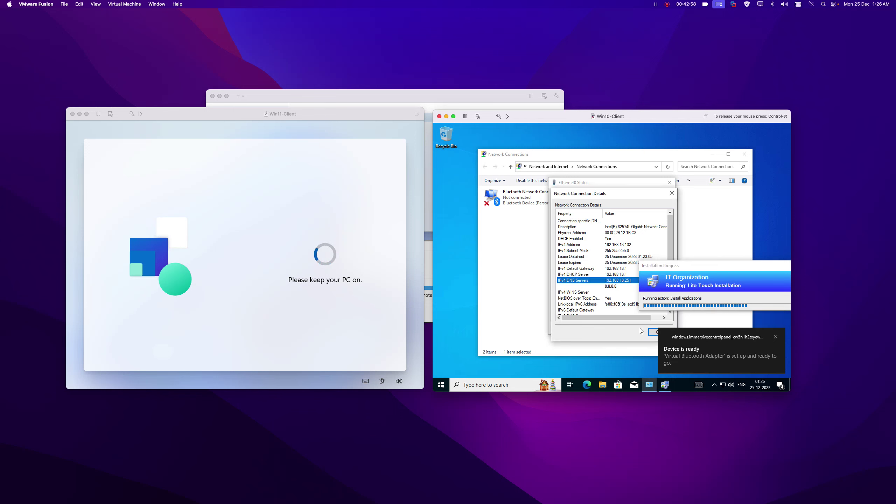
pyautogui.click(652, 333)
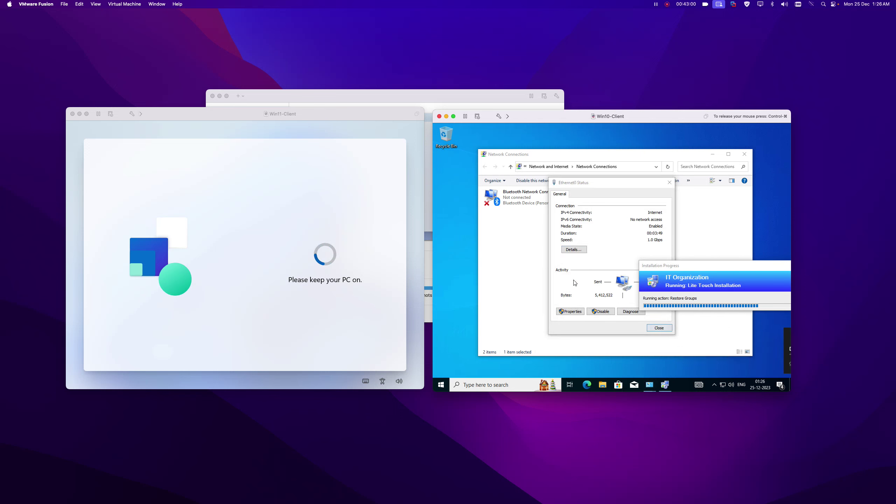
pyautogui.click(659, 328)
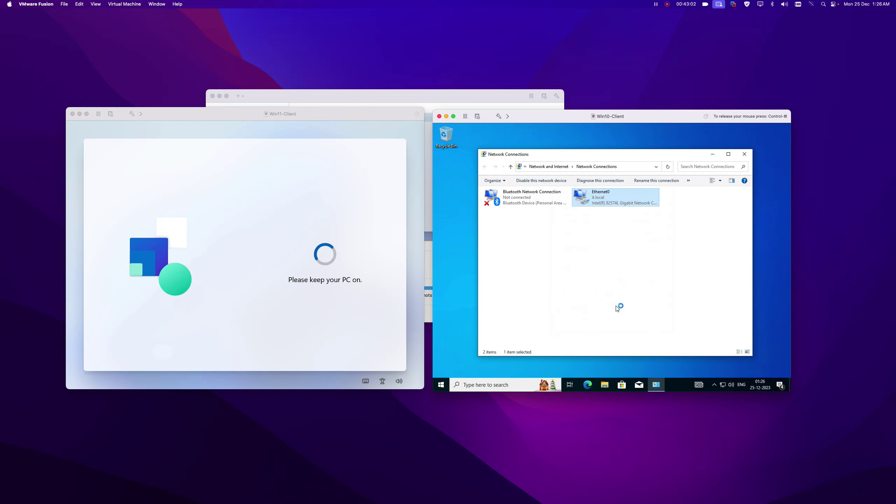
# Glance at the Administrator account options in Start, then close Network Connections.
pyautogui.click(440, 384)
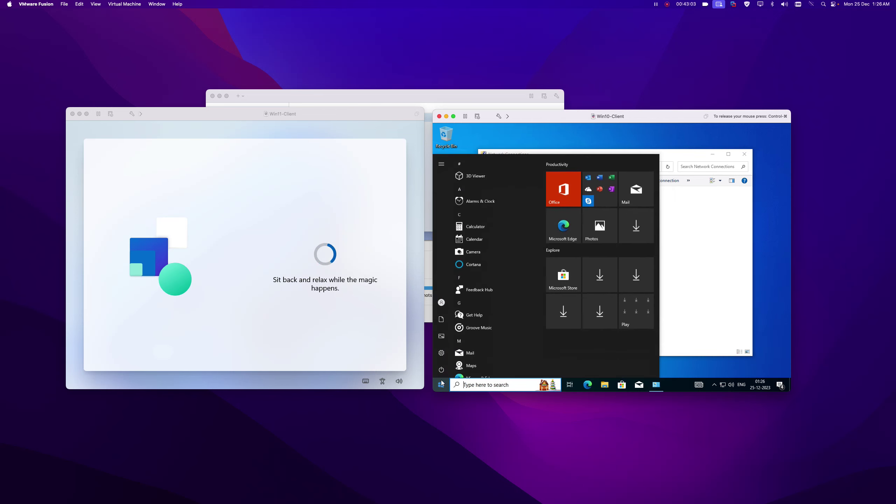
pyautogui.click(442, 302)
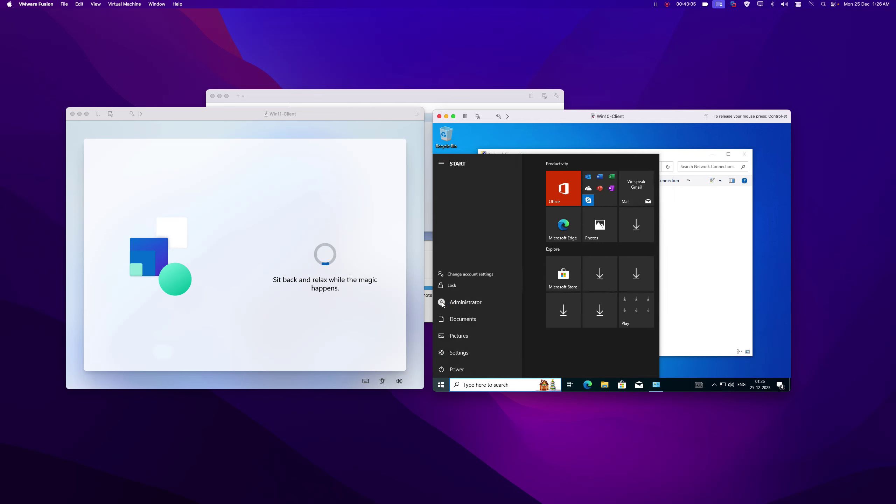
pyautogui.click(738, 296)
pyautogui.click(736, 291)
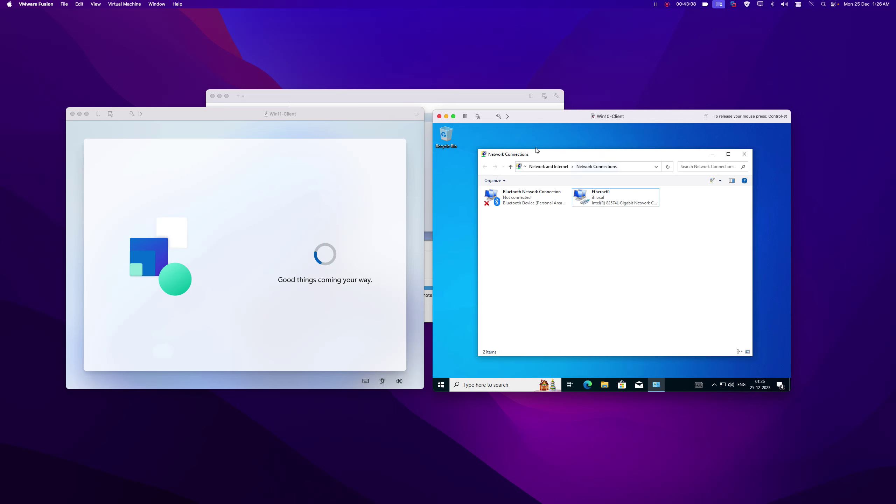
pyautogui.click(744, 154)
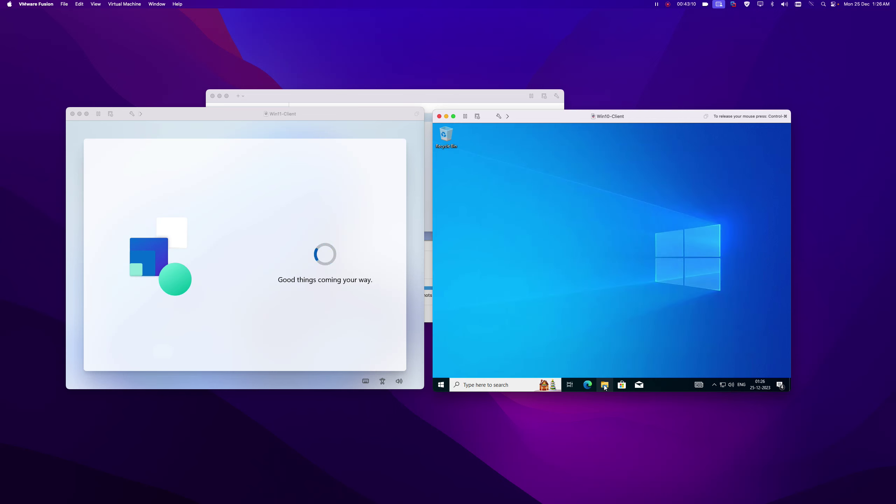
# Confirm in This PC's properties that the device is HR-PC1 in it.local, then open Start.
pyautogui.click(604, 385)
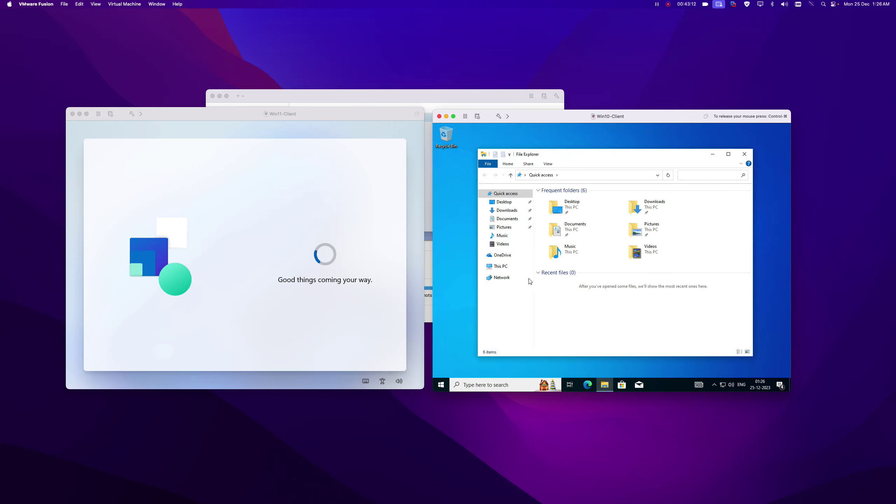
pyautogui.rightClick(498, 266)
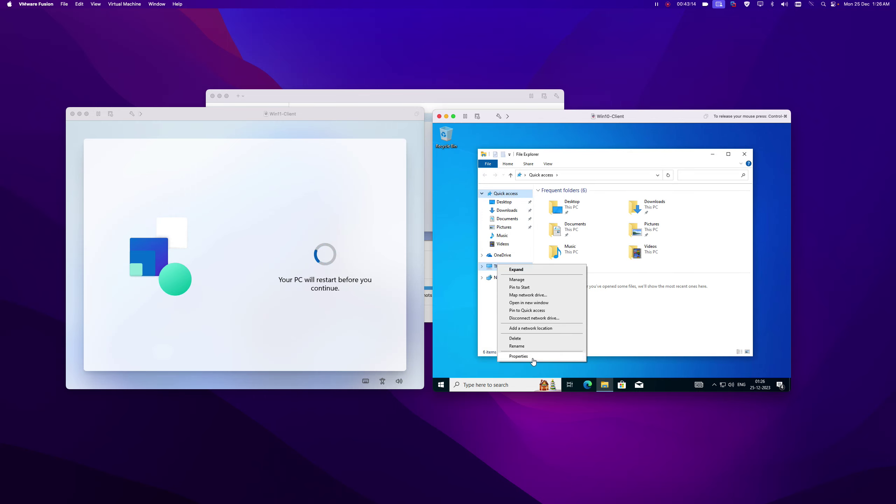
pyautogui.click(518, 355)
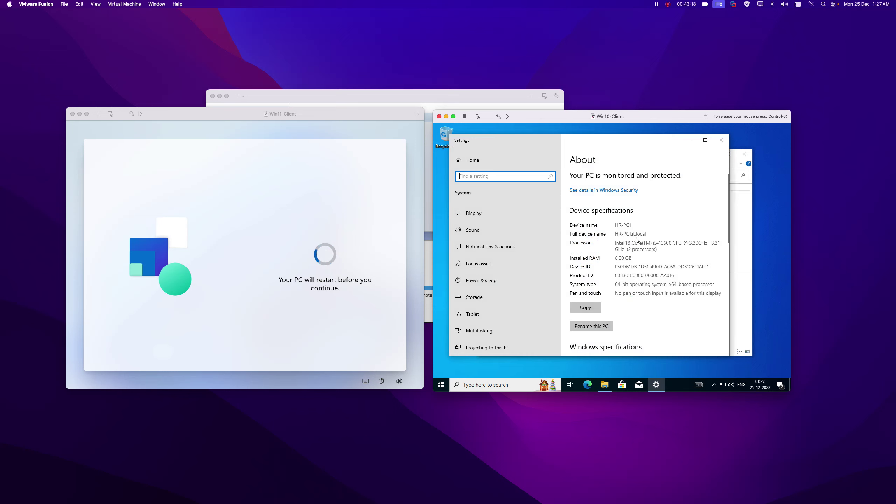
pyautogui.click(721, 140)
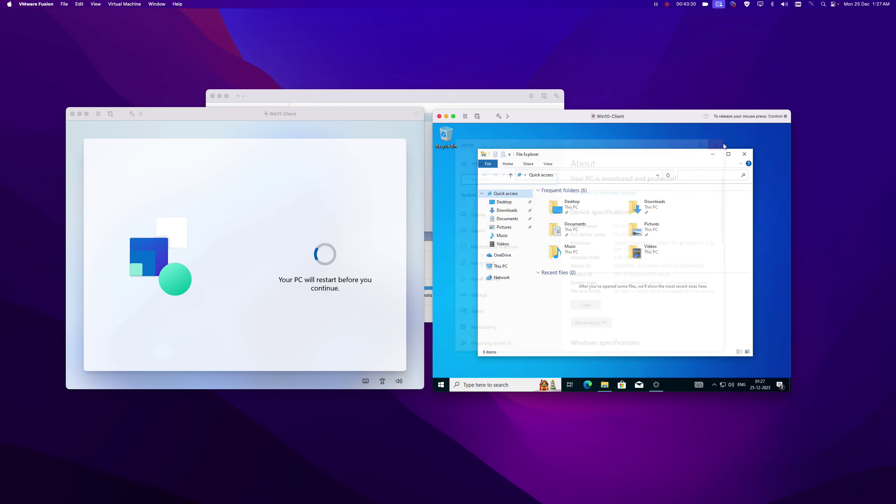
pyautogui.click(750, 155)
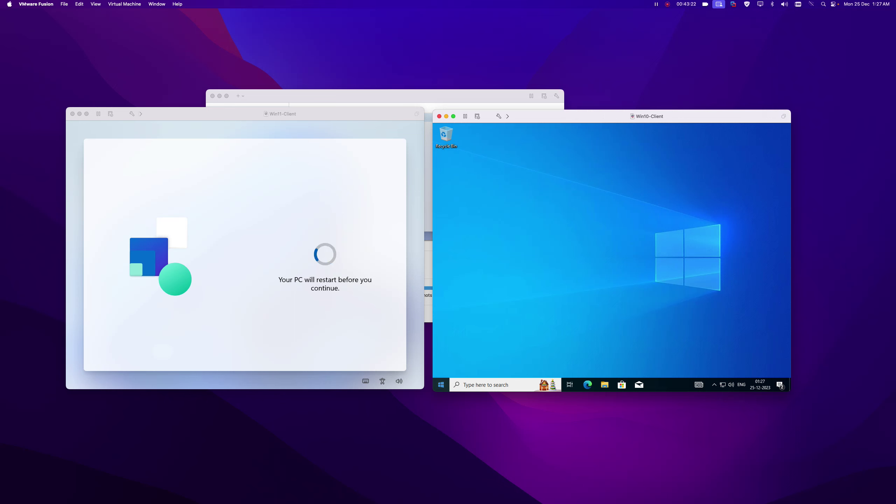
pyautogui.click(441, 385)
pyautogui.moveTo(441, 369)
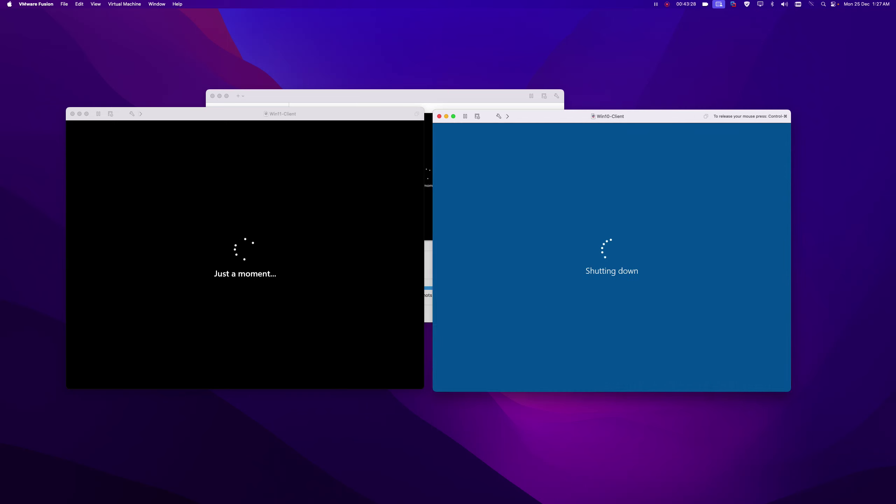
# Shut down Win10-Client, find HR-PC1 under HR > HR-COMPUTERS in ADUC, and close the console.
pyautogui.press('ctrl+super')
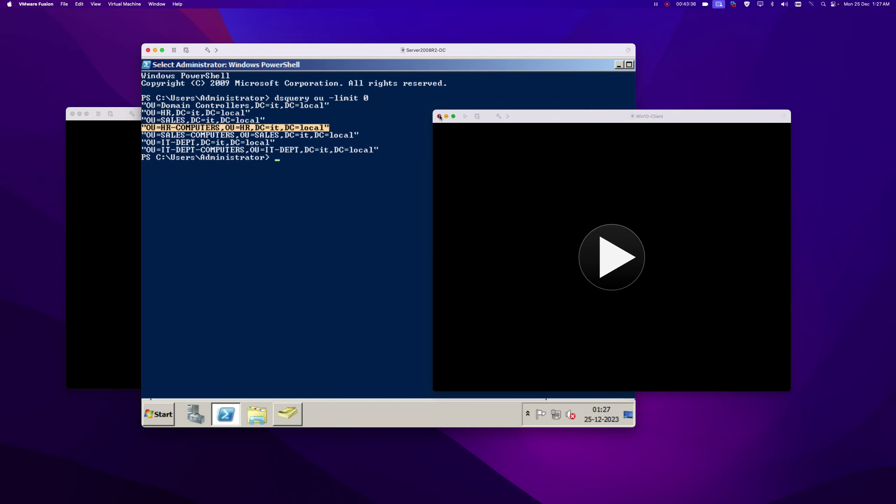
pyautogui.click(620, 65)
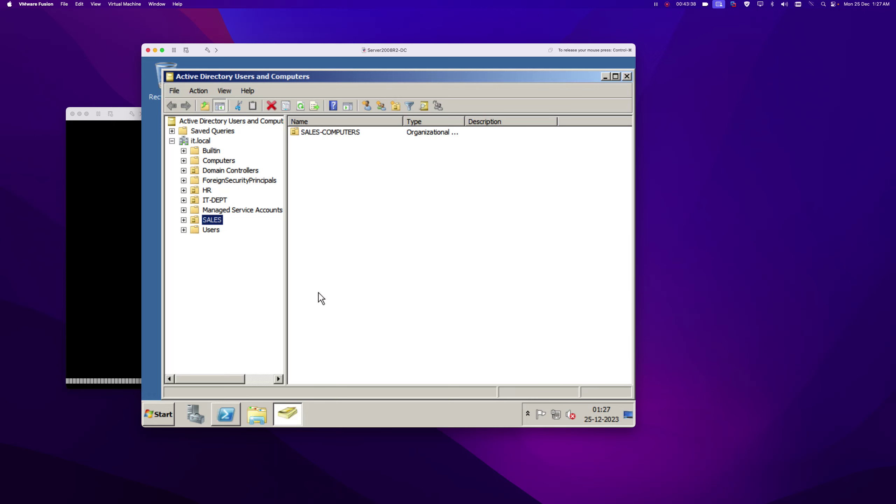
pyautogui.click(207, 191)
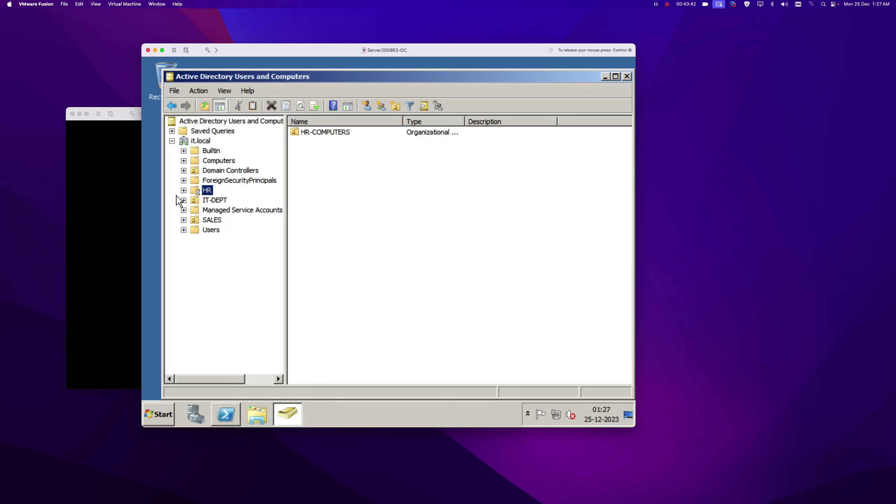
pyautogui.doubleClick(317, 134)
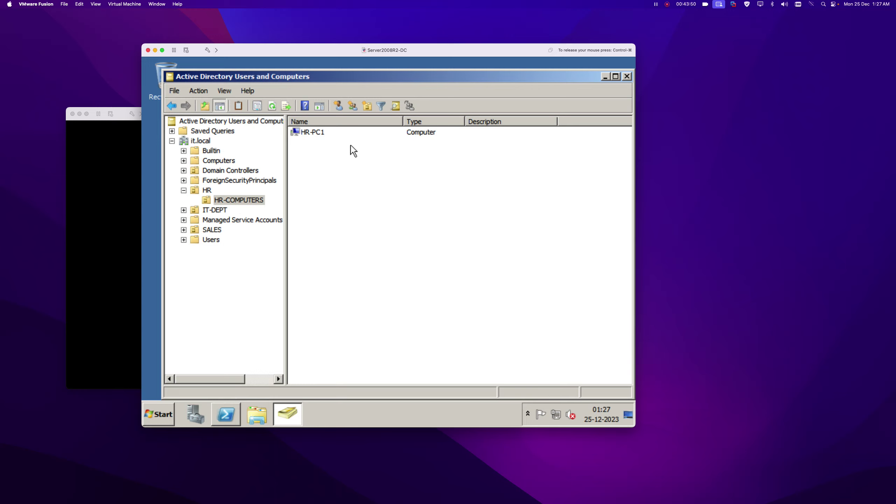
pyautogui.click(626, 76)
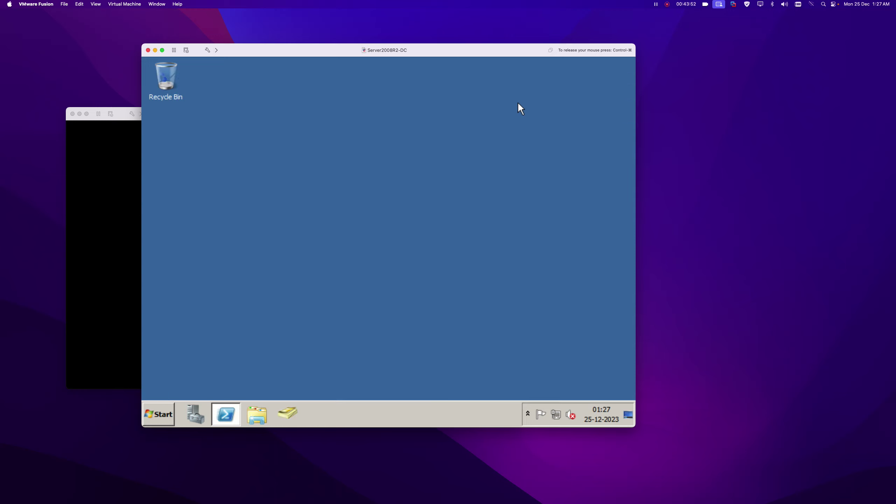
# Minimize Server2008R2-DC and move Win11-Client to the right while Windows 11 setup finishes.
pyautogui.click(155, 51)
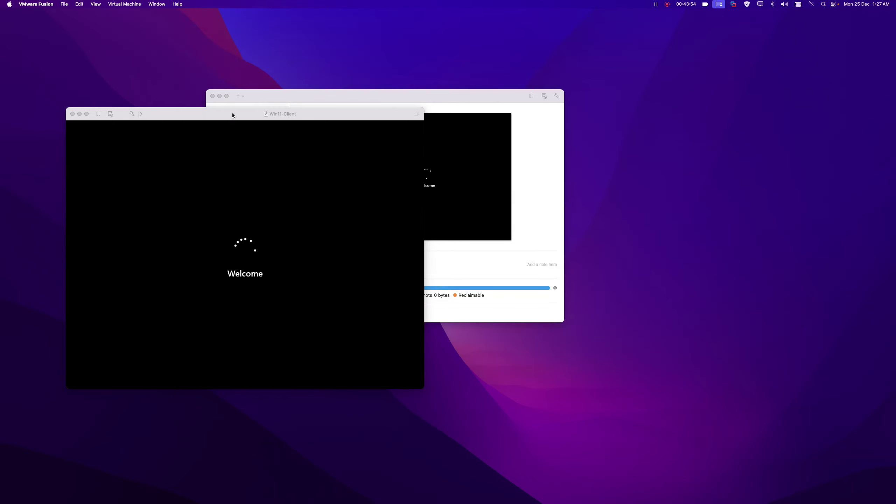
pyautogui.click(232, 114)
pyautogui.moveTo(246, 116); pyautogui.dragTo(514, 151)
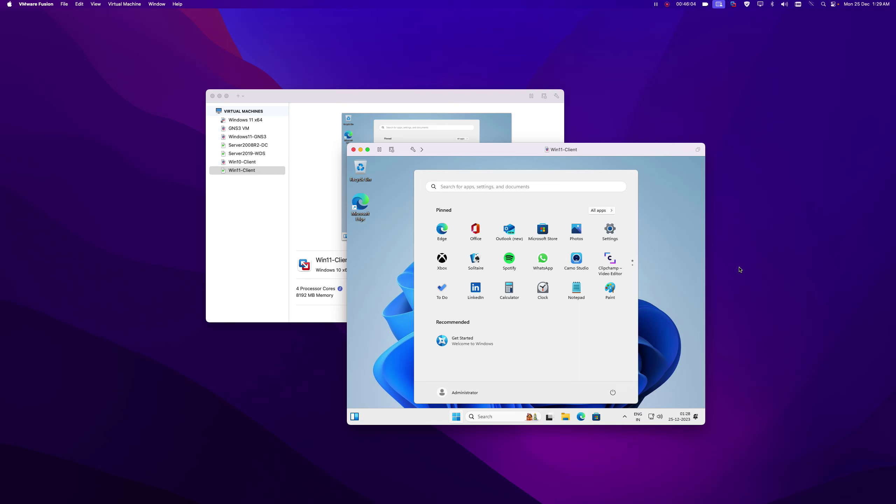
# Check the Win11 client's device specifications under Settings > System > About, then close Settings.
pyautogui.click(658, 266)
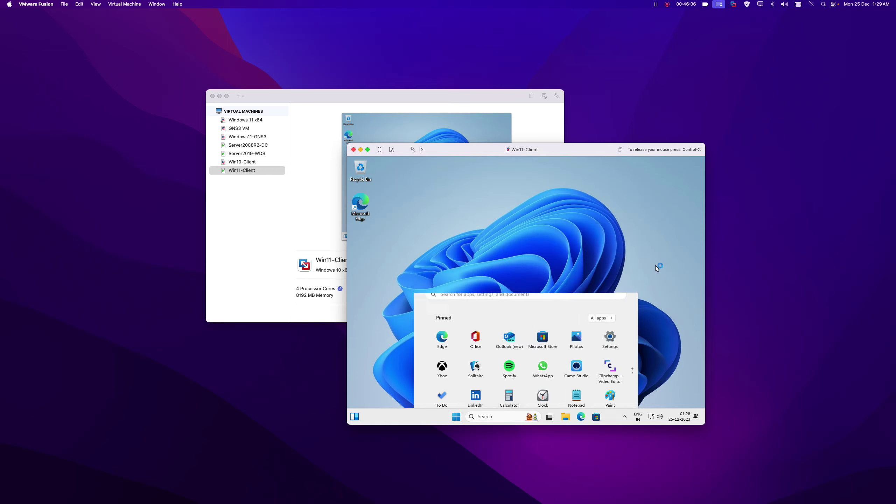
pyautogui.click(456, 416)
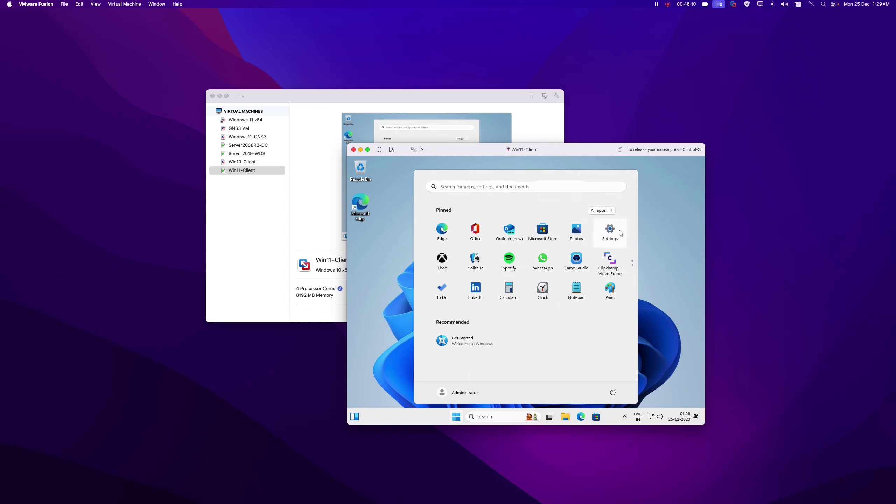
pyautogui.click(620, 232)
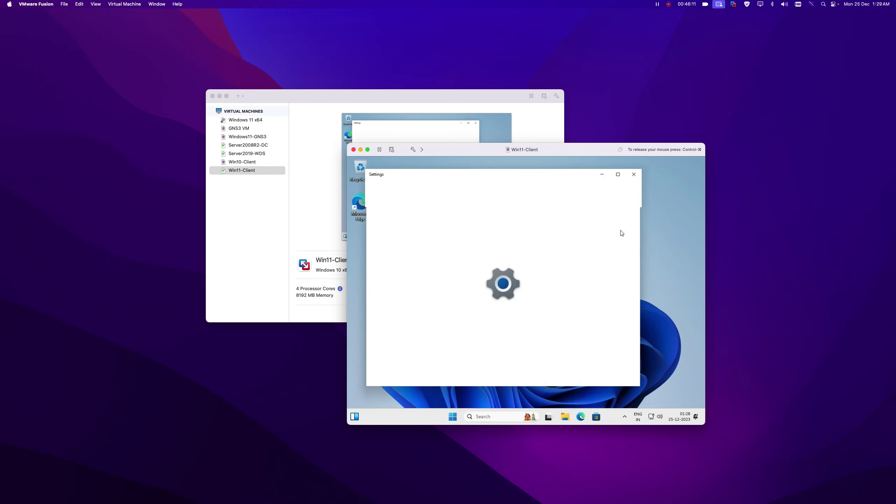
pyautogui.click(620, 173)
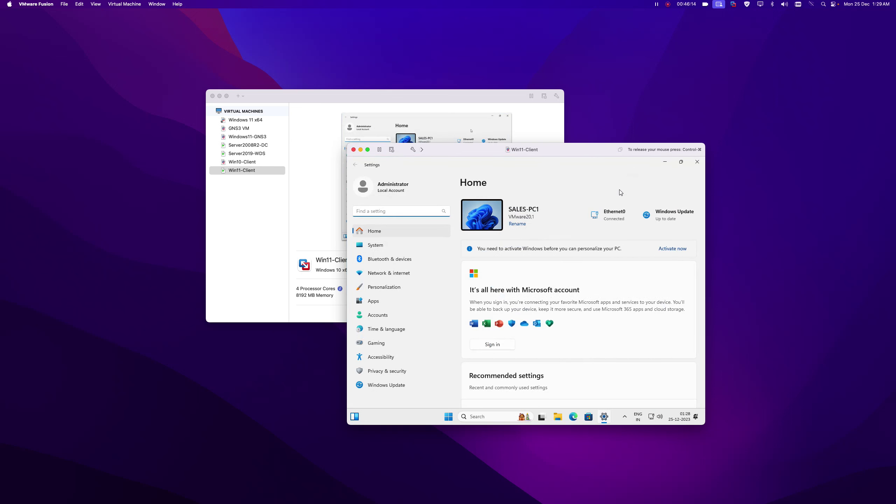
pyautogui.click(384, 248)
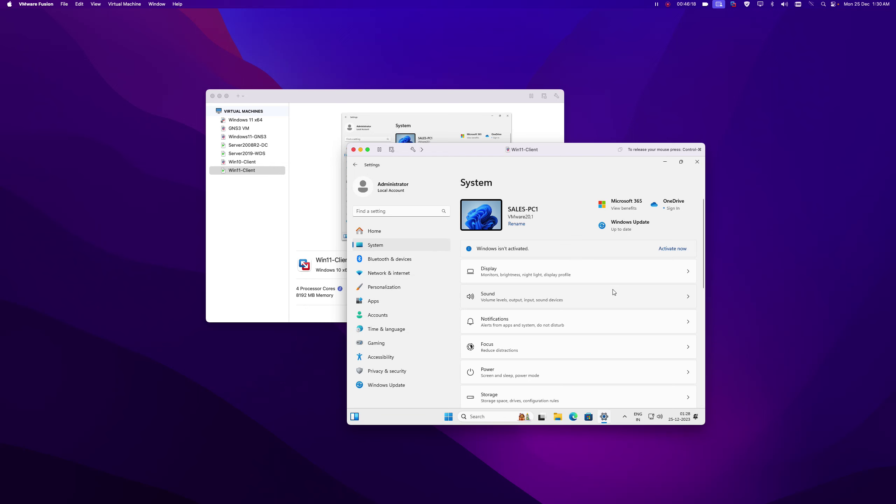
pyautogui.scroll(-4, 573, 296)
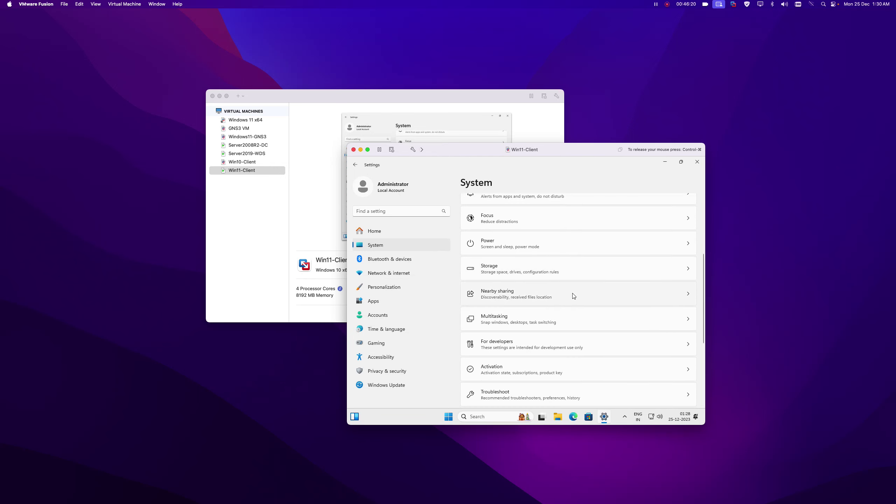
pyautogui.scroll(-3, 573, 296)
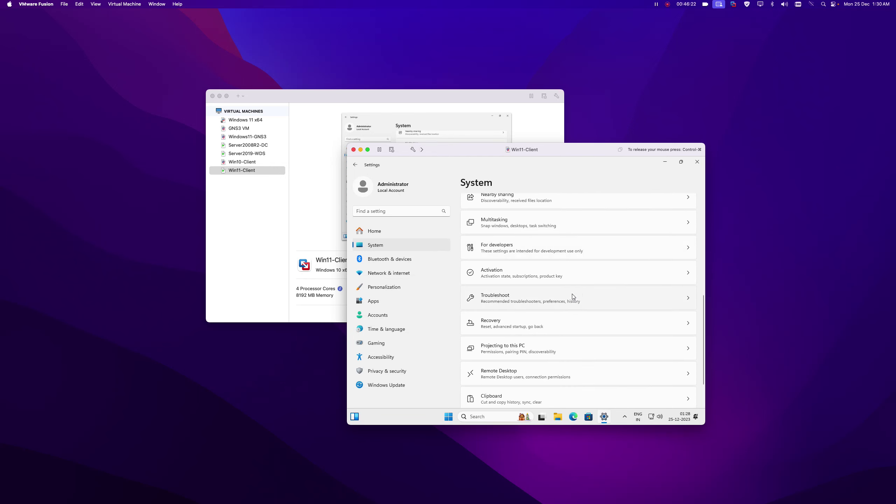
pyautogui.scroll(-2, 573, 296)
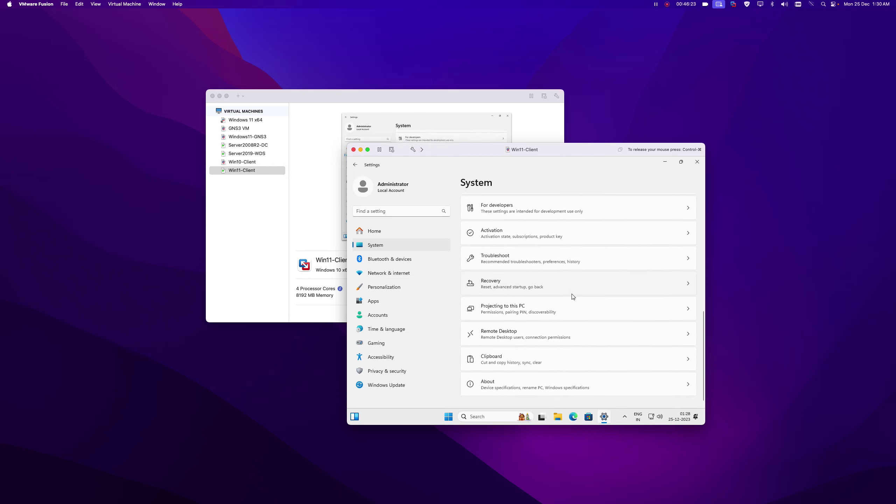
pyautogui.click(548, 382)
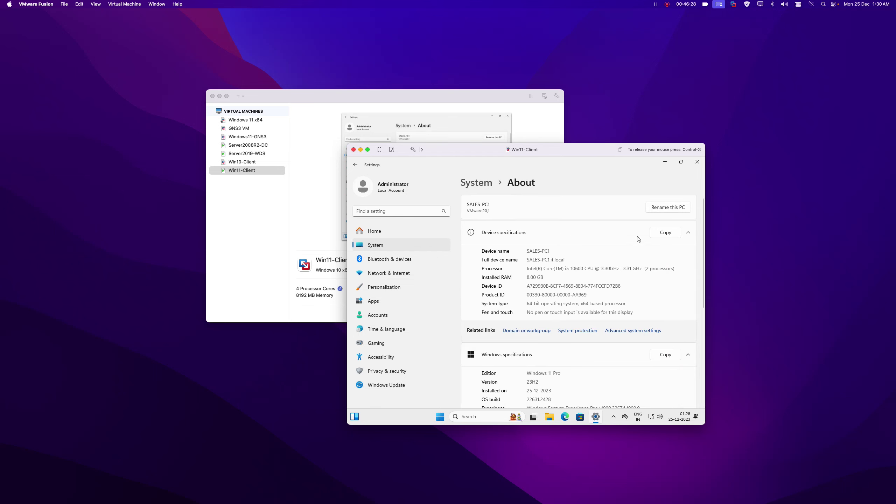
pyautogui.click(697, 162)
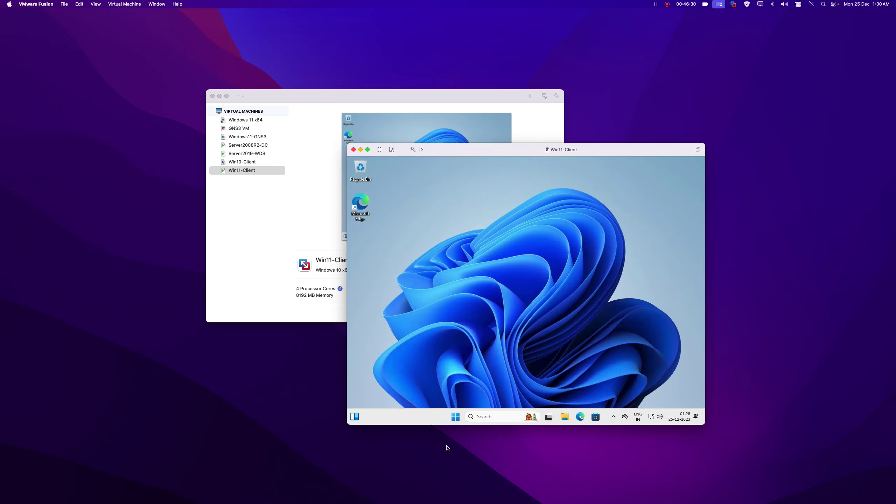
# Shut down the Windows 11 client from the Start menu's power options.
pyautogui.click(455, 417)
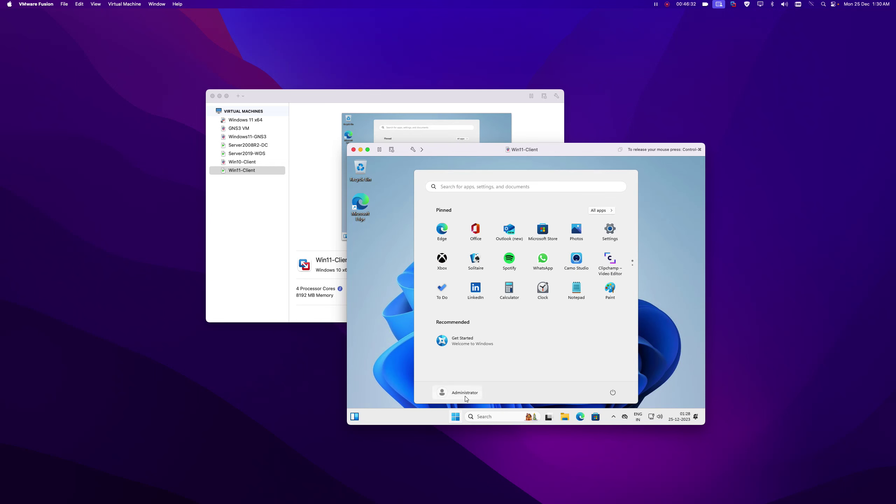
pyautogui.click(666, 355)
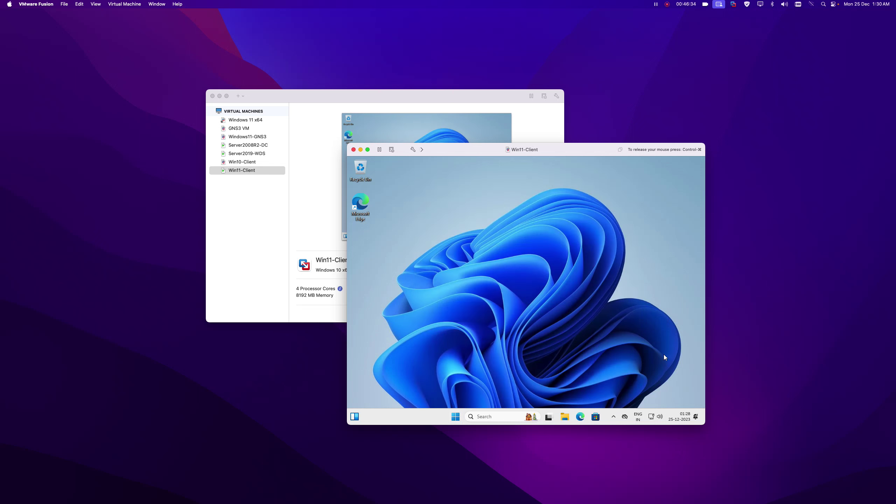
pyautogui.click(455, 418)
pyautogui.click(613, 392)
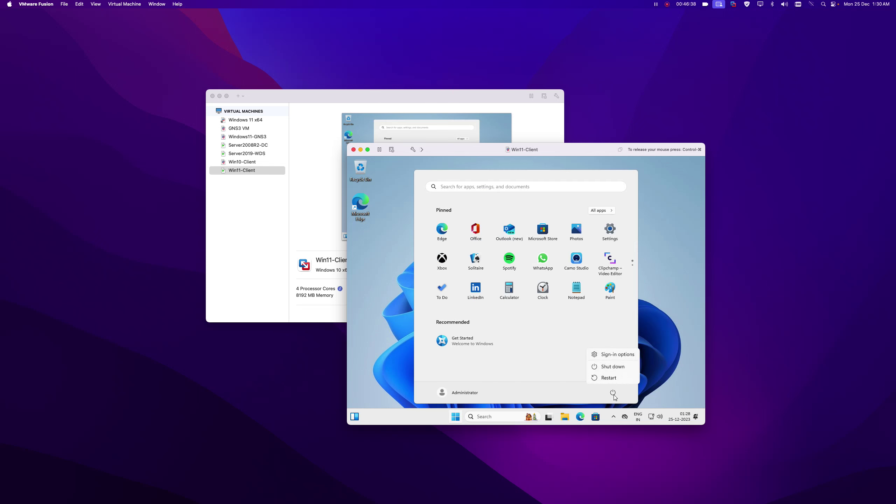
pyautogui.click(615, 367)
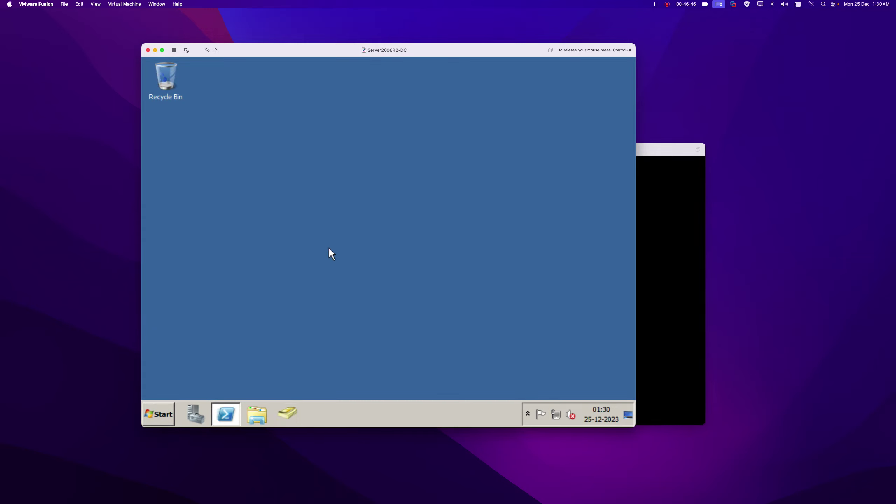
# Find SALES-PC1 under SALES > SALES-COMPUTERS in ADUC, close it, and bring Server2019-WDS forward.
pyautogui.click(294, 413)
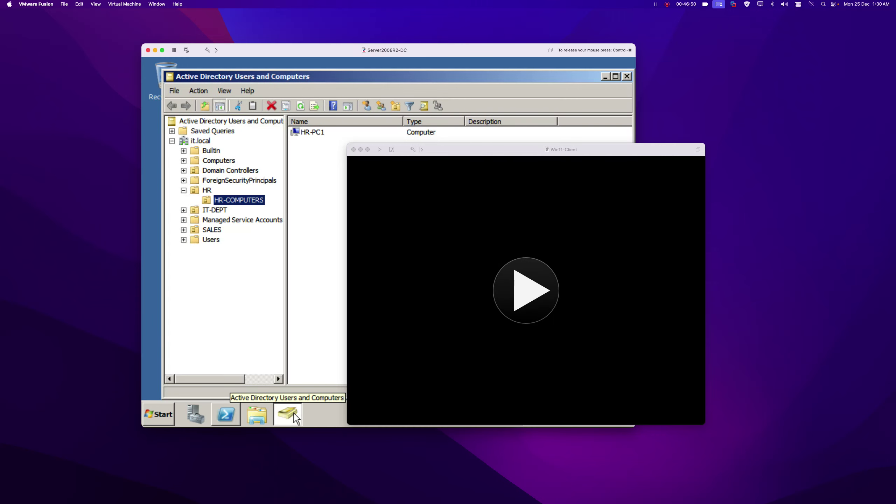
pyautogui.doubleClick(216, 229)
pyautogui.click(240, 240)
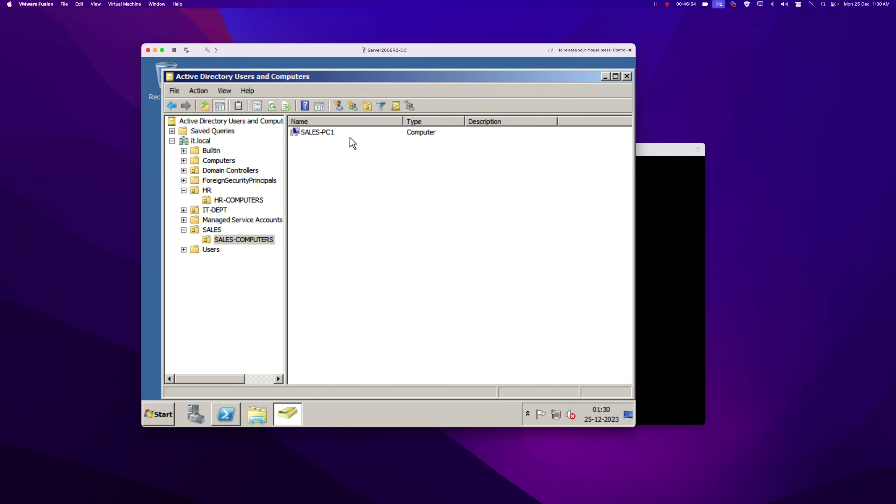
pyautogui.click(627, 76)
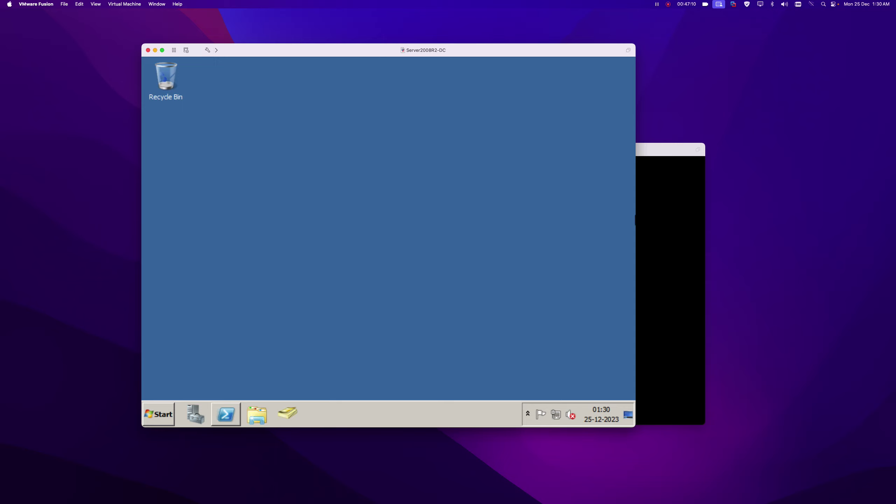
pyautogui.click(664, 267)
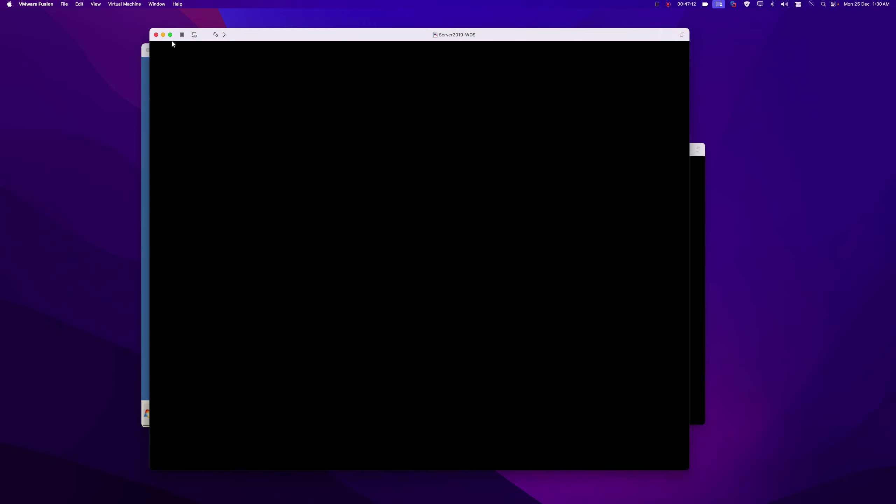
# Send Ctrl-Alt-Del to Server2019-WDS and sign in with the administrator password.
pyautogui.click(124, 4)
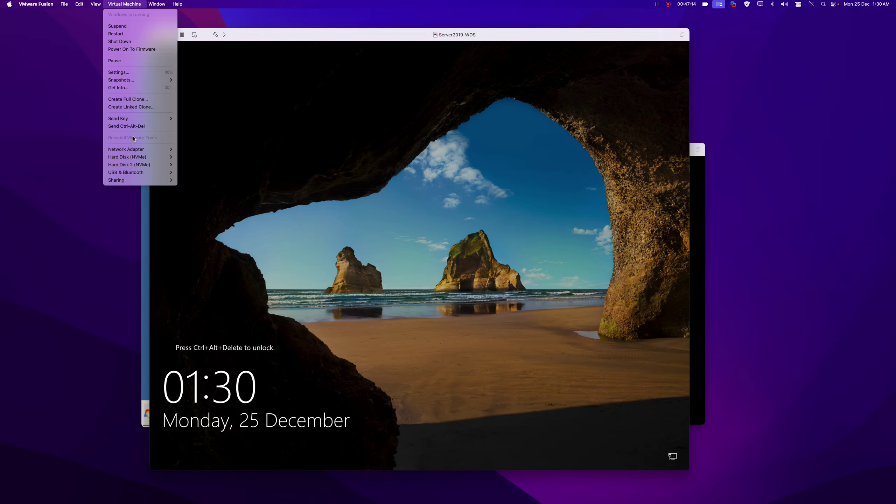
pyautogui.click(127, 126)
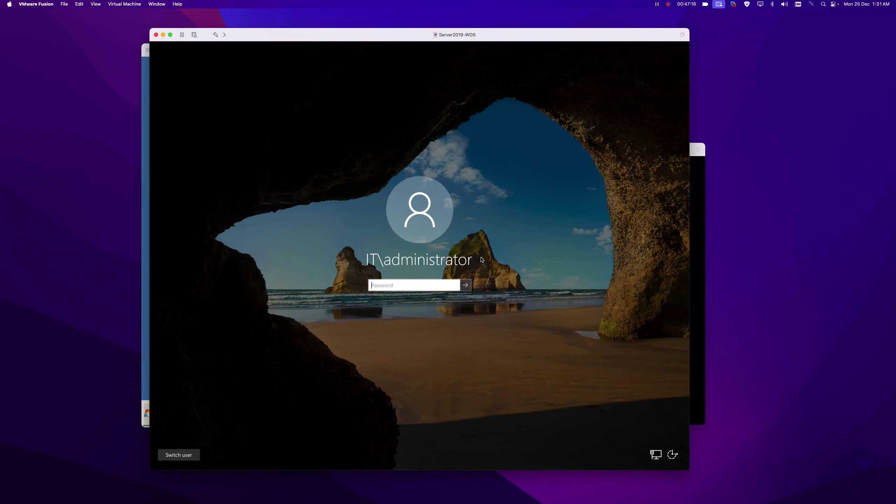
pyautogui.write('•••••••')
pyautogui.press('Return')
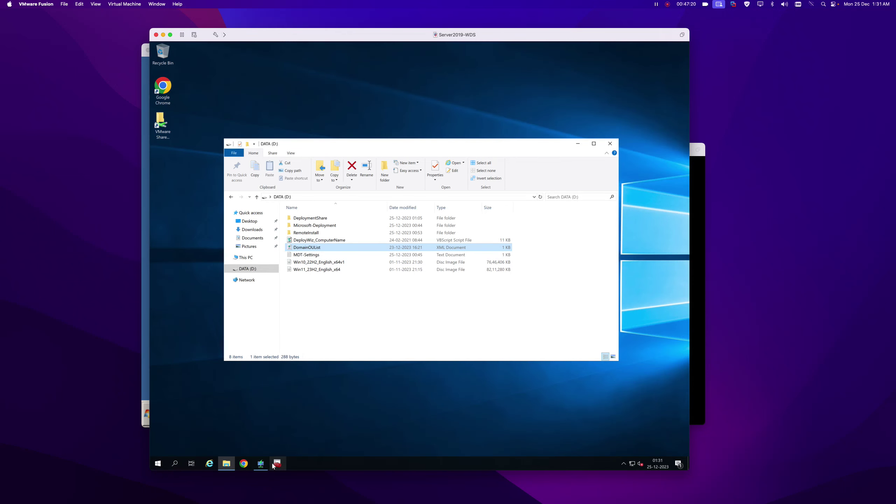
# In Deployment Workbench, expand the MDT Deployment Share, cancel New Application, and view Out-of-Box Drivers.
pyautogui.click(273, 464)
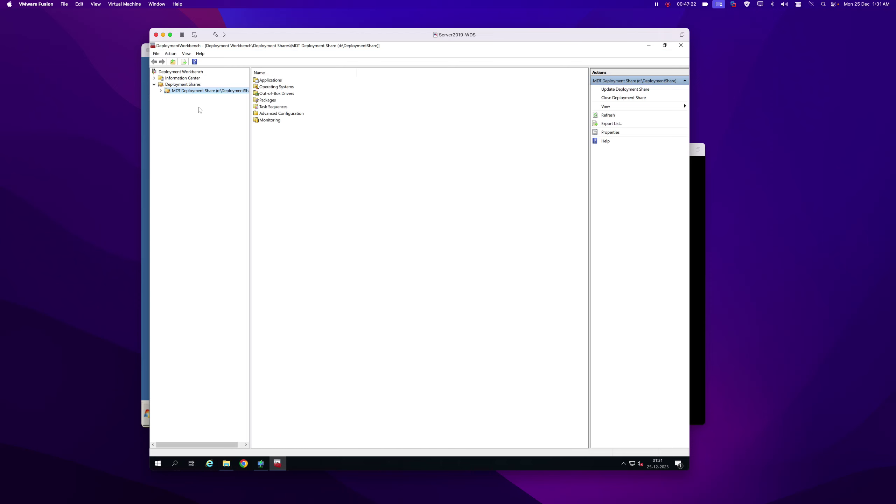
pyautogui.click(161, 90)
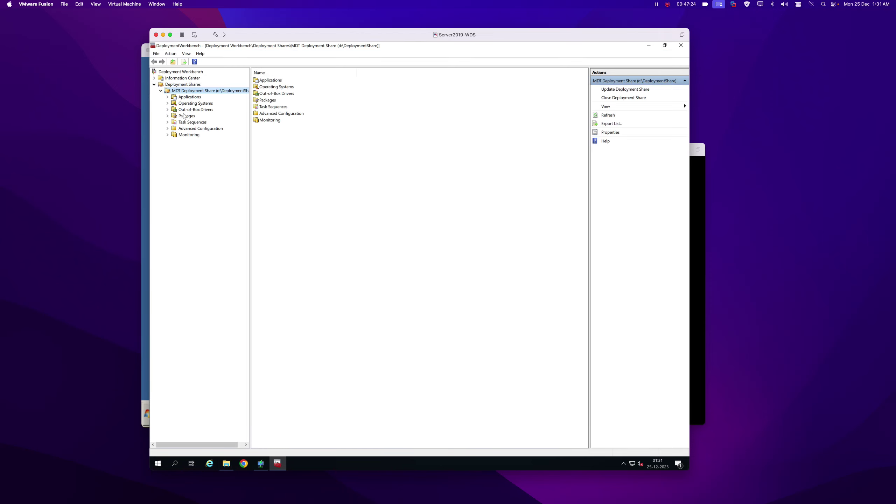
pyautogui.click(189, 97)
pyautogui.rightClick(186, 97)
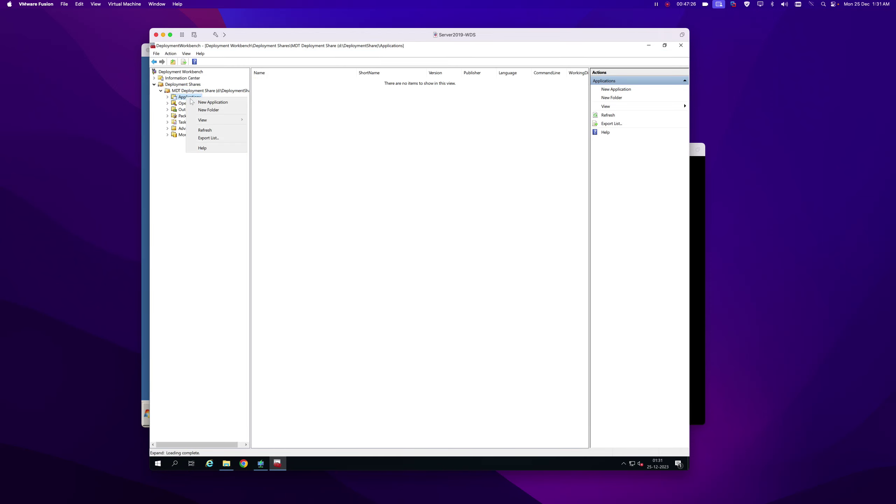
pyautogui.click(212, 103)
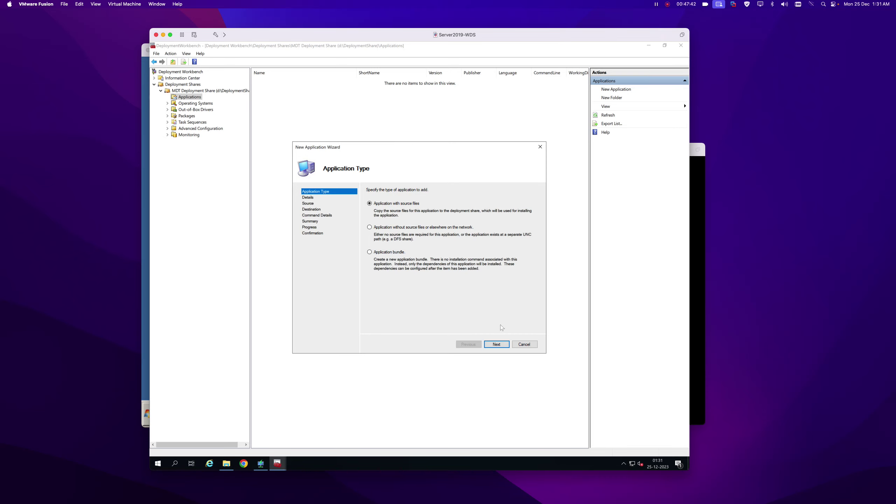
pyautogui.click(525, 344)
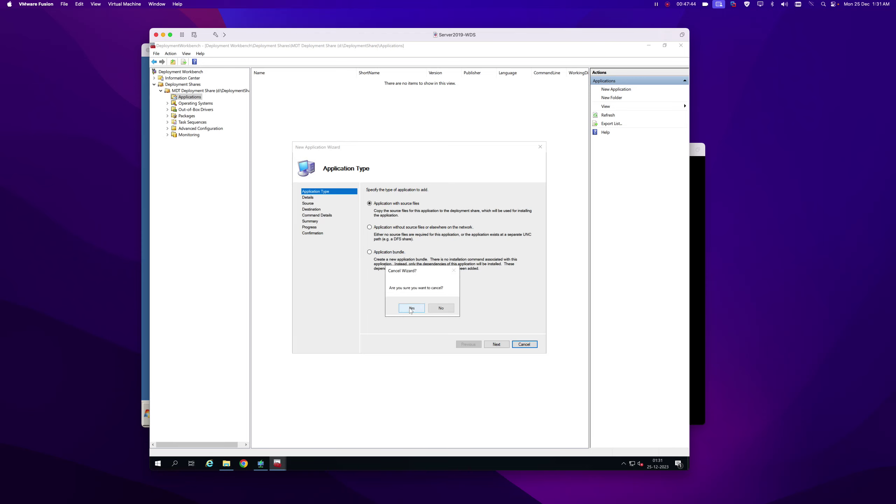
pyautogui.click(411, 309)
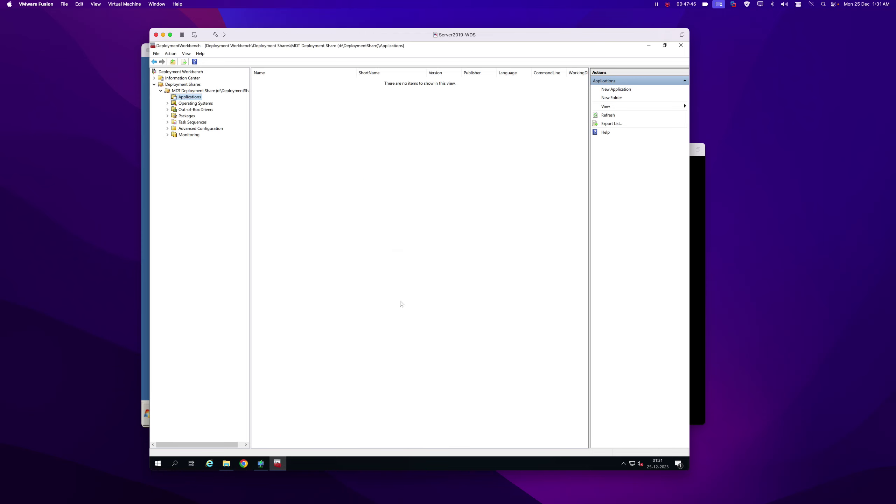
pyautogui.click(186, 110)
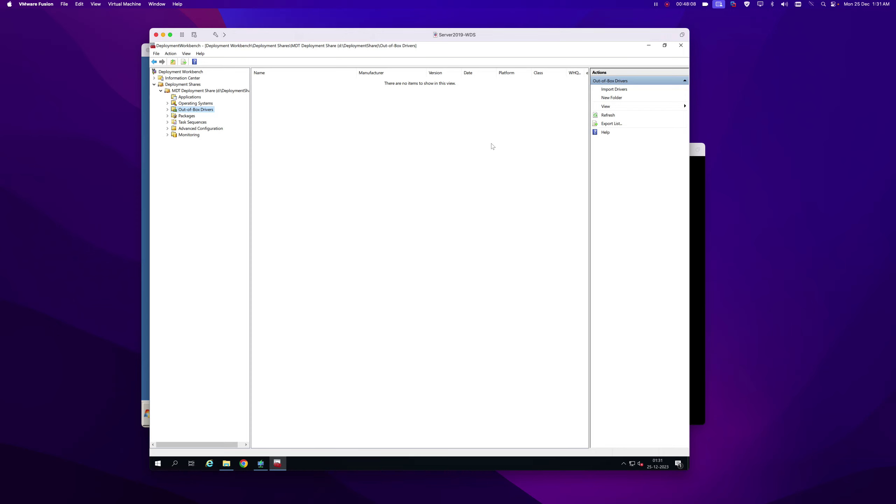
# Close Deployment Workbench and browse to D:\Microsoft-Deployment\MDT_OU in File Explorer.
pyautogui.click(681, 46)
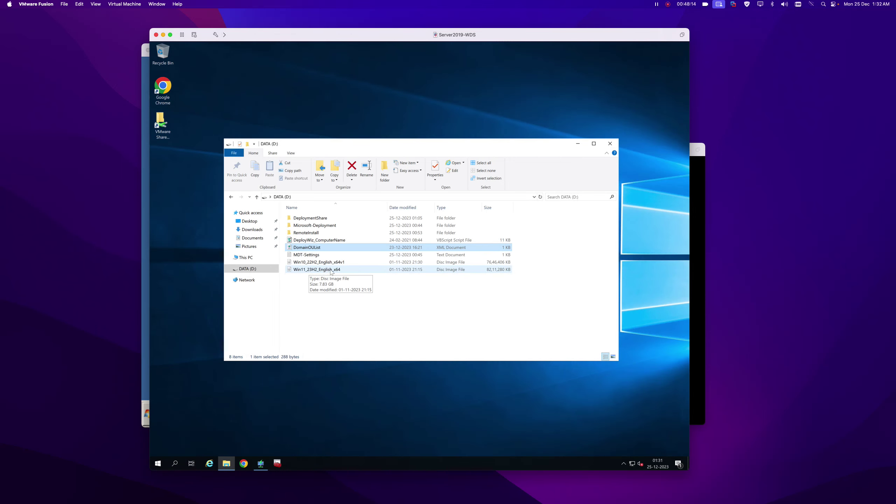
pyautogui.click(331, 226)
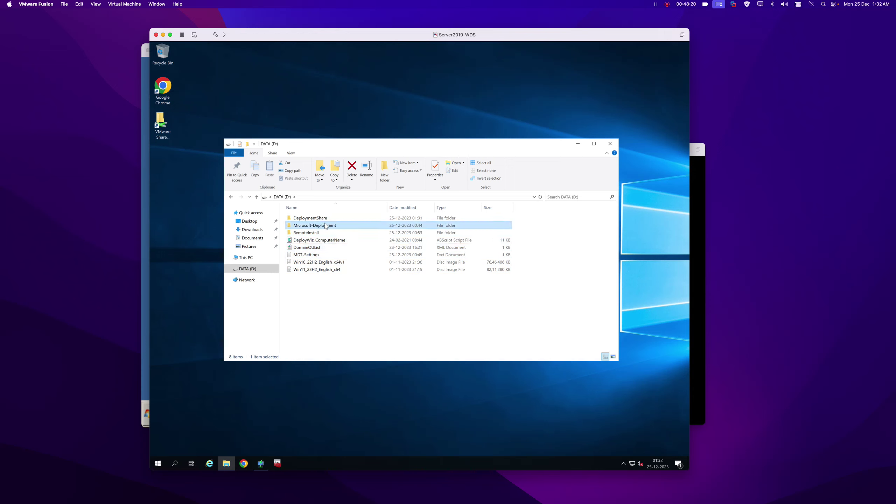
pyautogui.doubleClick(330, 227)
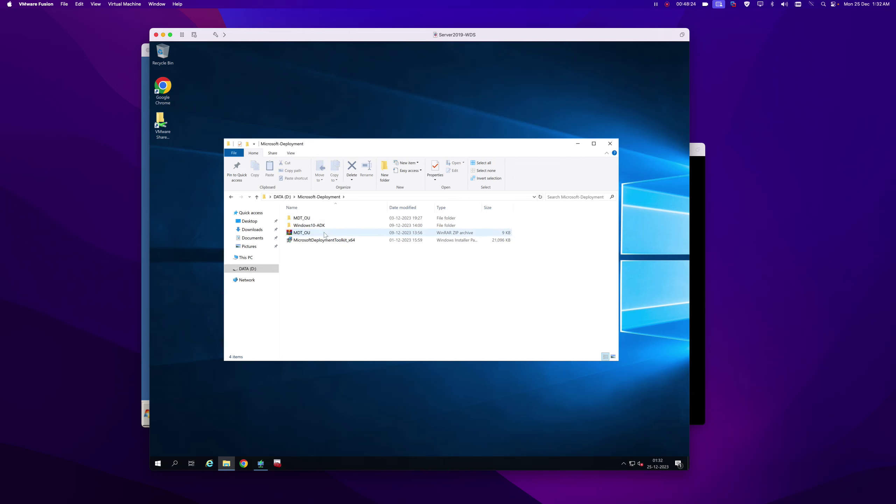
pyautogui.doubleClick(305, 218)
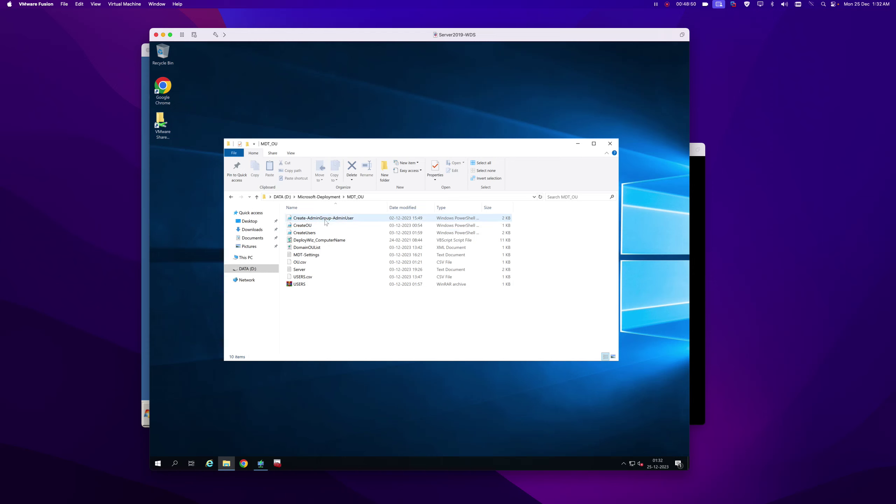
# Review MDT-Settings in Notepad, highlighting the UserPassword value, then close it and File Explorer.
pyautogui.doubleClick(310, 256)
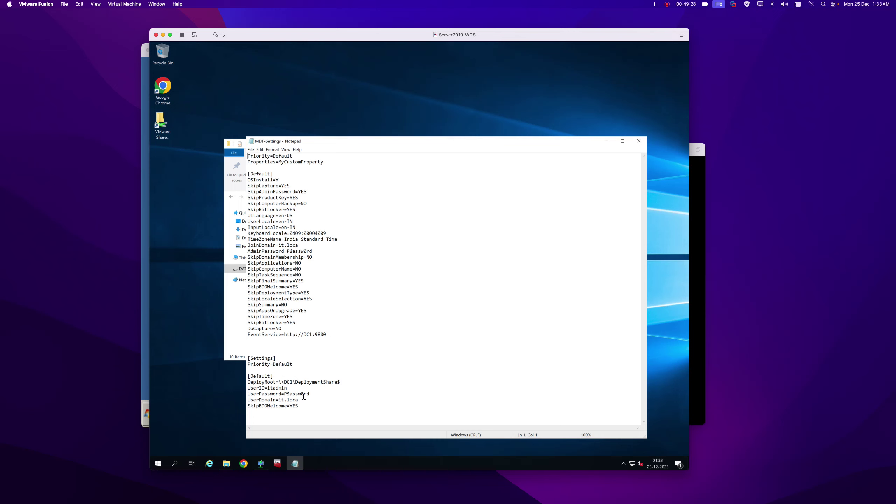
pyautogui.click(287, 394)
pyautogui.moveTo(286, 394); pyautogui.dragTo(313, 394)
pyautogui.click(638, 140)
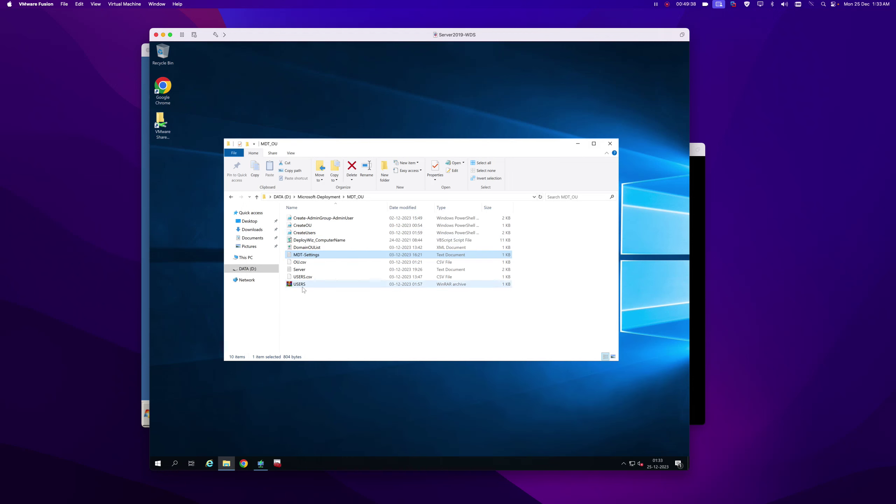
pyautogui.click(319, 197)
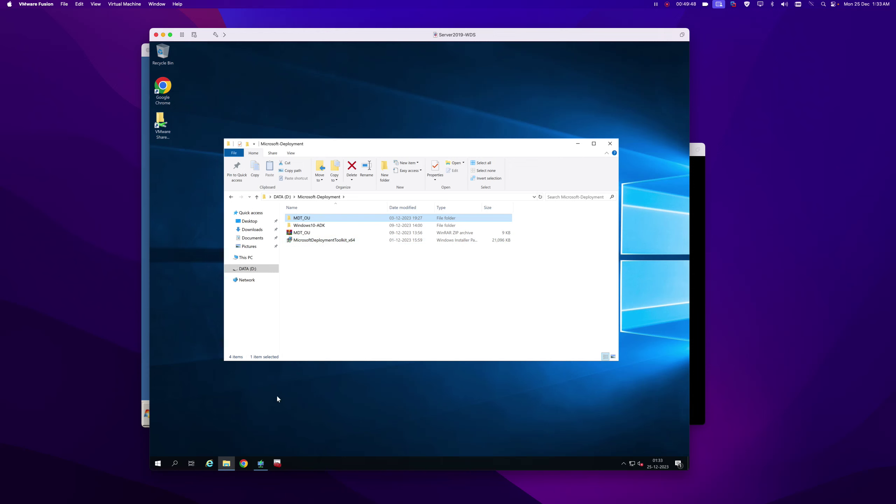
pyautogui.click(616, 143)
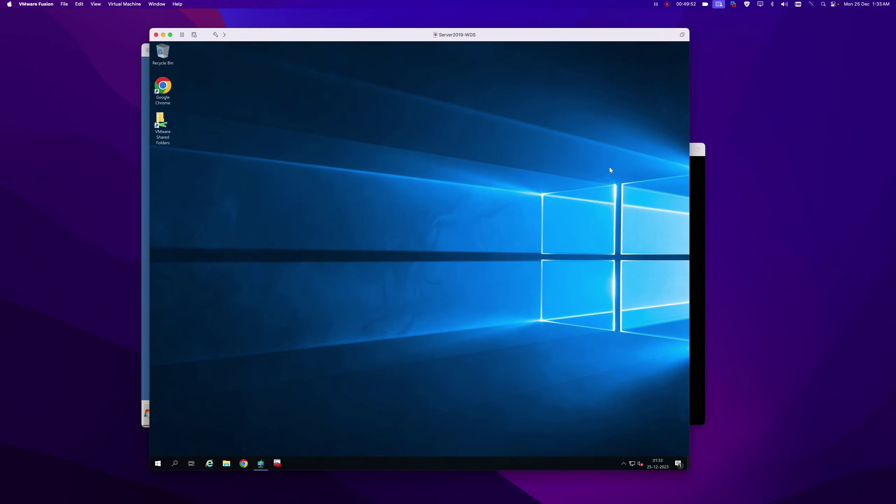